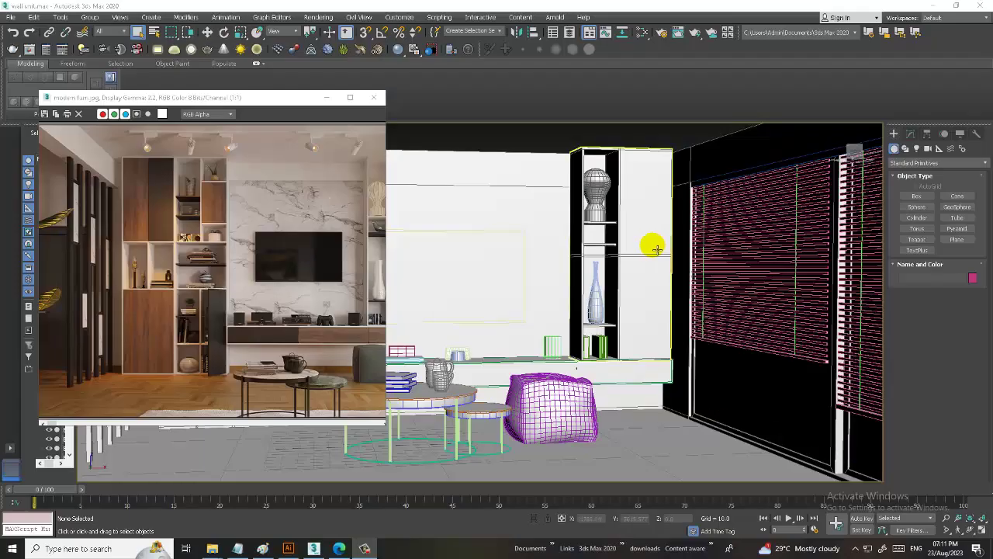
Add the line 'Finalising the Modeling' to the Notepad notes, then minimize Notepad.
{"action": "left_click", "coordinate": [237, 552]}
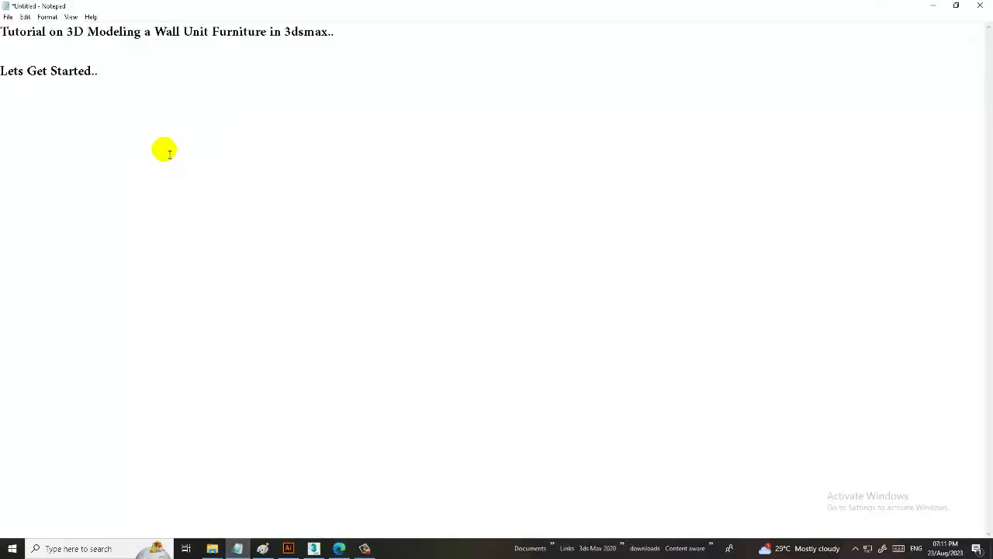
{"action": "key", "text": "ctrl+a"}
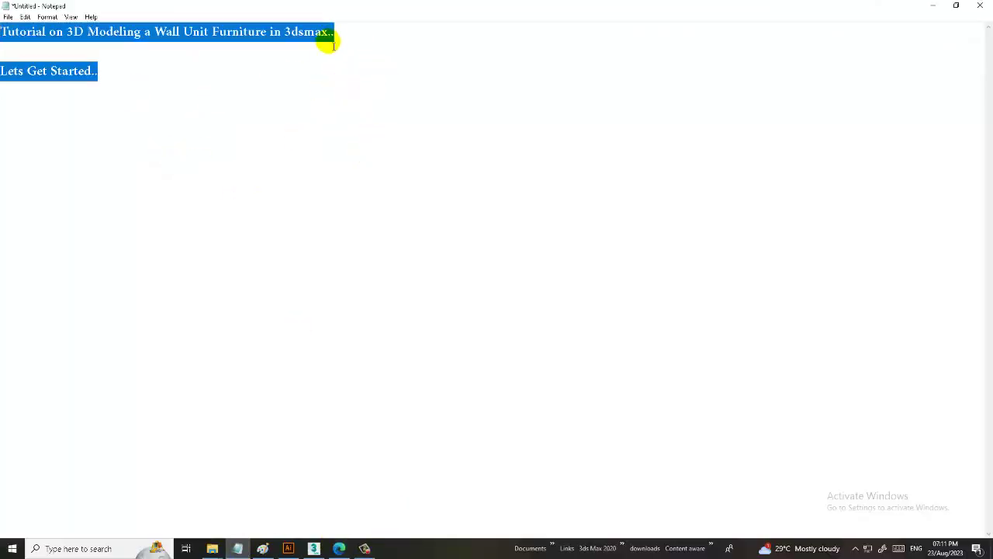
{"action": "left_click", "coordinate": [185, 83]}
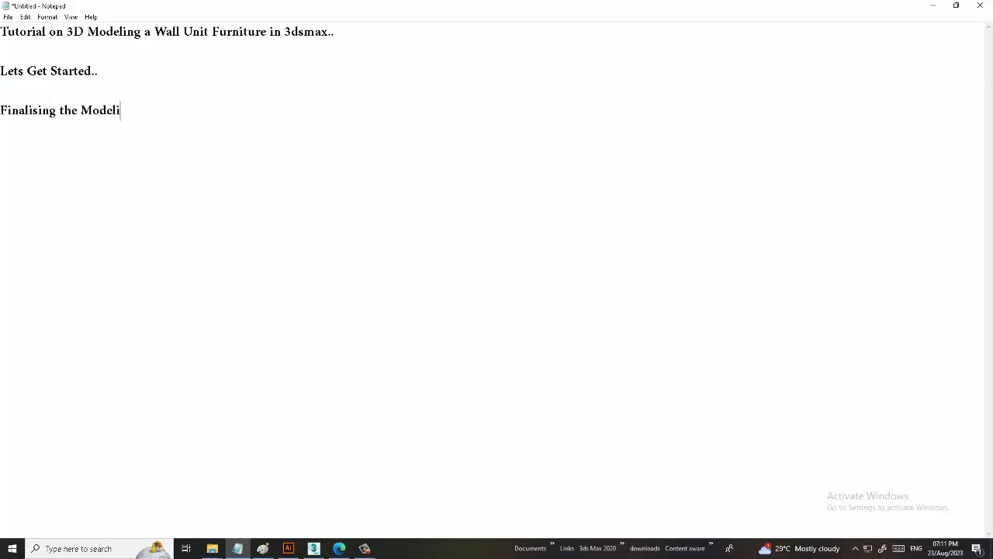
{"action": "left_click", "coordinate": [932, 5]}
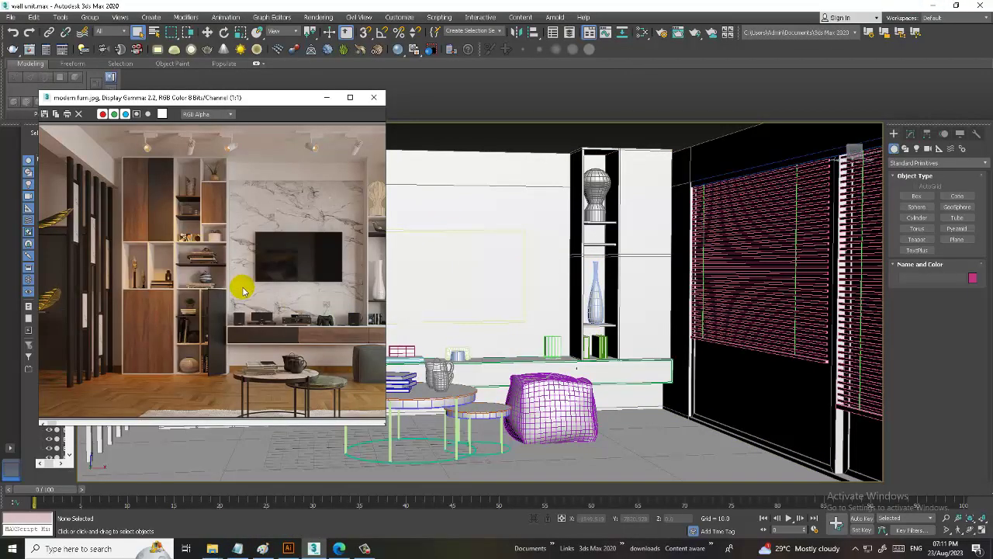
In the Top view, draw a thin Box covering the room's whole floor plan.
{"action": "left_click", "coordinate": [586, 295]}
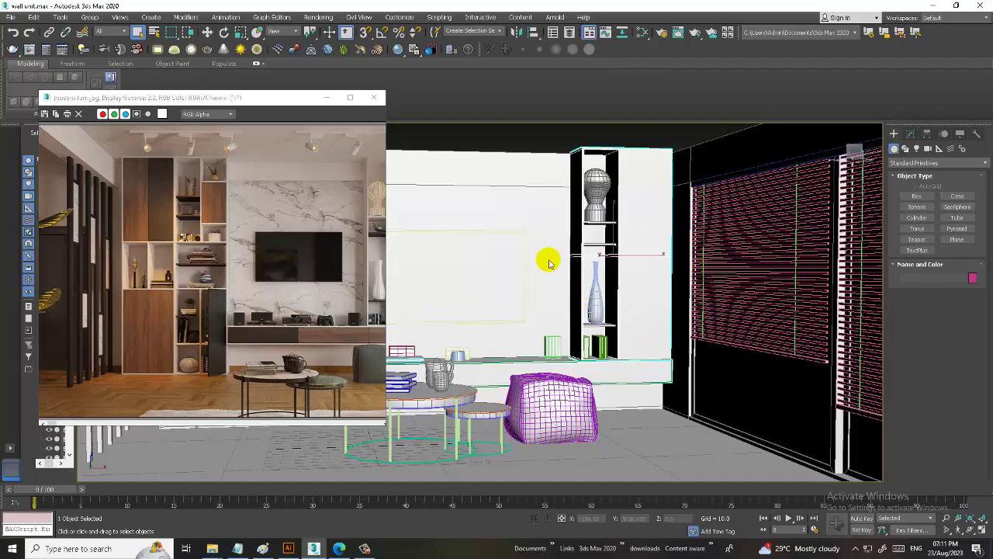
{"action": "scroll", "coordinate": [548, 264], "scroll_direction": "down", "scroll_amount": 2}
{"action": "middle_click_drag", "start_coordinate": [537, 266], "coordinate": [572, 247], "text": "alt"}
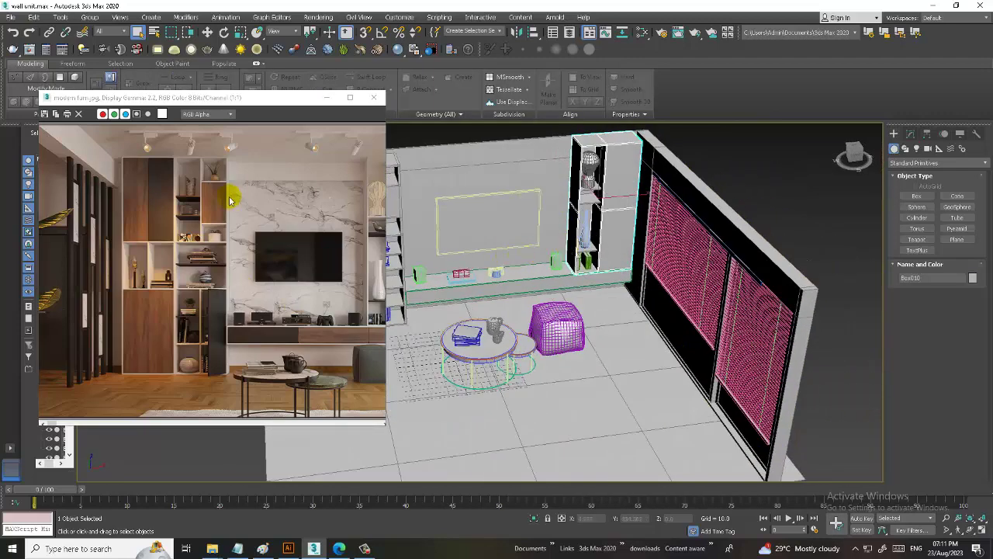
{"action": "scroll", "coordinate": [230, 200], "scroll_direction": "down", "scroll_amount": 1}
{"action": "left_click", "coordinate": [928, 191]}
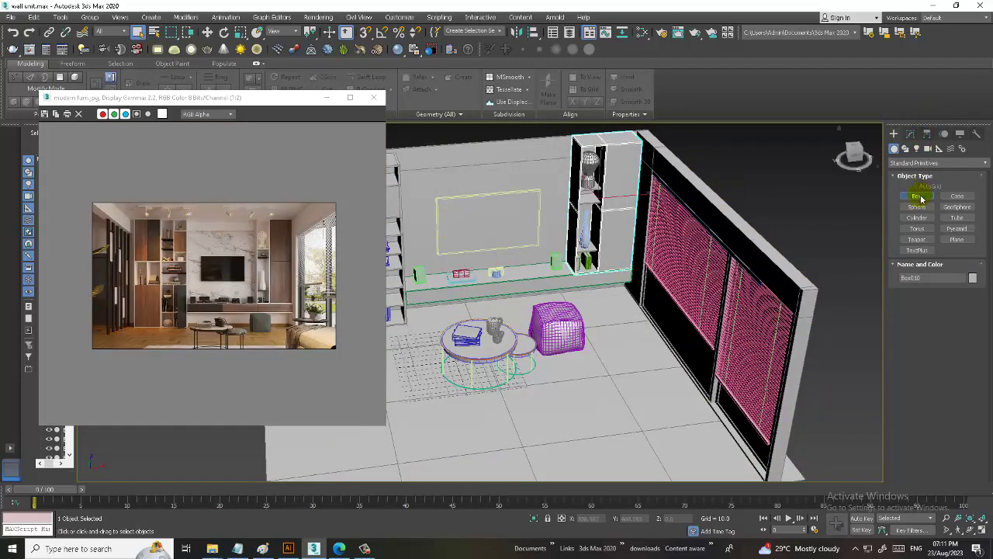
{"action": "scroll", "coordinate": [621, 215], "scroll_direction": "down", "scroll_amount": 1}
{"action": "scroll", "coordinate": [620, 218], "scroll_direction": "down", "scroll_amount": 3}
{"action": "middle_click_drag", "start_coordinate": [621, 217], "coordinate": [628, 222], "text": "alt"}
{"action": "key", "text": "alt+w"}
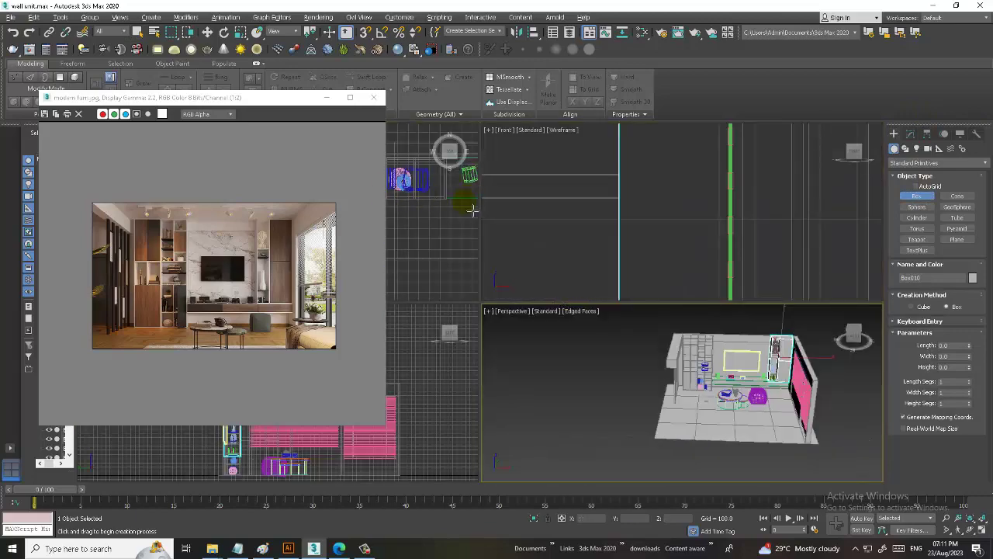
{"action": "key", "text": "alt+w"}
{"action": "scroll", "coordinate": [462, 202], "scroll_direction": "down", "scroll_amount": 2}
{"action": "scroll", "coordinate": [456, 198], "scroll_direction": "down", "scroll_amount": 2}
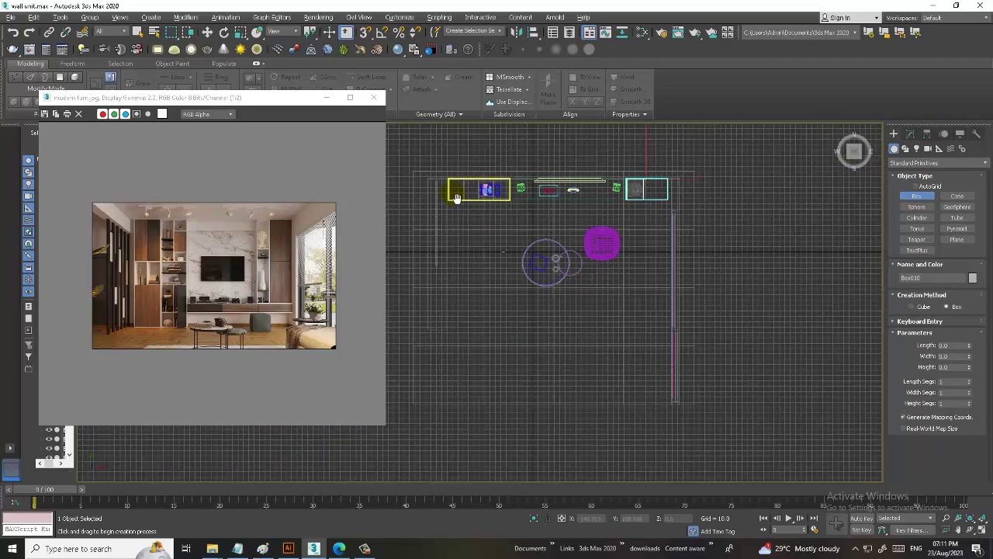
{"action": "middle_click_drag", "start_coordinate": [456, 198], "coordinate": [452, 198]}
{"action": "left_click_drag", "start_coordinate": [432, 185], "coordinate": [682, 409]}
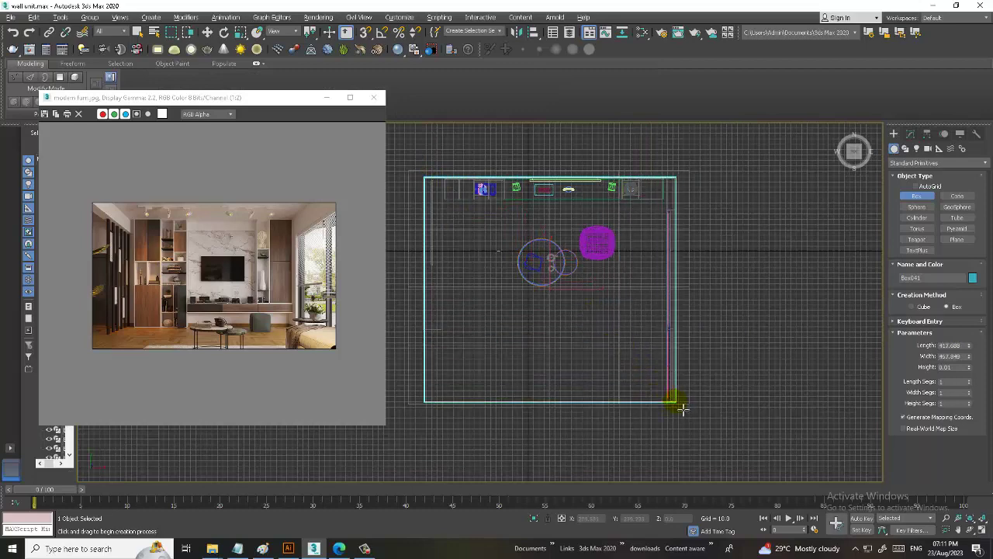
{"action": "key", "text": "alt+w"}
Raise the new slab, Box041, in Z to the cabinet top at about 218.
{"action": "middle_click_drag", "start_coordinate": [678, 422], "coordinate": [704, 420], "text": "alt"}
{"action": "key", "text": "alt+w"}
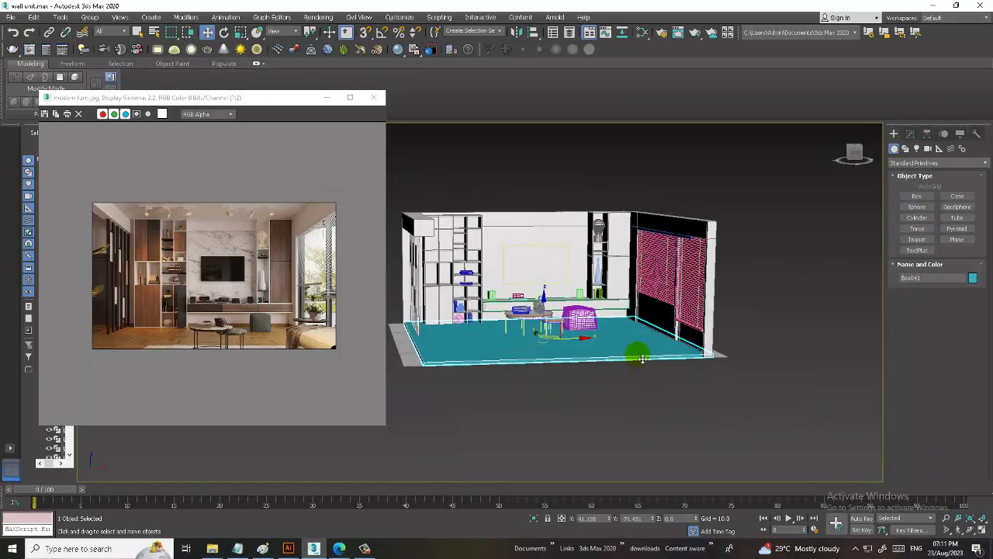
{"action": "middle_click_drag", "start_coordinate": [652, 380], "coordinate": [605, 377], "text": "alt"}
{"action": "key", "text": "r"}
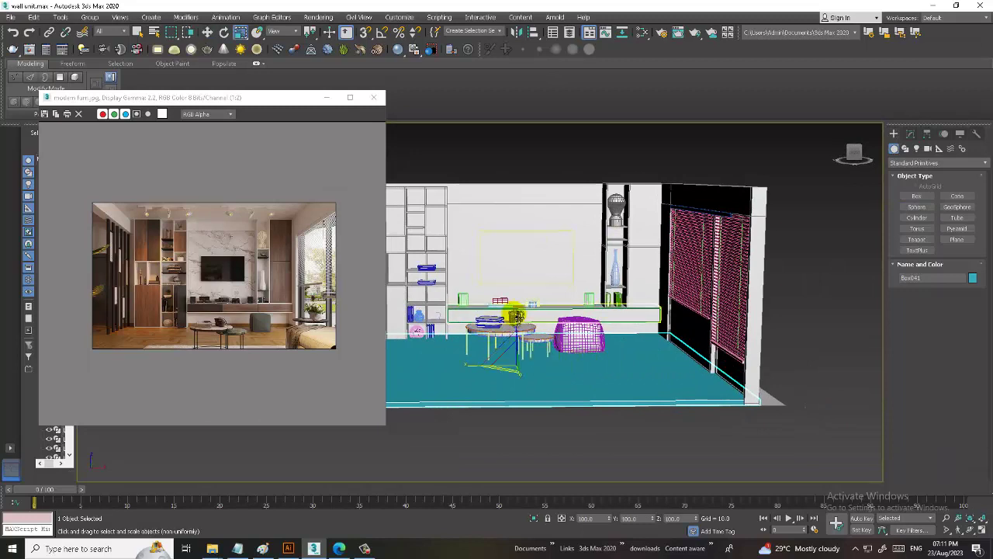
{"action": "key", "text": "w"}
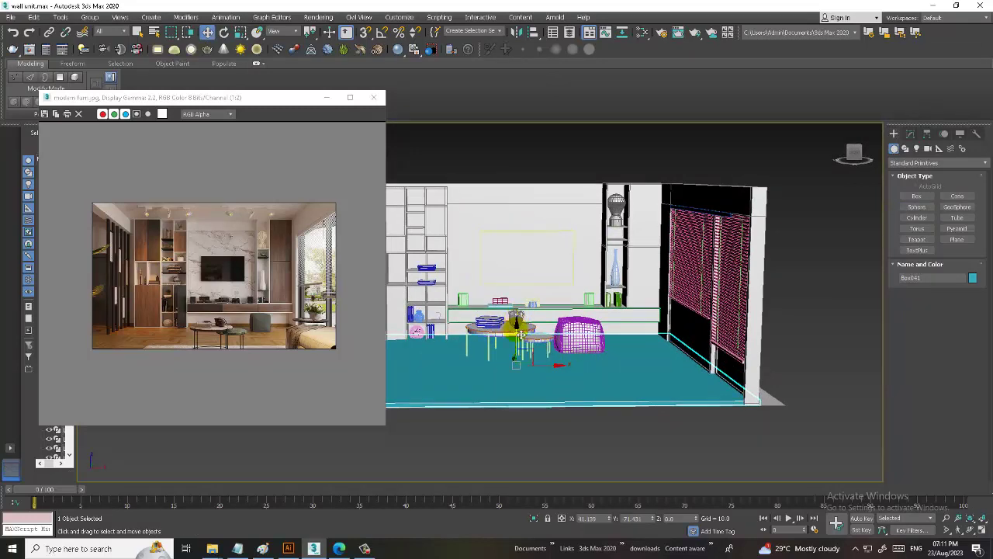
{"action": "left_click_drag", "start_coordinate": [520, 334], "coordinate": [552, 151]}
{"action": "key", "text": "alt+w"}
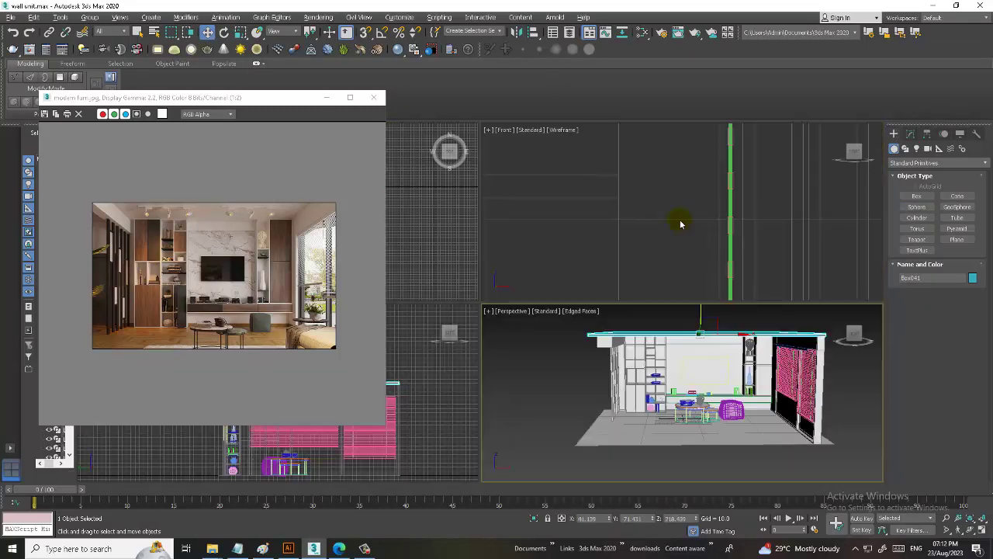
{"action": "middle_click", "coordinate": [694, 219]}
{"action": "key", "text": "alt+w"}
{"action": "mouse_move", "coordinate": [670, 225]}
{"action": "middle_mouse_down"}
{"action": "mouse_move", "coordinate": [662, 251]}
{"action": "mouse_move", "coordinate": [675, 250]}
{"action": "middle_mouse_up"}
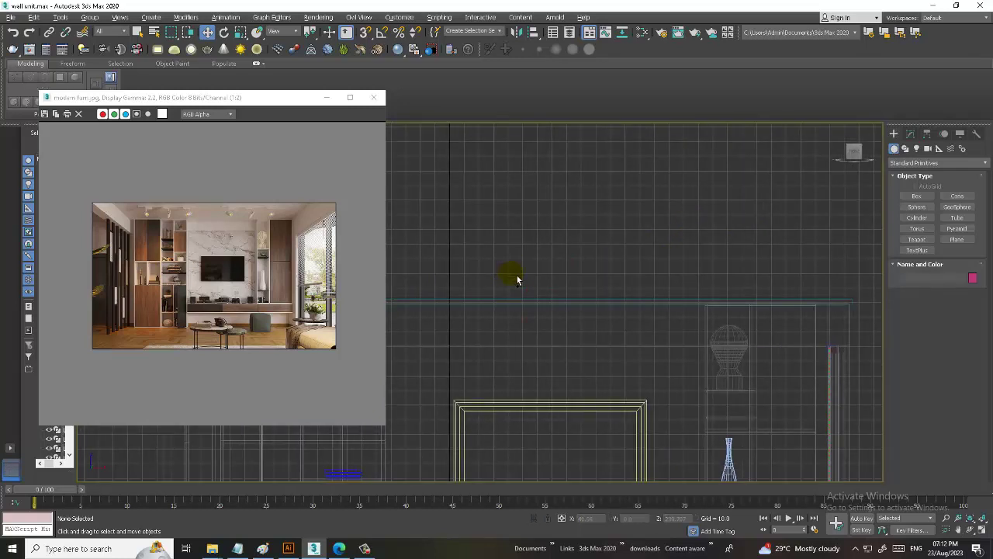
{"action": "left_click_drag", "start_coordinate": [510, 277], "coordinate": [518, 276]}
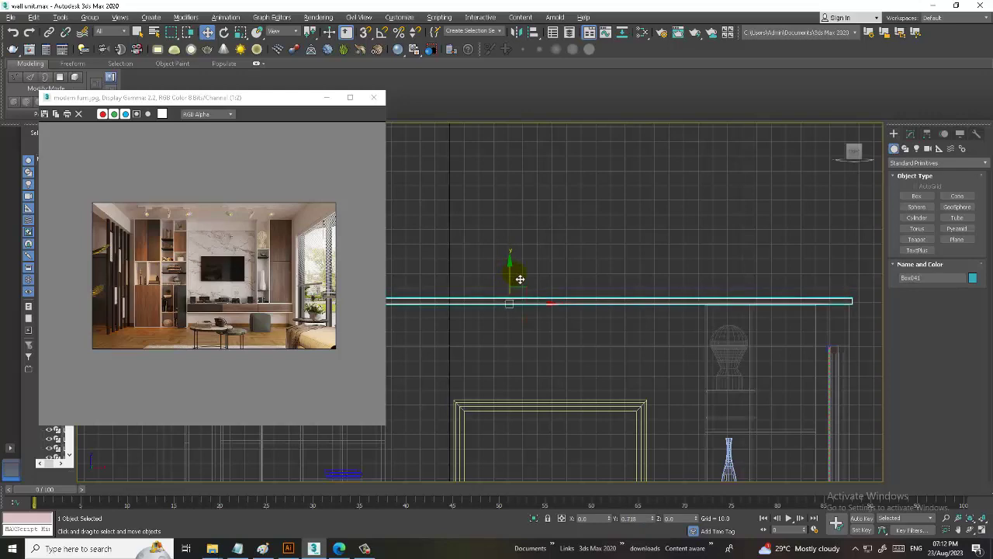
{"action": "key", "text": "alt+w"}
{"action": "key", "text": "alt+w"}
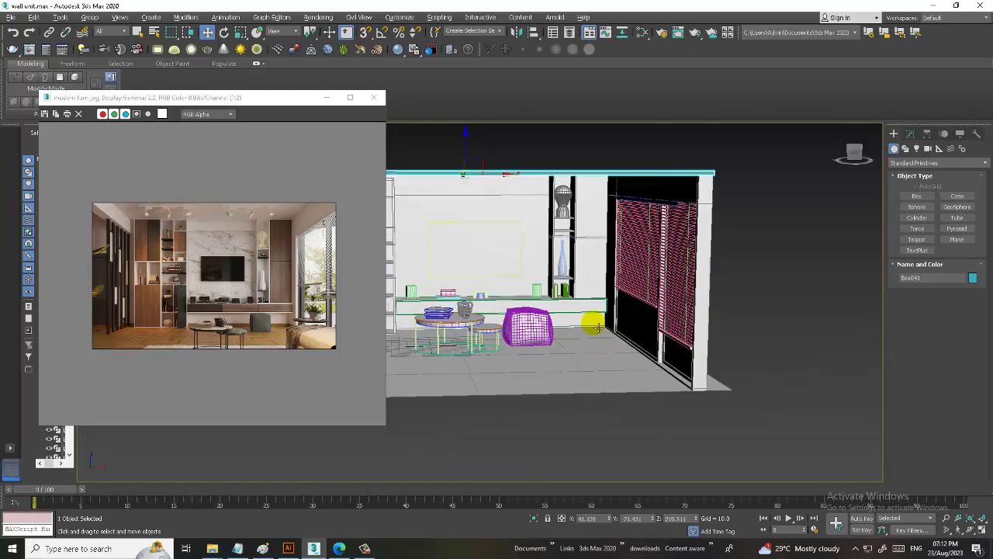
Orbit and zoom around the room to inspect the ceiling slab, ending in the Top view.
{"action": "middle_click_drag", "start_coordinate": [751, 401], "coordinate": [144, 339], "text": "alt"}
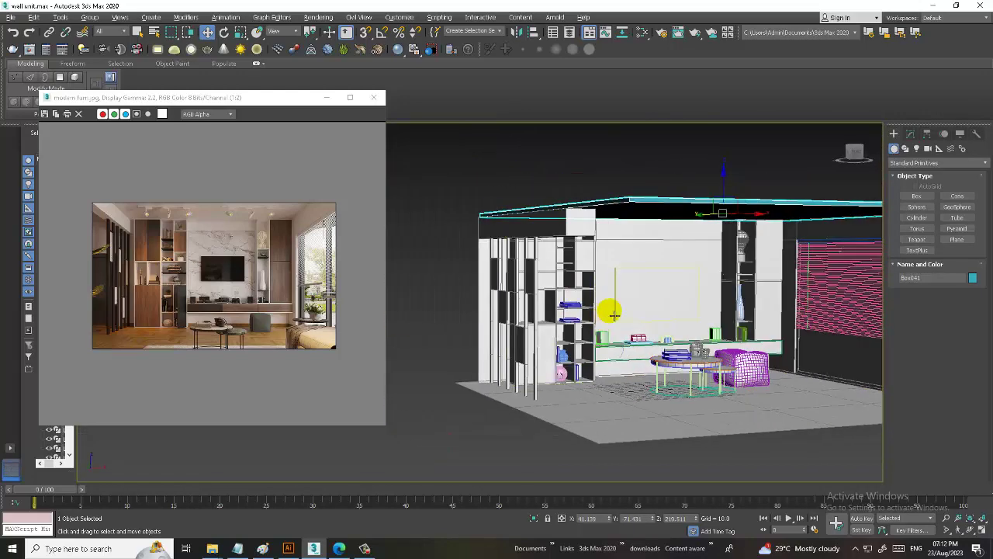
{"action": "scroll", "coordinate": [613, 313], "scroll_direction": "up", "scroll_amount": 2}
{"action": "scroll", "coordinate": [655, 316], "scroll_direction": "up", "scroll_amount": 3}
{"action": "scroll", "coordinate": [627, 290], "scroll_direction": "up", "scroll_amount": 3}
{"action": "scroll", "coordinate": [614, 273], "scroll_direction": "up", "scroll_amount": 2}
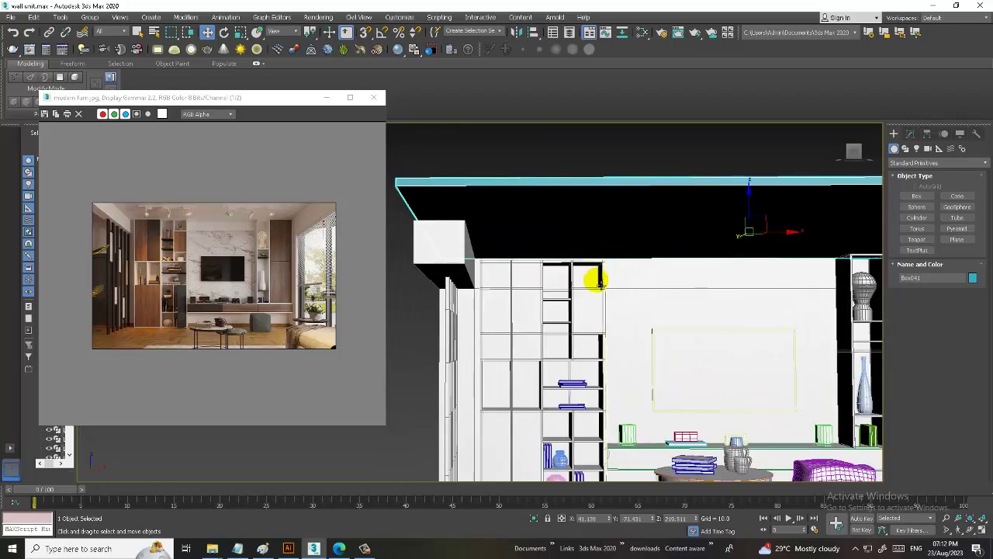
{"action": "scroll", "coordinate": [627, 277], "scroll_direction": "up", "scroll_amount": 2}
{"action": "scroll", "coordinate": [143, 247], "scroll_direction": "up", "scroll_amount": 3}
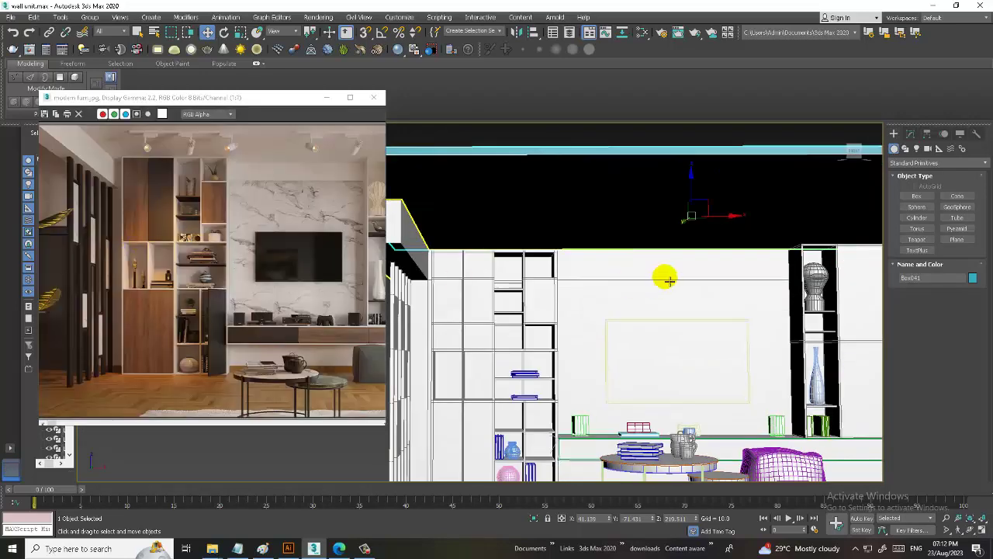
{"action": "scroll", "coordinate": [669, 281], "scroll_direction": "down", "scroll_amount": 1}
{"action": "key", "text": "alt+w"}
{"action": "key", "text": "alt+w"}
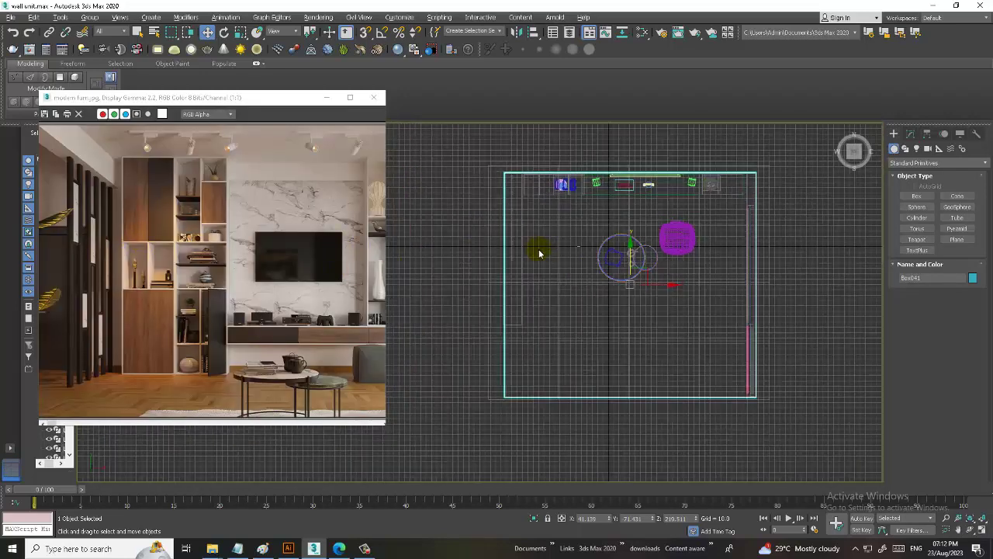
{"action": "scroll", "coordinate": [544, 264], "scroll_direction": "up", "scroll_amount": 2}
{"action": "scroll", "coordinate": [590, 276], "scroll_direction": "up", "scroll_amount": 2}
In the Top view, draw a long thin box, Box042, in front of the wall unit.
{"action": "left_click", "coordinate": [916, 195]}
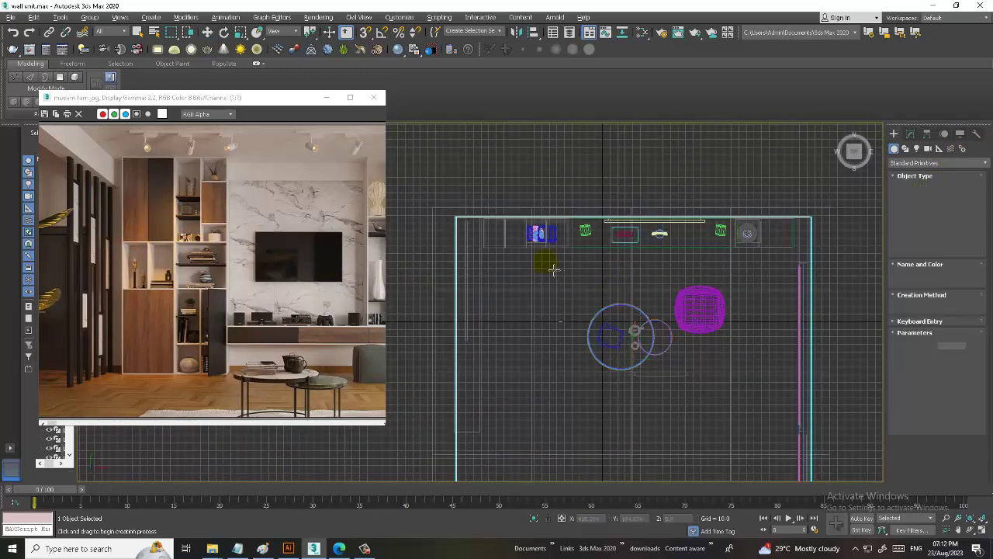
{"action": "scroll", "coordinate": [137, 224], "scroll_direction": "up", "scroll_amount": 2}
{"action": "middle_click_drag", "start_coordinate": [731, 277], "coordinate": [719, 283]}
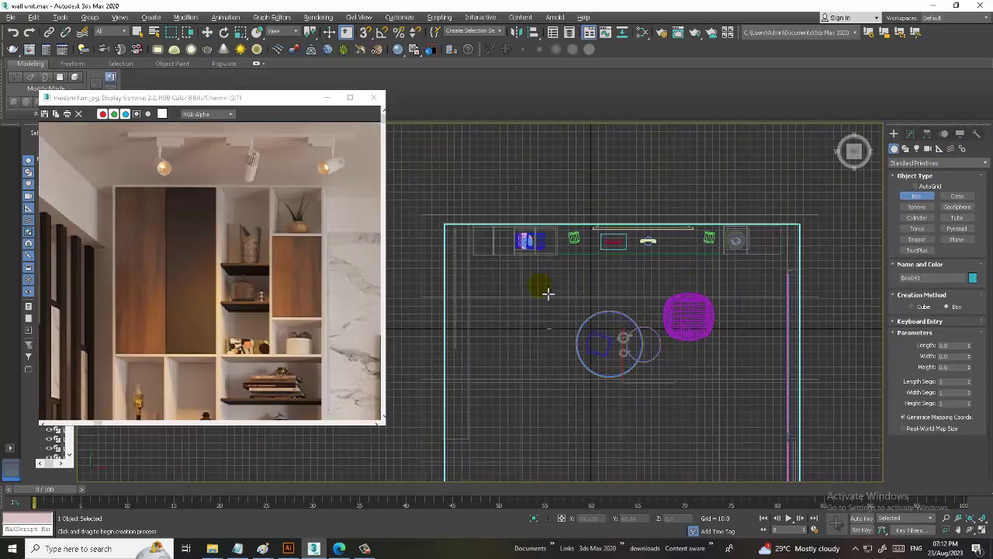
{"action": "left_click_drag", "start_coordinate": [514, 291], "coordinate": [539, 290]}
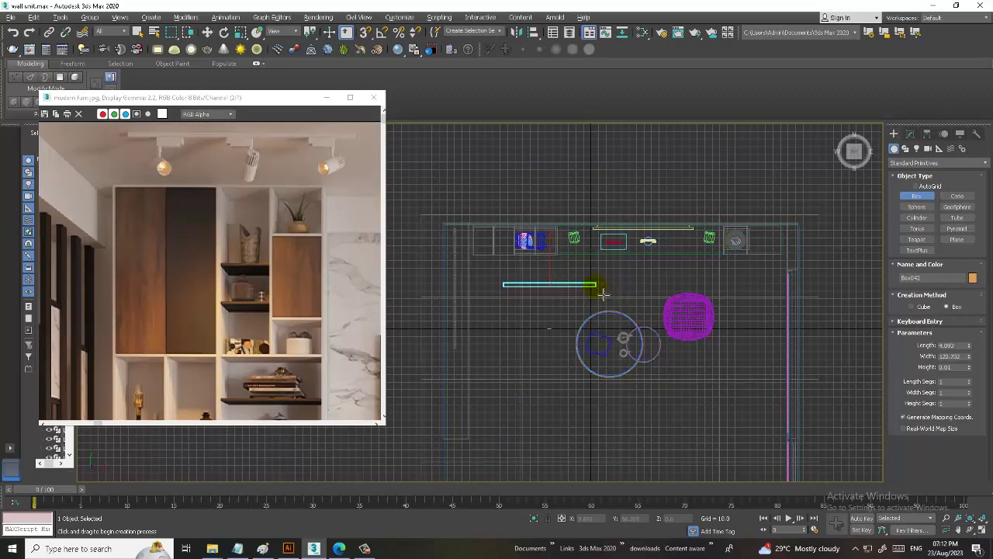
{"action": "left_click", "coordinate": [604, 294]}
{"action": "right_click", "coordinate": [705, 437]}
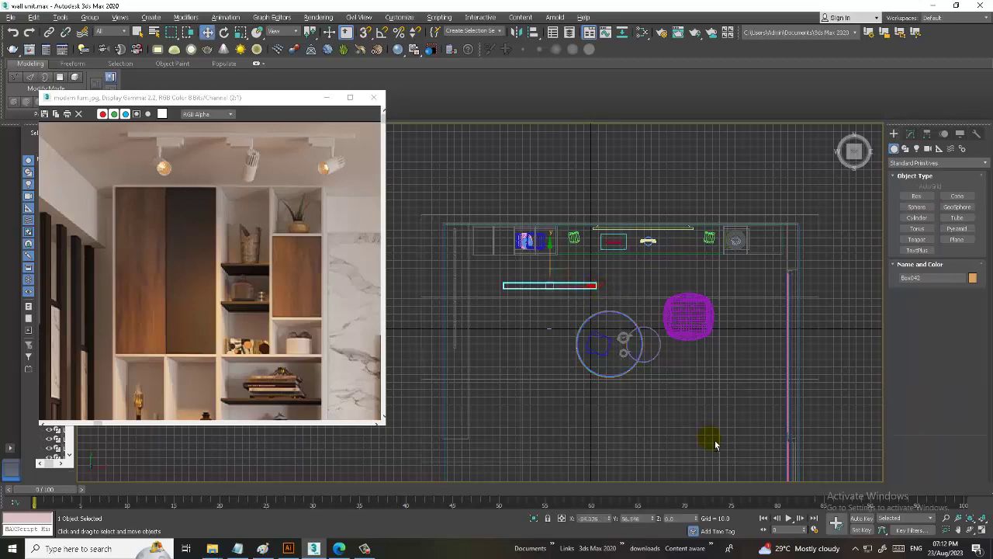
Lift Box042 so it sits just beneath the ceiling slab above the wall unit.
{"action": "key", "text": "alt+w"}
{"action": "key", "text": "alt+w"}
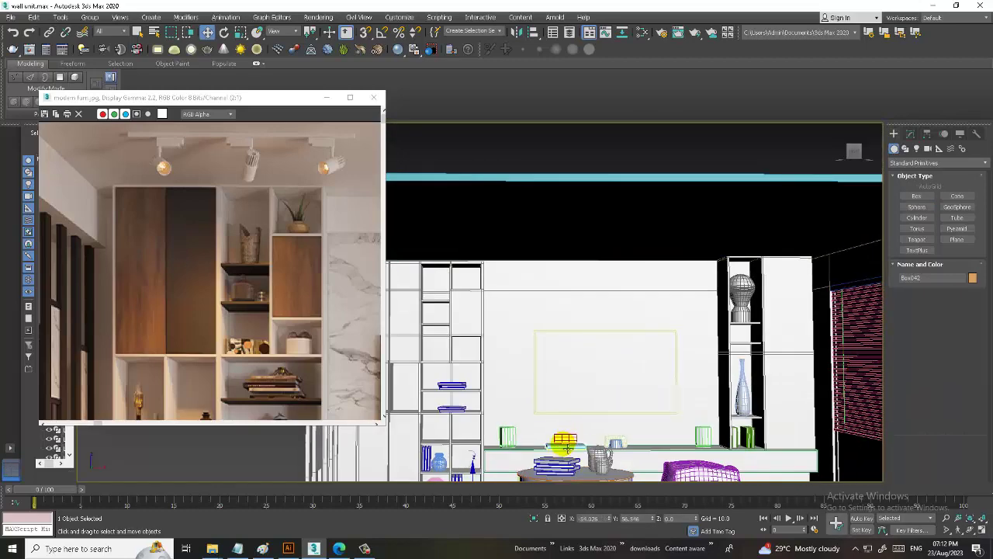
{"action": "scroll", "coordinate": [505, 444], "scroll_direction": "down", "scroll_amount": 3}
{"action": "scroll", "coordinate": [505, 444], "scroll_direction": "down", "scroll_amount": 1}
{"action": "left_click_drag", "start_coordinate": [505, 444], "coordinate": [500, 274]}
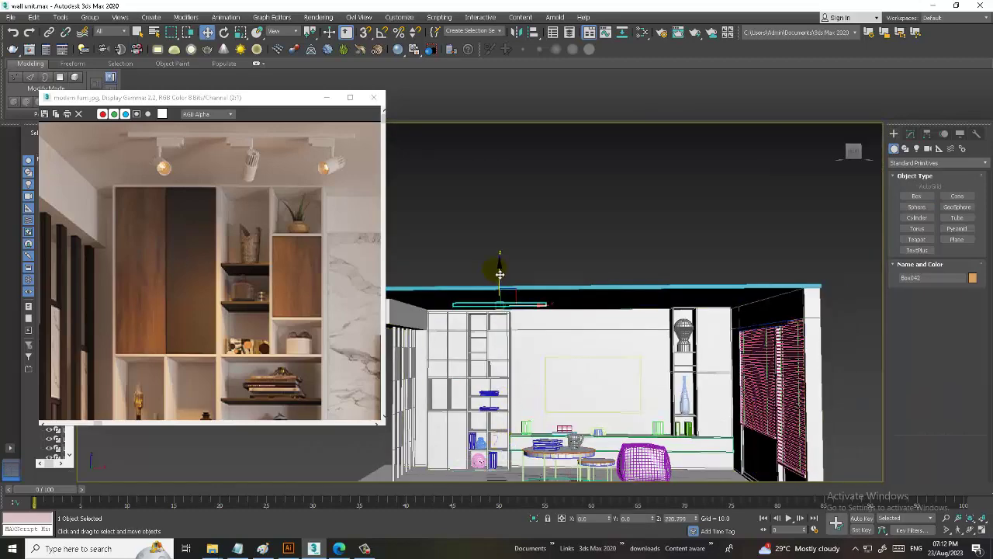
{"action": "scroll", "coordinate": [502, 280], "scroll_direction": "up", "scroll_amount": 3}
{"action": "scroll", "coordinate": [565, 316], "scroll_direction": "up", "scroll_amount": 1}
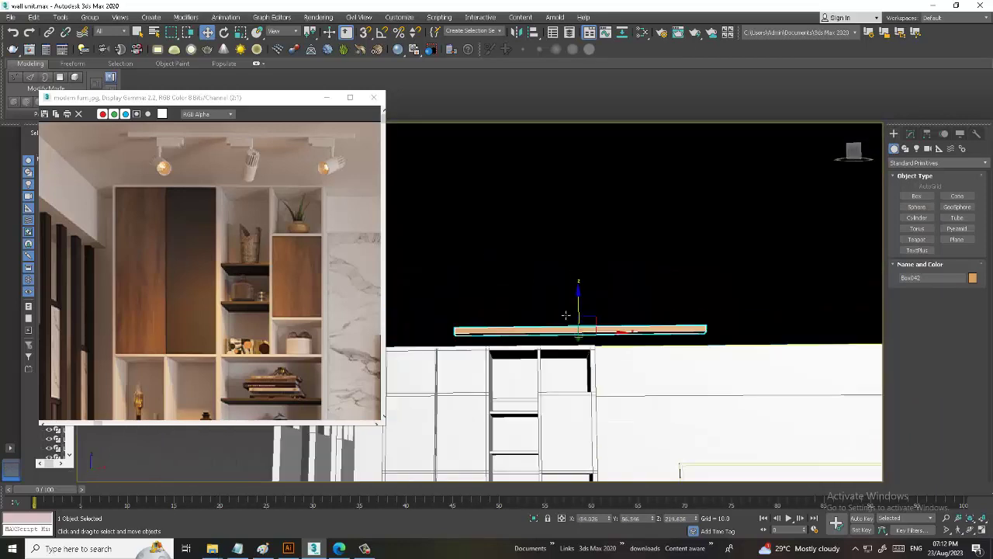
{"action": "mouse_move", "coordinate": [586, 307]}
{"action": "left_mouse_down"}
{"action": "mouse_move", "coordinate": [579, 302]}
{"action": "mouse_move", "coordinate": [616, 343]}
{"action": "mouse_move", "coordinate": [547, 331]}
{"action": "left_mouse_up"}
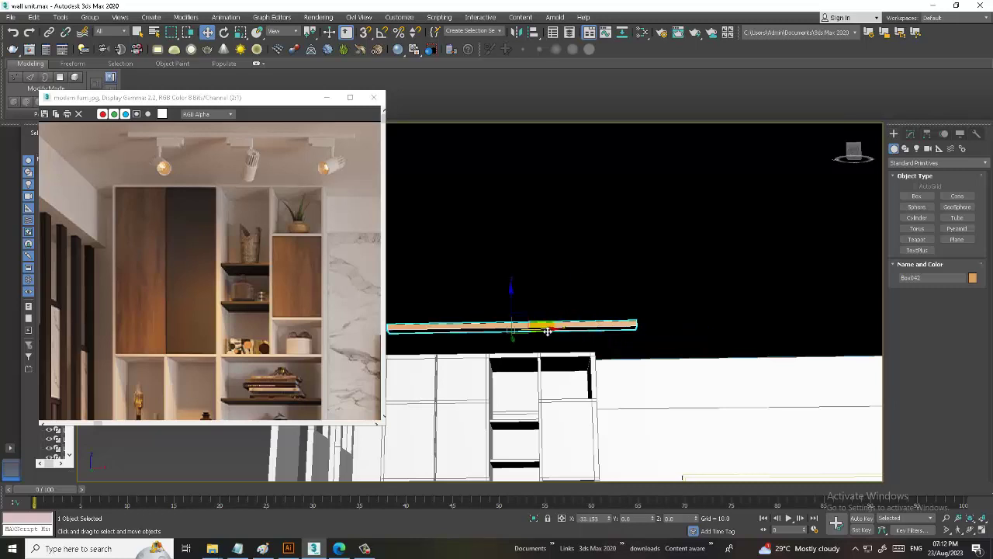
{"action": "mouse_move", "coordinate": [547, 332]}
{"action": "middle_mouse_down", "text": "alt"}
{"action": "mouse_move", "coordinate": [610, 342]}
{"action": "mouse_move", "coordinate": [572, 353]}
{"action": "middle_mouse_up", "text": "alt"}
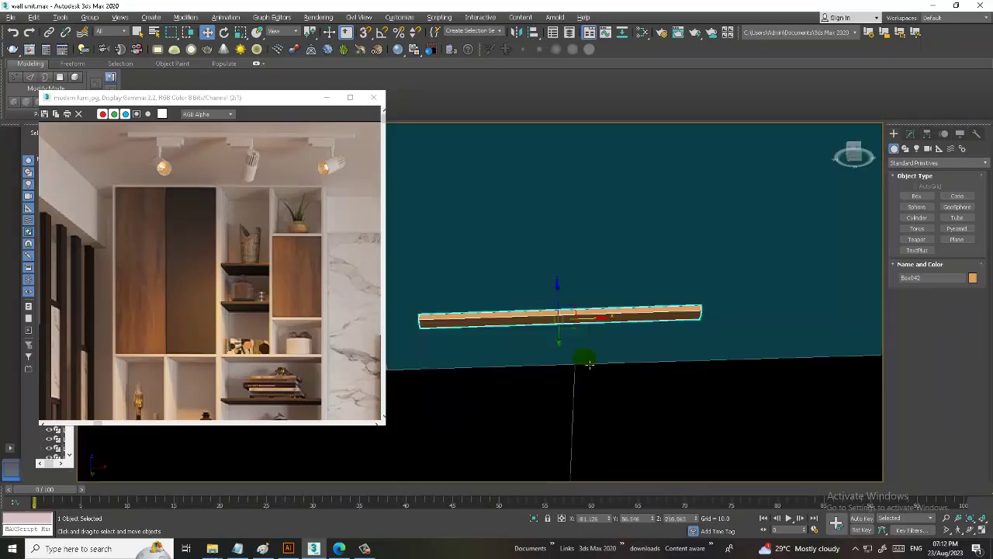
{"action": "scroll", "coordinate": [571, 353], "scroll_direction": "up", "scroll_amount": 3}
{"action": "scroll", "coordinate": [552, 339], "scroll_direction": "up", "scroll_amount": 2}
Convert Box042 to Editable Poly and add a Swift Loop across the beam.
{"action": "scroll", "coordinate": [544, 311], "scroll_direction": "up", "scroll_amount": 2}
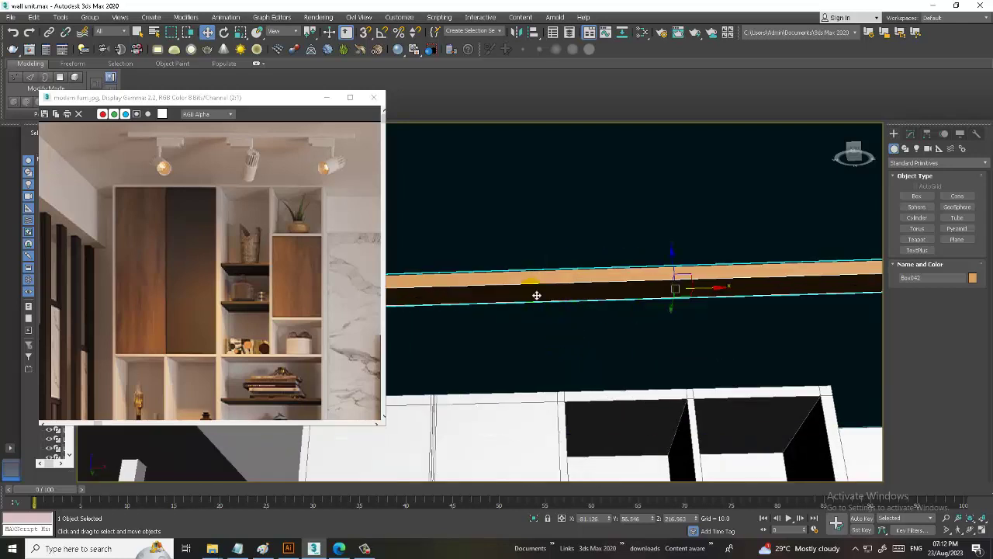
{"action": "right_click", "coordinate": [527, 283]}
{"action": "mouse_move", "coordinate": [613, 392]}
{"action": "left_click", "coordinate": [649, 394]}
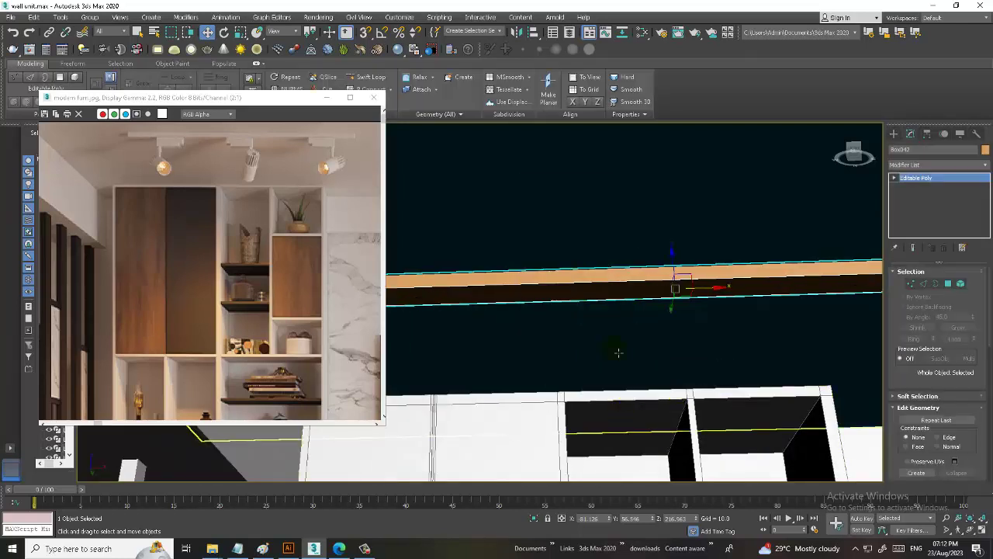
{"action": "left_click", "coordinate": [924, 284]}
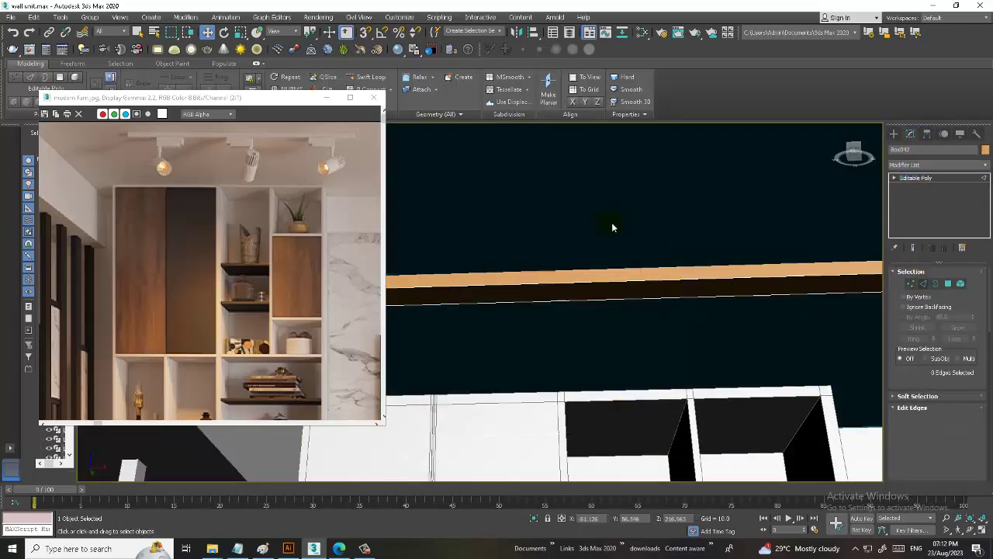
{"action": "left_click", "coordinate": [385, 78]}
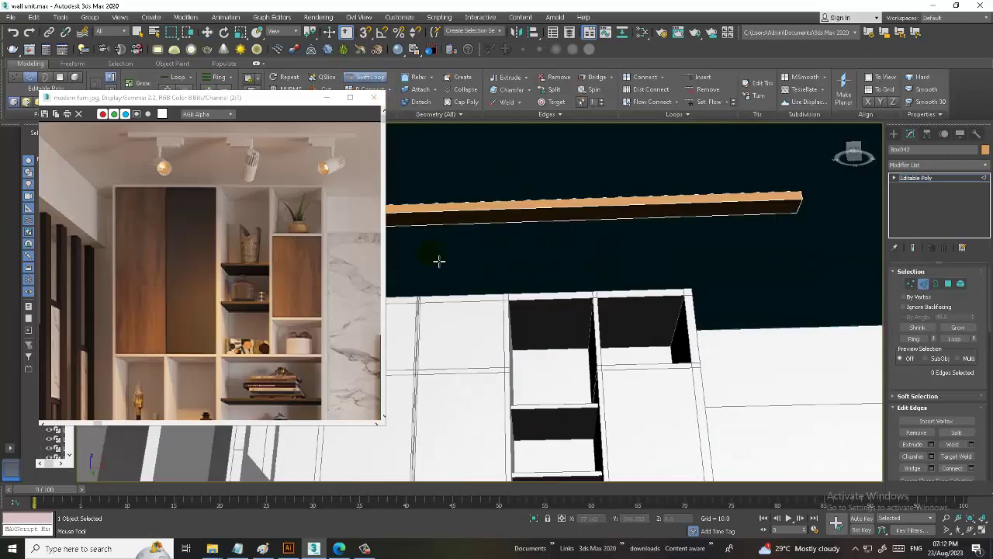
{"action": "middle_click_drag", "start_coordinate": [439, 261], "coordinate": [497, 252]}
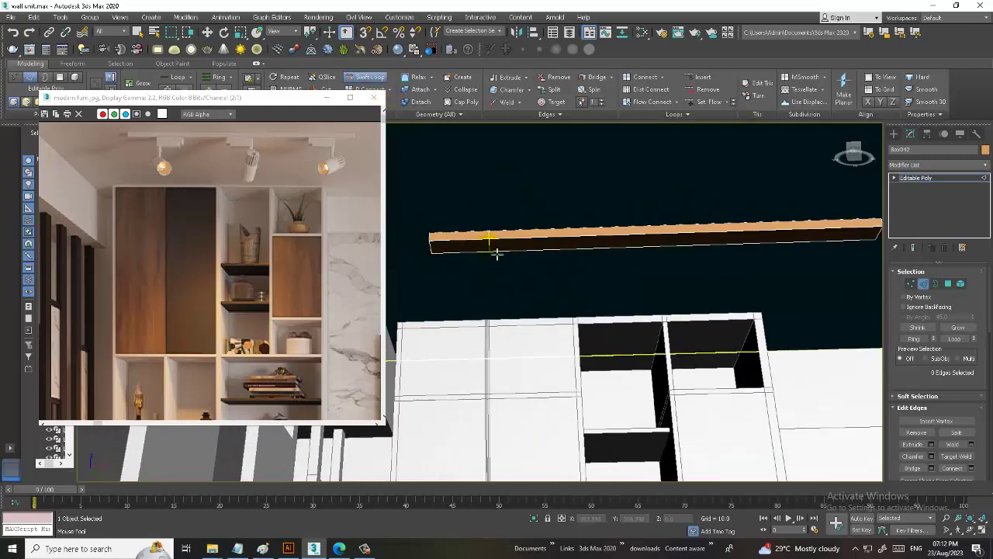
{"action": "left_click", "coordinate": [543, 246]}
{"action": "scroll", "coordinate": [544, 247], "scroll_direction": "up", "scroll_amount": 2}
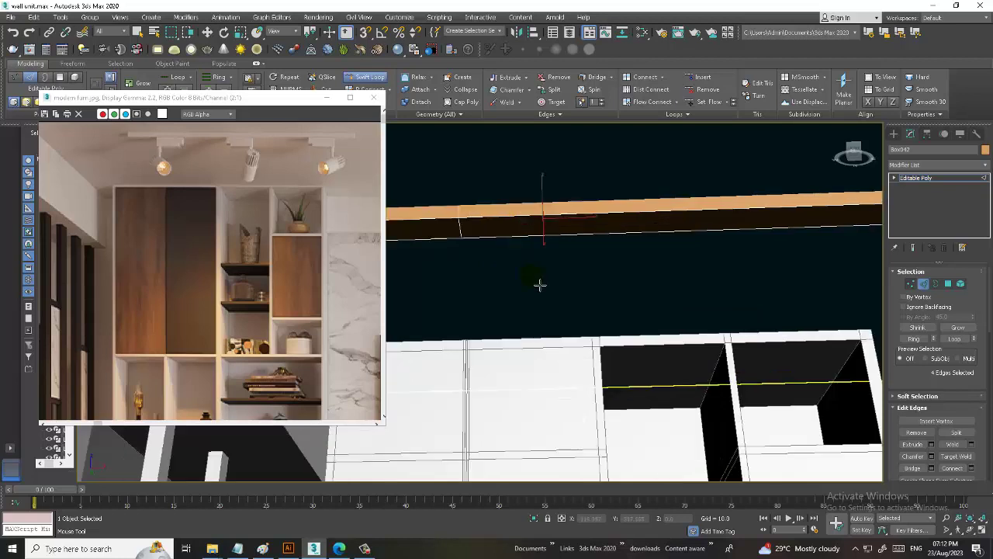
Extrude the face section between the loops by 2.546.
{"action": "key", "text": "4"}
{"action": "left_click", "coordinate": [509, 228]}
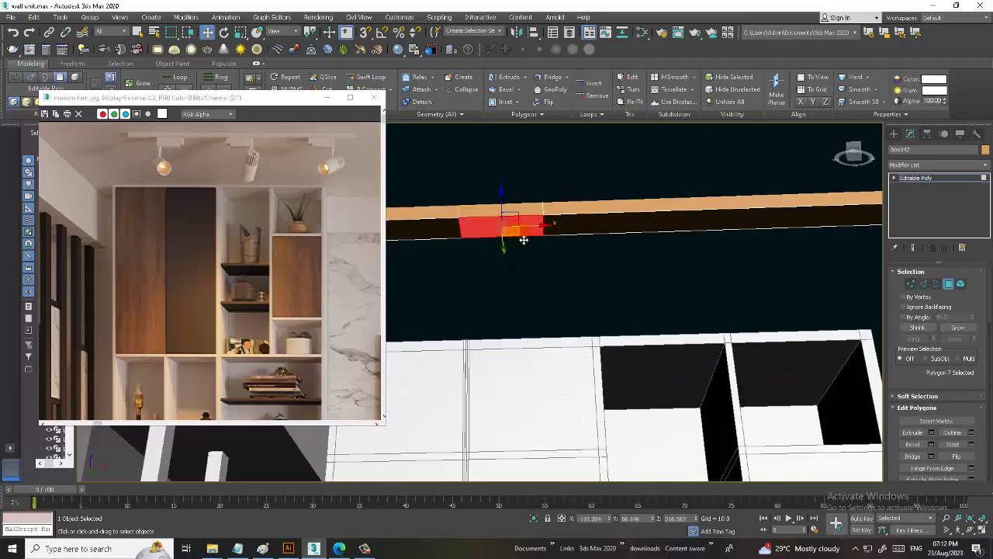
{"action": "left_click", "coordinate": [932, 433]}
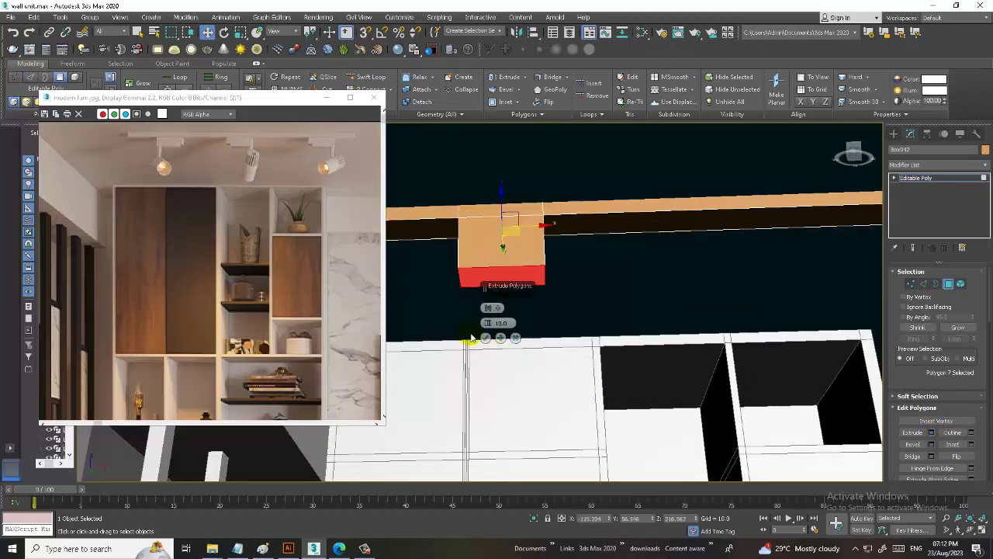
{"action": "left_click_drag", "start_coordinate": [488, 325], "coordinate": [503, 369]}
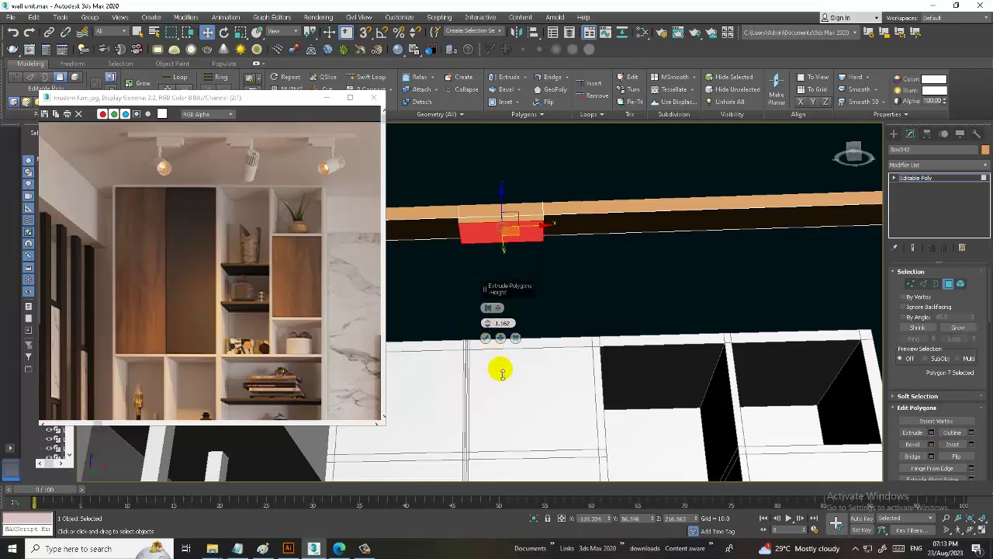
{"action": "left_click", "coordinate": [486, 338]}
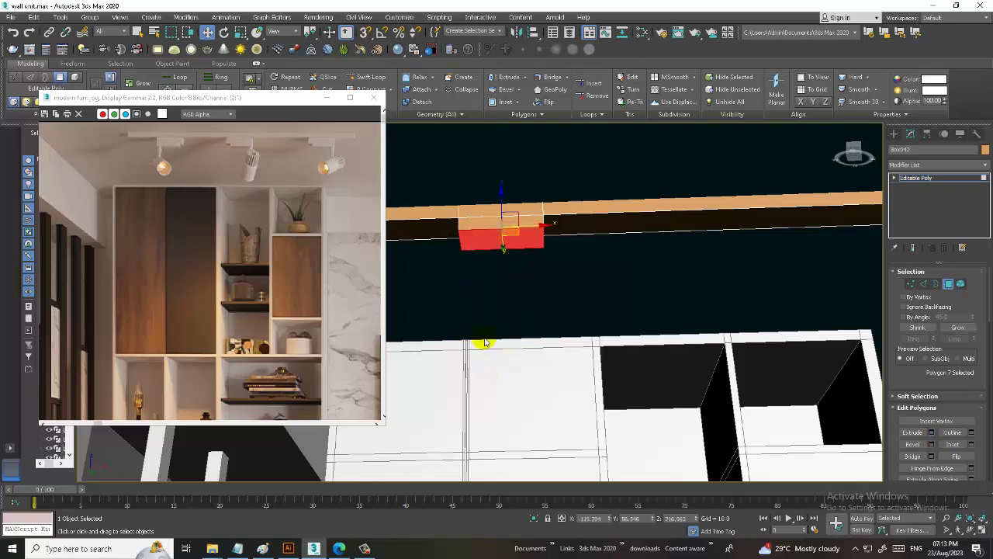
{"action": "mouse_move", "coordinate": [483, 344]}
{"action": "middle_mouse_down", "text": "alt"}
{"action": "mouse_move", "coordinate": [543, 295]}
{"action": "mouse_move", "coordinate": [517, 230]}
{"action": "middle_mouse_up", "text": "alt"}
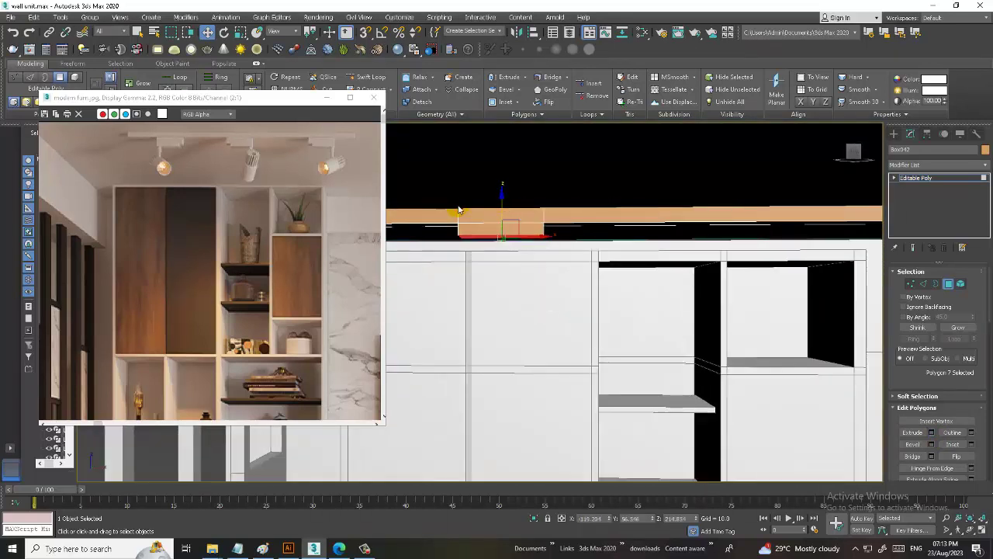
Add a second Swift Loop and extrude the new block's face downward, raising it about 0.976.
{"action": "key", "text": "1"}
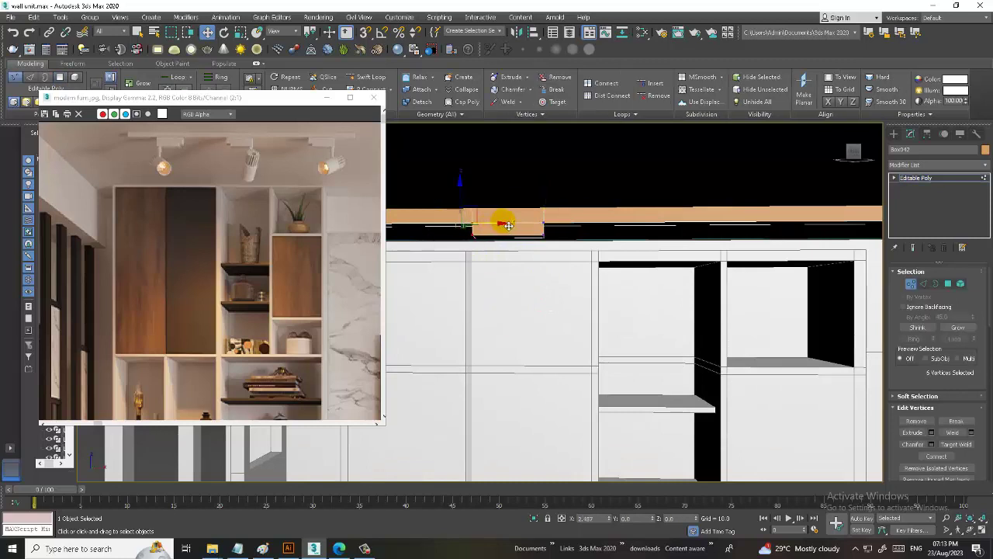
{"action": "scroll", "coordinate": [508, 225], "scroll_direction": "up", "scroll_amount": 1}
{"action": "scroll", "coordinate": [569, 265], "scroll_direction": "up", "scroll_amount": 1}
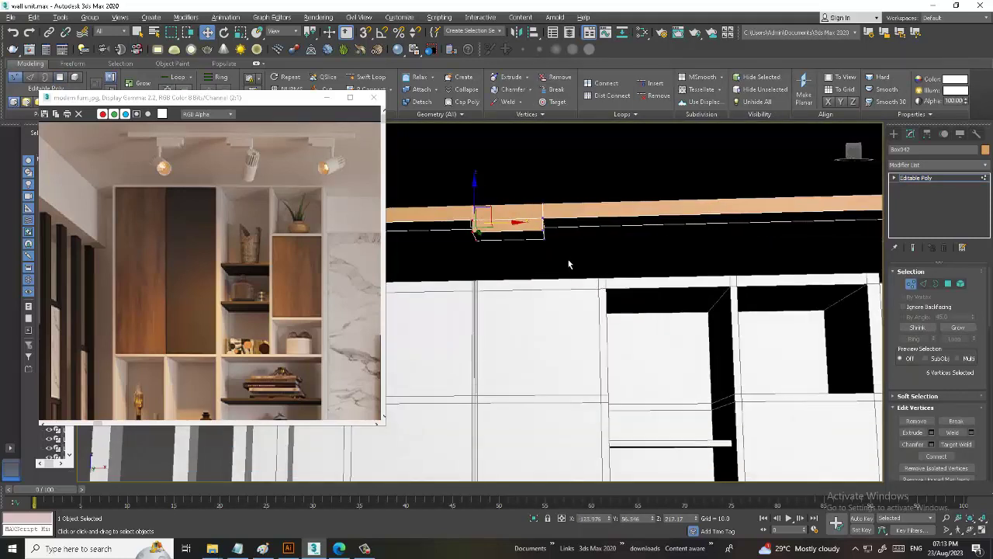
{"action": "scroll", "coordinate": [569, 265], "scroll_direction": "up", "scroll_amount": 2}
{"action": "left_click", "coordinate": [371, 78]}
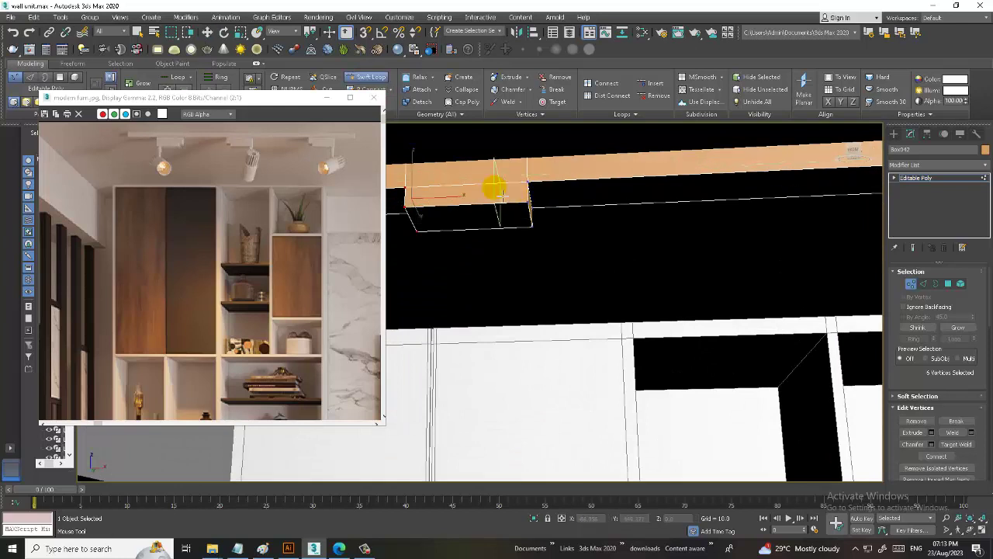
{"action": "left_click", "coordinate": [503, 190]}
{"action": "right_click", "coordinate": [519, 242]}
{"action": "key", "text": "4"}
{"action": "left_click", "coordinate": [477, 215]}
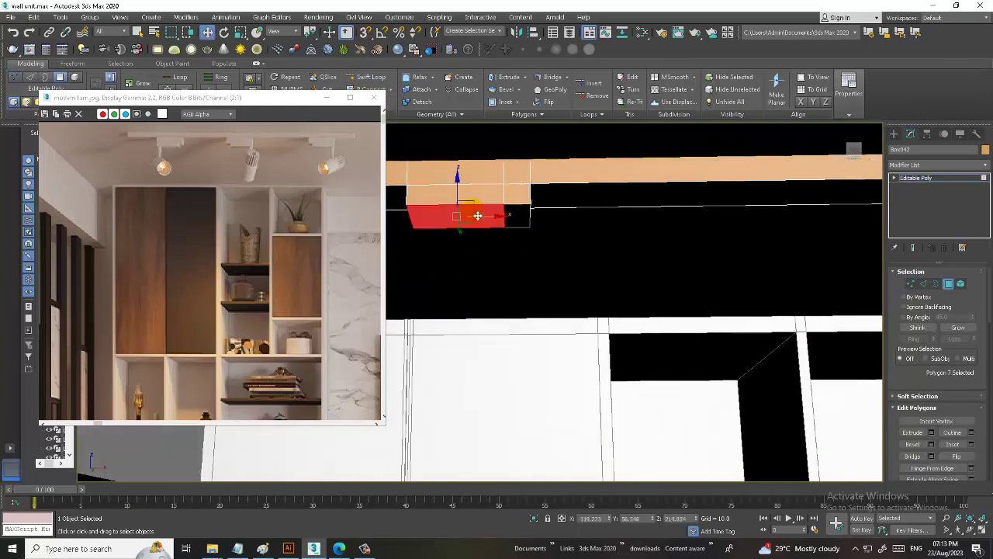
{"action": "left_click", "coordinate": [932, 432]}
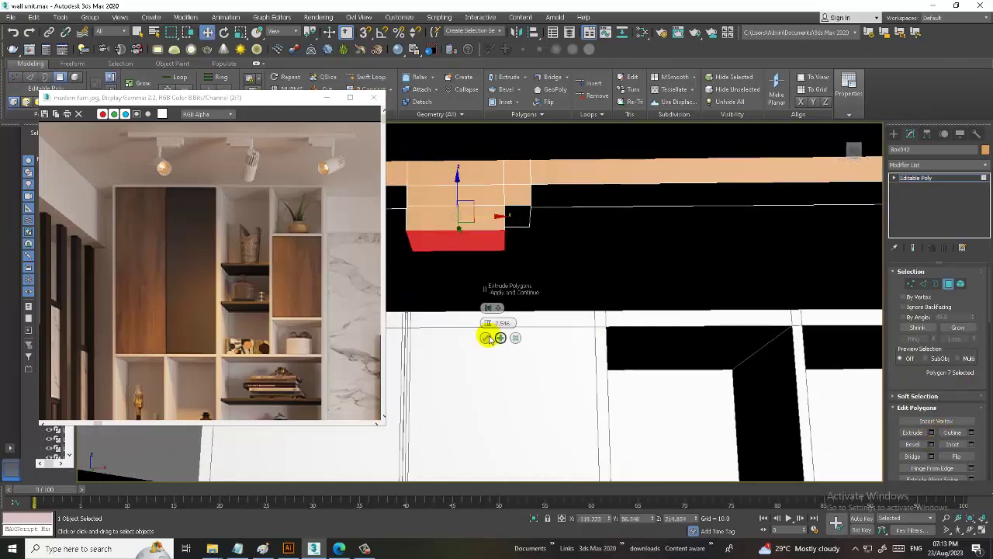
{"action": "left_click", "coordinate": [484, 336]}
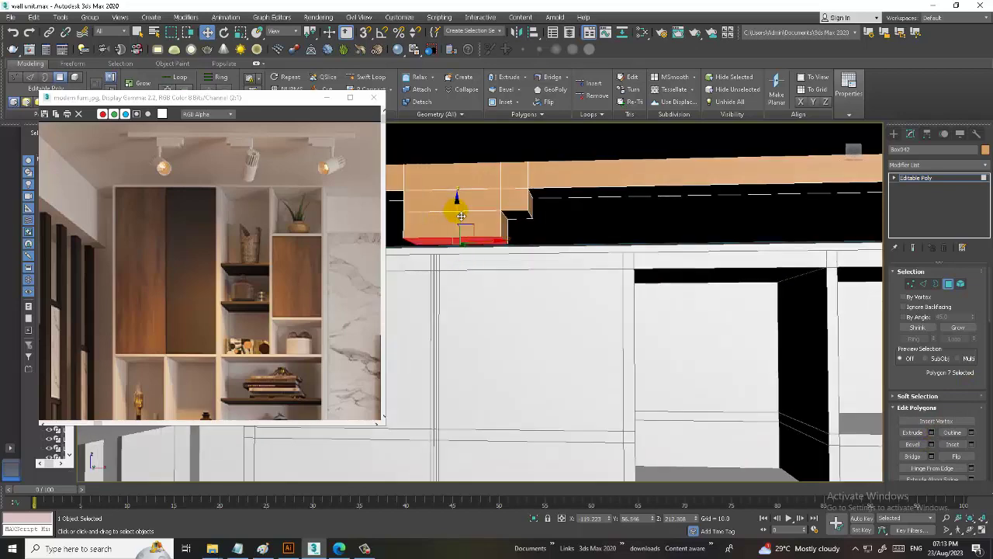
{"action": "left_click_drag", "start_coordinate": [461, 216], "coordinate": [463, 206]}
In the Top view, pull the block's vertices back about 1.587 to form the stepped section.
{"action": "key", "text": "alt+w"}
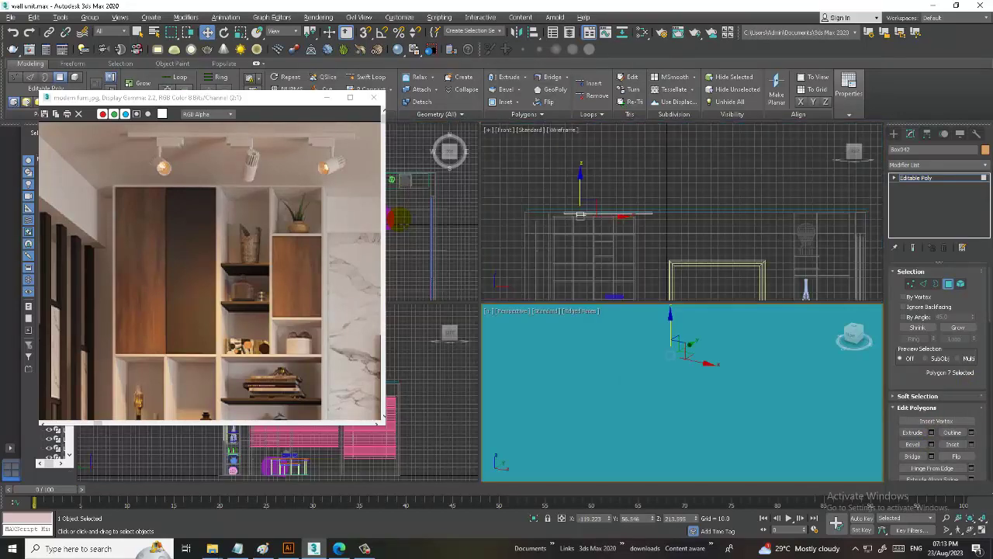
{"action": "key", "text": "alt+w"}
{"action": "scroll", "coordinate": [492, 225], "scroll_direction": "down", "scroll_amount": 5}
{"action": "key", "text": "t"}
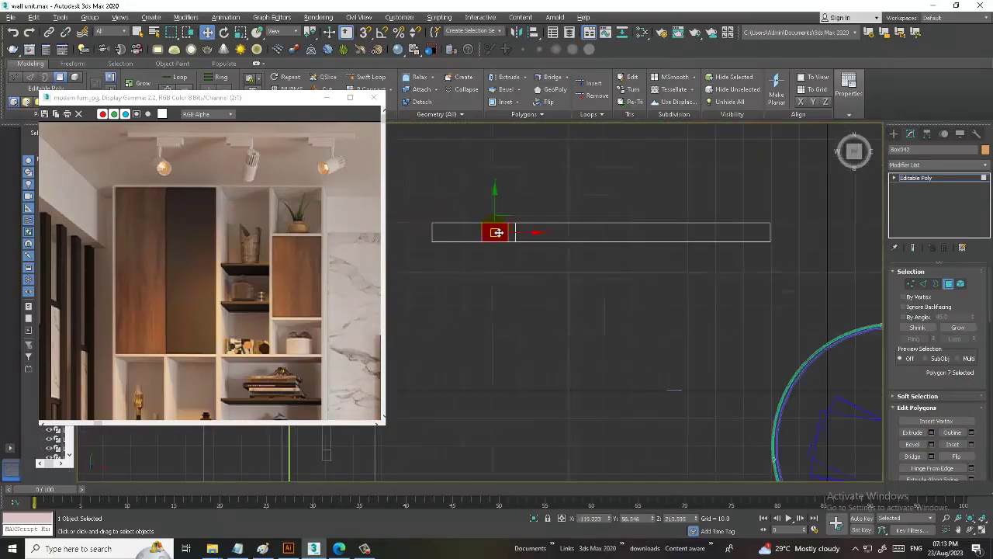
{"action": "key", "text": "1"}
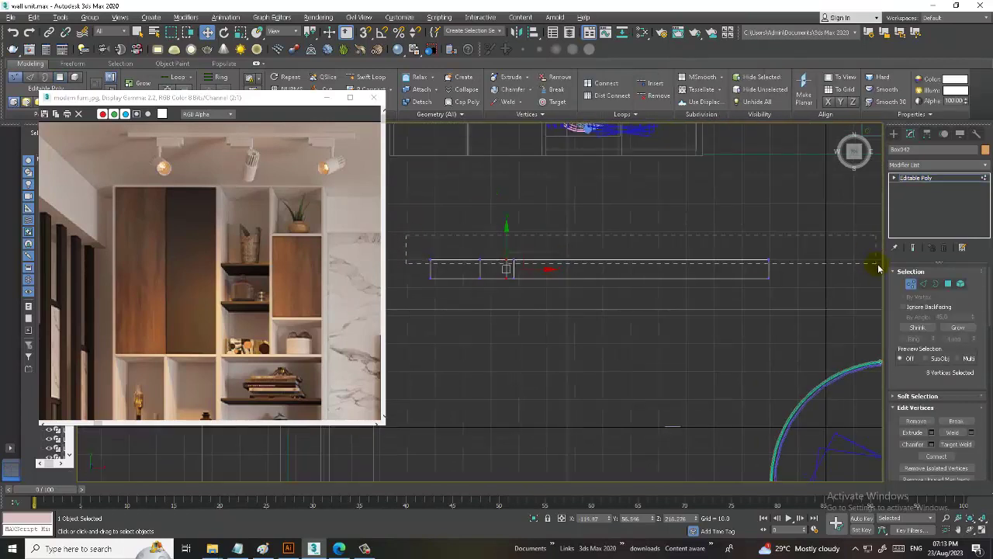
{"action": "left_click_drag", "start_coordinate": [533, 242], "coordinate": [539, 246]}
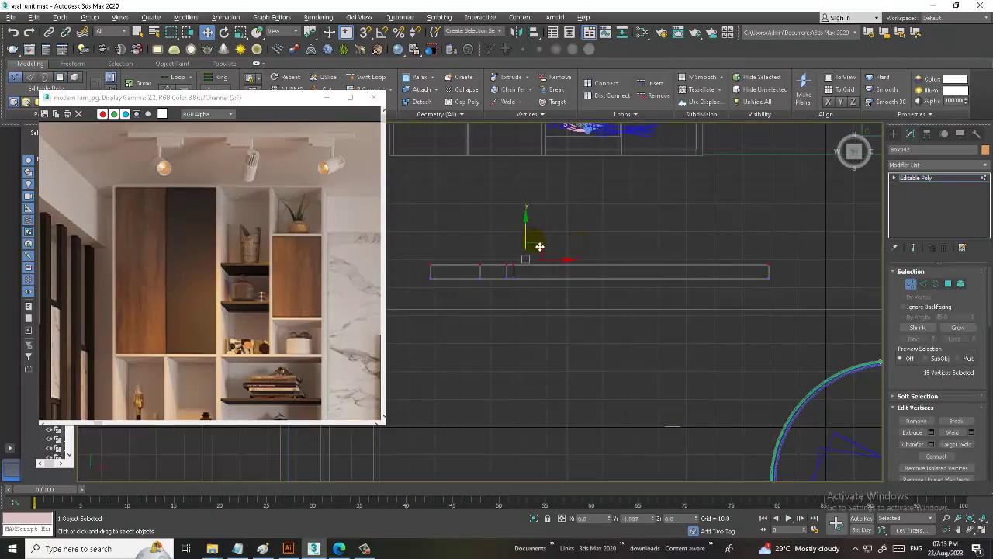
{"action": "left_click", "coordinate": [923, 177]}
{"action": "key", "text": "alt+w"}
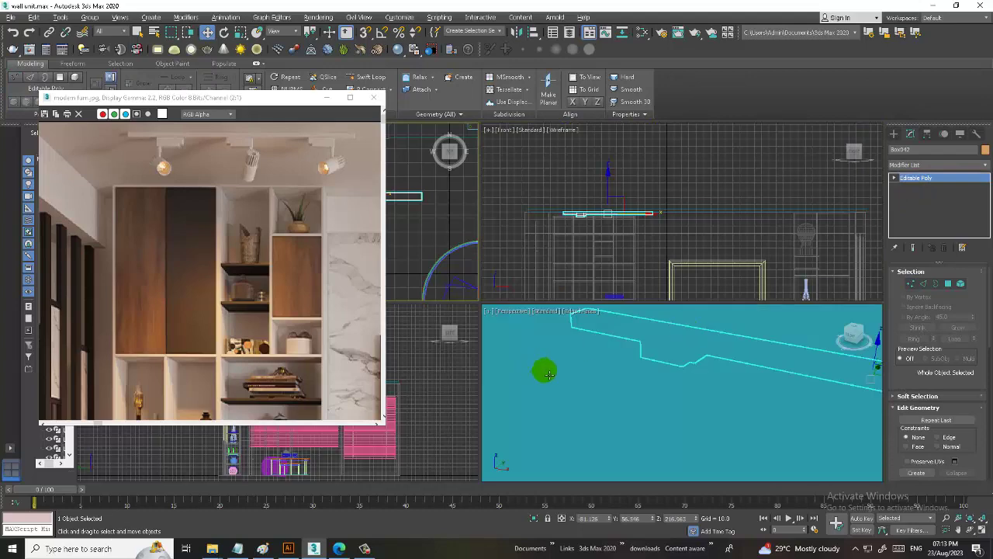
{"action": "key", "text": "alt+w"}
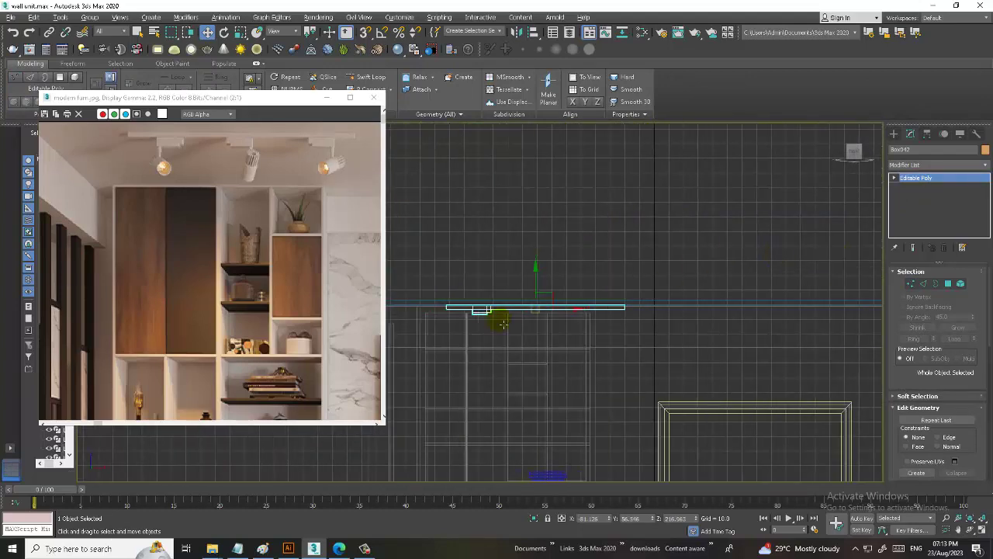
{"action": "scroll", "coordinate": [626, 299], "scroll_direction": "up", "scroll_amount": 3}
{"action": "scroll", "coordinate": [592, 278], "scroll_direction": "up", "scroll_amount": 3}
{"action": "scroll", "coordinate": [591, 278], "scroll_direction": "up", "scroll_amount": 2}
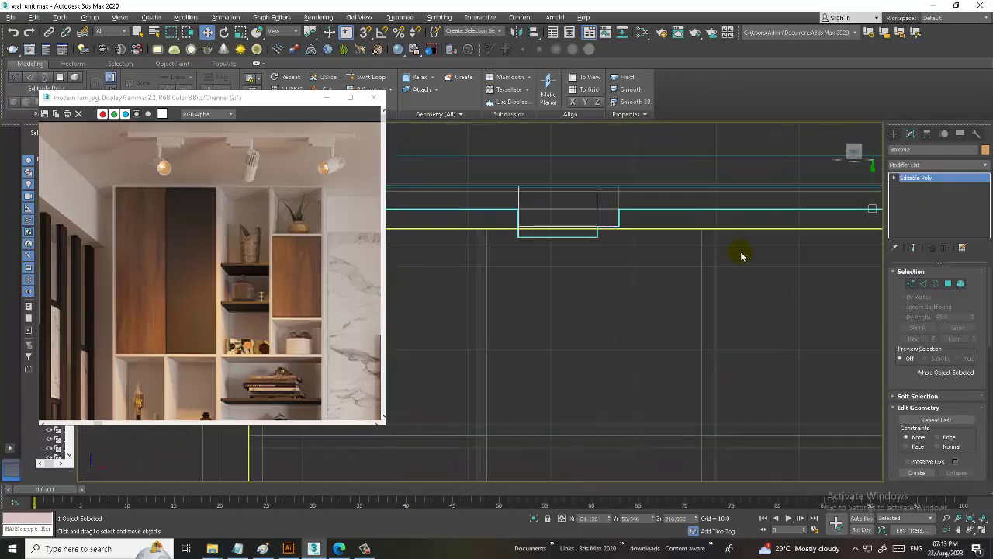
{"action": "left_click", "coordinate": [893, 134]}
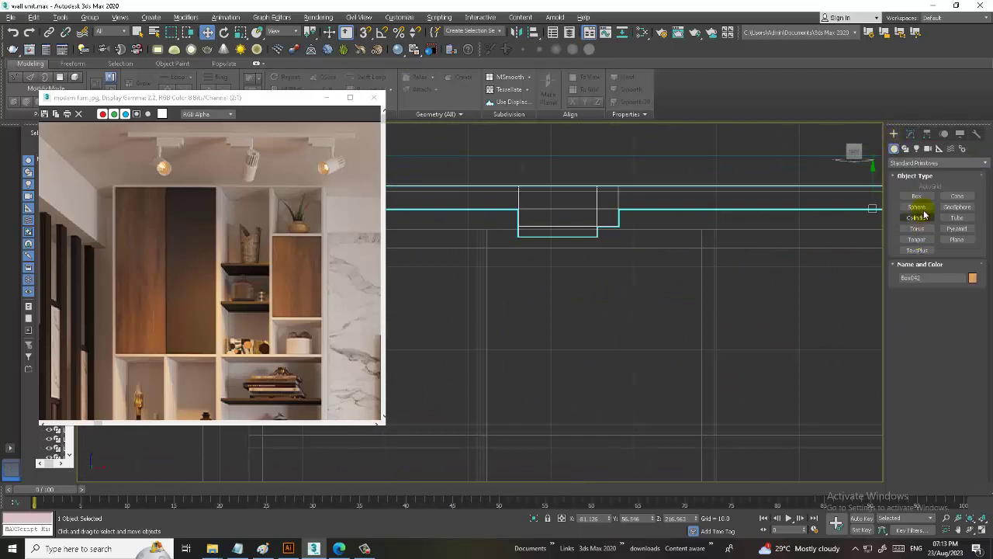
Draw a small cylinder beneath the beam's block and lift it up to the ceiling.
{"action": "left_click", "coordinate": [917, 217]}
{"action": "key", "text": "alt+w"}
{"action": "key", "text": "alt+w"}
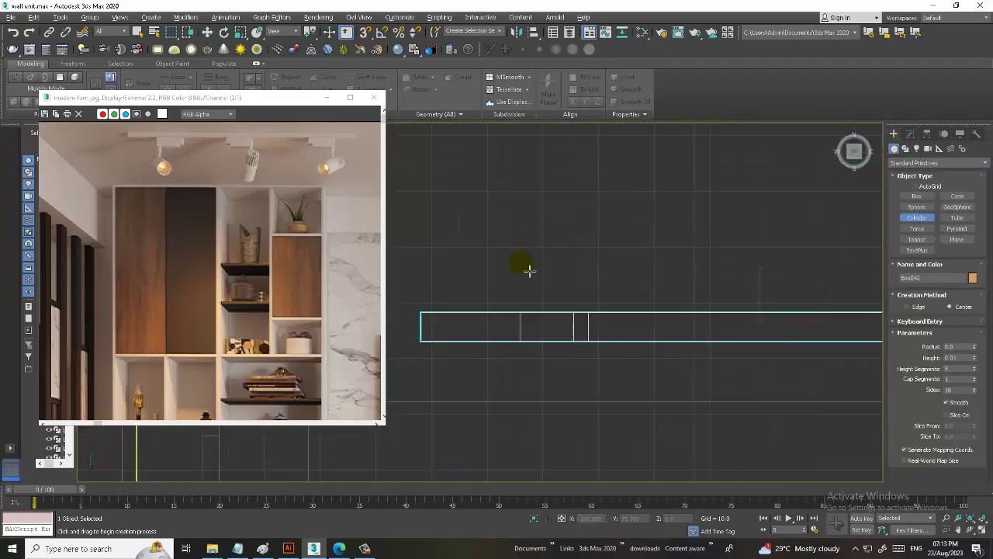
{"action": "scroll", "coordinate": [606, 281], "scroll_direction": "up", "scroll_amount": 2}
{"action": "scroll", "coordinate": [582, 314], "scroll_direction": "up", "scroll_amount": 2}
{"action": "left_click_drag", "start_coordinate": [533, 309], "coordinate": [540, 312]}
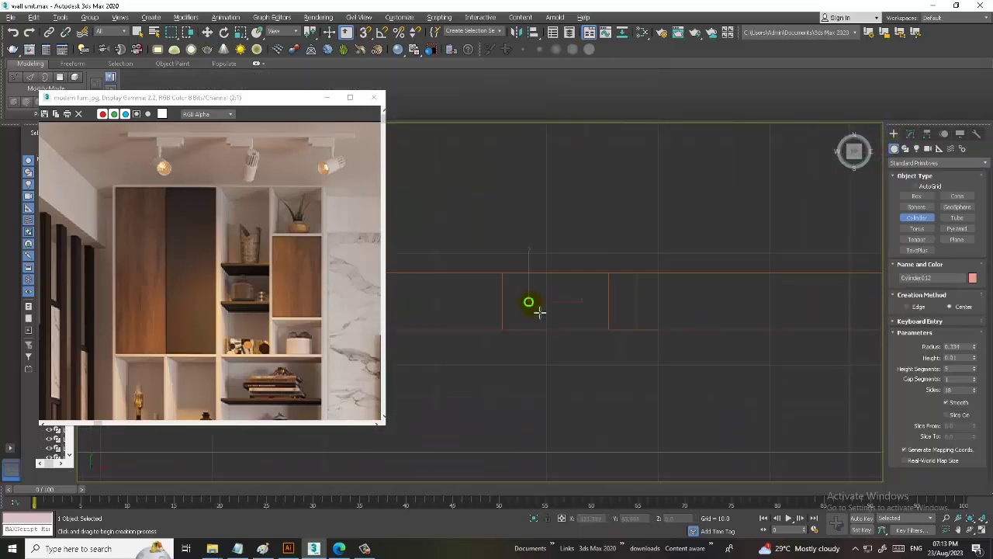
{"action": "key", "text": "alt+w"}
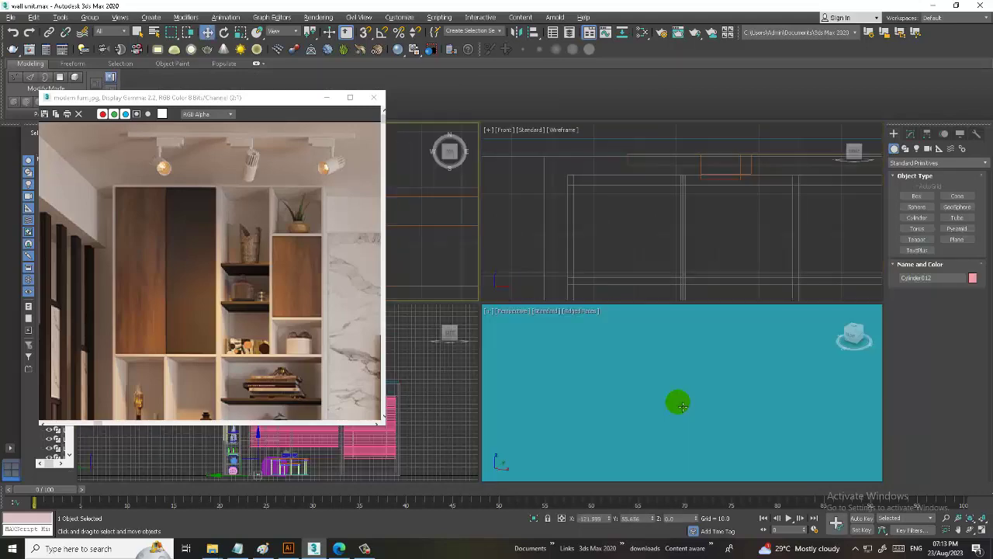
{"action": "key", "text": "alt+w"}
{"action": "key", "text": "w"}
{"action": "scroll", "coordinate": [652, 395], "scroll_direction": "down", "scroll_amount": 5}
{"action": "middle_click_drag", "start_coordinate": [634, 381], "coordinate": [644, 366], "text": "alt"}
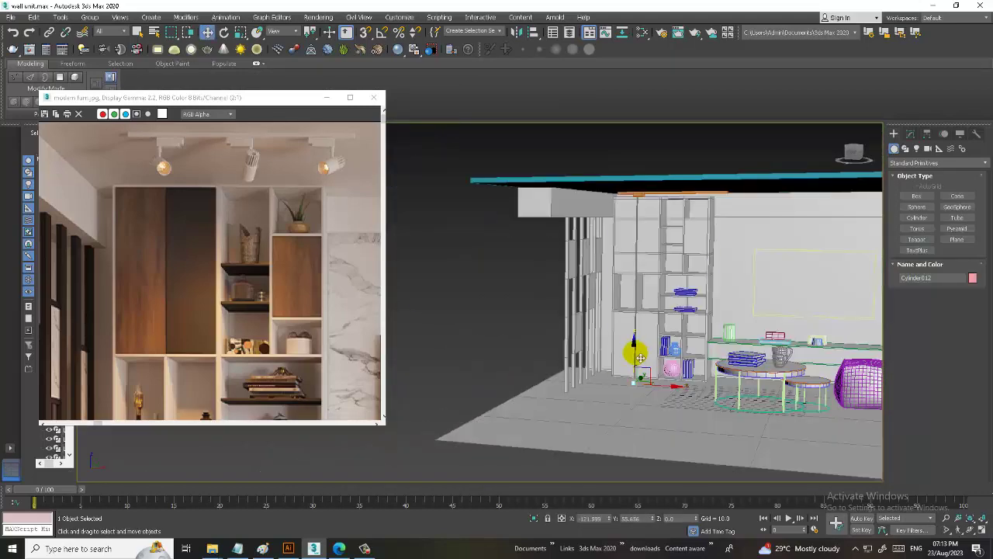
{"action": "left_click_drag", "start_coordinate": [640, 358], "coordinate": [635, 174]}
Reduce Cylinder012's Radius so it becomes a thin rod.
{"action": "scroll", "coordinate": [635, 172], "scroll_direction": "down", "scroll_amount": 5}
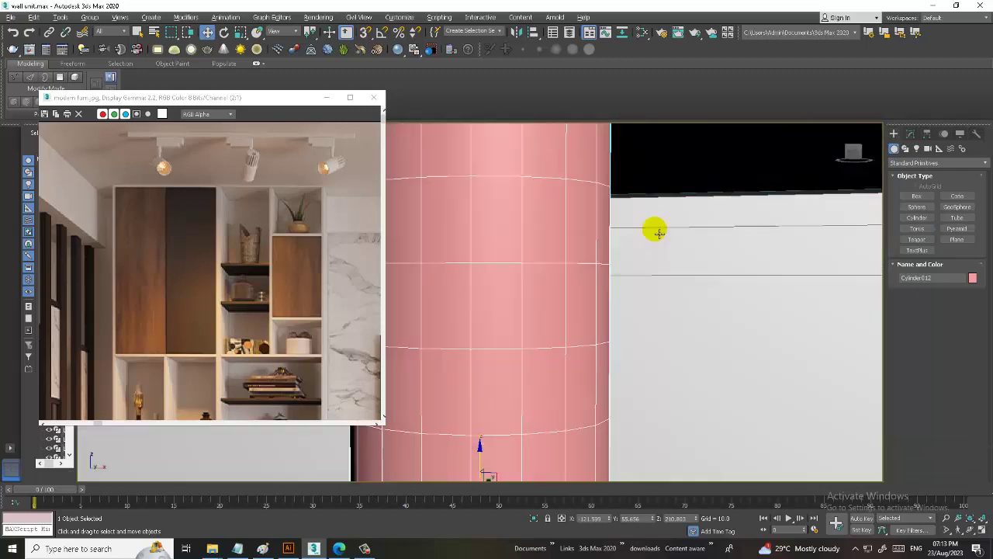
{"action": "scroll", "coordinate": [656, 228], "scroll_direction": "up", "scroll_amount": 3}
{"action": "scroll", "coordinate": [632, 267], "scroll_direction": "down", "scroll_amount": 1}
{"action": "scroll", "coordinate": [730, 246], "scroll_direction": "up", "scroll_amount": 2}
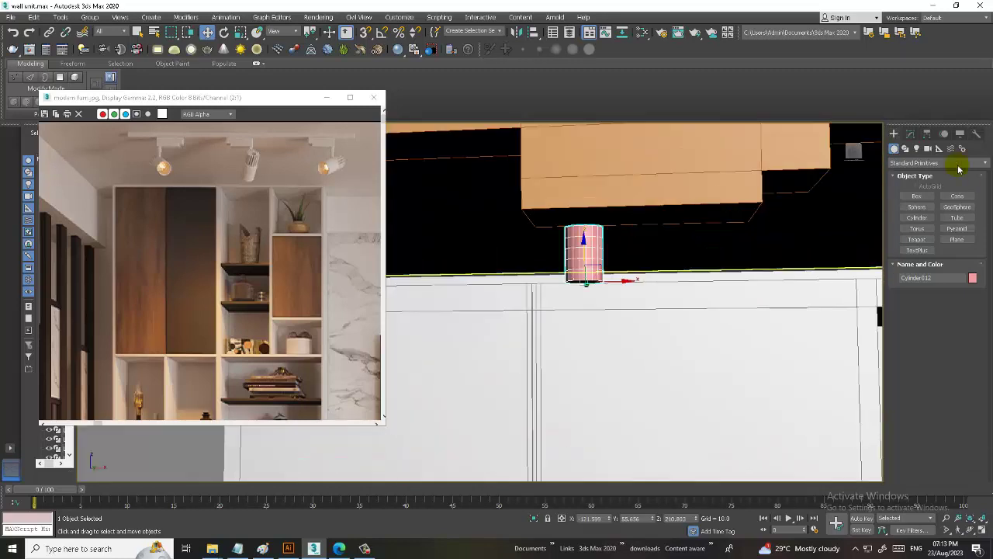
{"action": "left_click", "coordinate": [910, 134]}
{"action": "left_click", "coordinate": [956, 311]}
{"action": "left_click_drag", "start_coordinate": [976, 289], "coordinate": [980, 320]}
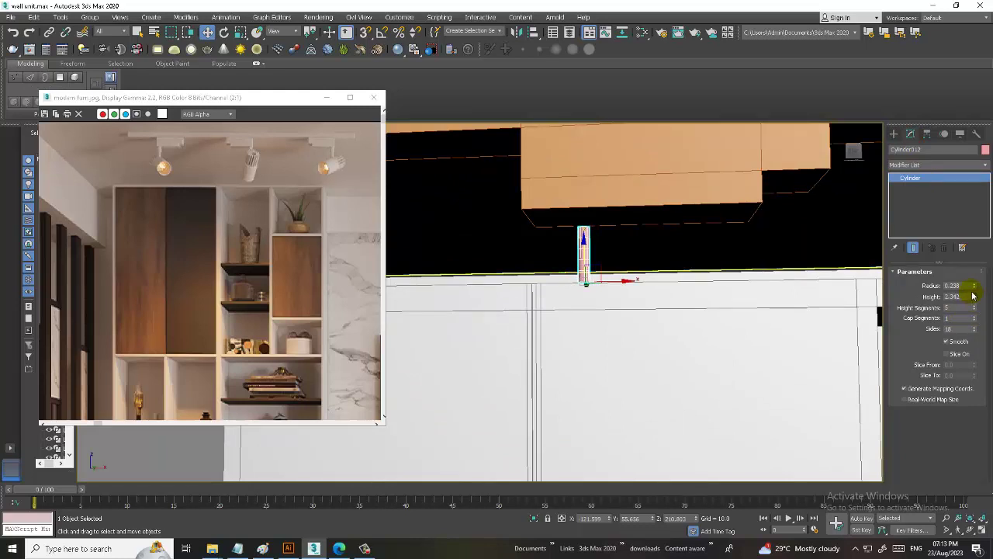
{"action": "middle_click_drag", "start_coordinate": [632, 307], "coordinate": [616, 290], "text": "alt"}
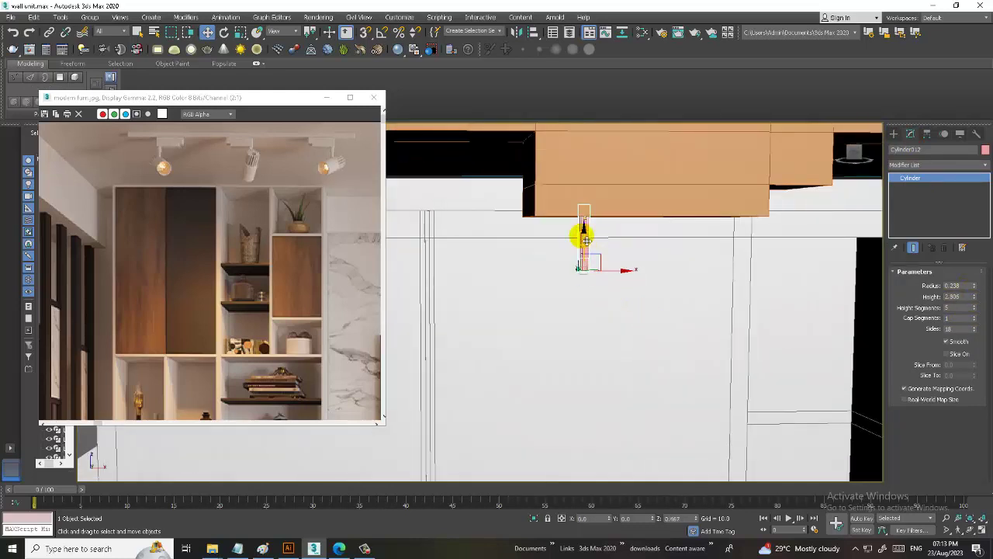
{"action": "middle_click_drag", "start_coordinate": [575, 232], "coordinate": [654, 249], "text": "alt"}
With AutoGrid on, draw a new cylinder, Cylinder013, of radius 0.72 onto the orange box.
{"action": "left_click", "coordinate": [893, 134]}
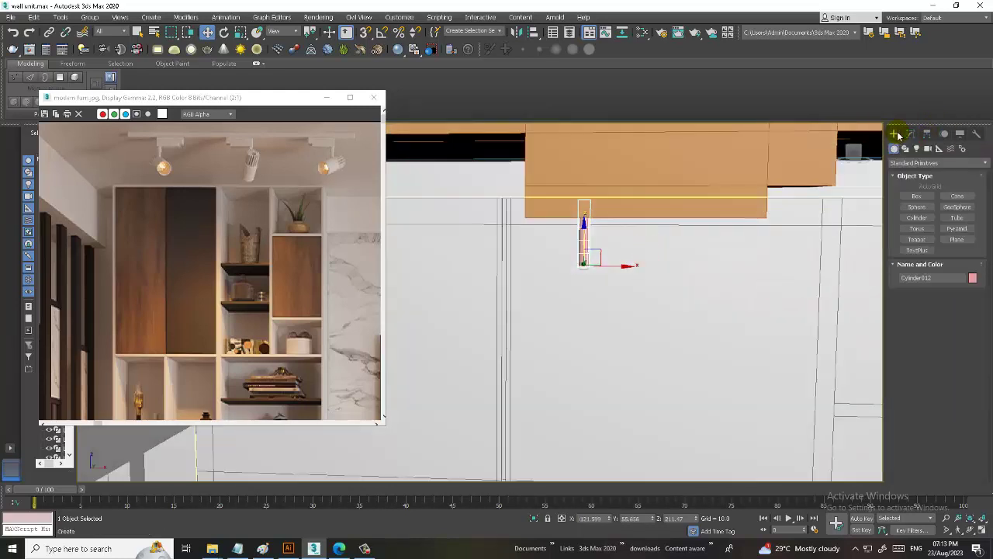
{"action": "left_click", "coordinate": [920, 217]}
{"action": "left_click", "coordinate": [925, 189]}
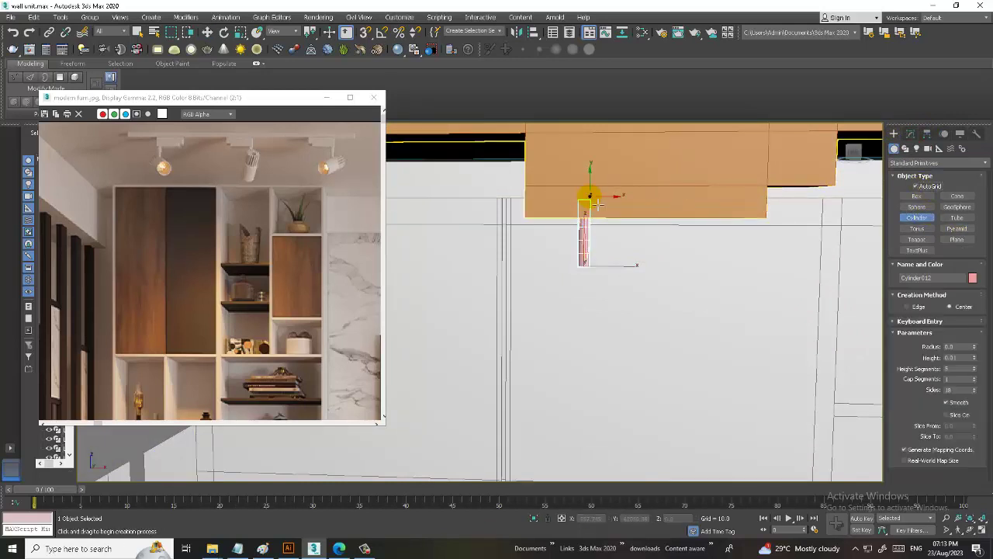
{"action": "left_click_drag", "start_coordinate": [596, 174], "coordinate": [612, 185]}
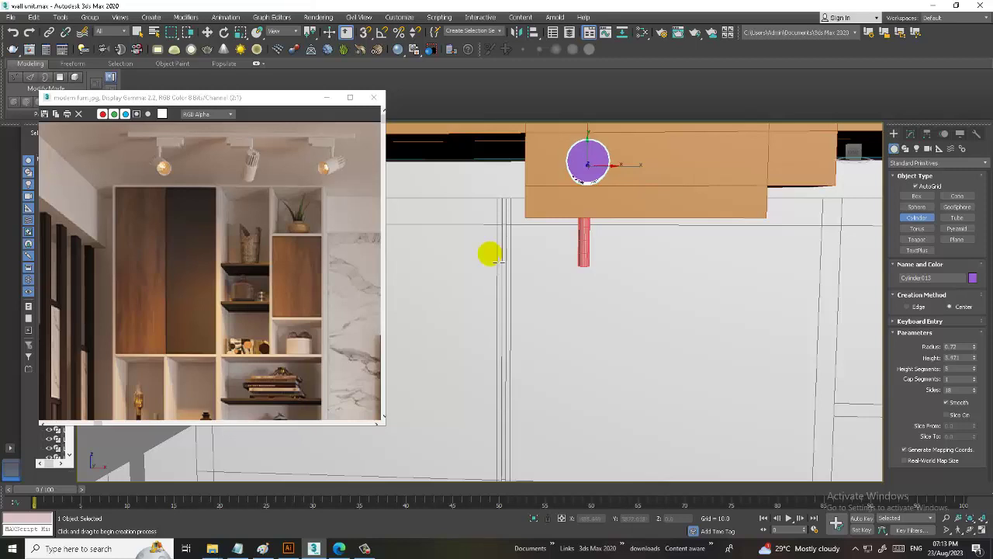
Finish Cylinder013 at height 3.753, then isolate it briefly and restore the full scene.
{"action": "left_click", "coordinate": [661, 264]}
{"action": "key", "text": "alt+q"}
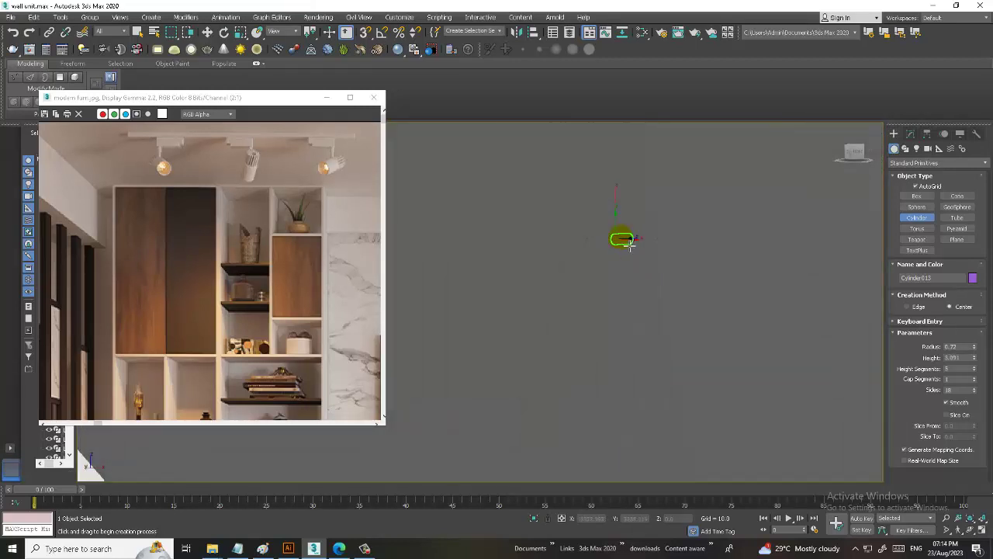
{"action": "key", "text": "alt+q"}
{"action": "scroll", "coordinate": [632, 248], "scroll_direction": "up", "scroll_amount": 2}
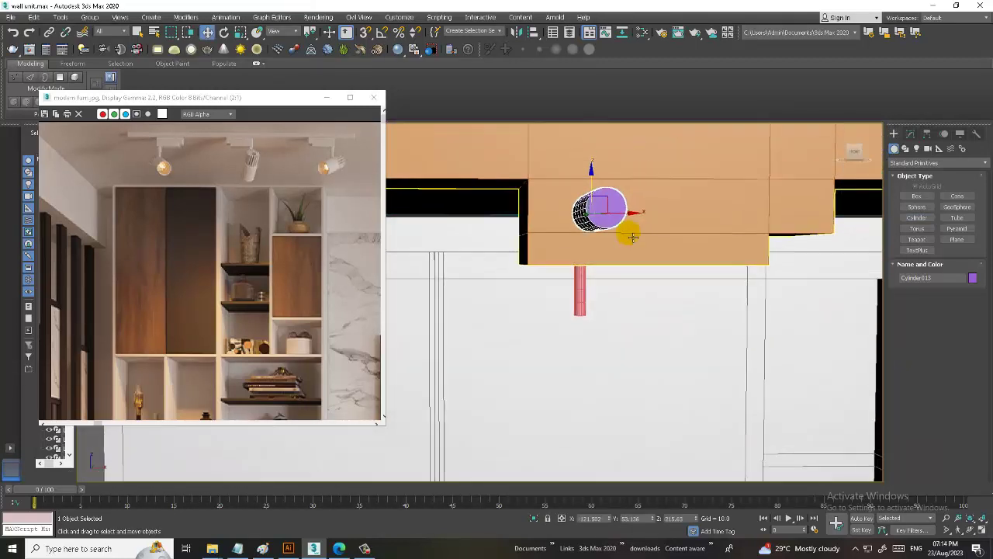
{"action": "scroll", "coordinate": [628, 233], "scroll_direction": "up", "scroll_amount": 2}
{"action": "middle_click_drag", "start_coordinate": [629, 232], "coordinate": [621, 237], "text": "alt"}
{"action": "scroll", "coordinate": [621, 237], "scroll_direction": "up", "scroll_amount": 2}
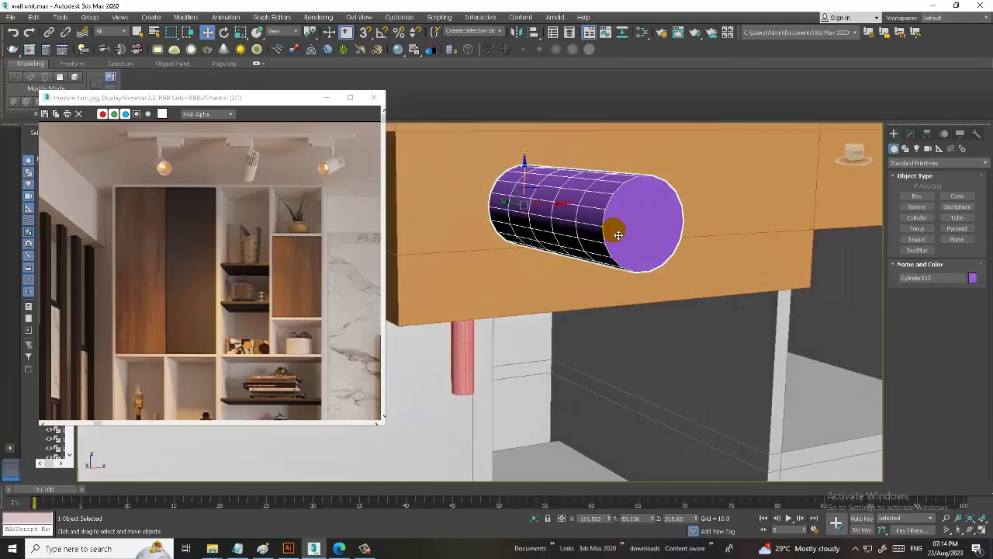
{"action": "scroll", "coordinate": [619, 238], "scroll_direction": "up", "scroll_amount": 2}
{"action": "scroll", "coordinate": [619, 237], "scroll_direction": "up", "scroll_amount": 2}
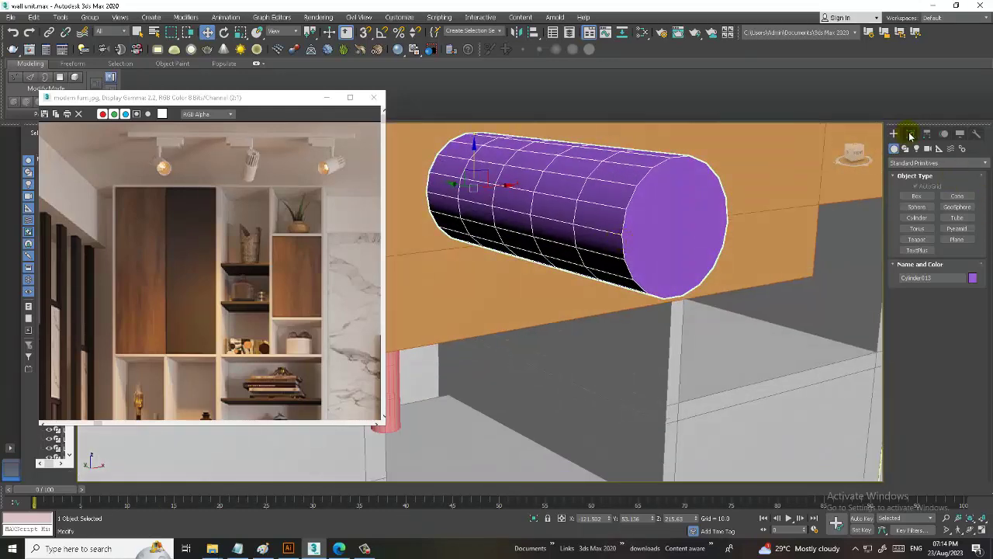
Set Cylinder013's Radius to 0.83 and Sides to 24.
{"action": "left_click", "coordinate": [911, 136]}
{"action": "left_click_drag", "start_coordinate": [974, 288], "coordinate": [975, 284]}
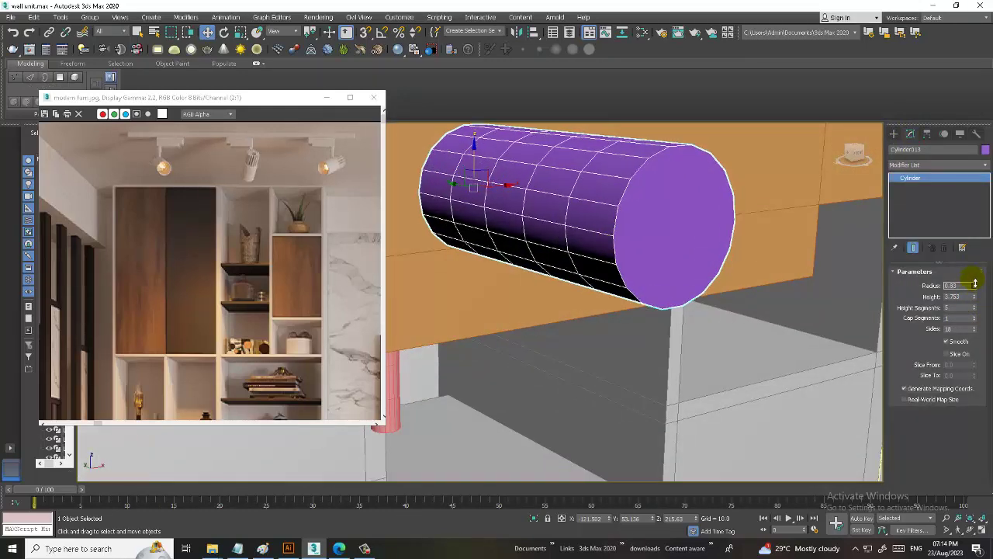
{"action": "middle_click_drag", "start_coordinate": [645, 285], "coordinate": [966, 331], "text": "alt"}
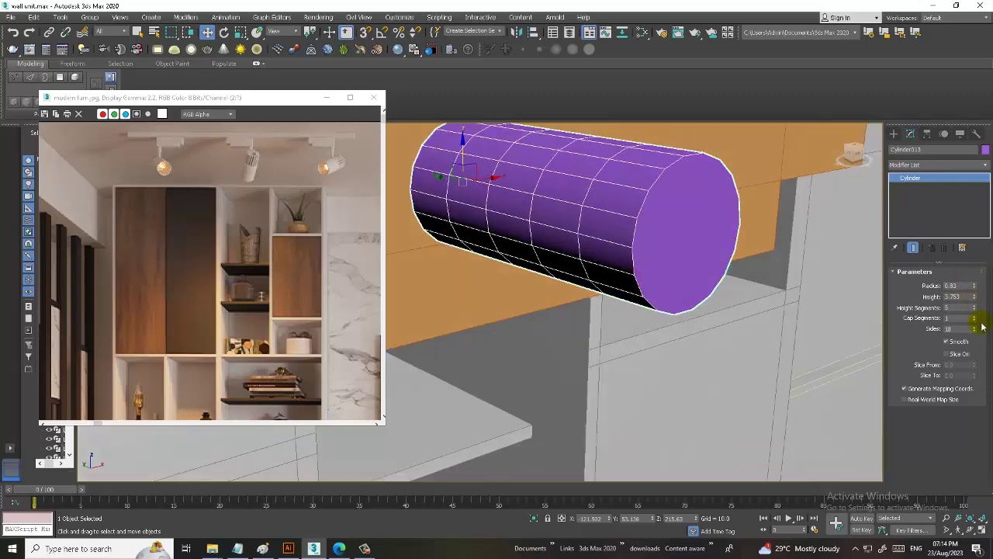
{"action": "left_click_drag", "start_coordinate": [980, 331], "coordinate": [977, 330]}
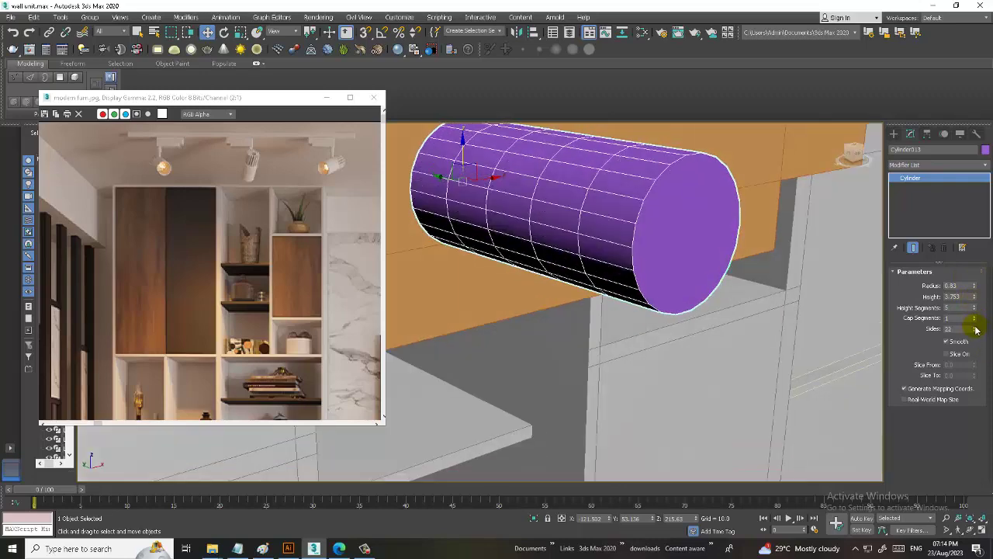
{"action": "left_click", "coordinate": [975, 333]}
Convert Cylinder013 to Editable Poly and bevel its end-cap polygon inward inside a rim.
{"action": "right_click", "coordinate": [666, 229]}
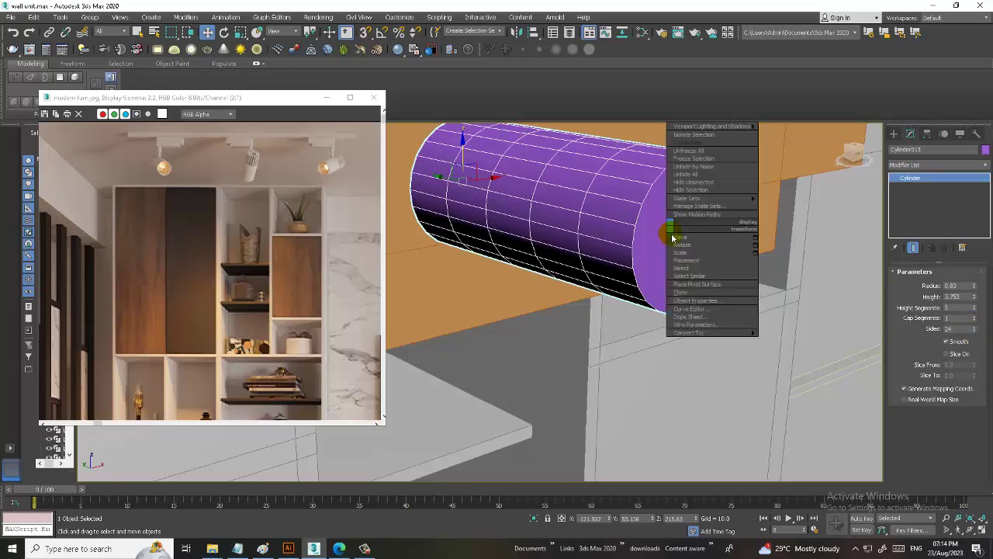
{"action": "left_click", "coordinate": [824, 341]}
{"action": "key", "text": "4"}
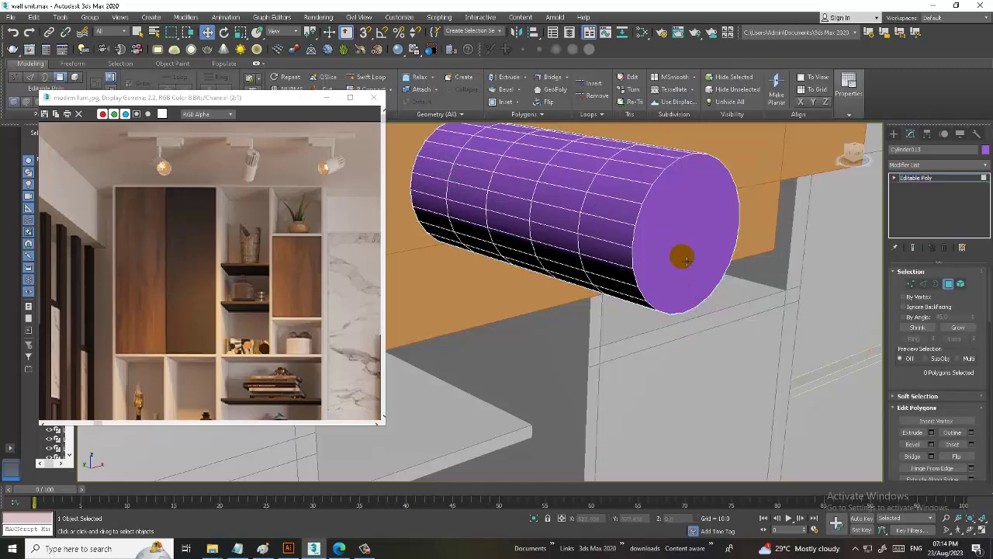
{"action": "left_click", "coordinate": [680, 252]}
{"action": "scroll", "coordinate": [934, 368], "scroll_direction": "down", "scroll_amount": 2}
{"action": "scroll", "coordinate": [935, 368], "scroll_direction": "down", "scroll_amount": 2}
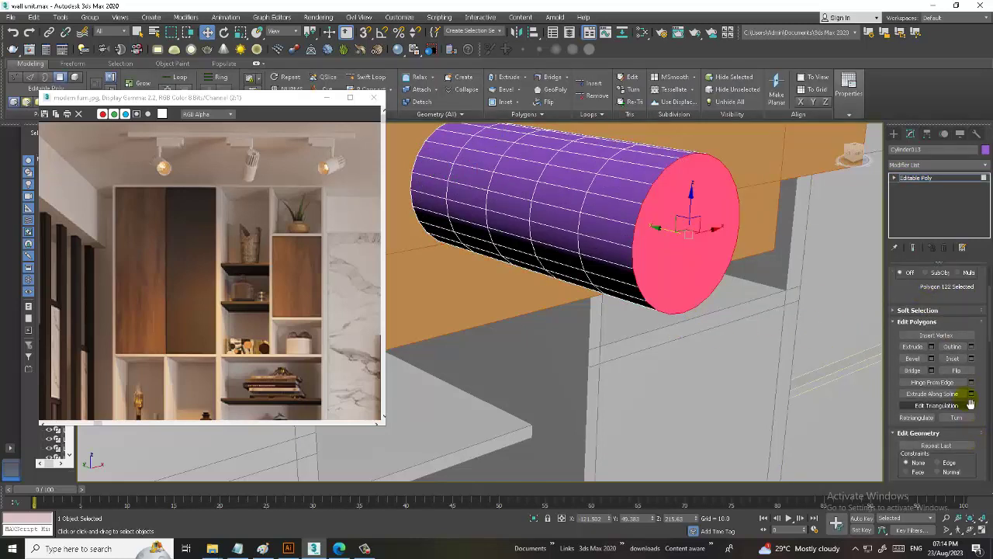
{"action": "left_click", "coordinate": [970, 358]}
{"action": "left_click", "coordinate": [515, 338]}
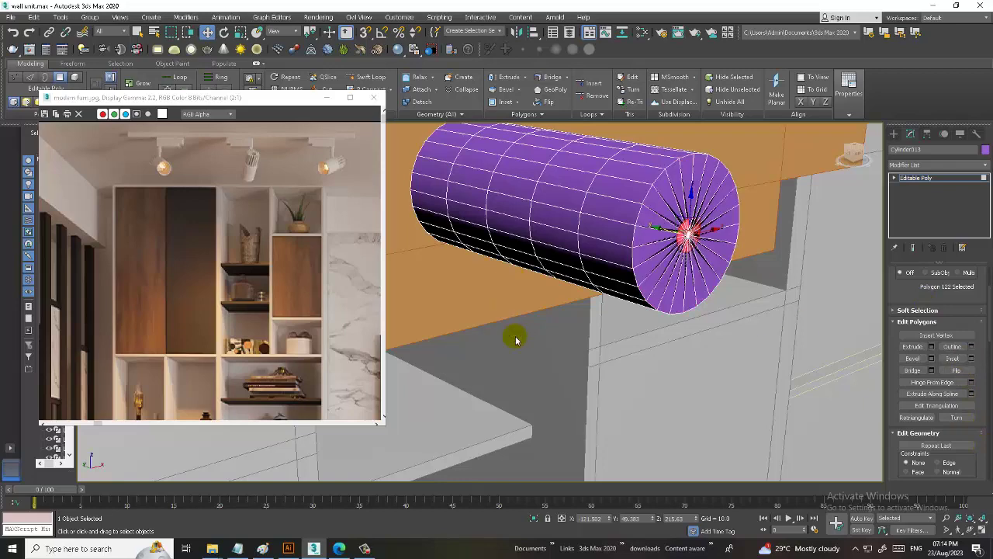
{"action": "left_click", "coordinate": [932, 358]}
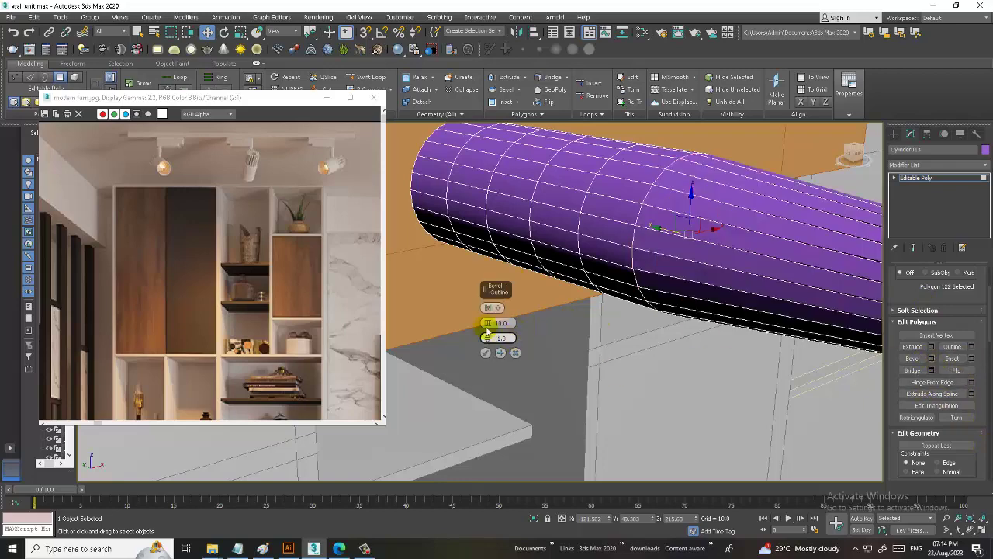
{"action": "mouse_move", "coordinate": [488, 325]}
{"action": "left_mouse_down"}
{"action": "mouse_move", "coordinate": [482, 351]}
{"action": "mouse_move", "coordinate": [494, 339]}
{"action": "left_mouse_up"}
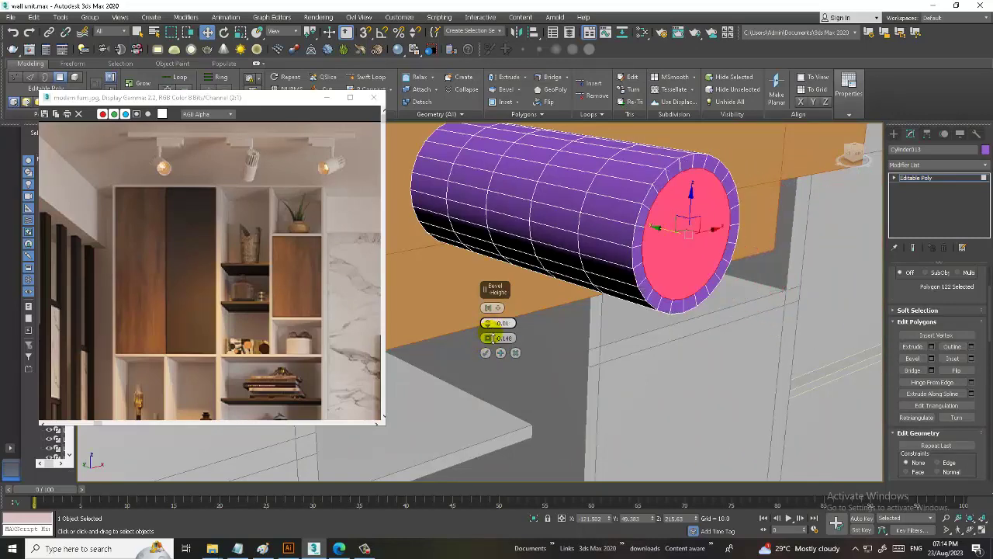
{"action": "left_click", "coordinate": [485, 353]}
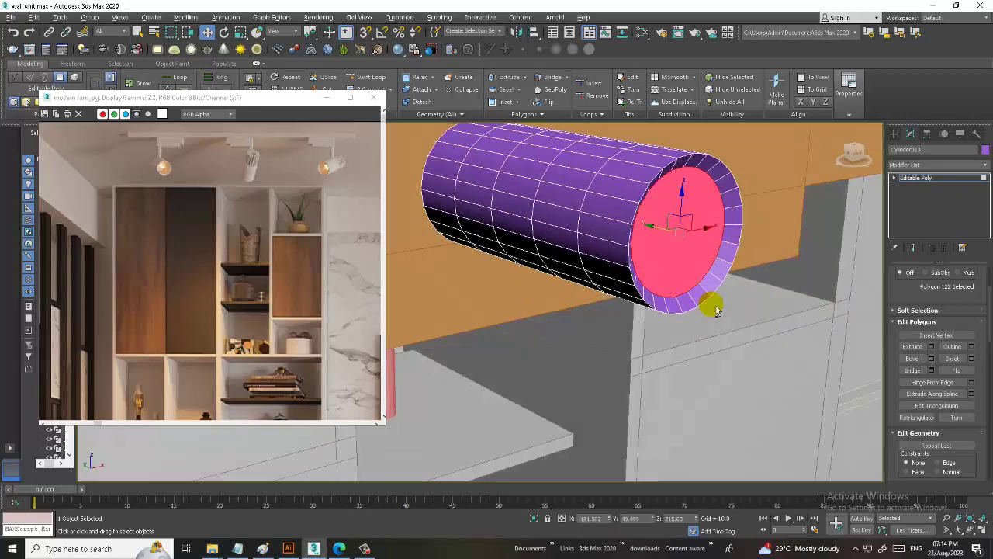
Nudge the bevelled end cap slightly further inward.
{"action": "scroll", "coordinate": [706, 299], "scroll_direction": "up", "scroll_amount": 5}
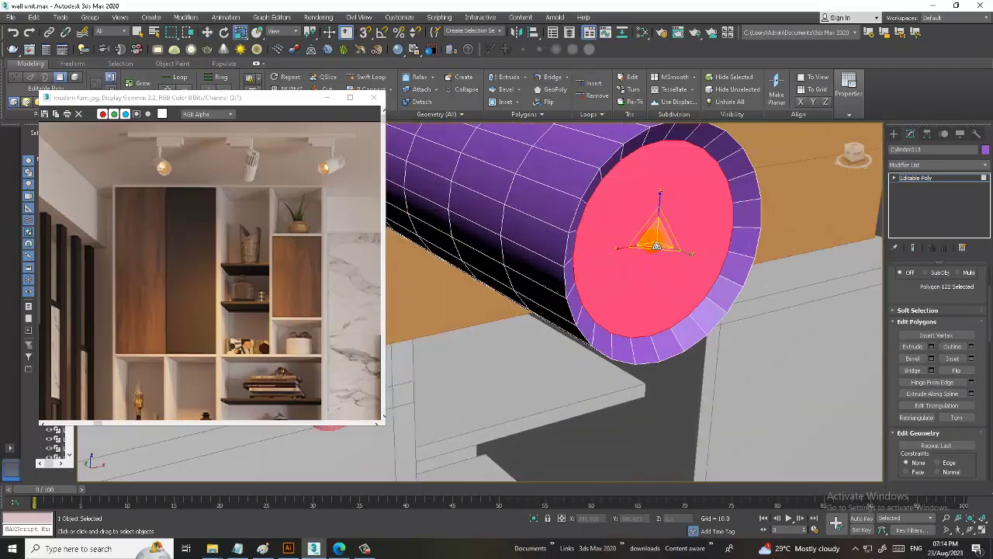
{"action": "middle_click_drag", "start_coordinate": [656, 239], "coordinate": [669, 246], "text": "alt"}
{"action": "key", "text": "w"}
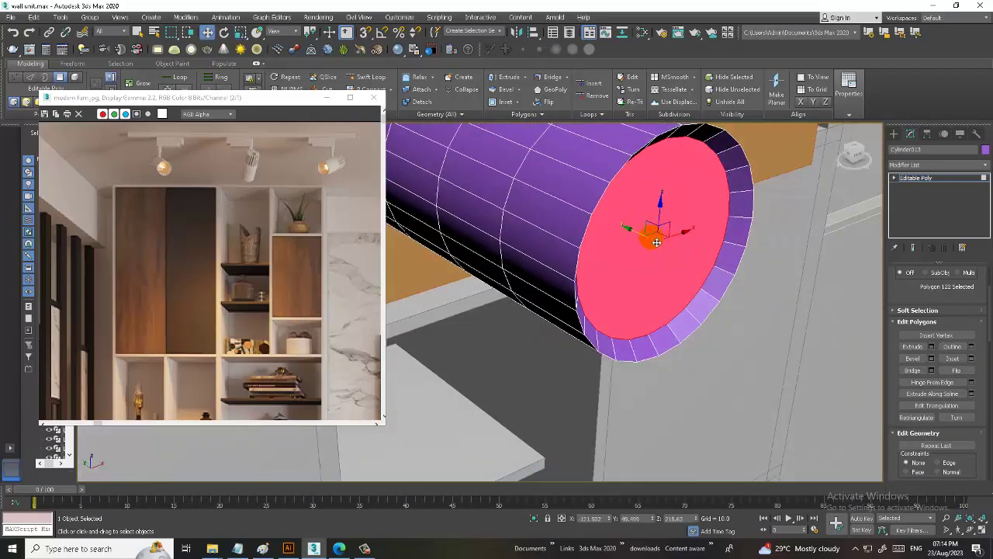
{"action": "left_click_drag", "start_coordinate": [630, 229], "coordinate": [639, 238]}
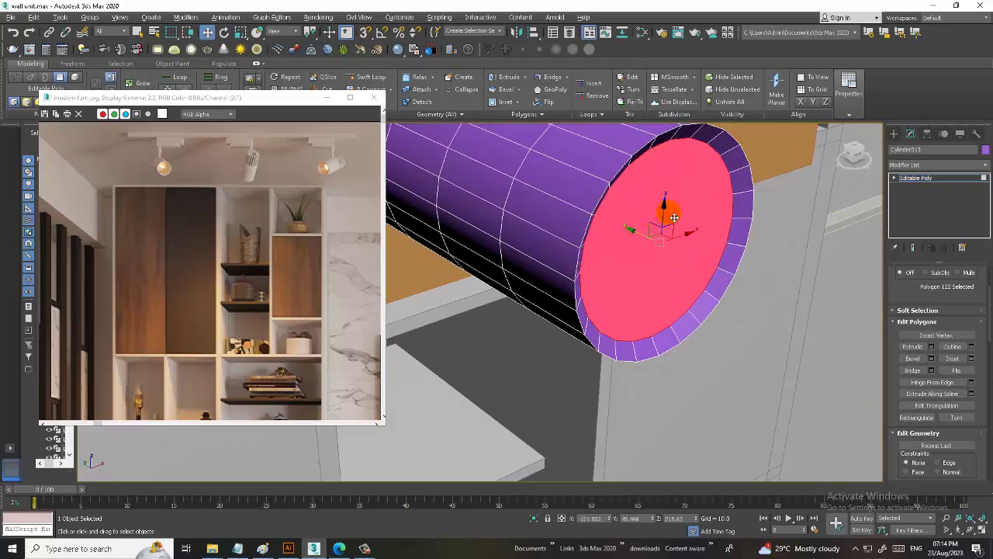
{"action": "scroll", "coordinate": [663, 220], "scroll_direction": "up", "scroll_amount": 2}
{"action": "scroll", "coordinate": [653, 219], "scroll_direction": "up", "scroll_amount": 2}
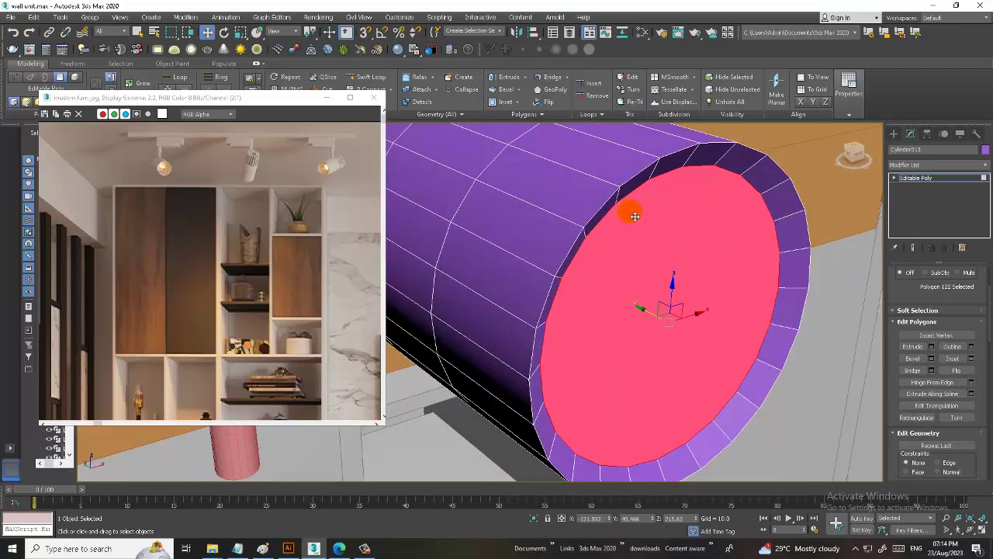
Chamfer the cap's border edges by 0.042 with 3 segments to round the rim.
{"action": "key", "text": "2"}
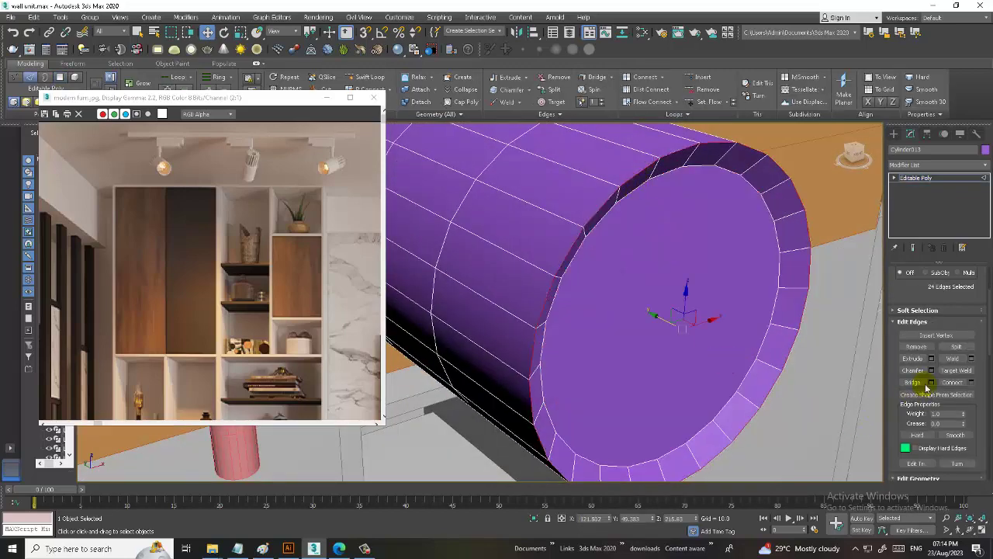
{"action": "left_click", "coordinate": [932, 370]}
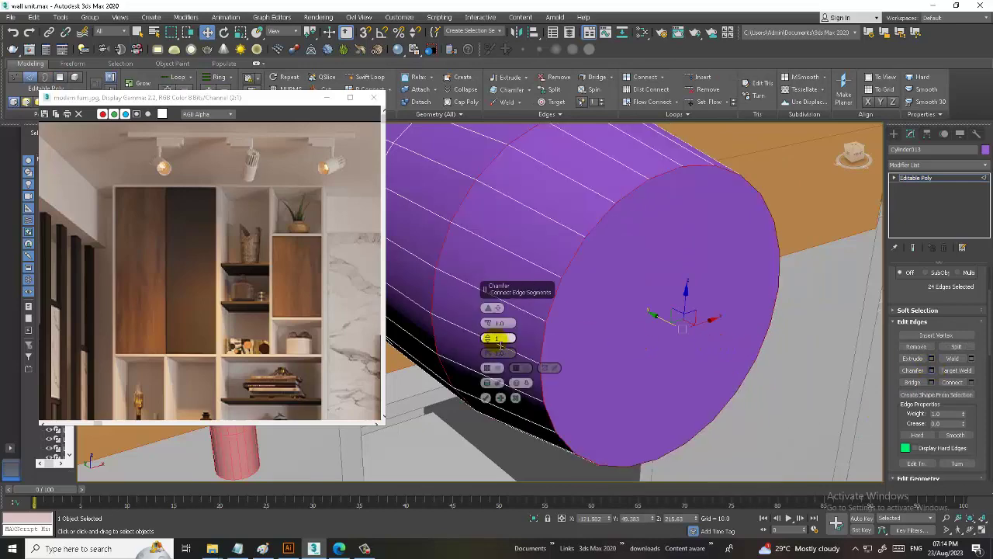
{"action": "left_click_drag", "start_coordinate": [488, 341], "coordinate": [490, 329]}
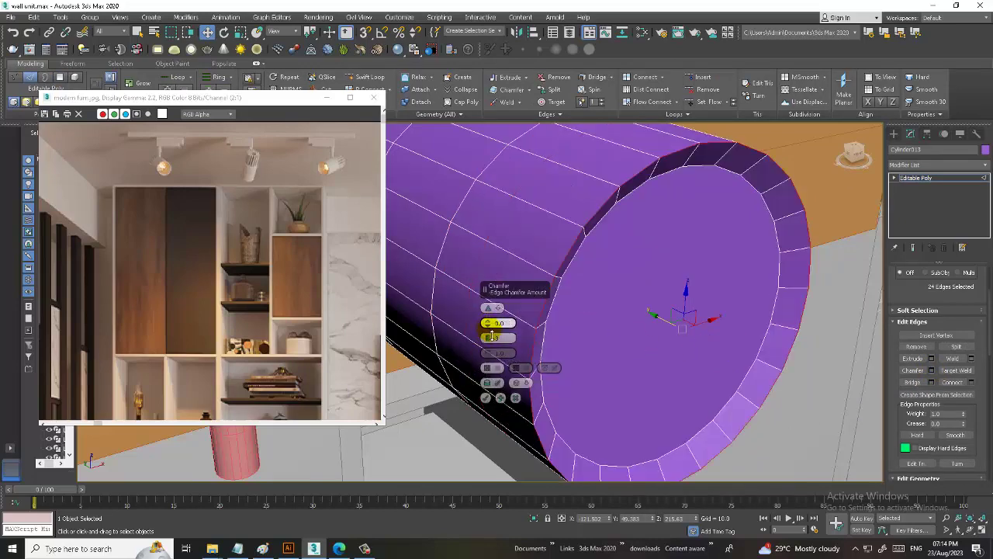
{"action": "left_click", "coordinate": [485, 398]}
{"action": "scroll", "coordinate": [657, 315], "scroll_direction": "down", "scroll_amount": 5}
{"action": "scroll", "coordinate": [657, 314], "scroll_direction": "up", "scroll_amount": 2}
{"action": "key", "text": "alt+q"}
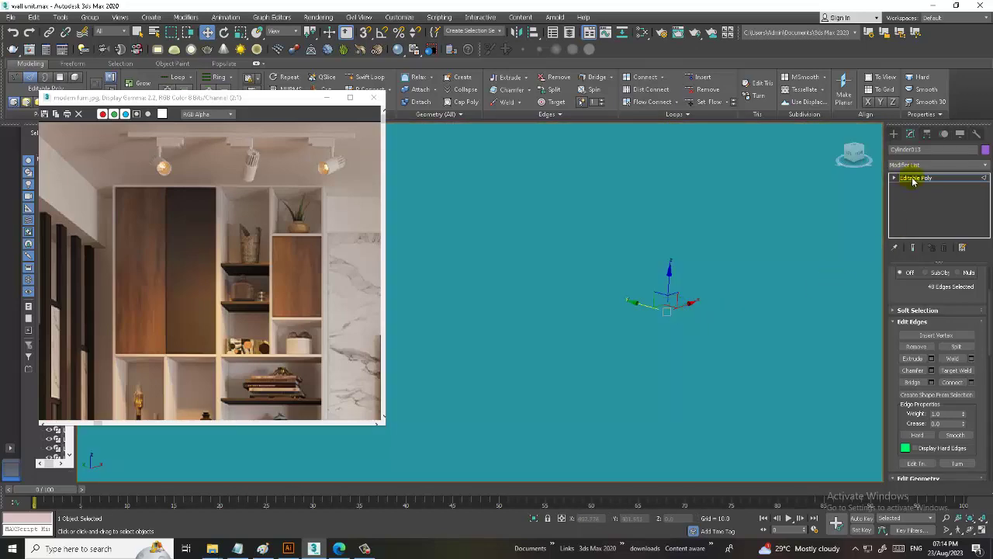
{"action": "left_click", "coordinate": [915, 177]}
{"action": "key", "text": "alt+q"}
{"action": "scroll", "coordinate": [613, 287], "scroll_direction": "down", "scroll_amount": 1}
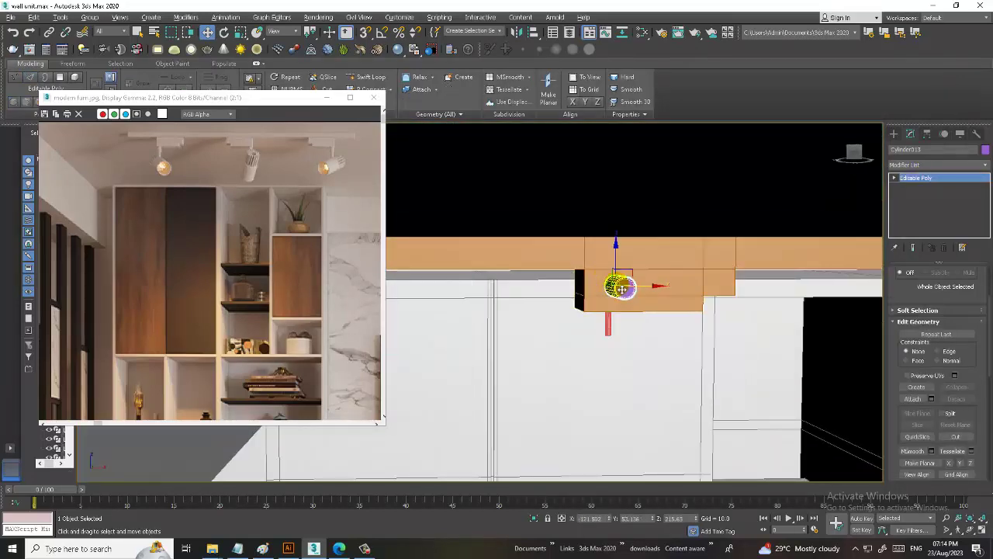
{"action": "scroll", "coordinate": [614, 287], "scroll_direction": "up", "scroll_amount": 1}
{"action": "scroll", "coordinate": [617, 289], "scroll_direction": "up", "scroll_amount": 2}
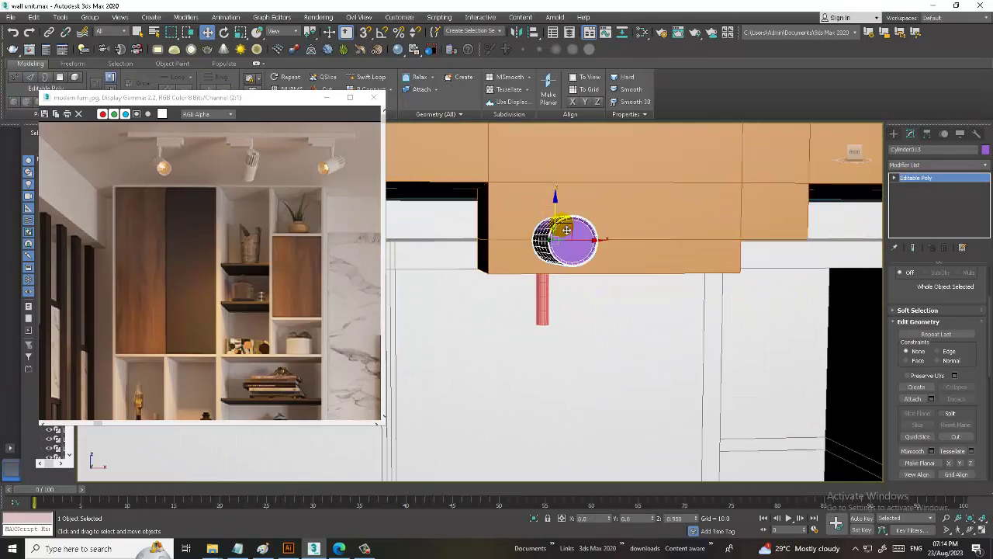
Move the purple cylinder down below its red rod and maximize the side view.
{"action": "left_click_drag", "start_coordinate": [570, 221], "coordinate": [567, 299]}
{"action": "key", "text": "alt+w"}
{"action": "middle_click", "coordinate": [438, 388]}
{"action": "key", "text": "alt+w"}
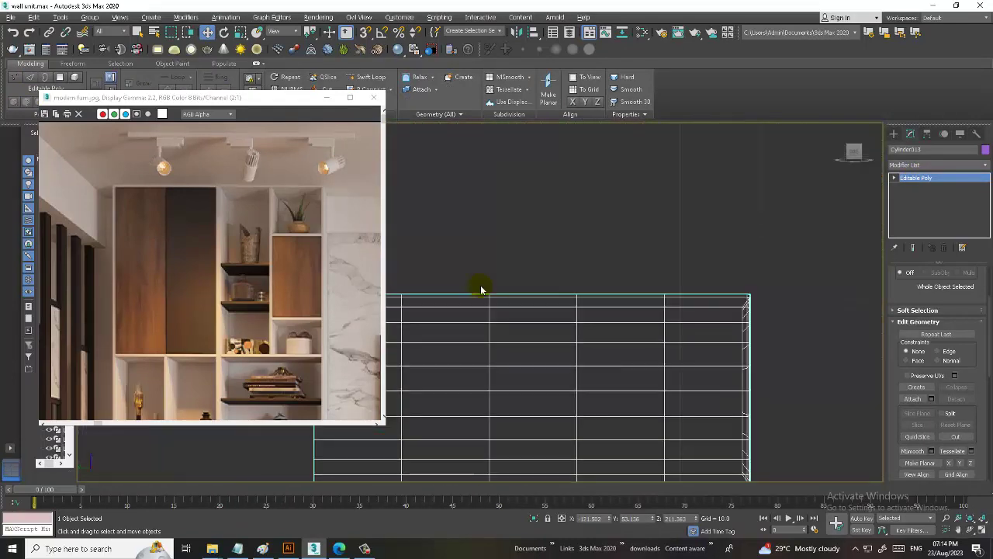
{"action": "middle_click_drag", "start_coordinate": [482, 283], "coordinate": [516, 295]}
{"action": "scroll", "coordinate": [543, 296], "scroll_direction": "down", "scroll_amount": 3}
{"action": "scroll", "coordinate": [543, 296], "scroll_direction": "down", "scroll_amount": 3}
{"action": "scroll", "coordinate": [563, 287], "scroll_direction": "up", "scroll_amount": 3}
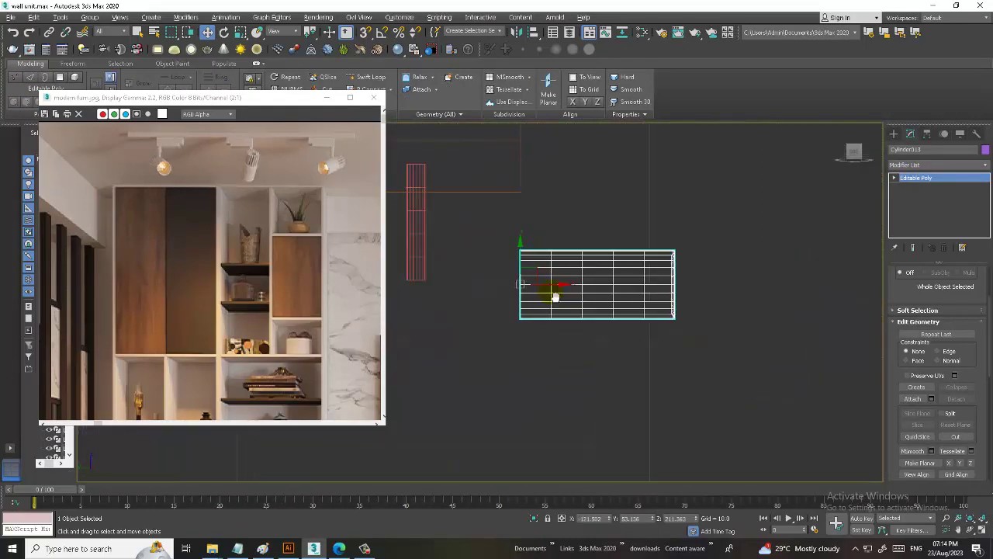
Tilt the spotlight head about 20° in the side view.
{"action": "key", "text": "e"}
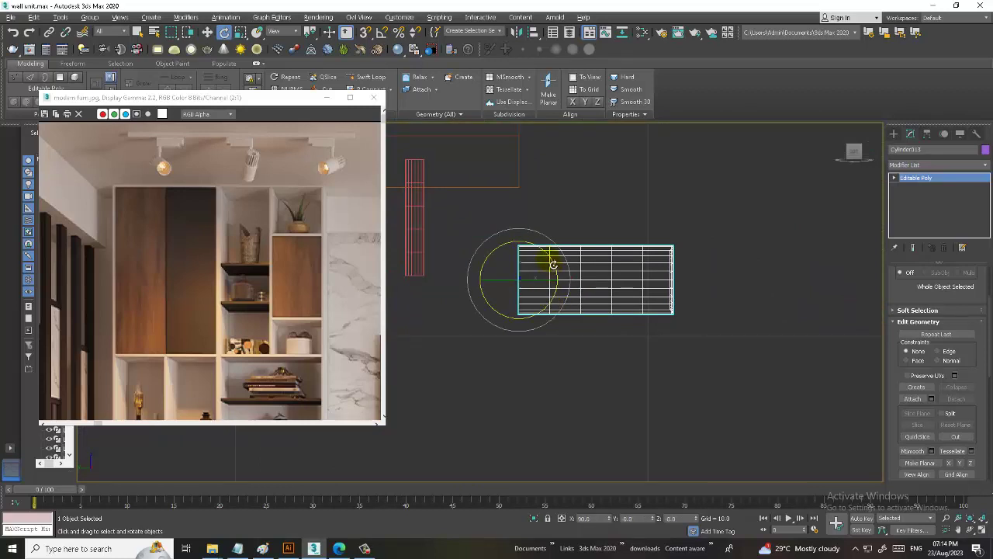
{"action": "mouse_move", "coordinate": [553, 264]}
{"action": "left_mouse_down"}
{"action": "mouse_move", "coordinate": [555, 277]}
{"action": "mouse_move", "coordinate": [416, 295]}
{"action": "left_mouse_up"}
{"action": "key", "text": "w"}
{"action": "key", "text": "alt+w"}
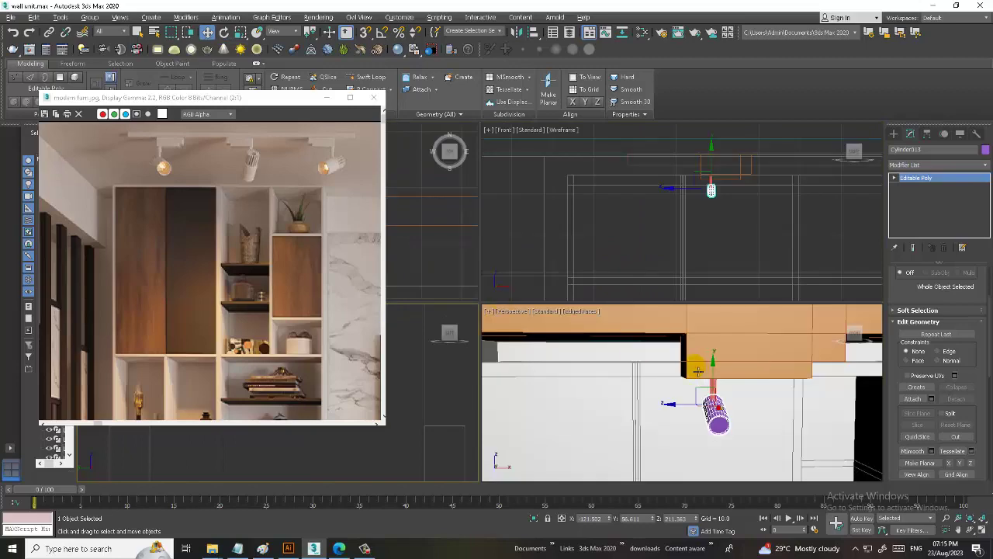
{"action": "key", "text": "alt+w"}
{"action": "middle_click_drag", "start_coordinate": [636, 350], "coordinate": [544, 287], "text": "alt"}
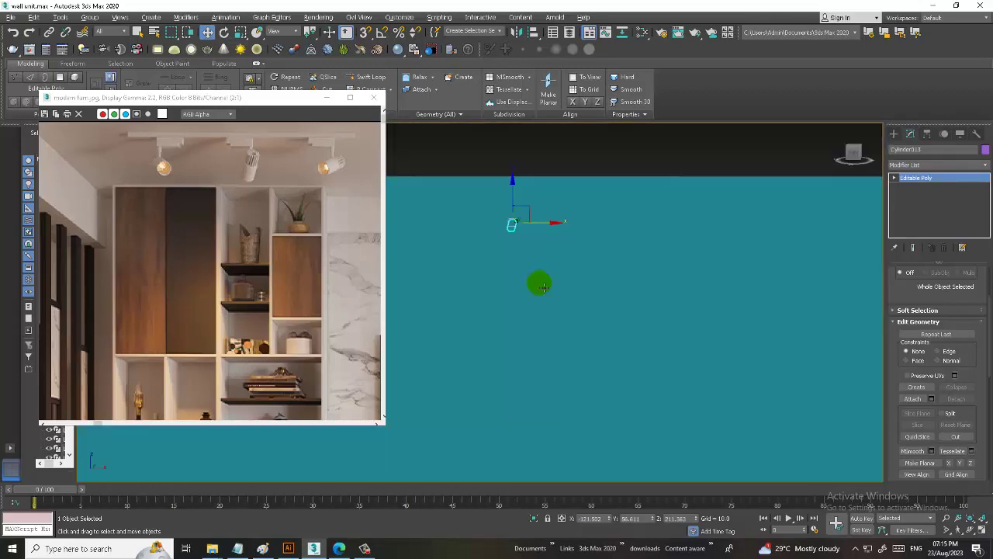
{"action": "scroll", "coordinate": [543, 279], "scroll_direction": "down", "scroll_amount": 5}
{"action": "scroll", "coordinate": [515, 251], "scroll_direction": "up", "scroll_amount": 5}
Scale the spotlight head up to about 130%.
{"action": "key", "text": "r"}
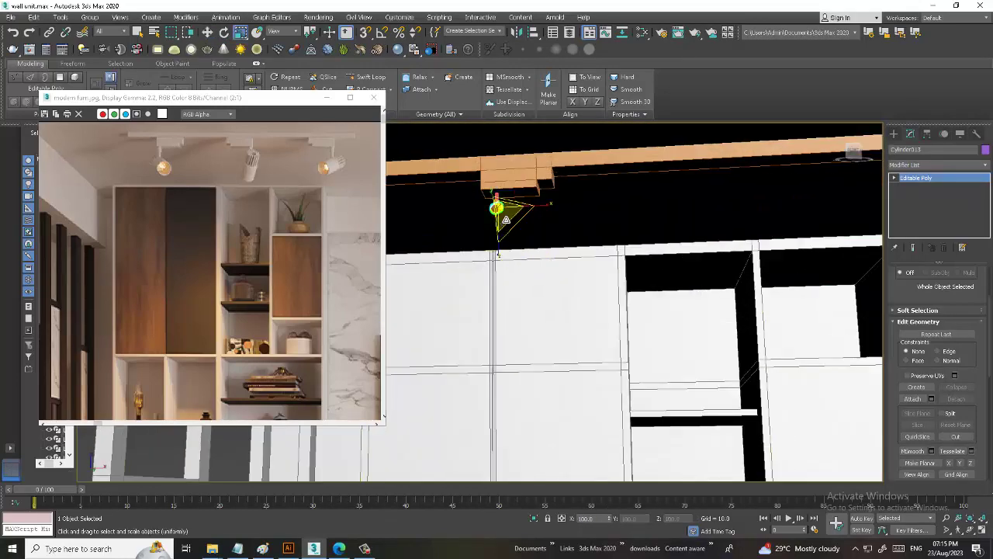
{"action": "middle_click_drag", "start_coordinate": [498, 269], "coordinate": [506, 266], "text": "alt"}
{"action": "scroll", "coordinate": [508, 267], "scroll_direction": "up", "scroll_amount": 3}
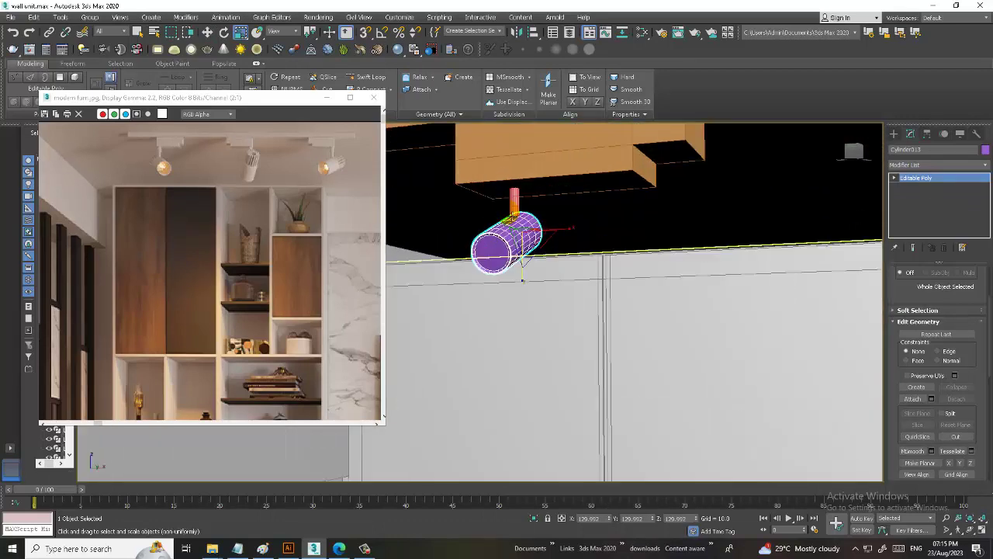
{"action": "left_click", "coordinate": [511, 269], "text": "ctrl"}
{"action": "left_click_drag", "start_coordinate": [516, 203], "coordinate": [523, 192]}
Select Cylinder013, the spotlight head, and bring it back into view.
{"action": "key", "text": "w"}
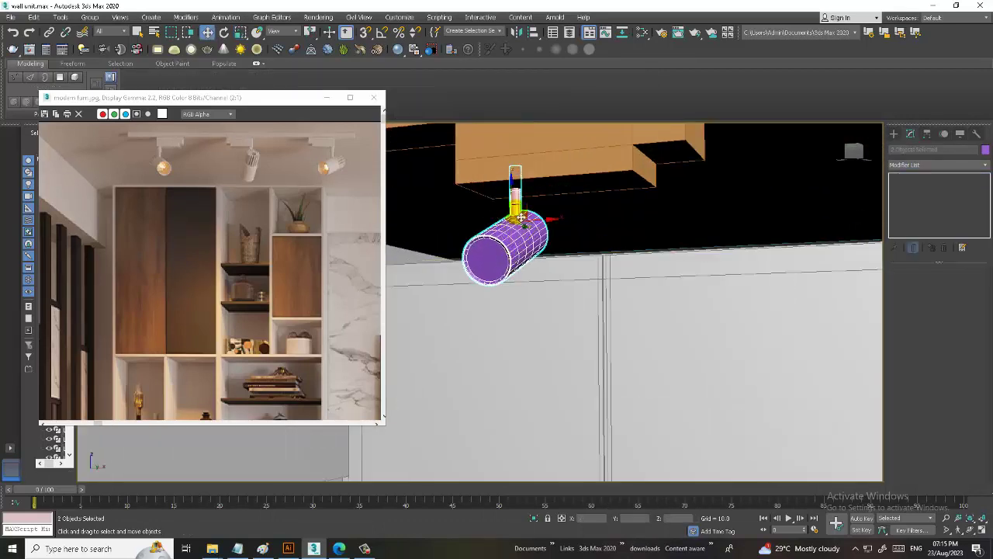
{"action": "scroll", "coordinate": [536, 218], "scroll_direction": "down", "scroll_amount": 3}
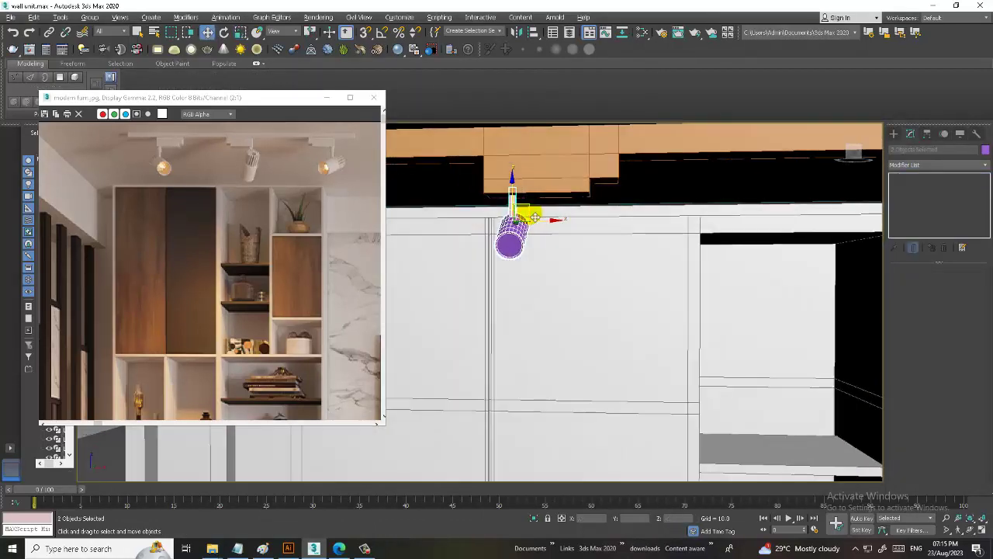
{"action": "left_click", "coordinate": [522, 246]}
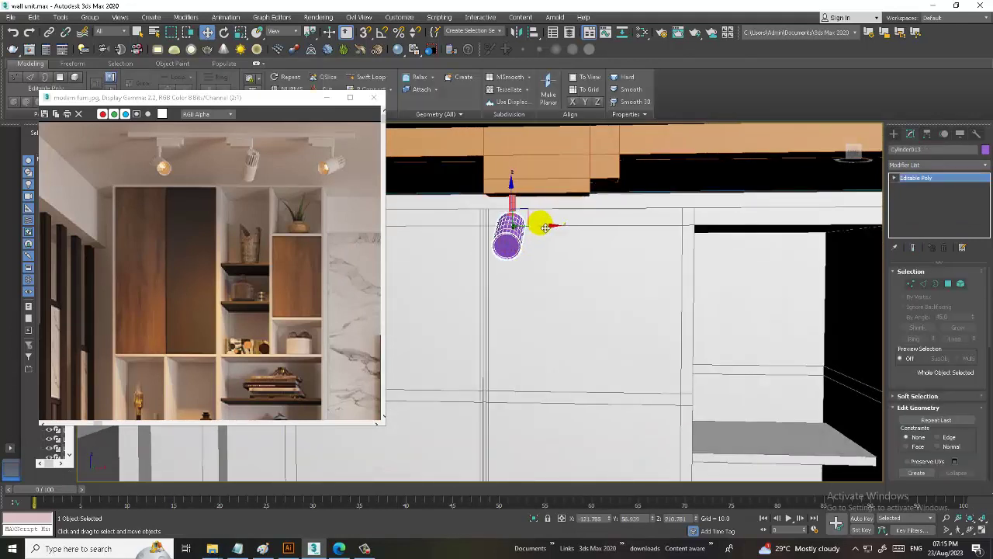
{"action": "left_click", "coordinate": [365, 548]}
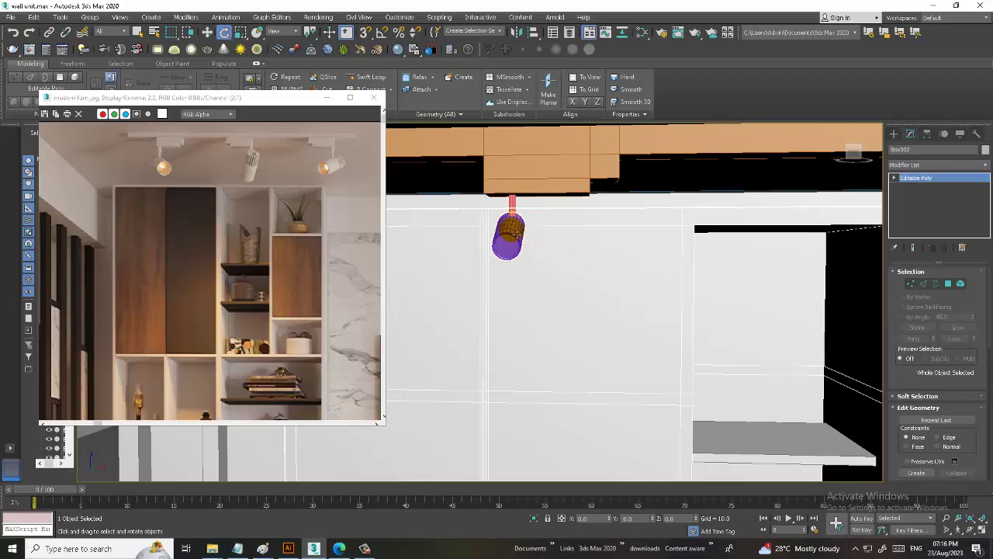
{"action": "left_click", "coordinate": [514, 231]}
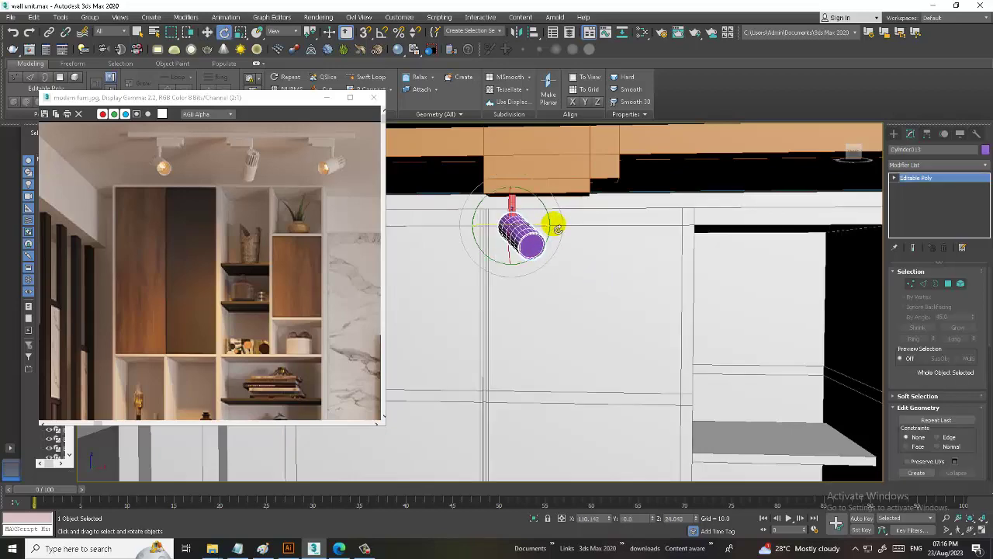
{"action": "scroll", "coordinate": [557, 228], "scroll_direction": "down", "scroll_amount": 3}
{"action": "scroll", "coordinate": [572, 237], "scroll_direction": "down", "scroll_amount": 3}
{"action": "scroll", "coordinate": [536, 237], "scroll_direction": "down", "scroll_amount": 2}
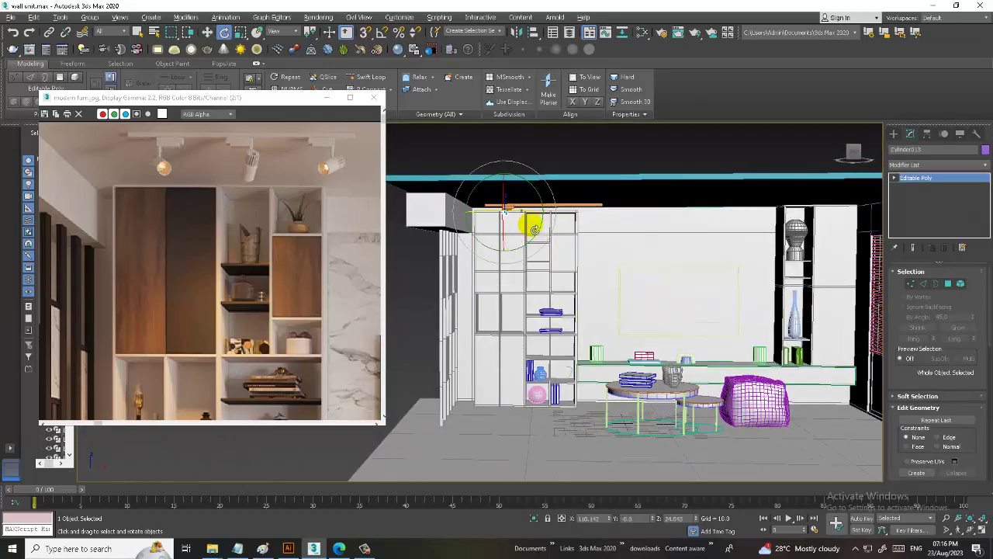
{"action": "scroll", "coordinate": [228, 222], "scroll_direction": "down", "scroll_amount": 3}
{"action": "scroll", "coordinate": [559, 271], "scroll_direction": "up", "scroll_amount": 1}
{"action": "scroll", "coordinate": [533, 228], "scroll_direction": "up", "scroll_amount": 3}
{"action": "scroll", "coordinate": [494, 201], "scroll_direction": "up", "scroll_amount": 2}
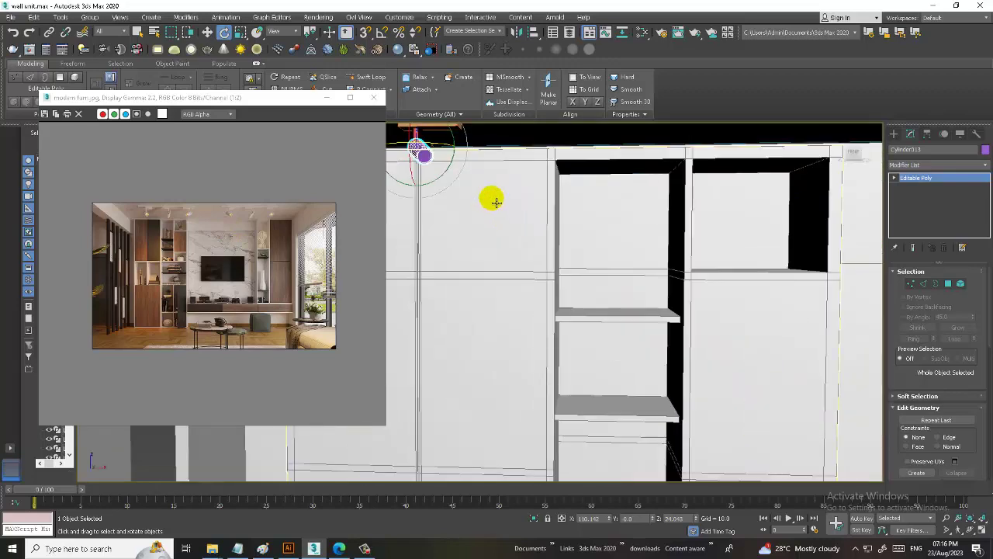
{"action": "middle_click_drag", "start_coordinate": [419, 151], "coordinate": [472, 293]}
{"action": "scroll", "coordinate": [489, 311], "scroll_direction": "up", "scroll_amount": 2}
Scale the spotlight head and its rod up further as a pair.
{"action": "left_click", "coordinate": [508, 318], "text": "ctrl"}
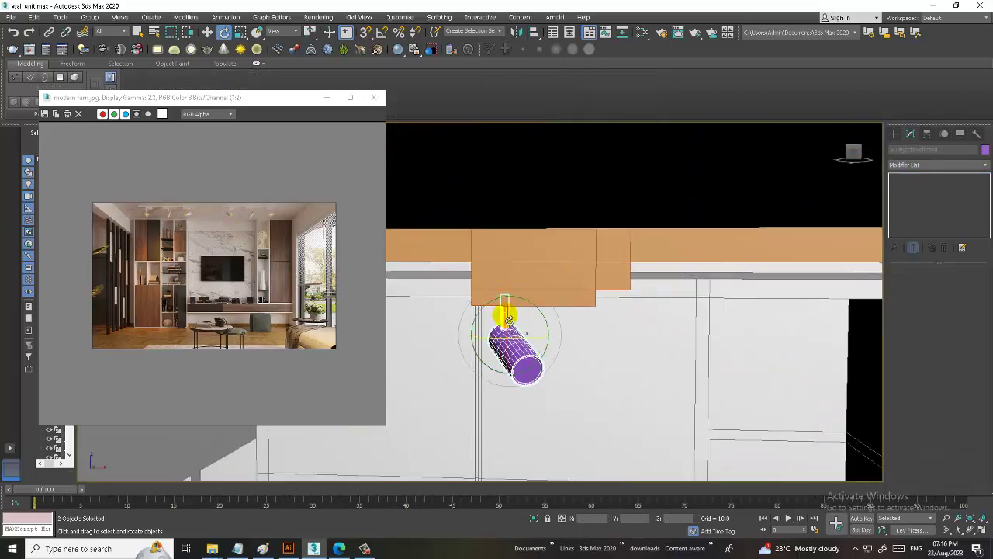
{"action": "key", "text": "r"}
{"action": "left_click_drag", "start_coordinate": [510, 320], "coordinate": [495, 320]}
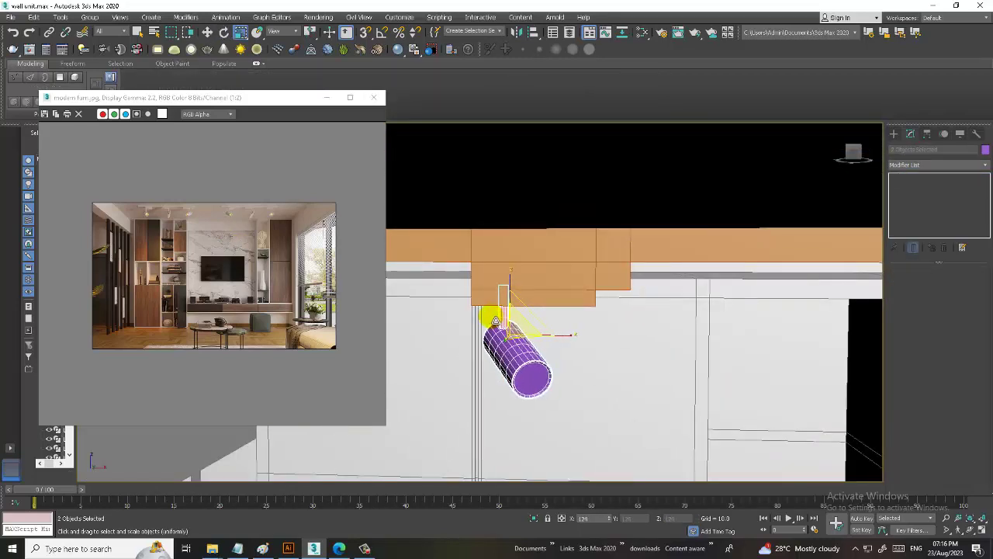
{"action": "middle_click_drag", "start_coordinate": [500, 317], "coordinate": [512, 315], "text": "alt"}
Reselect the spotlight head and rod together, framing them along the ceiling beam.
{"action": "key", "text": "w"}
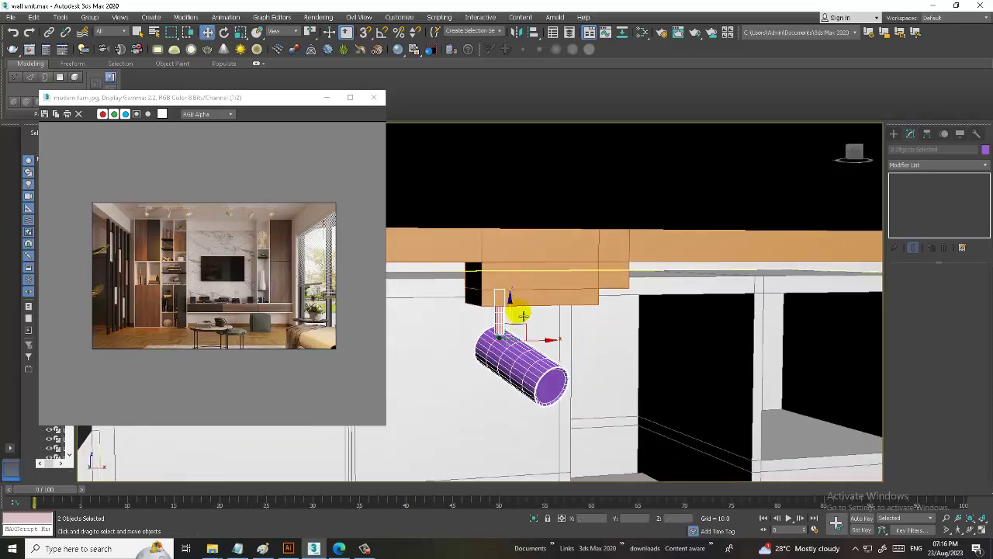
{"action": "scroll", "coordinate": [522, 314], "scroll_direction": "down", "scroll_amount": 3}
{"action": "scroll", "coordinate": [581, 372], "scroll_direction": "down", "scroll_amount": 2}
{"action": "scroll", "coordinate": [552, 330], "scroll_direction": "down", "scroll_amount": 3}
{"action": "scroll", "coordinate": [505, 255], "scroll_direction": "down", "scroll_amount": 1}
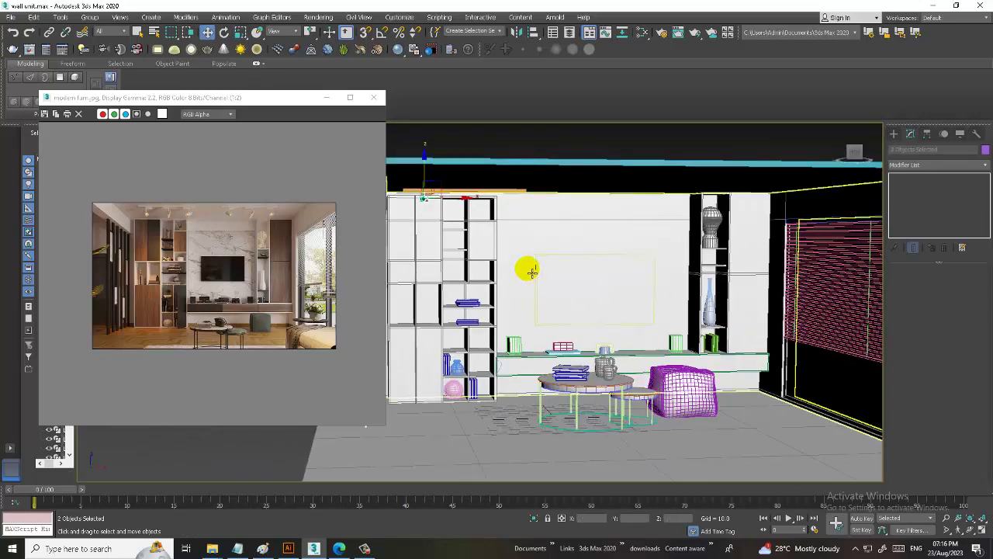
{"action": "scroll", "coordinate": [532, 270], "scroll_direction": "down", "scroll_amount": 1}
{"action": "scroll", "coordinate": [434, 233], "scroll_direction": "up", "scroll_amount": 5}
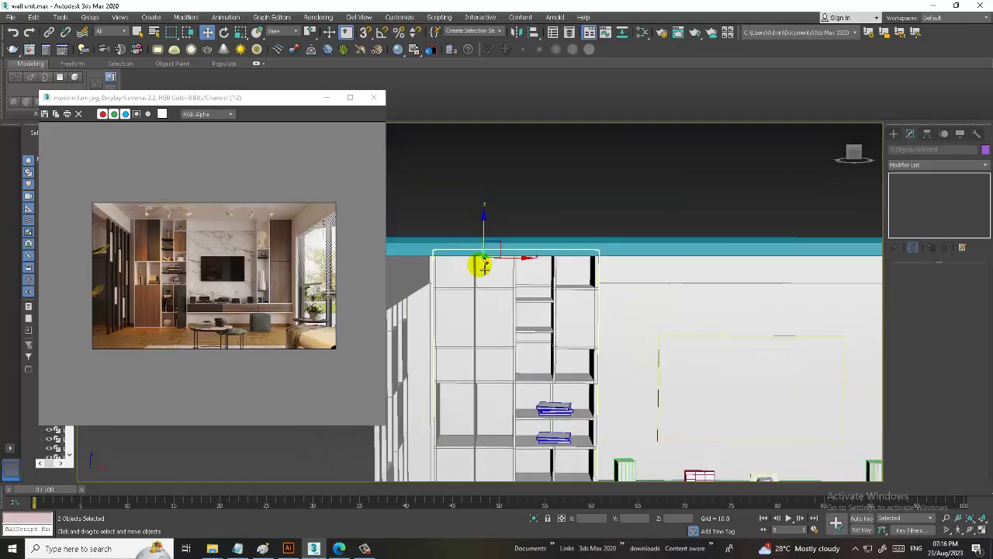
{"action": "scroll", "coordinate": [482, 266], "scroll_direction": "up", "scroll_amount": 5}
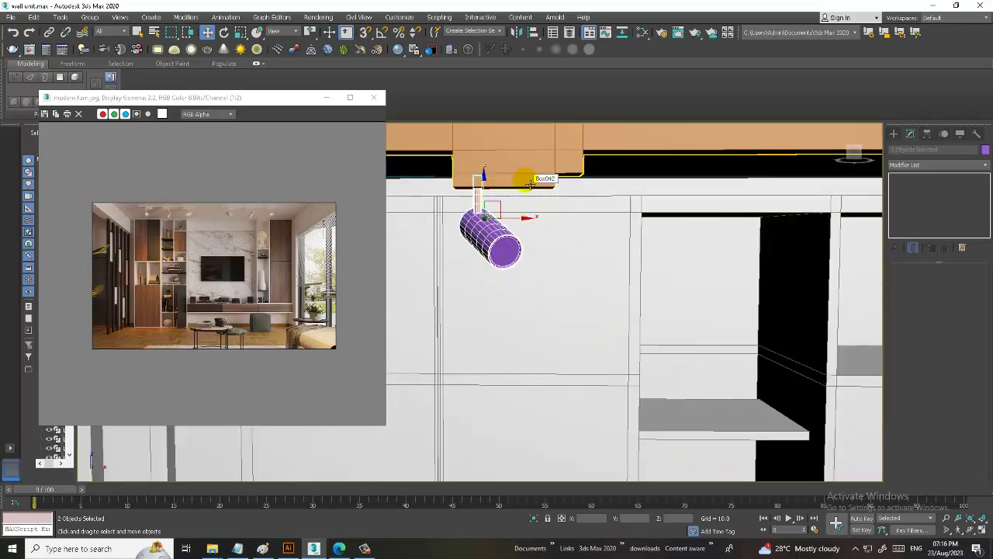
{"action": "left_click", "coordinate": [477, 200]}
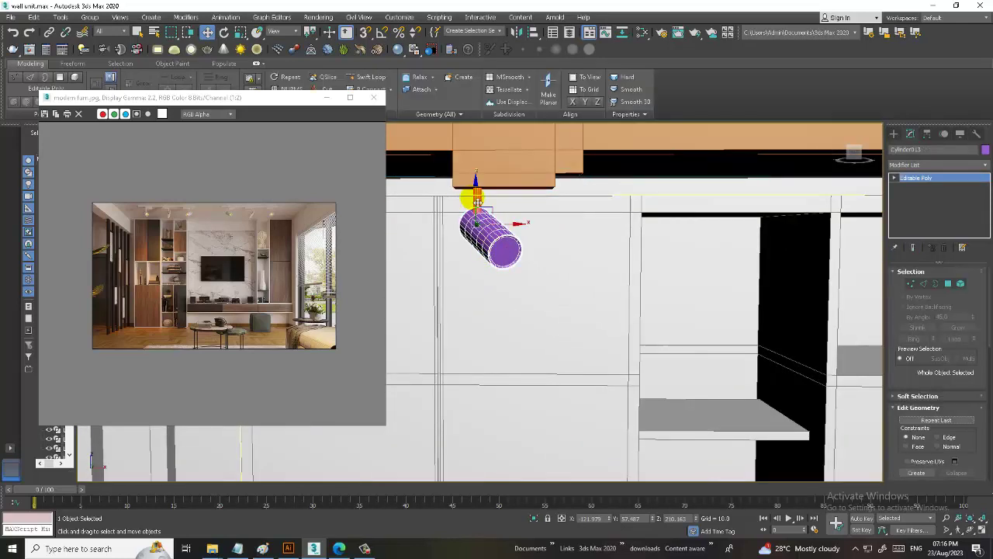
{"action": "key", "text": "ctrl+z"}
{"action": "middle_click_drag", "start_coordinate": [555, 240], "coordinate": [525, 248]}
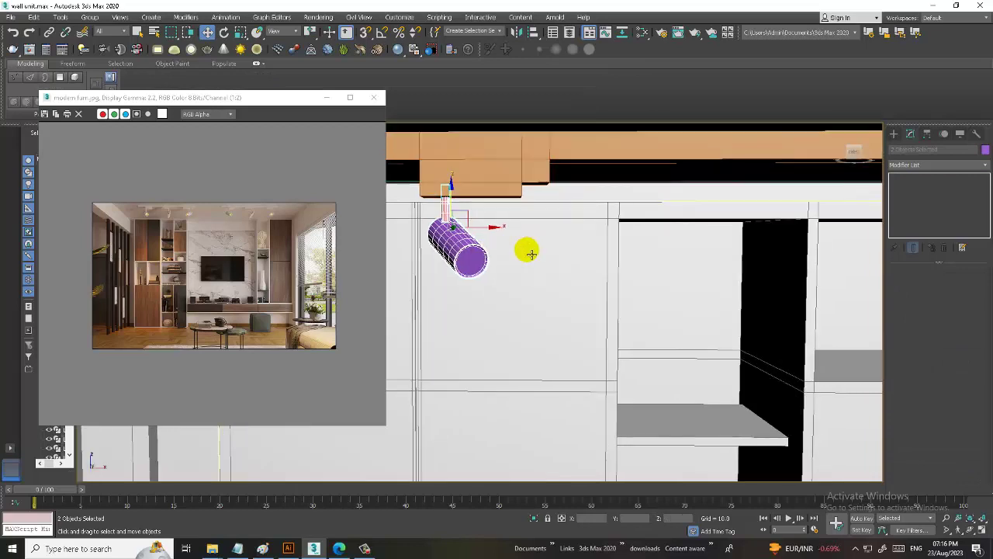
Mirror-copy the rod-and-spotlight pair and slide the copy right along the beam.
{"action": "left_click", "coordinate": [518, 33]}
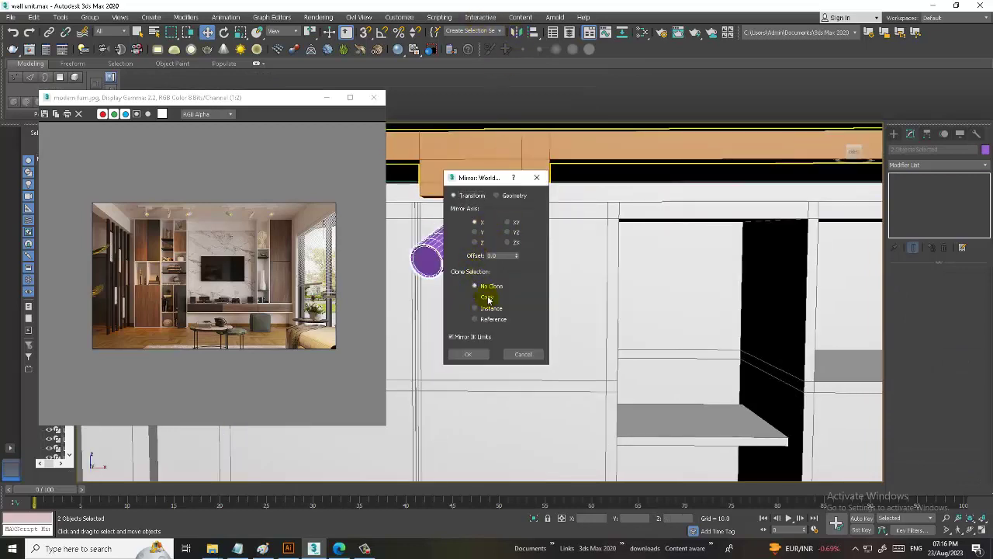
{"action": "left_click", "coordinate": [488, 298]}
{"action": "left_click", "coordinate": [468, 354]}
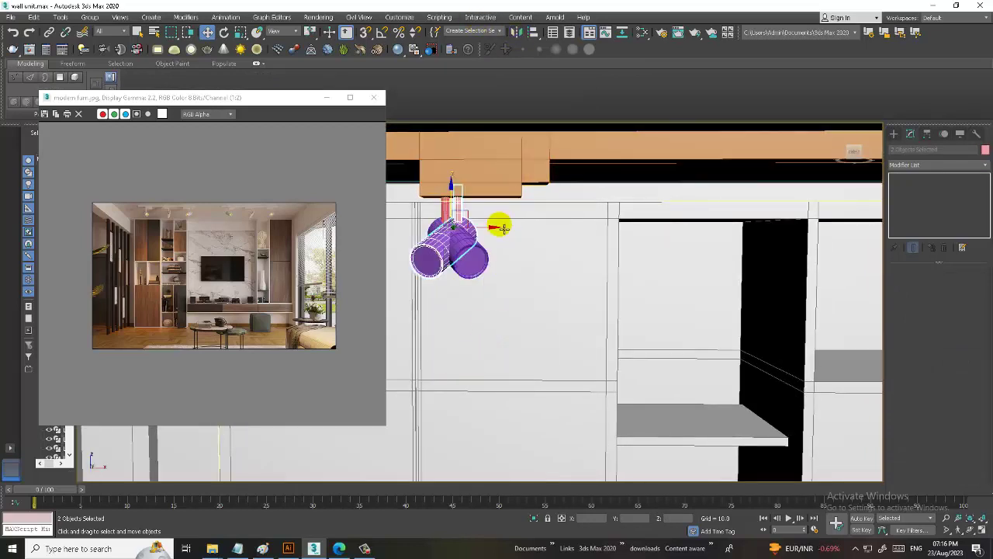
{"action": "mouse_move", "coordinate": [503, 228]}
{"action": "left_mouse_down"}
{"action": "mouse_move", "coordinate": [701, 226]}
{"action": "mouse_move", "coordinate": [690, 226]}
{"action": "left_mouse_up"}
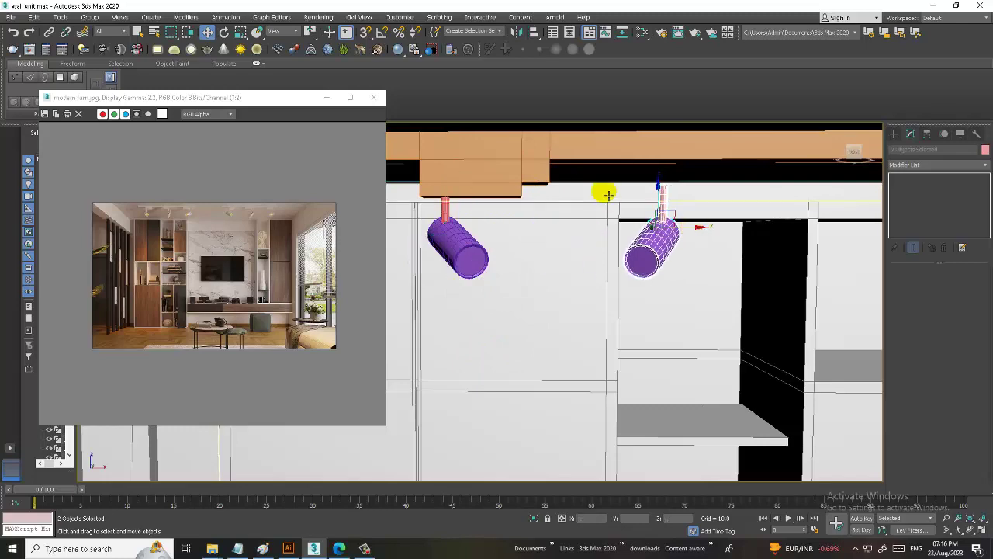
{"action": "middle_click_drag", "start_coordinate": [698, 191], "coordinate": [620, 204]}
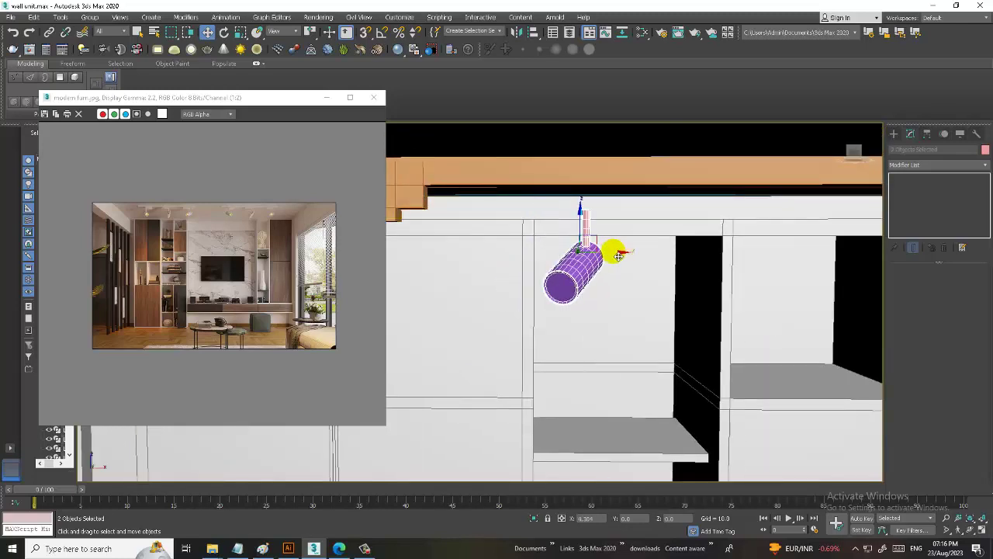
{"action": "left_click", "coordinate": [595, 166]}
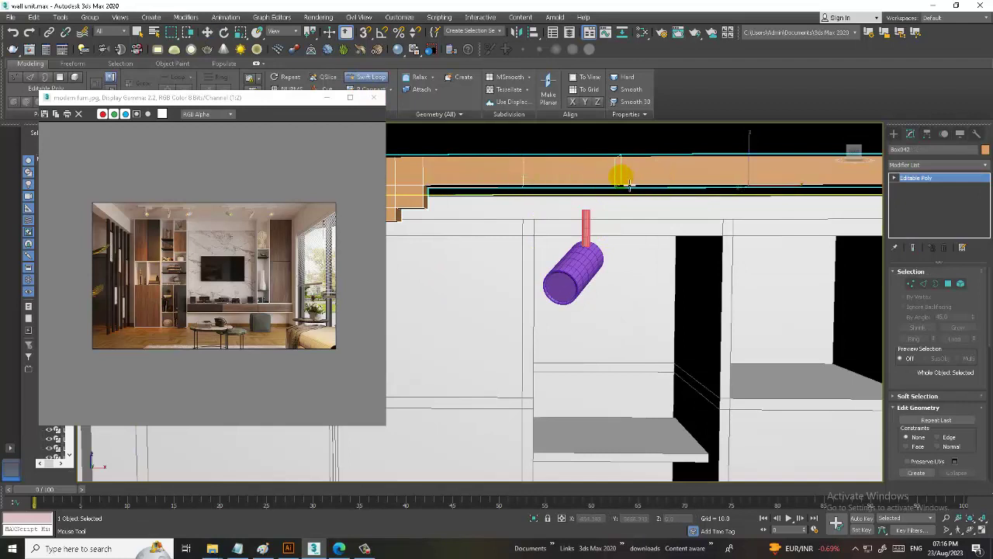
Extrude the beam's underside face downward into a short block above the spotlight.
{"action": "key", "text": "4"}
{"action": "mouse_move", "coordinate": [580, 222]}
{"action": "middle_mouse_down", "text": "alt"}
{"action": "mouse_move", "coordinate": [615, 231]}
{"action": "mouse_move", "coordinate": [552, 167]}
{"action": "middle_mouse_up", "text": "alt"}
{"action": "left_click", "coordinate": [553, 181]}
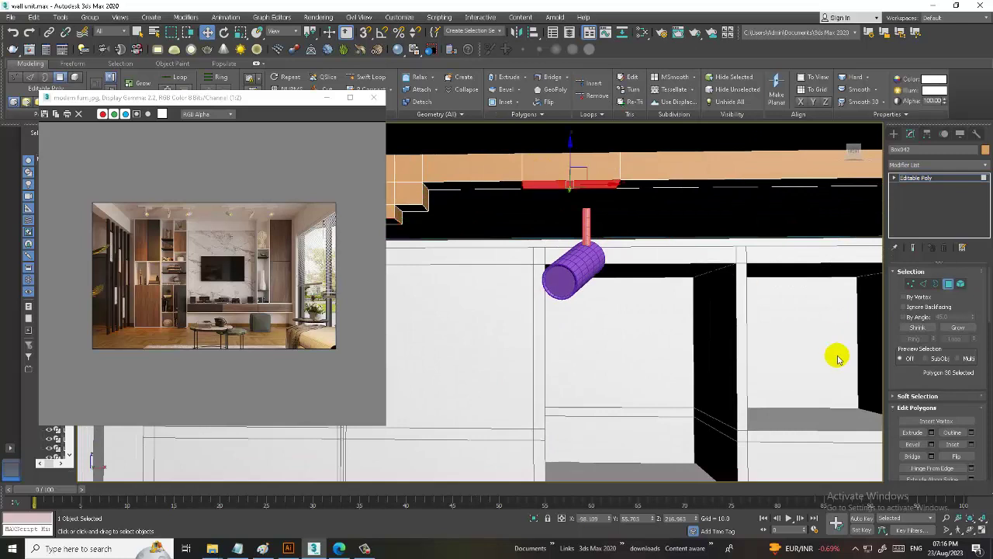
{"action": "left_click", "coordinate": [931, 432]}
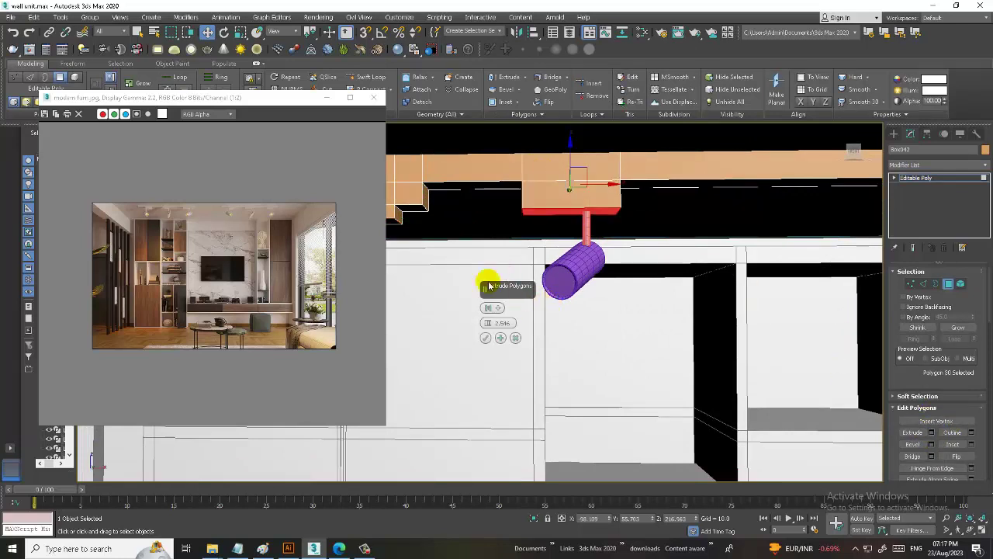
{"action": "left_click_drag", "start_coordinate": [487, 322], "coordinate": [487, 333]}
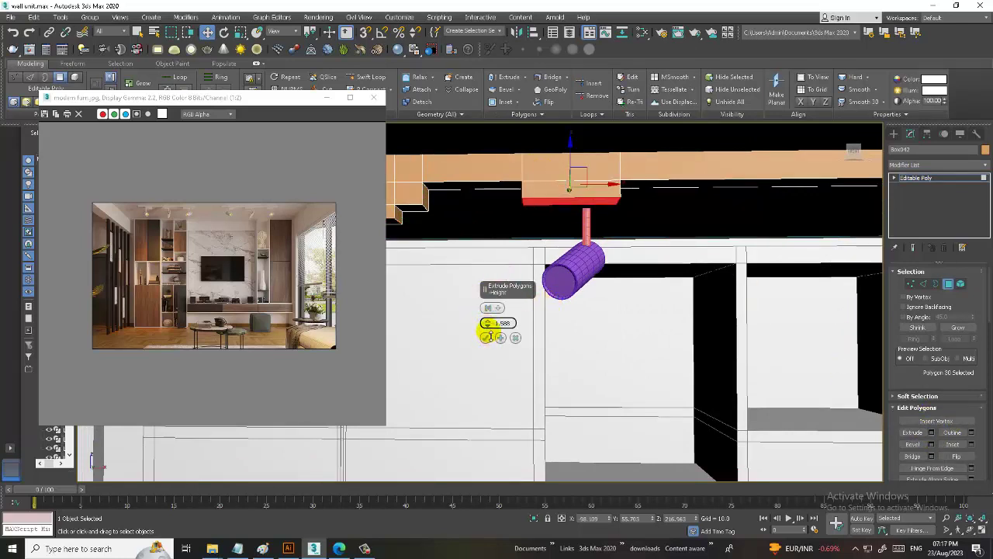
{"action": "left_click", "coordinate": [485, 338]}
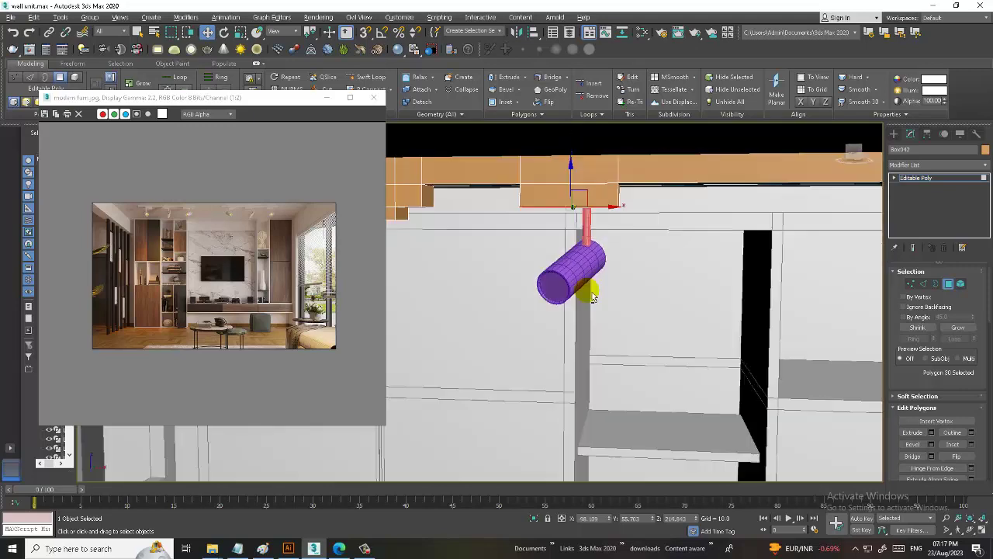
{"action": "mouse_move", "coordinate": [488, 337]}
{"action": "middle_mouse_down", "text": "alt"}
{"action": "mouse_move", "coordinate": [708, 266]}
{"action": "mouse_move", "coordinate": [644, 259]}
{"action": "middle_mouse_up", "text": "alt"}
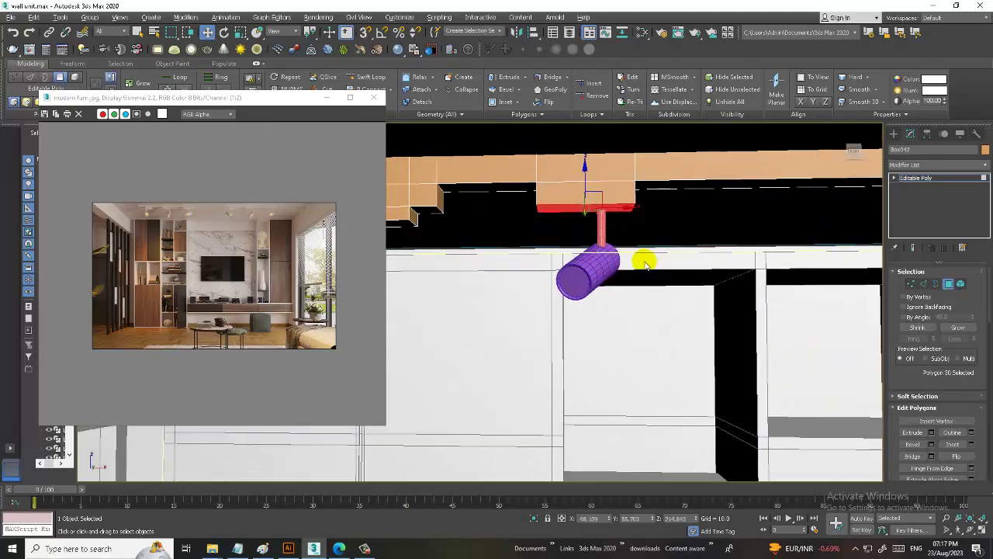
Try Swift Loop, select Polygon 41 on the mount, then return to Editable Poly top level.
{"action": "left_click", "coordinate": [383, 79]}
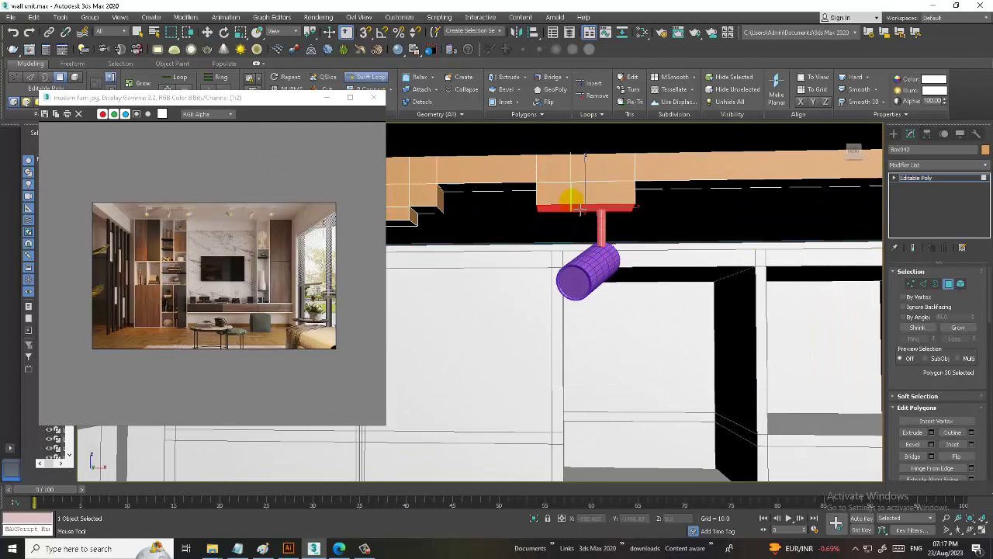
{"action": "left_click", "coordinate": [582, 208]}
{"action": "key", "text": "w"}
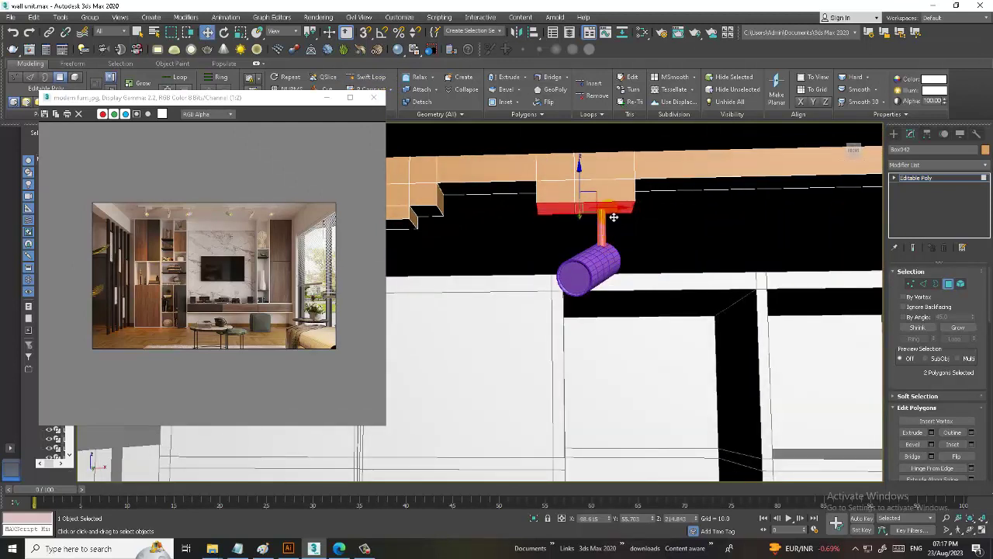
{"action": "left_click", "coordinate": [621, 211]}
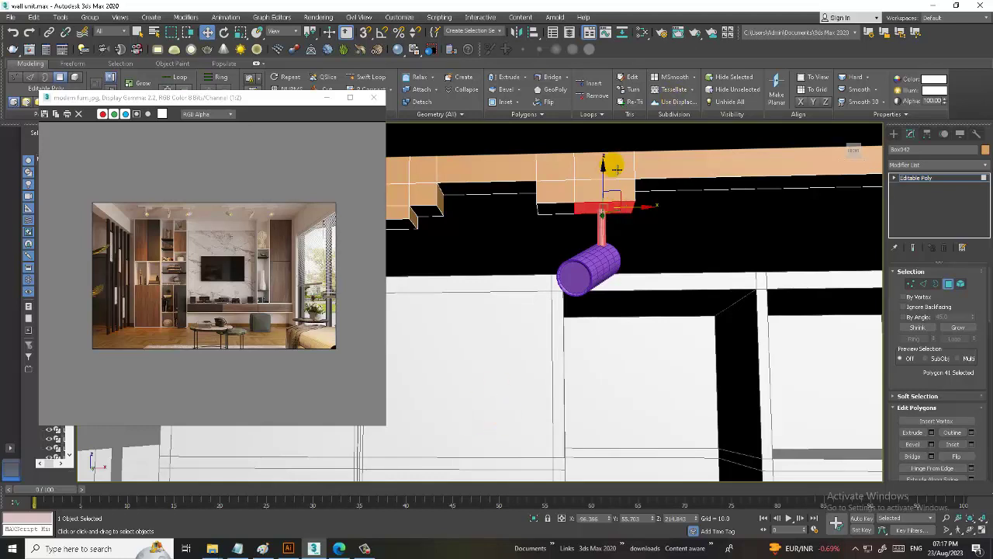
{"action": "left_click", "coordinate": [937, 179]}
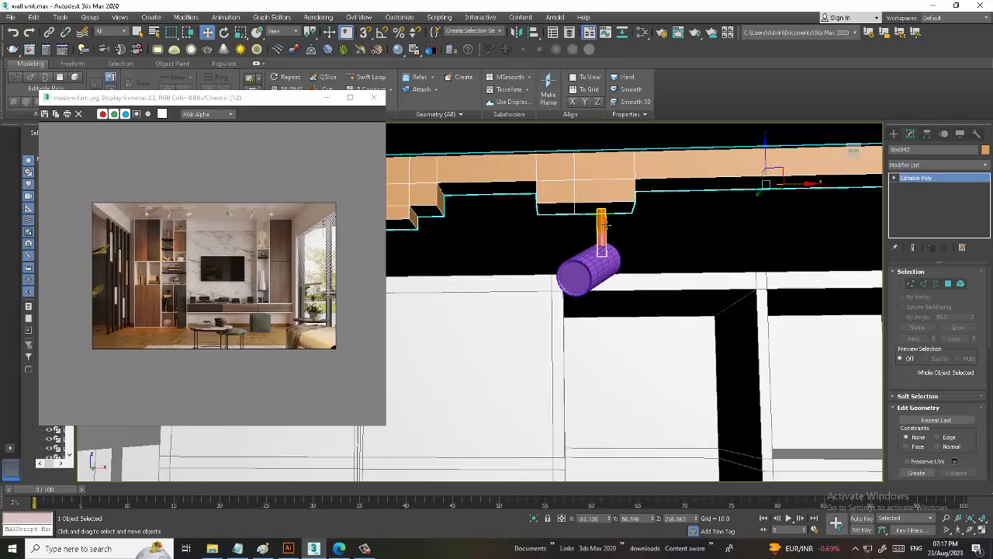
Extrude the mount block's bottom face down by 1.162, then select the rod and spotlight.
{"action": "left_click", "coordinate": [602, 225]}
{"action": "scroll", "coordinate": [604, 224], "scroll_direction": "down", "scroll_amount": 3}
{"action": "scroll", "coordinate": [613, 223], "scroll_direction": "up", "scroll_amount": 3}
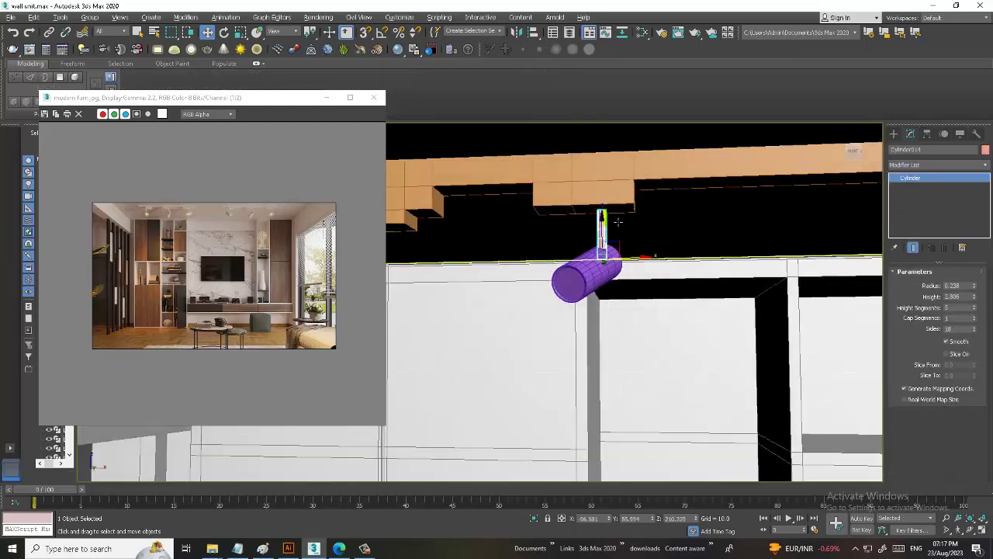
{"action": "left_click", "coordinate": [621, 208]}
{"action": "key", "text": "4"}
{"action": "left_click", "coordinate": [624, 209]}
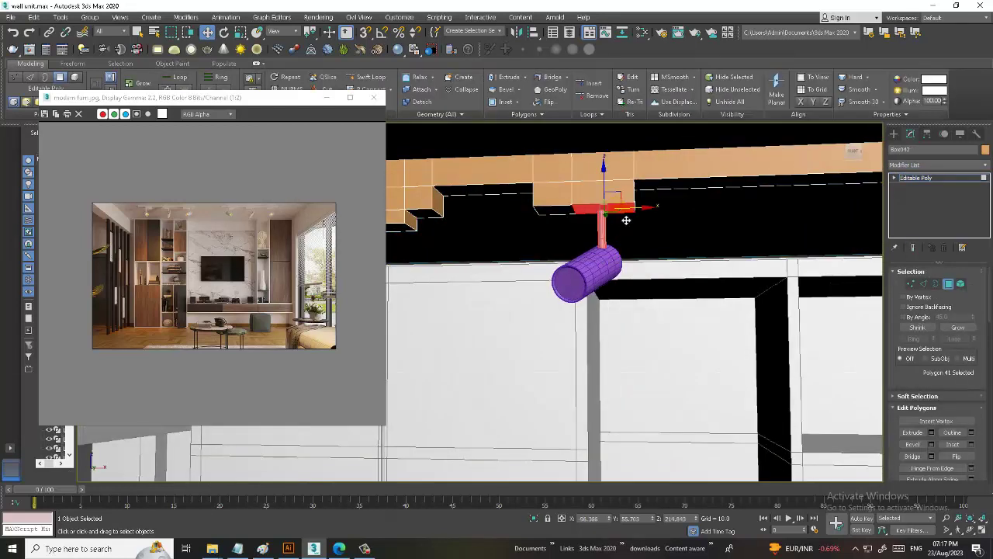
{"action": "left_click", "coordinate": [932, 433]}
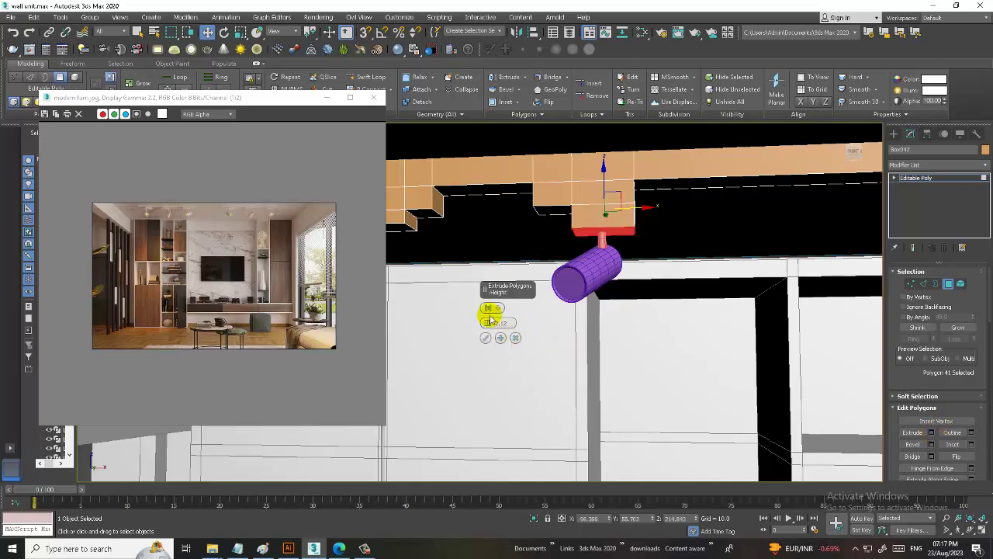
{"action": "left_click_drag", "start_coordinate": [486, 325], "coordinate": [493, 334]}
{"action": "left_click", "coordinate": [486, 337]}
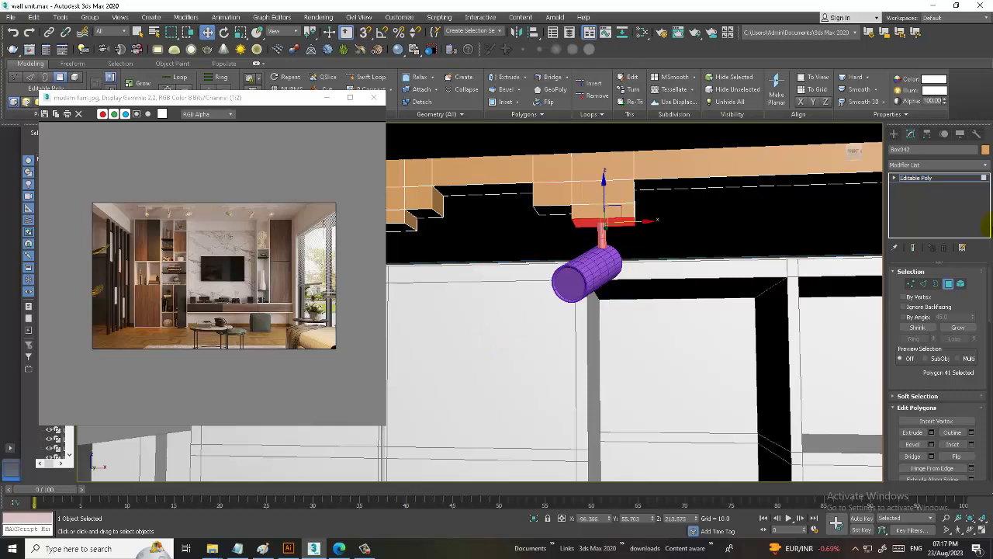
{"action": "left_click", "coordinate": [935, 177]}
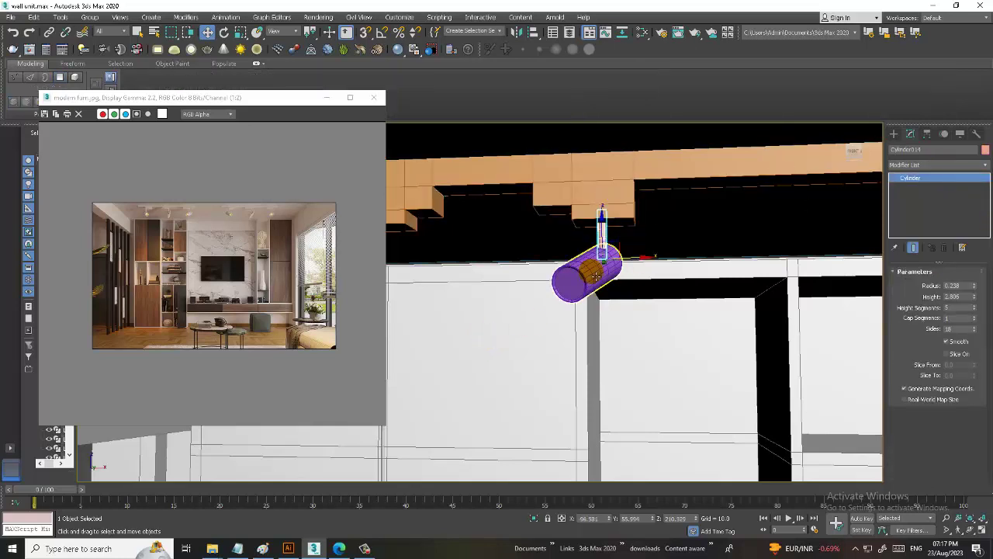
{"action": "left_click", "coordinate": [696, 261], "text": "ctrl"}
Mirror the rod and spotlight across Y with No Clone so it faces the opposite way.
{"action": "left_click", "coordinate": [516, 33]}
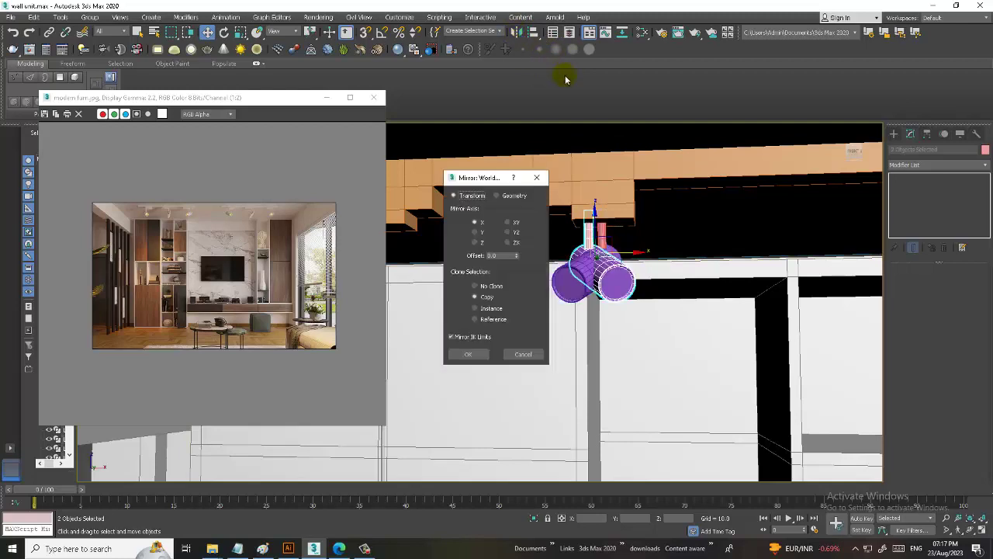
{"action": "left_click", "coordinate": [475, 232]}
{"action": "left_click", "coordinate": [475, 285]}
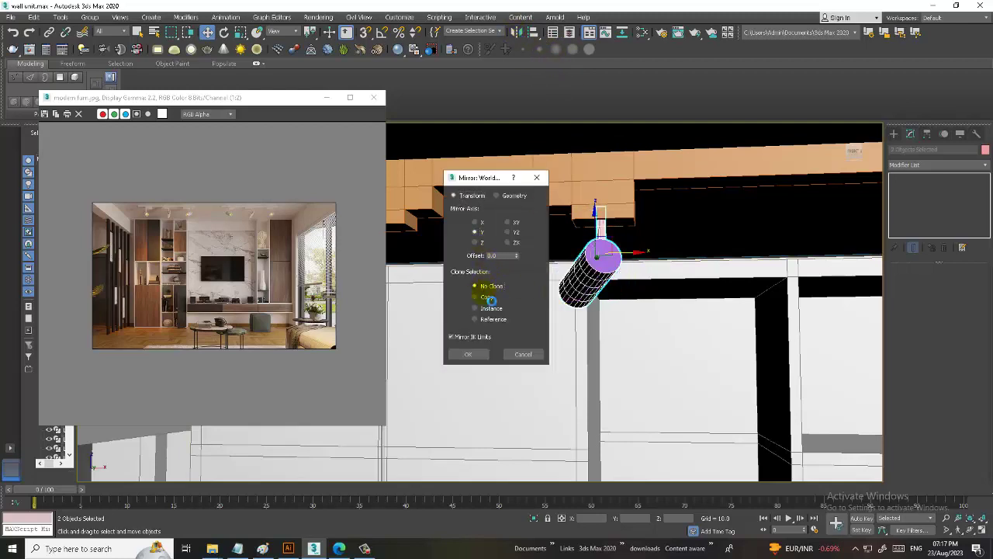
{"action": "left_click", "coordinate": [468, 354]}
{"action": "mouse_move", "coordinate": [477, 354]}
{"action": "middle_mouse_down", "text": "alt"}
{"action": "mouse_move", "coordinate": [667, 290]}
{"action": "mouse_move", "coordinate": [619, 289]}
{"action": "mouse_move", "coordinate": [636, 284]}
{"action": "mouse_move", "coordinate": [535, 222]}
{"action": "middle_mouse_up", "text": "alt"}
{"action": "scroll", "coordinate": [536, 222], "scroll_direction": "up", "scroll_amount": 2}
{"action": "scroll", "coordinate": [548, 228], "scroll_direction": "up", "scroll_amount": 3}
{"action": "key", "text": "e"}
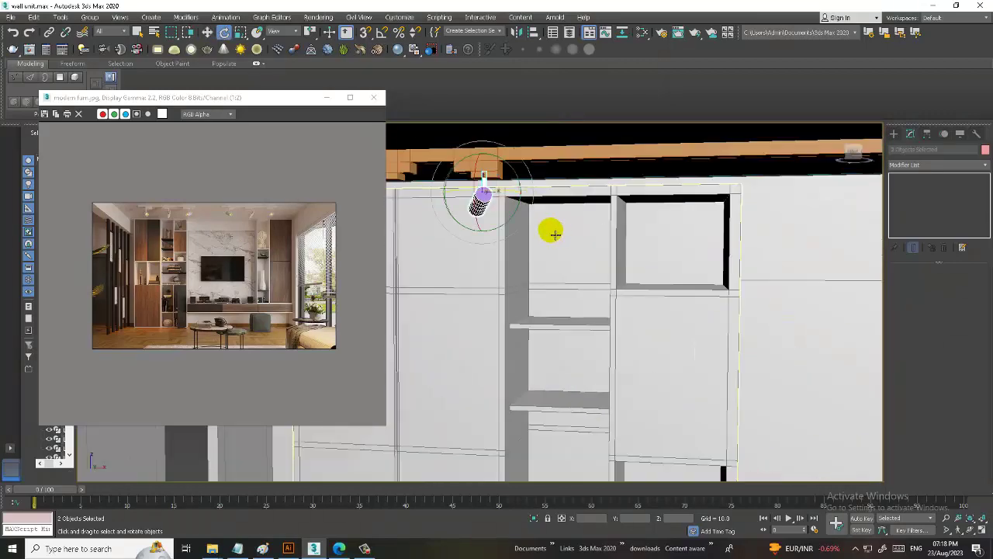
{"action": "key", "text": "w"}
{"action": "scroll", "coordinate": [497, 202], "scroll_direction": "down", "scroll_amount": 2}
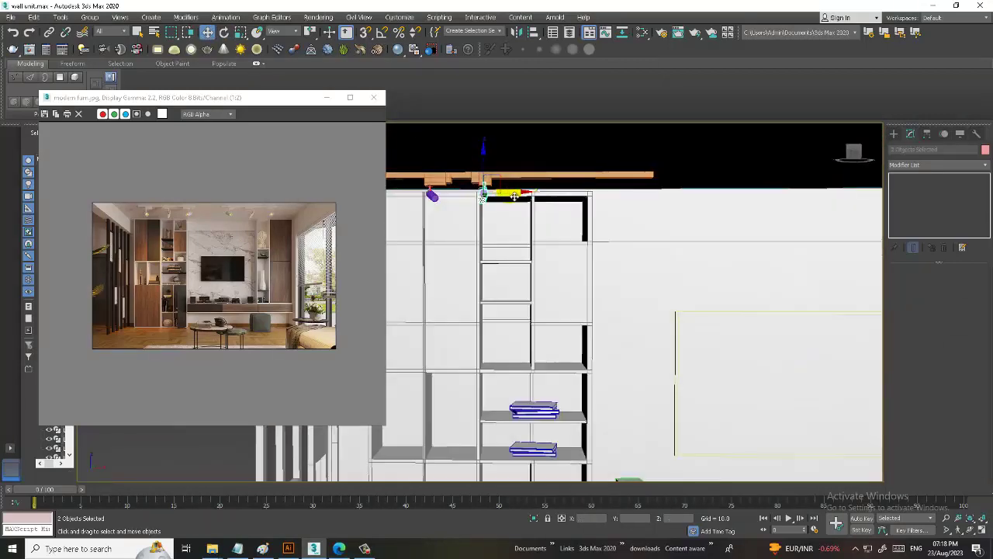
{"action": "scroll", "coordinate": [519, 211], "scroll_direction": "up", "scroll_amount": 2}
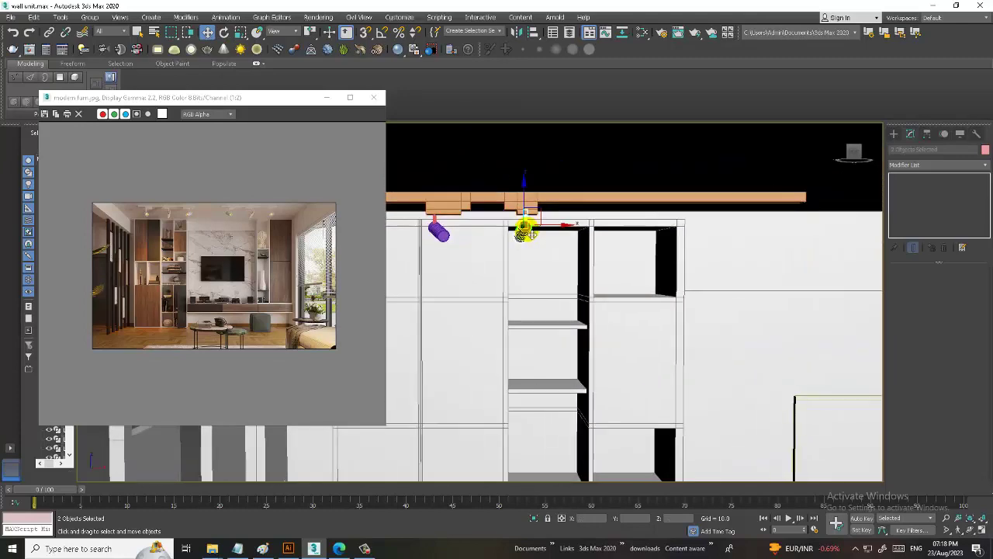
{"action": "scroll", "coordinate": [528, 215], "scroll_direction": "up", "scroll_amount": 2}
{"action": "scroll", "coordinate": [616, 221], "scroll_direction": "up", "scroll_amount": 2}
{"action": "scroll", "coordinate": [621, 217], "scroll_direction": "down", "scroll_amount": 3}
{"action": "scroll", "coordinate": [628, 217], "scroll_direction": "up", "scroll_amount": 2}
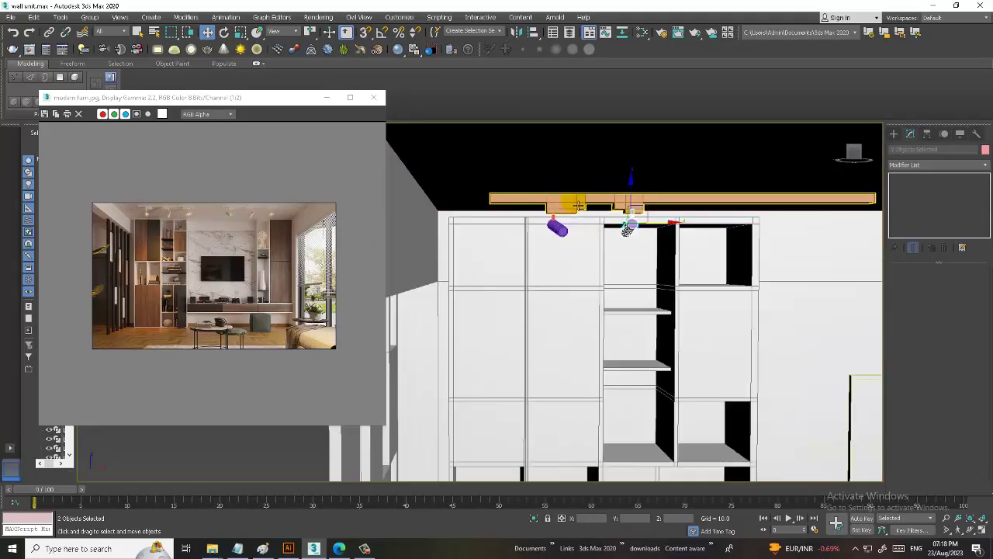
Move the left mount block's vertices further left along the beam.
{"action": "left_click", "coordinate": [578, 203]}
{"action": "scroll", "coordinate": [578, 204], "scroll_direction": "up", "scroll_amount": 2}
{"action": "left_click_drag", "start_coordinate": [474, 161], "coordinate": [623, 286]}
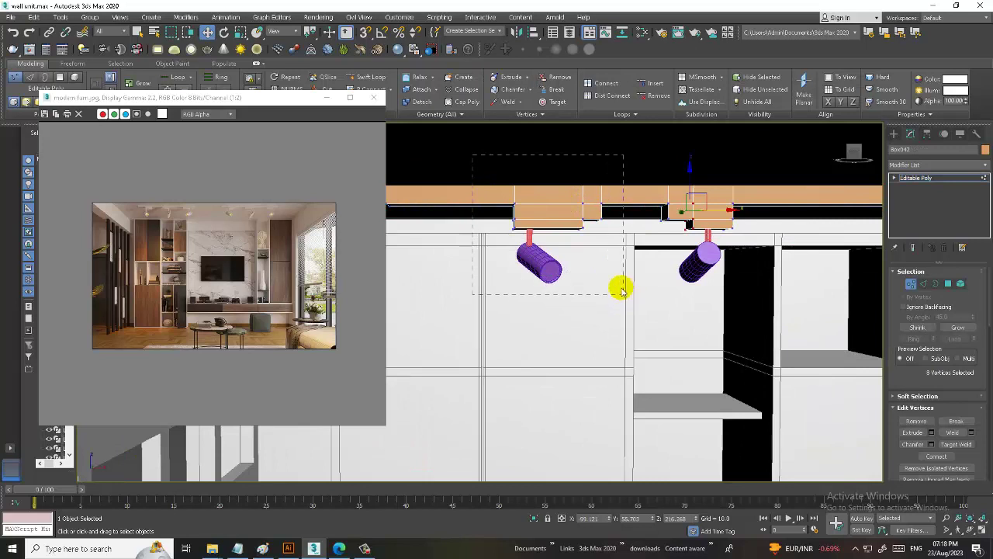
{"action": "left_click_drag", "start_coordinate": [587, 206], "coordinate": [552, 211]}
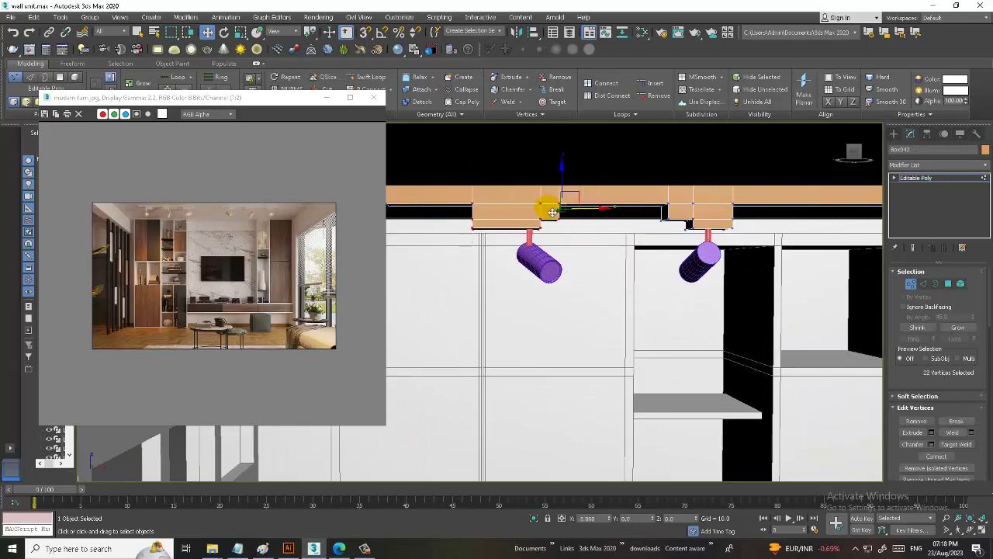
{"action": "left_click", "coordinate": [937, 180]}
Move the left spotlight and its rod left beneath the mount block.
{"action": "left_click", "coordinate": [535, 236]}
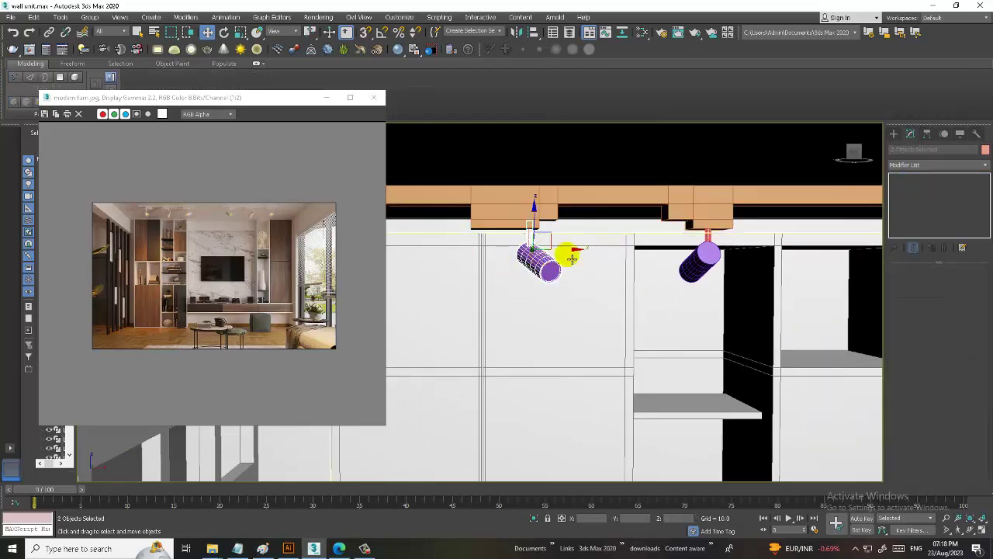
{"action": "left_click_drag", "start_coordinate": [566, 250], "coordinate": [526, 255]}
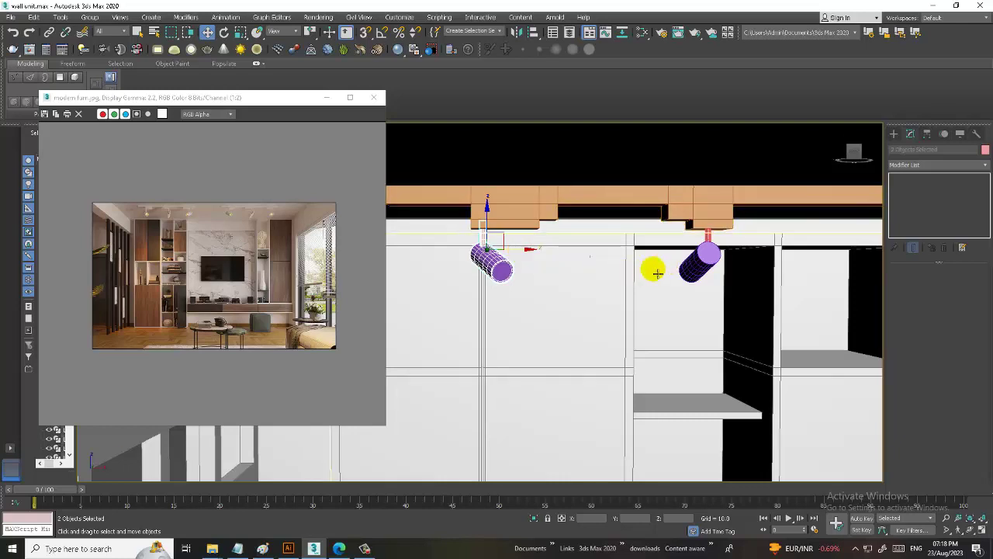
{"action": "scroll", "coordinate": [668, 275], "scroll_direction": "down", "scroll_amount": 2}
{"action": "scroll", "coordinate": [613, 277], "scroll_direction": "down", "scroll_amount": 2}
{"action": "scroll", "coordinate": [579, 272], "scroll_direction": "down", "scroll_amount": 2}
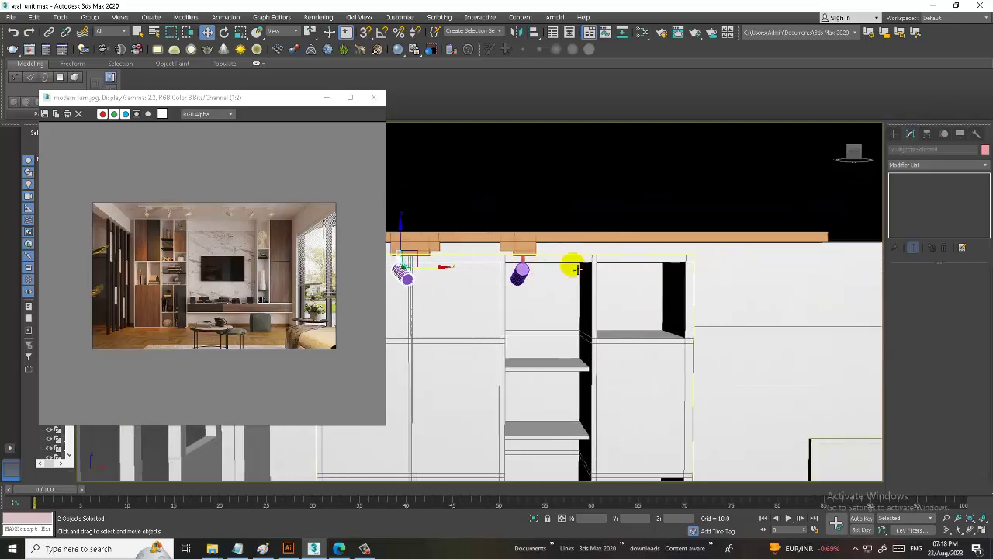
Shift the beam's mount vertices about 5.3 units right and move the right spotlight beneath it.
{"action": "left_click", "coordinate": [690, 242]}
{"action": "scroll", "coordinate": [621, 241], "scroll_direction": "down", "scroll_amount": 2}
{"action": "key", "text": "1"}
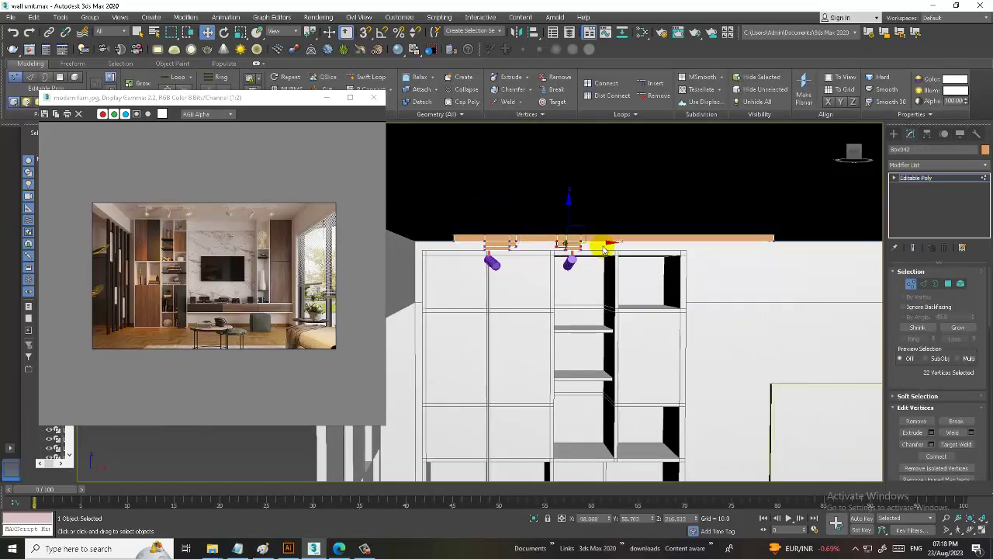
{"action": "left_click_drag", "start_coordinate": [604, 249], "coordinate": [621, 247]}
{"action": "scroll", "coordinate": [623, 247], "scroll_direction": "up", "scroll_amount": 2}
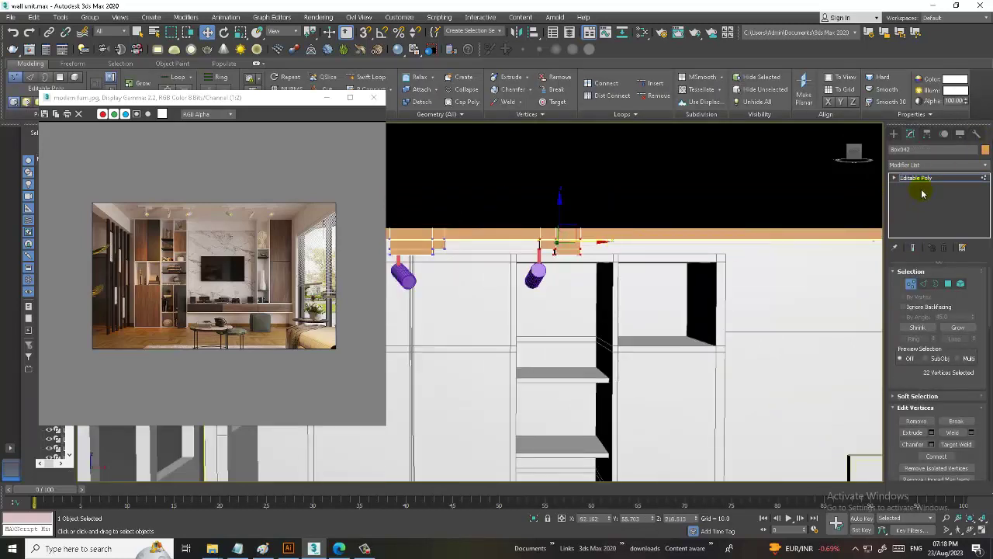
{"action": "left_click", "coordinate": [916, 178]}
{"action": "left_click", "coordinate": [537, 272]}
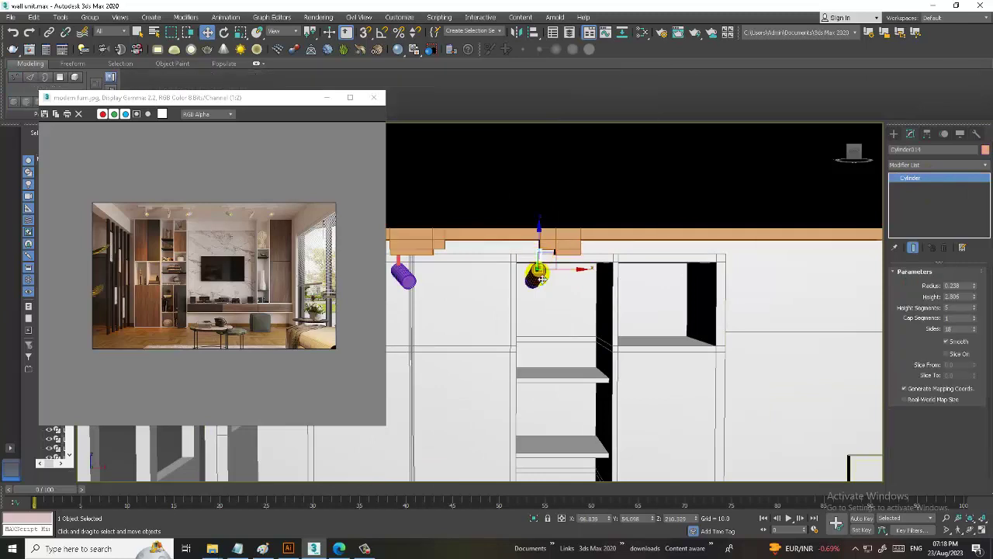
{"action": "left_click_drag", "start_coordinate": [537, 271], "coordinate": [600, 271]}
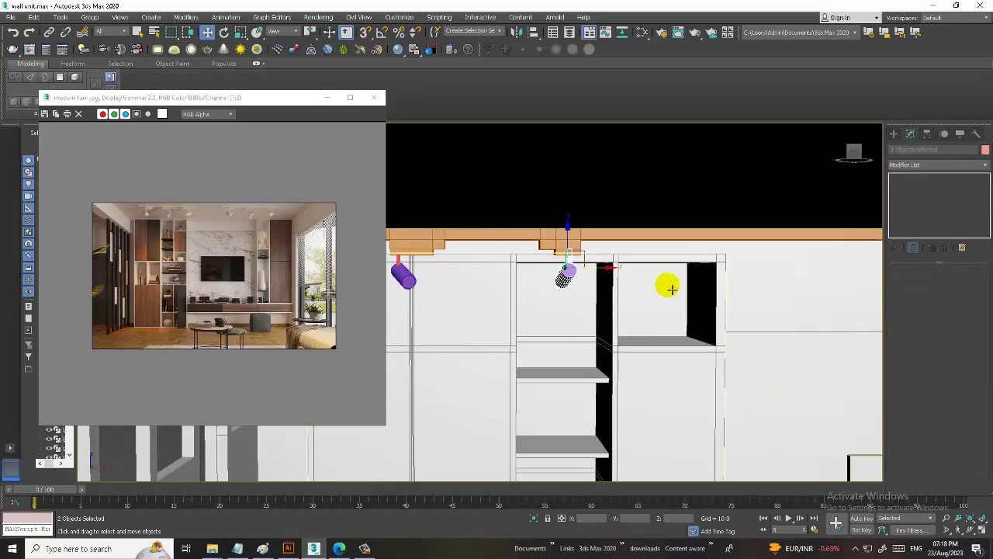
Select the four vertices at the beam's right end.
{"action": "middle_click_drag", "start_coordinate": [665, 284], "coordinate": [639, 267]}
{"action": "left_click", "coordinate": [645, 263]}
{"action": "scroll", "coordinate": [645, 264], "scroll_direction": "down", "scroll_amount": 2}
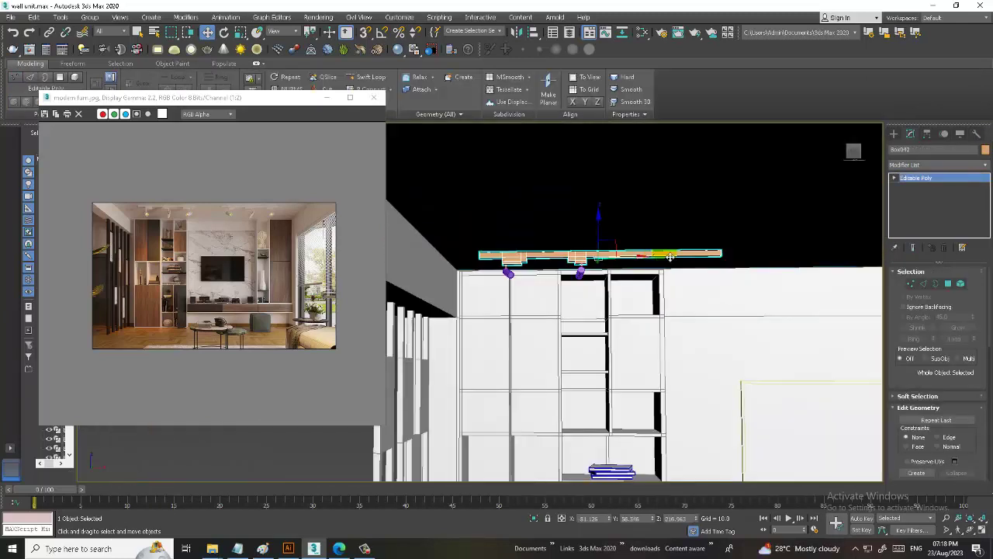
{"action": "key", "text": "1"}
{"action": "left_click_drag", "start_coordinate": [672, 194], "coordinate": [798, 347]}
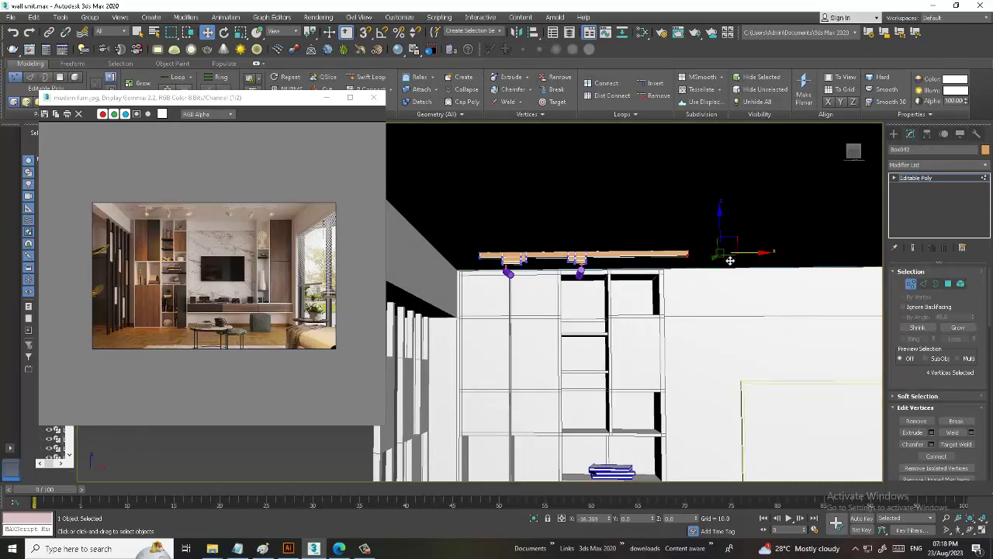
{"action": "scroll", "coordinate": [732, 261], "scroll_direction": "up", "scroll_amount": 2}
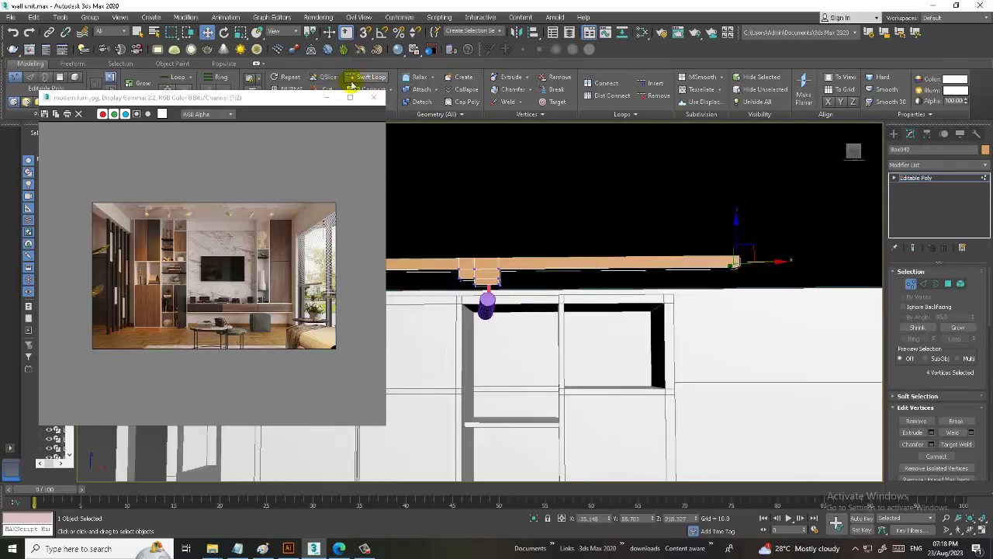
Cut a Swift Loop edge loop across the shelf near the cabinet.
{"action": "left_click", "coordinate": [370, 77]}
{"action": "scroll", "coordinate": [592, 274], "scroll_direction": "up", "scroll_amount": 2}
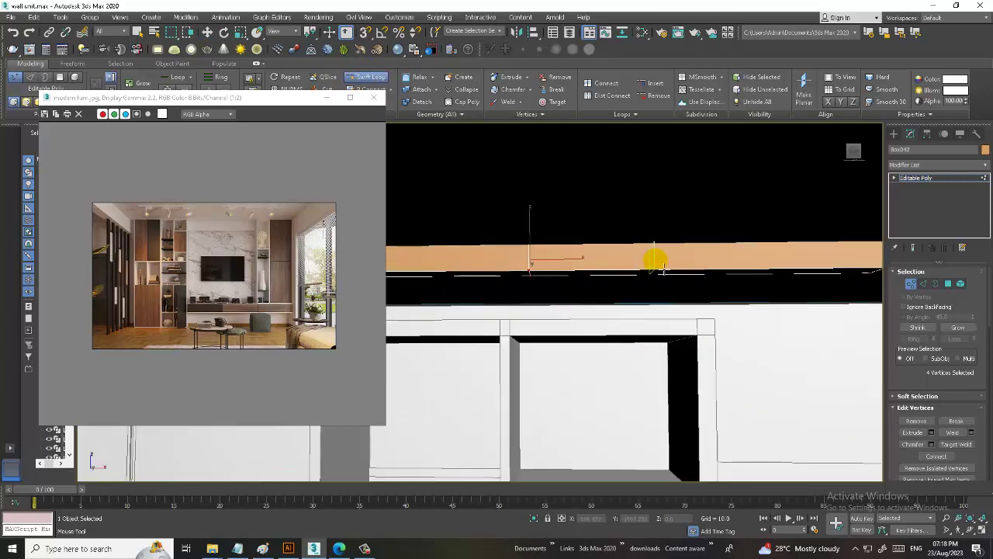
{"action": "left_click", "coordinate": [656, 260]}
Extrude a polygon on the shelf's underside downward into a block.
{"action": "key", "text": "w"}
{"action": "key", "text": "4"}
{"action": "left_click", "coordinate": [618, 275]}
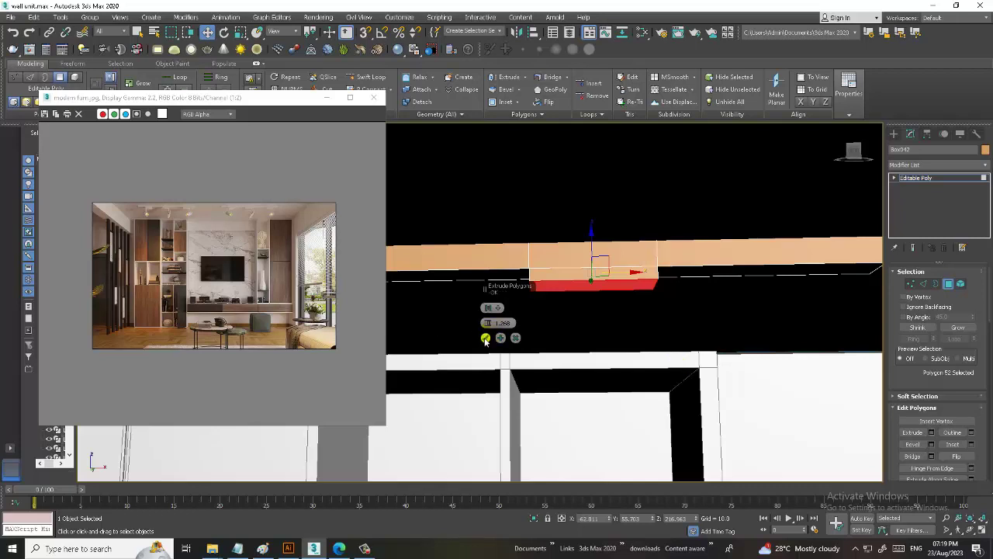
{"action": "left_click", "coordinate": [486, 340]}
Cut another edge loop and extrude the new underside face downward.
{"action": "left_click", "coordinate": [367, 77]}
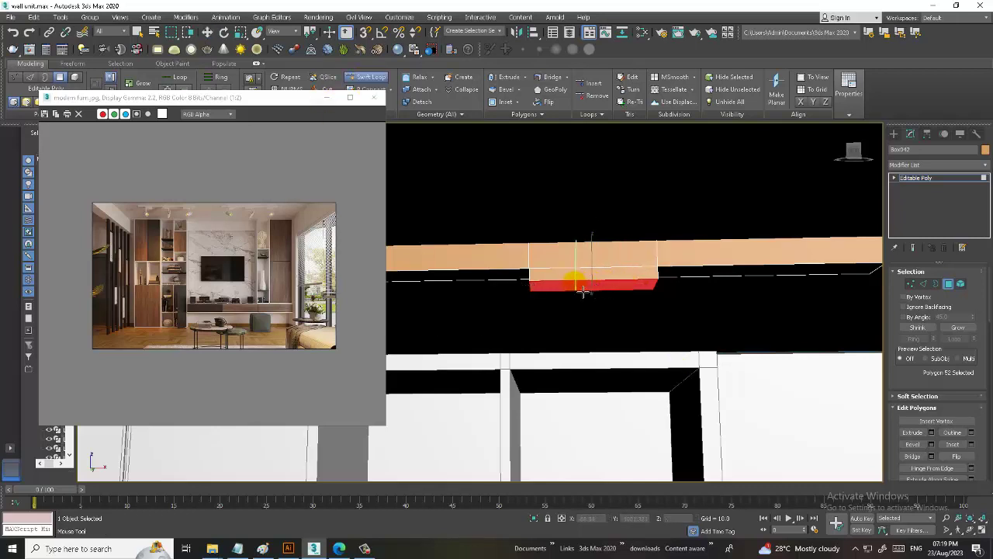
{"action": "key", "text": "w"}
{"action": "left_click", "coordinate": [624, 288]}
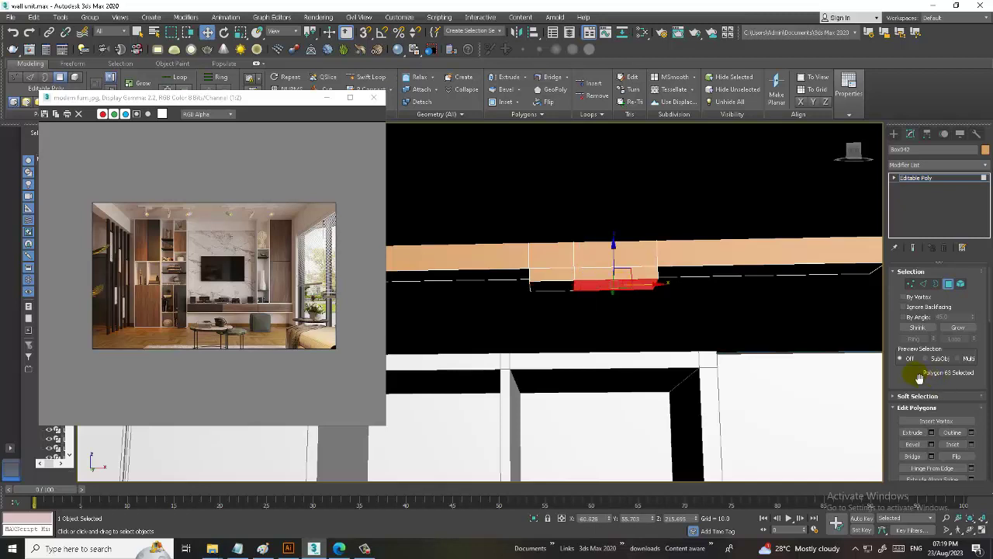
{"action": "left_click", "coordinate": [932, 433]}
{"action": "left_click", "coordinate": [486, 339]}
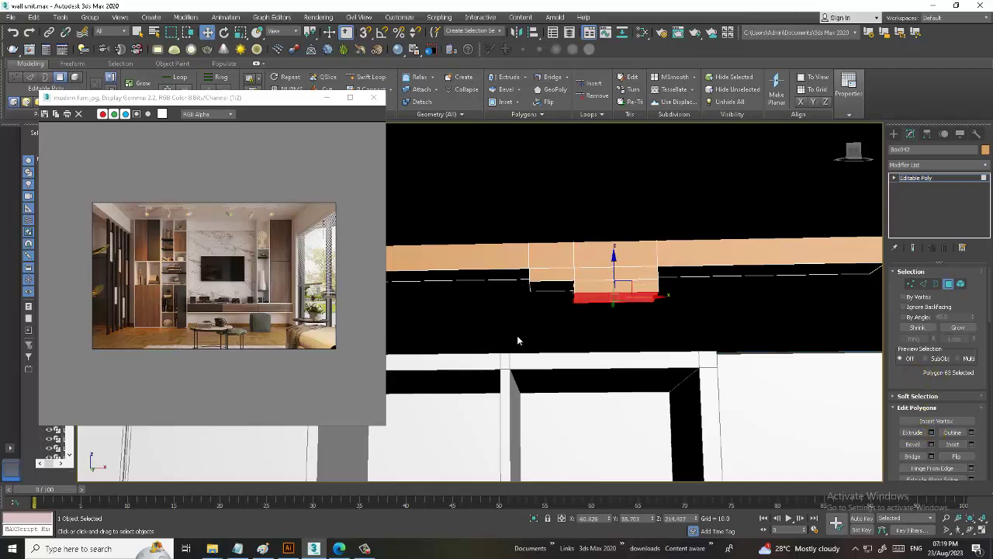
{"action": "scroll", "coordinate": [566, 305], "scroll_direction": "down", "scroll_amount": 3}
Select the spotlight cylinder and its rod together at object level.
{"action": "left_click", "coordinate": [929, 183]}
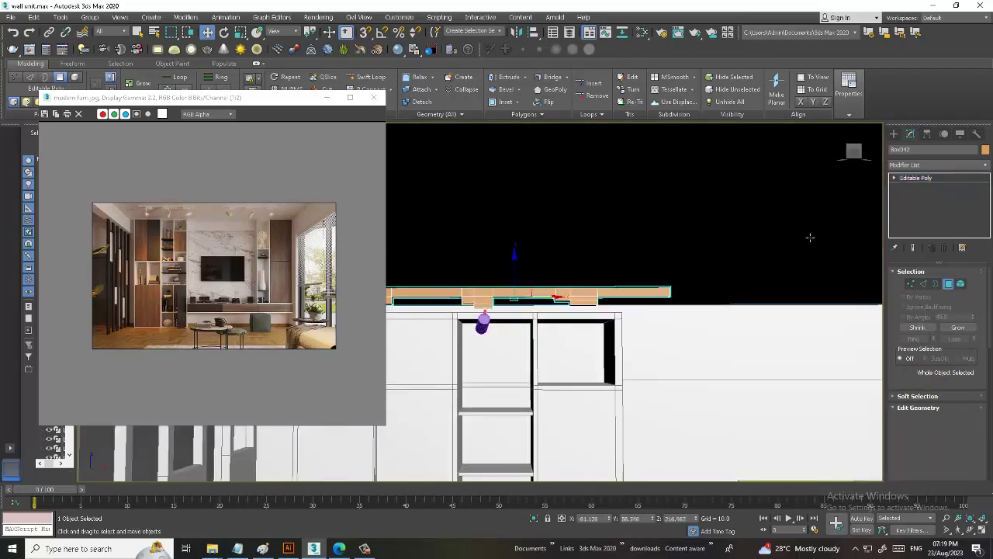
{"action": "scroll", "coordinate": [544, 295], "scroll_direction": "up", "scroll_amount": 1}
{"action": "left_click", "coordinate": [445, 330], "text": "ctrl"}
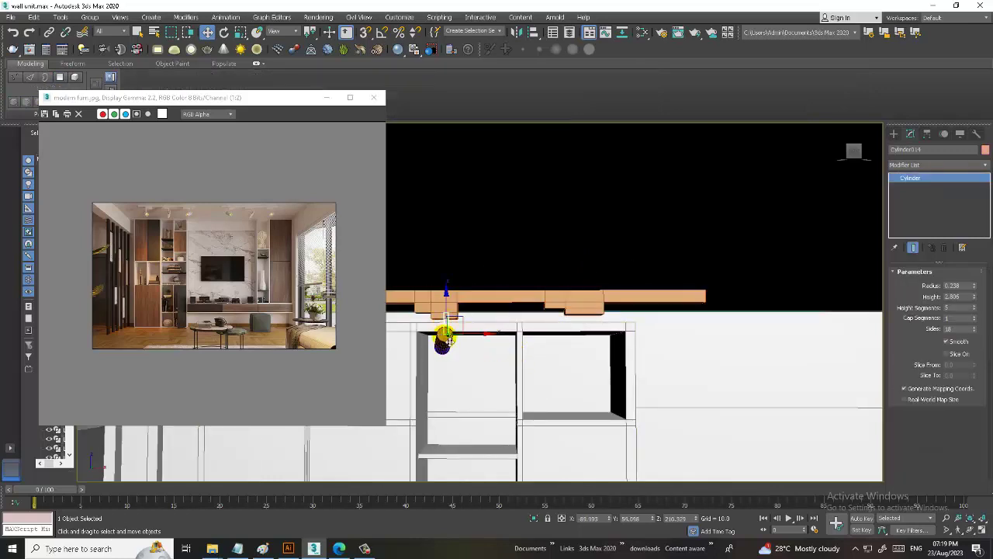
{"action": "scroll", "coordinate": [461, 339], "scroll_direction": "up", "scroll_amount": 3}
{"action": "scroll", "coordinate": [474, 338], "scroll_direction": "down", "scroll_amount": 1}
{"action": "scroll", "coordinate": [479, 337], "scroll_direction": "up", "scroll_amount": 1}
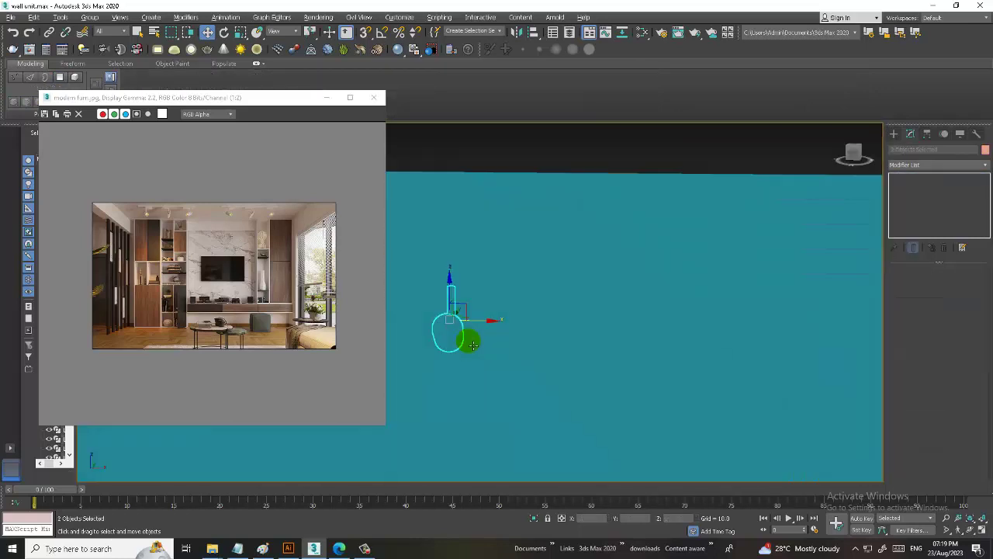
{"action": "left_click", "coordinate": [480, 332]}
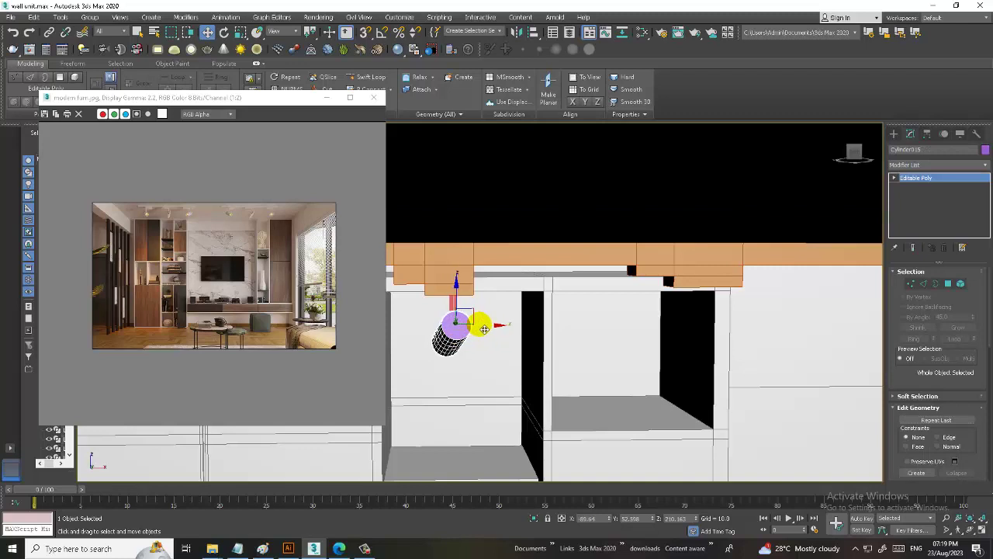
{"action": "middle_click_drag", "start_coordinate": [480, 330], "coordinate": [557, 294], "text": "alt"}
{"action": "left_click", "coordinate": [548, 291], "text": "ctrl"}
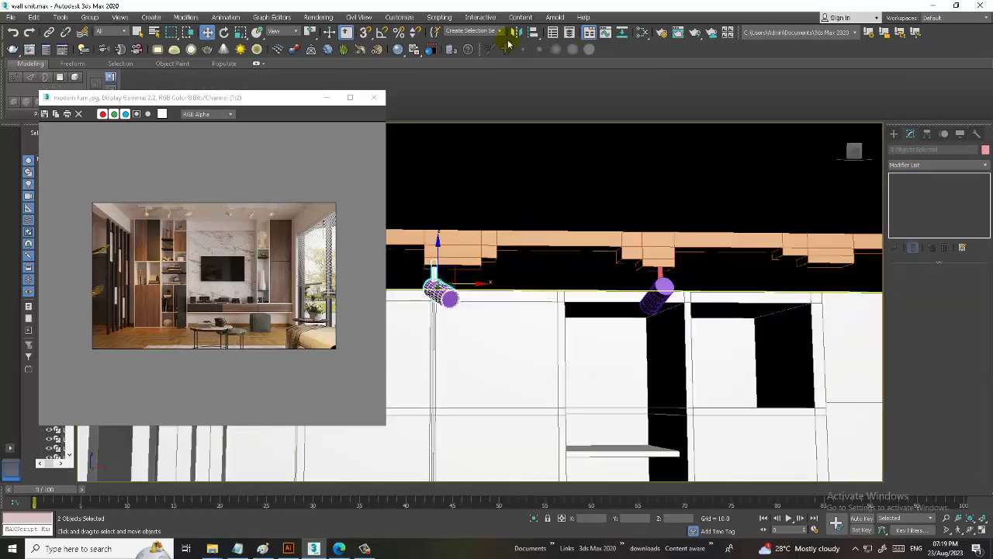
Mirror a copy of the spotlight on X and slide it right under the next block.
{"action": "left_click", "coordinate": [516, 32]}
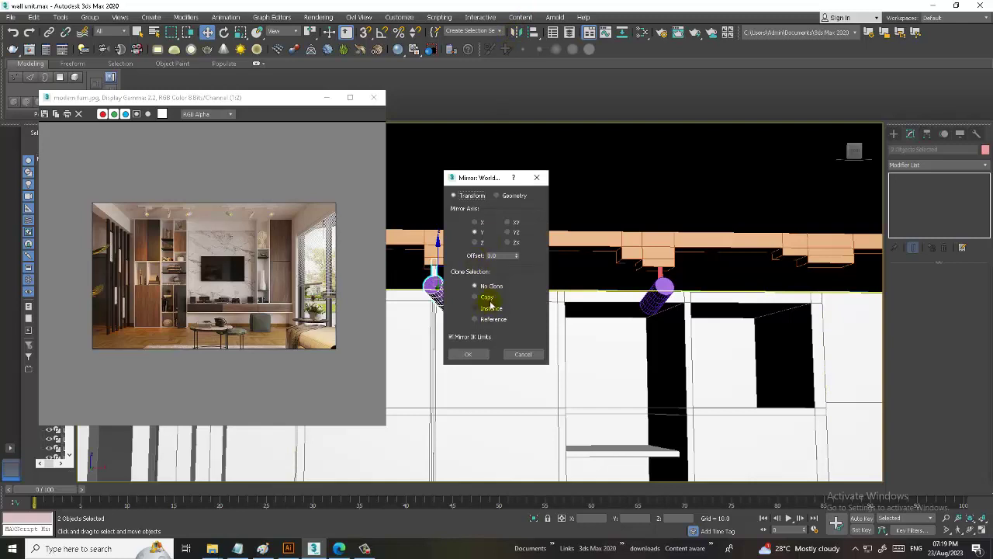
{"action": "left_click", "coordinate": [476, 222]}
{"action": "left_click", "coordinate": [466, 354]}
{"action": "scroll", "coordinate": [484, 318], "scroll_direction": "down", "scroll_amount": 2}
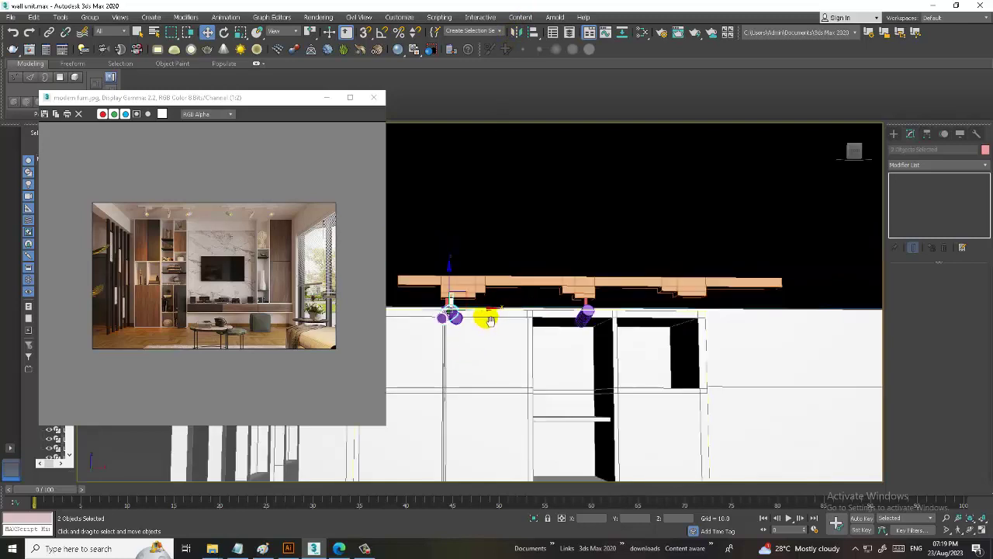
{"action": "middle_click_drag", "start_coordinate": [484, 317], "coordinate": [450, 285]}
{"action": "left_click_drag", "start_coordinate": [452, 281], "coordinate": [685, 294]}
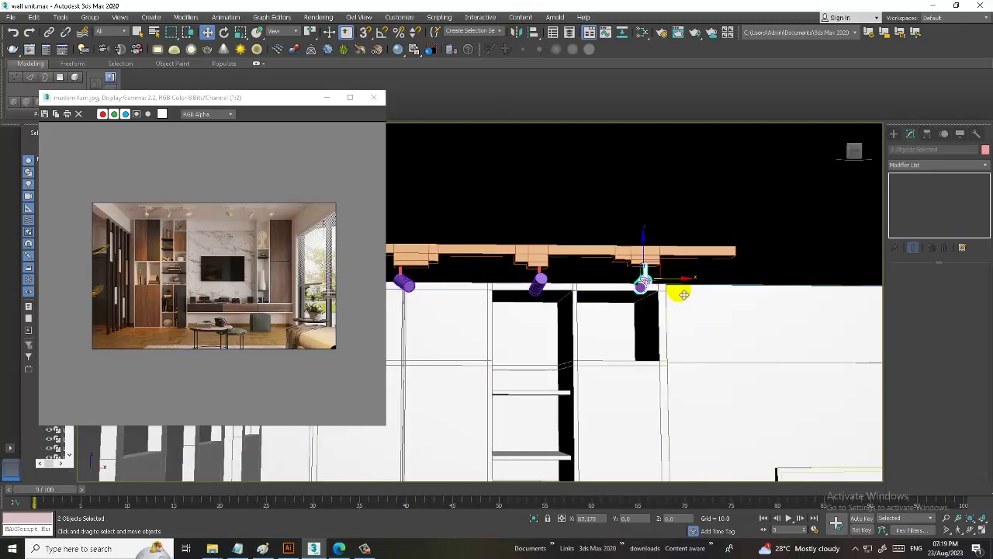
{"action": "scroll", "coordinate": [684, 294], "scroll_direction": "up", "scroll_amount": 2}
{"action": "scroll", "coordinate": [684, 294], "scroll_direction": "up", "scroll_amount": 3}
Lower the bottom face of the shelf's right block toward the spotlight.
{"action": "left_click", "coordinate": [709, 223]}
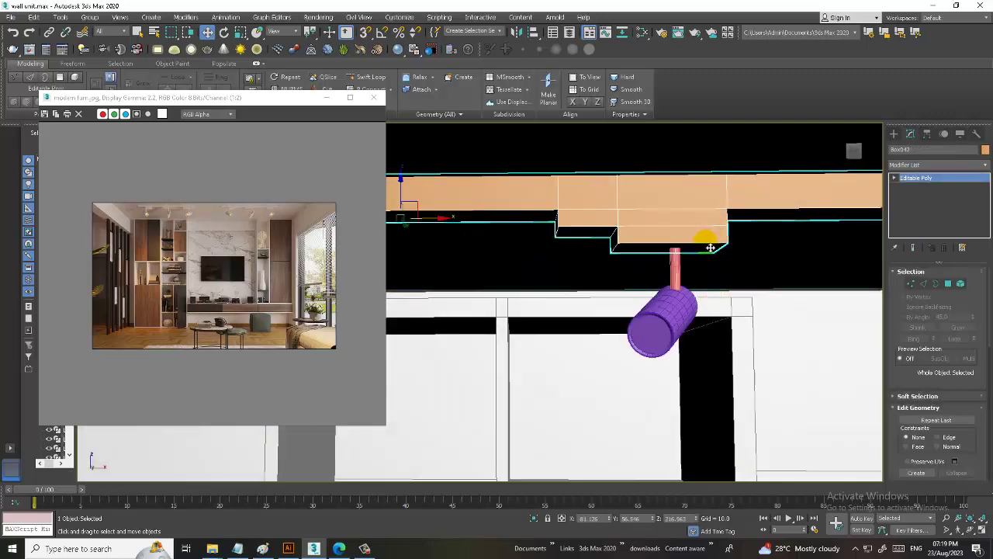
{"action": "key", "text": "4"}
{"action": "left_click", "coordinate": [702, 247]}
{"action": "left_click_drag", "start_coordinate": [674, 222], "coordinate": [674, 229]}
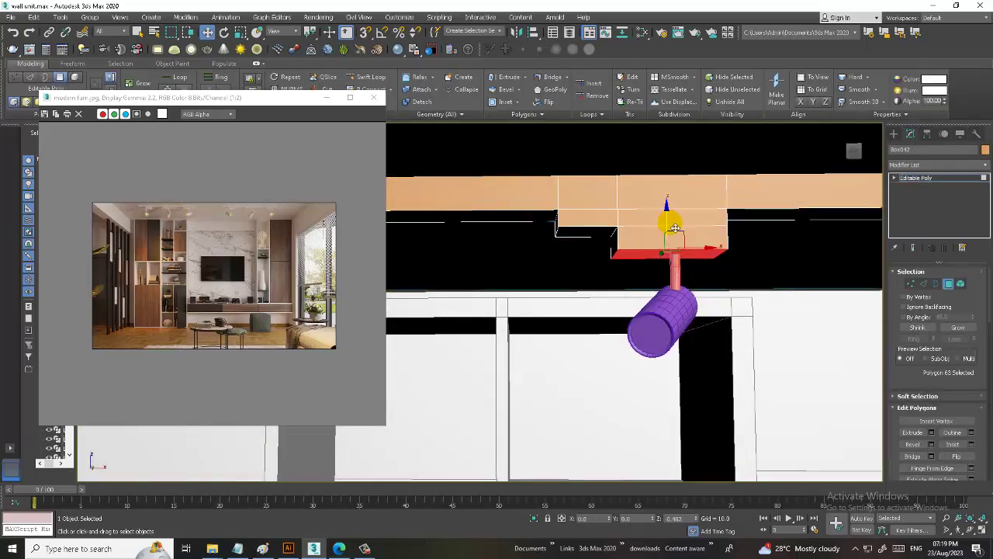
{"action": "scroll", "coordinate": [696, 243], "scroll_direction": "down", "scroll_amount": 3}
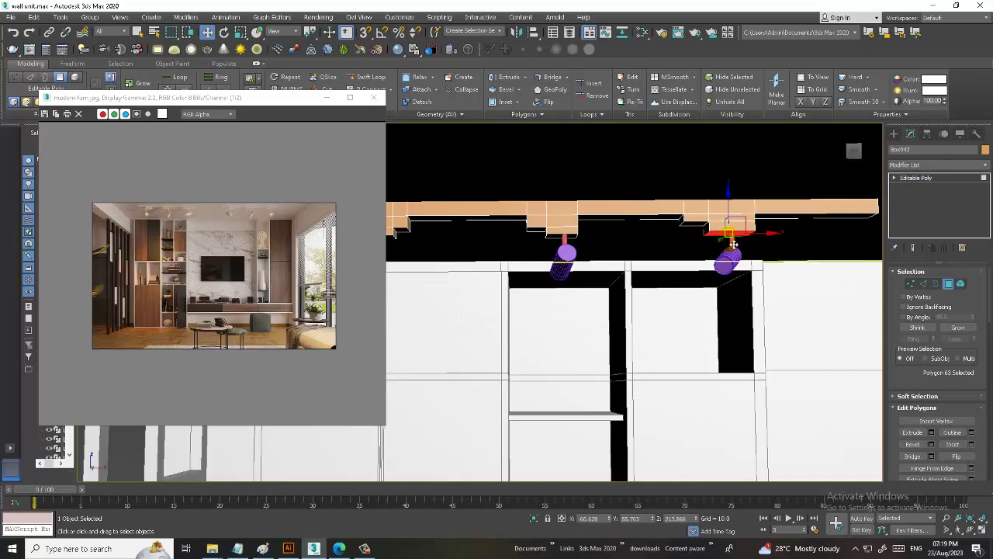
Return to object level and add the right spotlight to the shelf selection.
{"action": "left_click", "coordinate": [917, 178]}
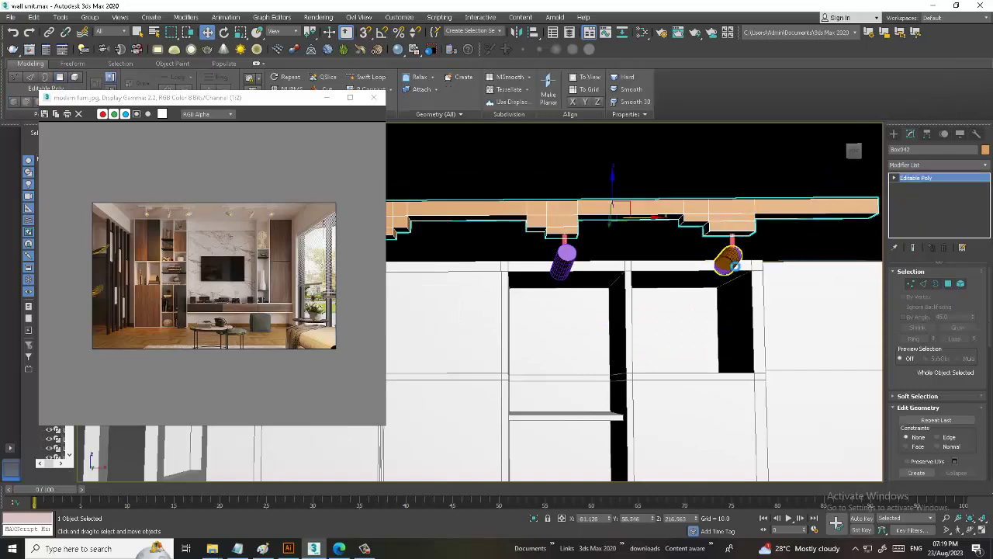
{"action": "left_click", "coordinate": [734, 264], "text": "ctrl"}
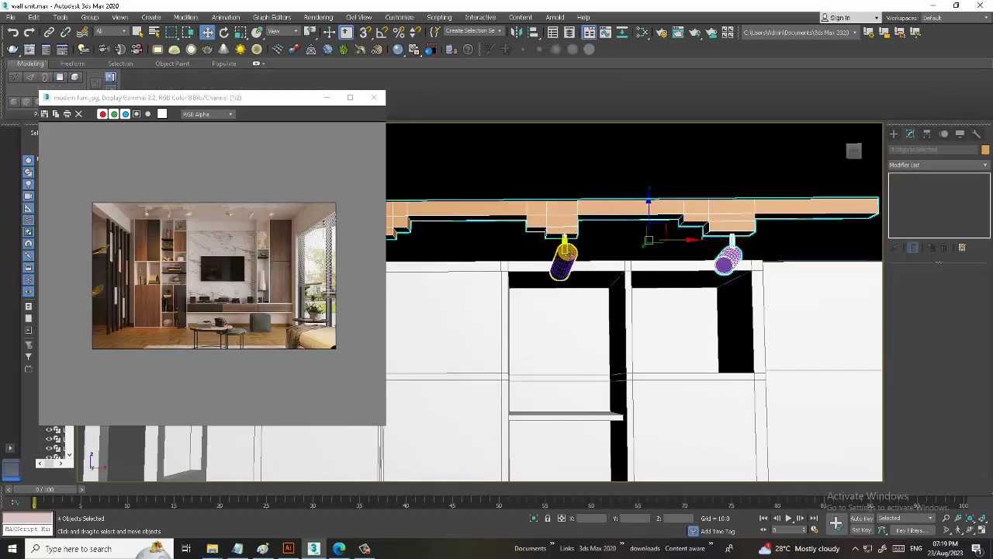
{"action": "scroll", "coordinate": [567, 252], "scroll_direction": "down", "scroll_amount": 2}
{"action": "scroll", "coordinate": [613, 246], "scroll_direction": "down", "scroll_amount": 2}
Stretch the shelf and spotlights wider along X and shift them right.
{"action": "scroll", "coordinate": [543, 250], "scroll_direction": "down", "scroll_amount": 2}
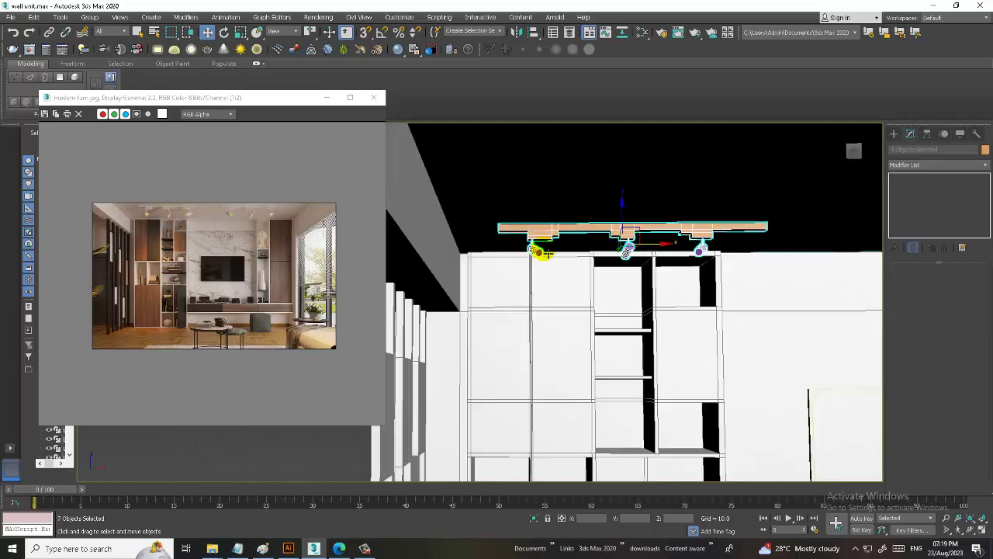
{"action": "scroll", "coordinate": [541, 252], "scroll_direction": "down", "scroll_amount": 2}
{"action": "scroll", "coordinate": [536, 256], "scroll_direction": "down", "scroll_amount": 2}
{"action": "scroll", "coordinate": [544, 262], "scroll_direction": "down", "scroll_amount": 2}
{"action": "scroll", "coordinate": [553, 279], "scroll_direction": "down", "scroll_amount": 2}
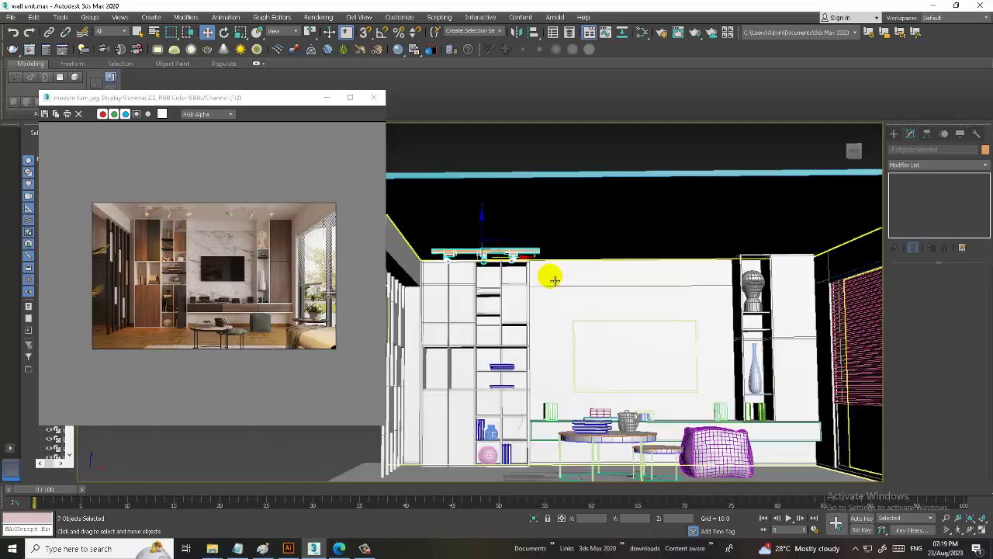
{"action": "scroll", "coordinate": [547, 278], "scroll_direction": "up", "scroll_amount": 1}
{"action": "scroll", "coordinate": [533, 275], "scroll_direction": "up", "scroll_amount": 3}
{"action": "key", "text": "r"}
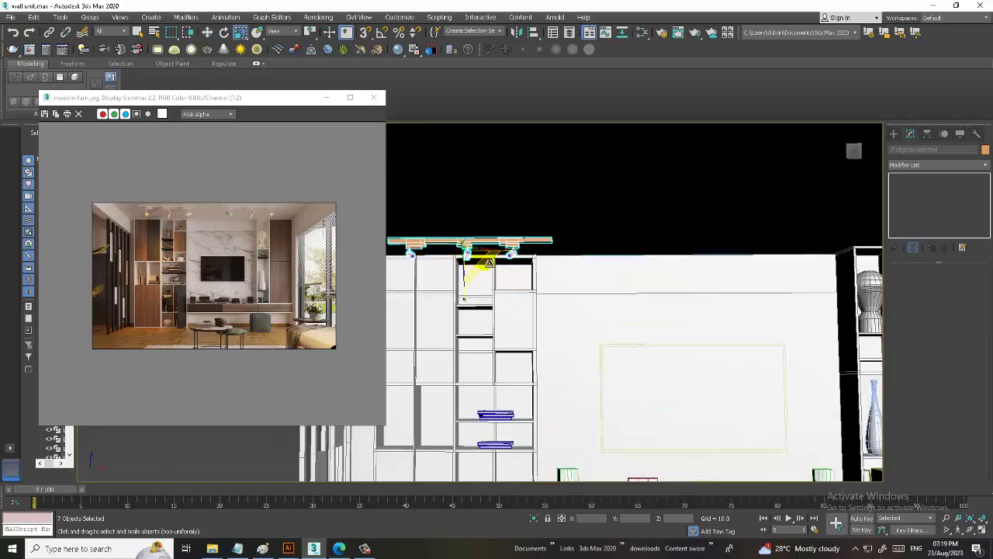
{"action": "left_click_drag", "start_coordinate": [489, 263], "coordinate": [513, 261]}
{"action": "key", "text": "w"}
{"action": "middle_click_drag", "start_coordinate": [504, 259], "coordinate": [525, 258]}
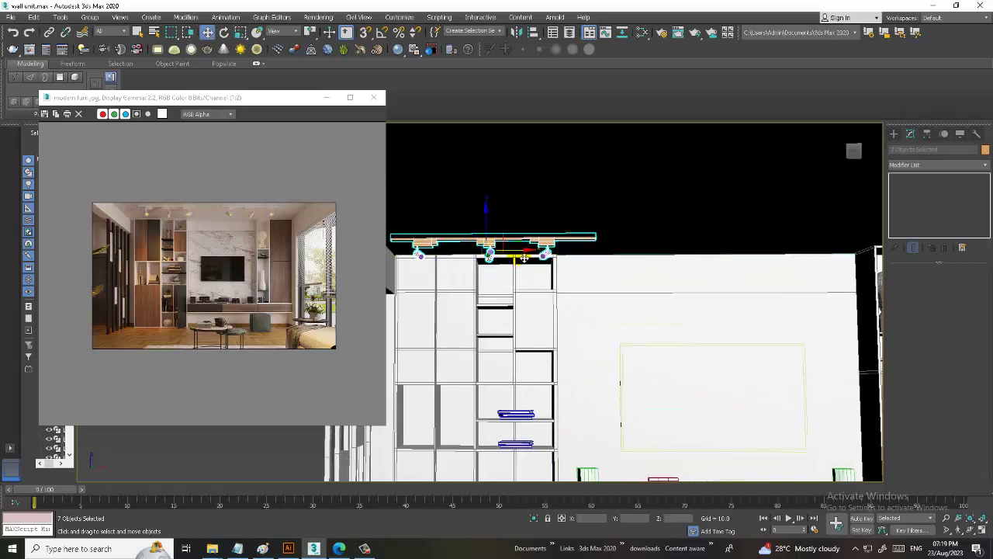
{"action": "left_click_drag", "start_coordinate": [525, 258], "coordinate": [548, 257]}
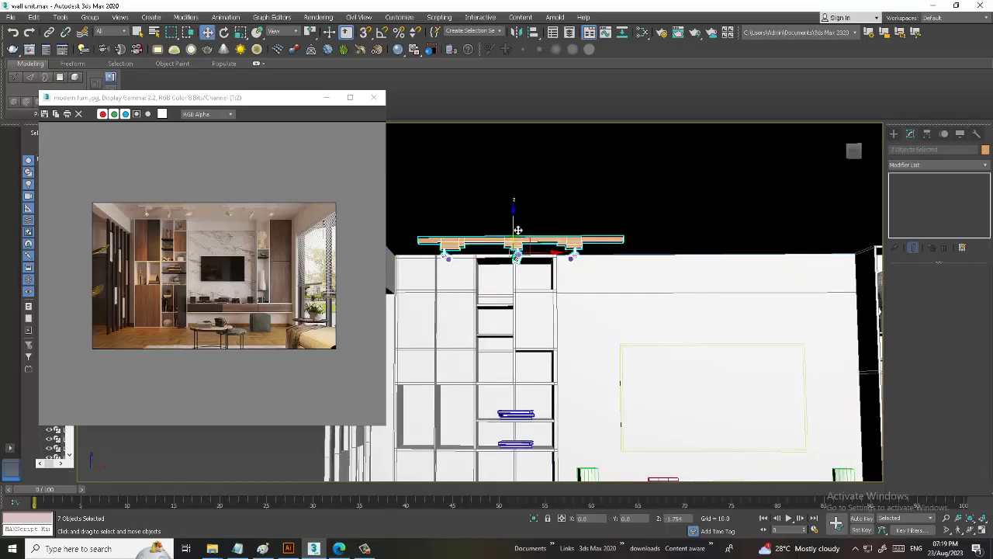
Shift-drag an independent Copy of the shelf with spotlights further right.
{"action": "scroll", "coordinate": [571, 259], "scroll_direction": "down", "scroll_amount": 5}
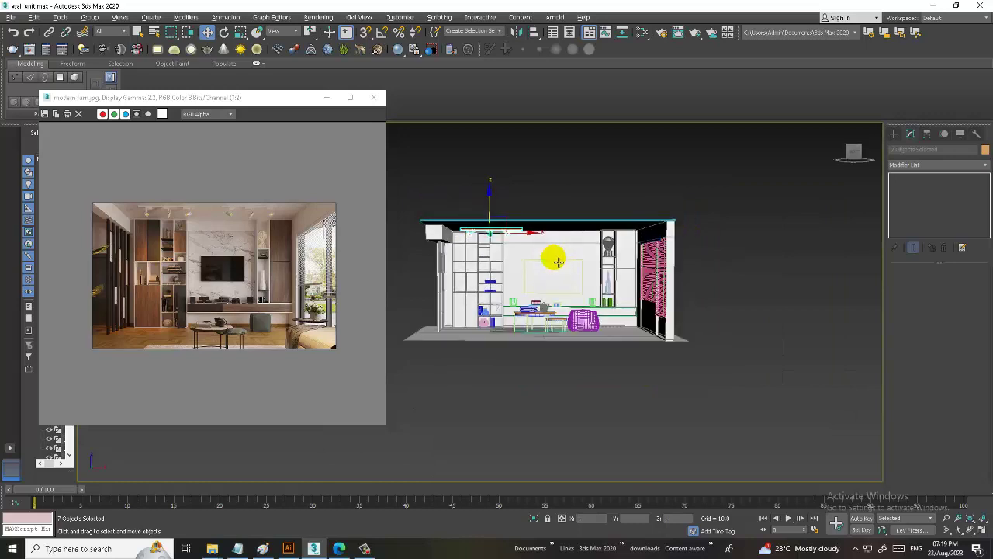
{"action": "scroll", "coordinate": [536, 247], "scroll_direction": "up", "scroll_amount": 3}
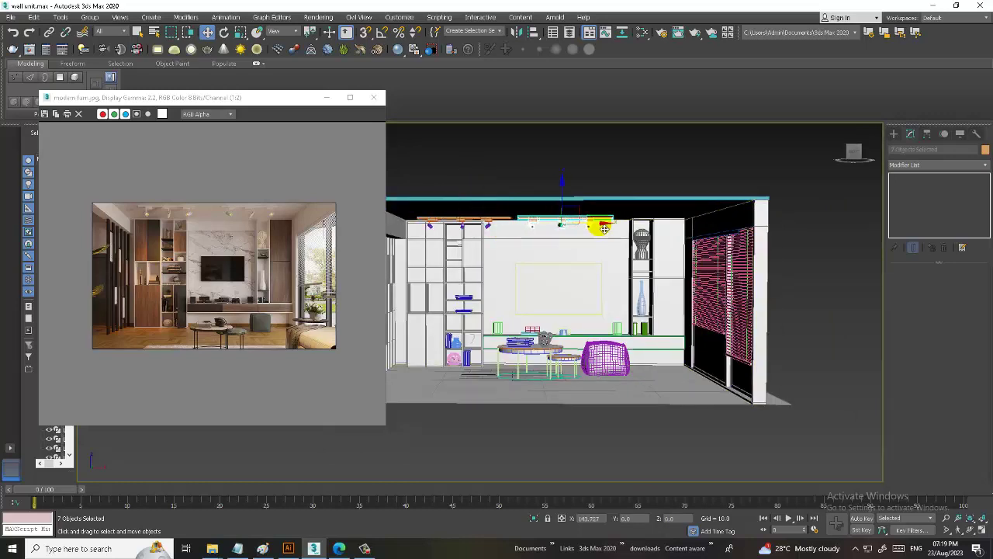
{"action": "left_click_drag", "start_coordinate": [503, 232], "coordinate": [661, 233], "text": "shift"}
{"action": "left_click", "coordinate": [498, 318]}
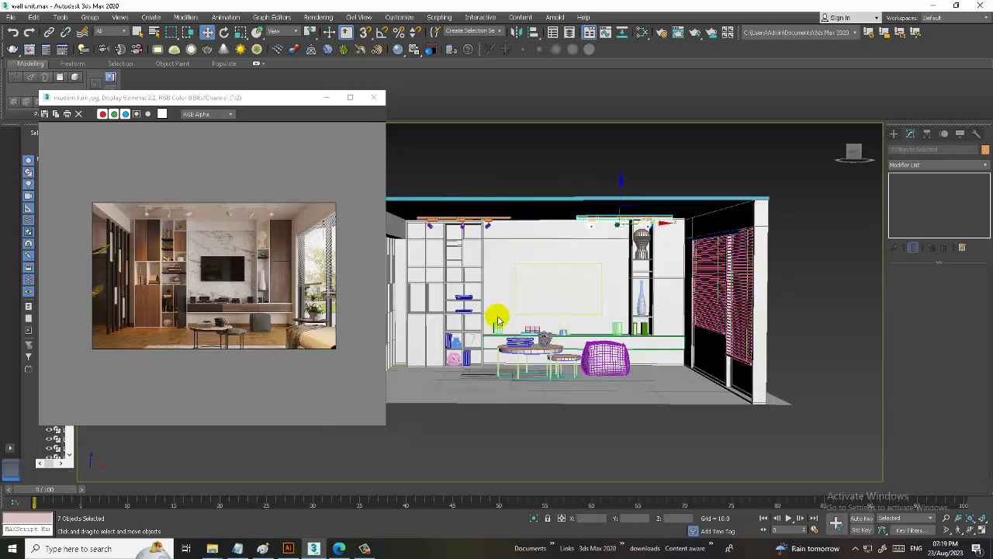
{"action": "scroll", "coordinate": [571, 293], "scroll_direction": "up", "scroll_amount": 1}
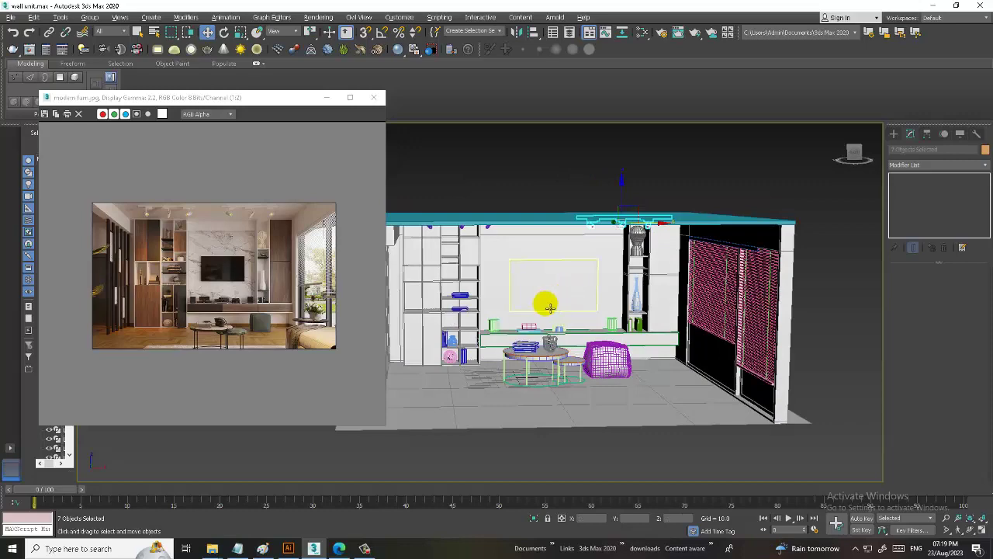
Clone the coffee table, books and small side table as a Copy to the right.
{"action": "scroll", "coordinate": [213, 276], "scroll_direction": "up", "scroll_amount": 3}
{"action": "scroll", "coordinate": [584, 333], "scroll_direction": "up", "scroll_amount": 2}
{"action": "scroll", "coordinate": [585, 334], "scroll_direction": "up", "scroll_amount": 2}
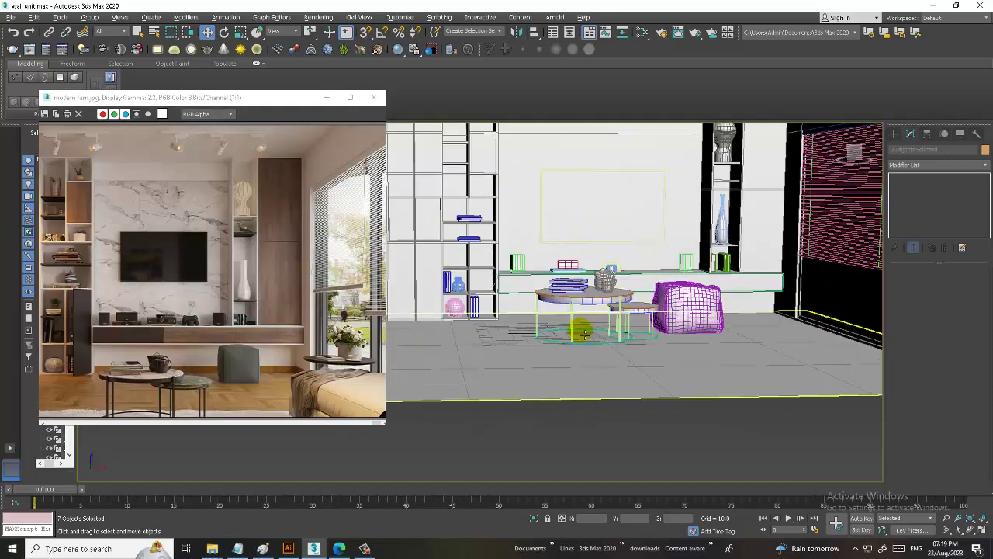
{"action": "scroll", "coordinate": [585, 333], "scroll_direction": "up", "scroll_amount": 2}
{"action": "scroll", "coordinate": [582, 326], "scroll_direction": "up", "scroll_amount": 1}
{"action": "scroll", "coordinate": [578, 333], "scroll_direction": "up", "scroll_amount": 2}
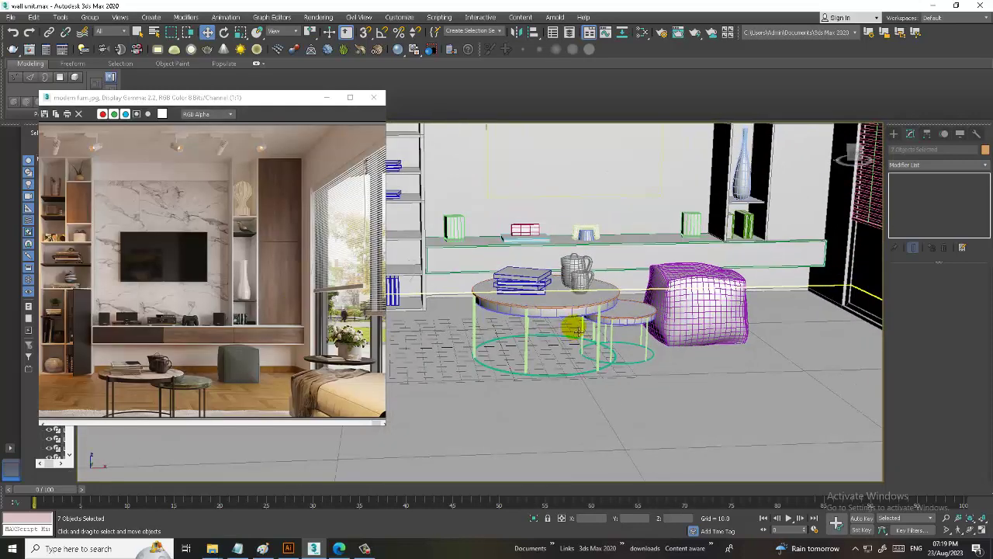
{"action": "scroll", "coordinate": [575, 331], "scroll_direction": "up", "scroll_amount": 2}
{"action": "left_click", "coordinate": [543, 309]}
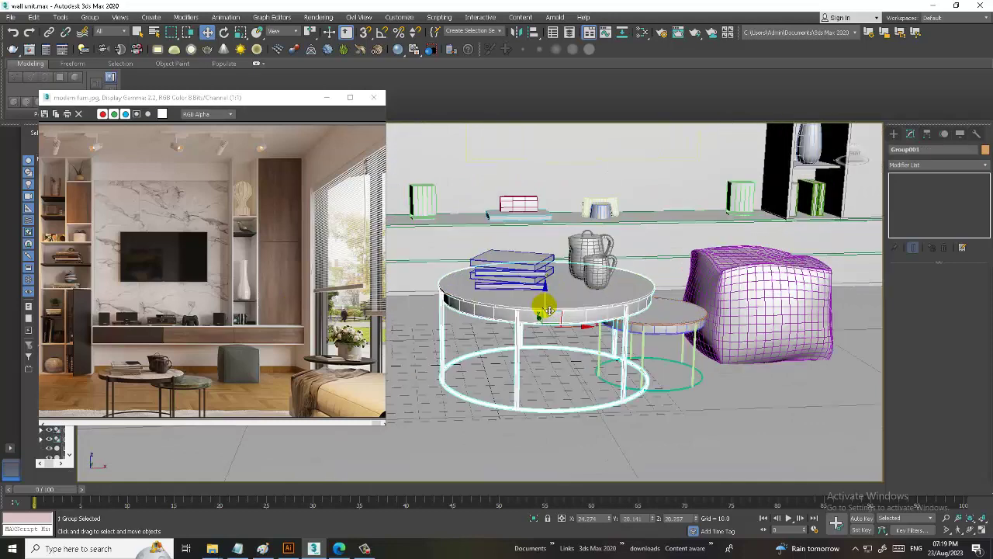
{"action": "left_click", "coordinate": [516, 277], "text": "ctrl"}
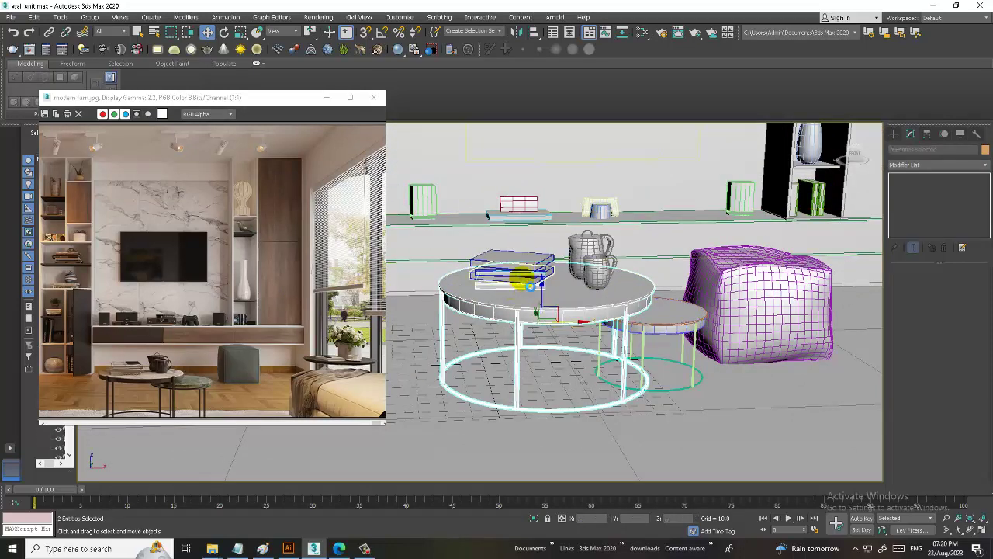
{"action": "scroll", "coordinate": [531, 283], "scroll_direction": "down", "scroll_amount": 4}
{"action": "left_click", "coordinate": [549, 307], "text": "ctrl"}
{"action": "left_click_drag", "start_coordinate": [548, 307], "coordinate": [695, 322], "text": "shift"}
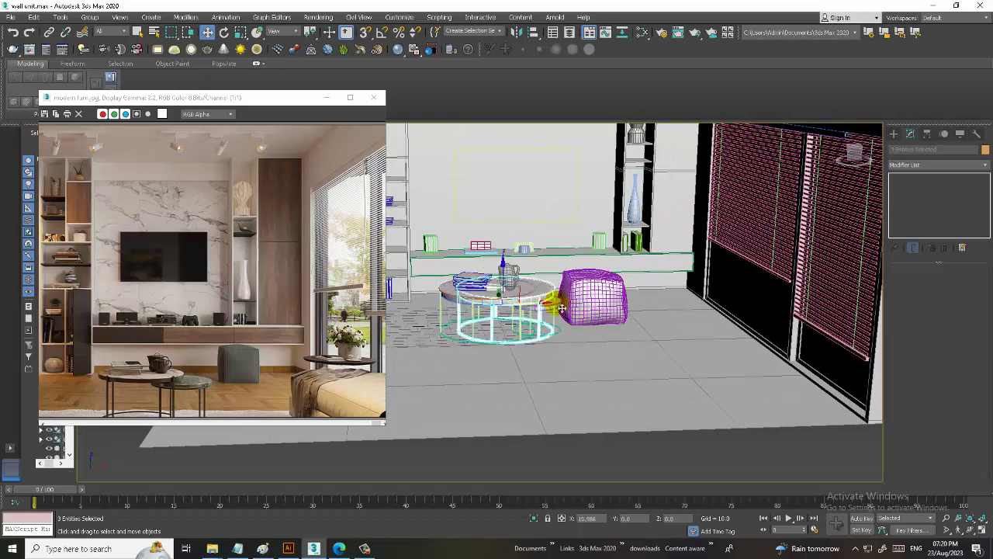
{"action": "left_click", "coordinate": [499, 320]}
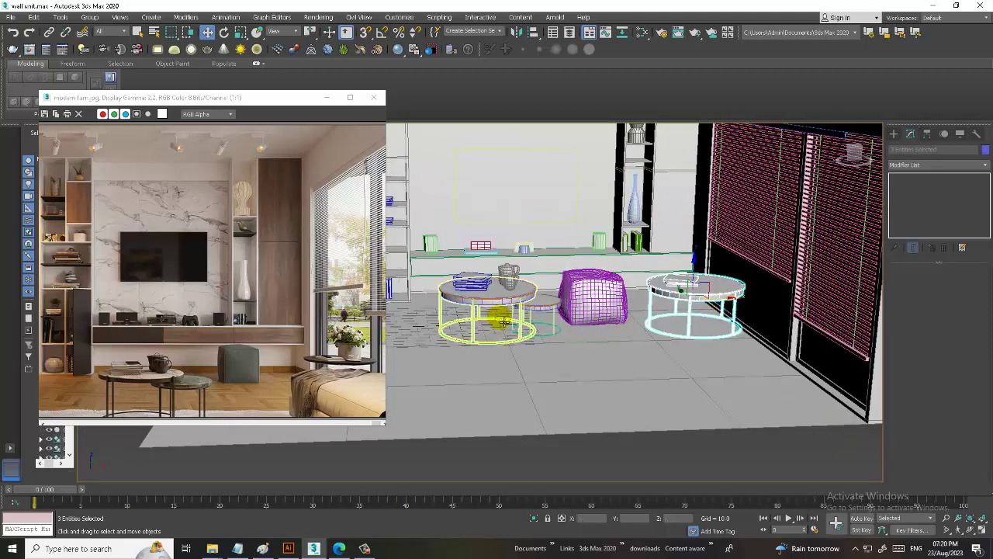
Shrink the copied side table uniformly and lower it onto the floor.
{"action": "middle_click_drag", "start_coordinate": [683, 310], "coordinate": [699, 305], "text": "alt"}
{"action": "key", "text": "r"}
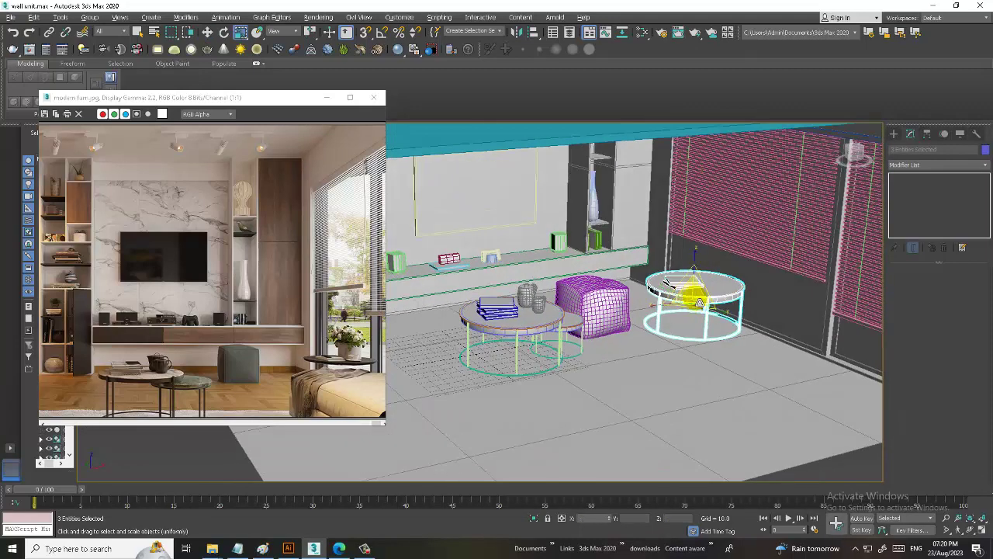
{"action": "left_click_drag", "start_coordinate": [666, 282], "coordinate": [673, 289]}
{"action": "key", "text": "w"}
{"action": "middle_click_drag", "start_coordinate": [675, 296], "coordinate": [726, 314], "text": "alt"}
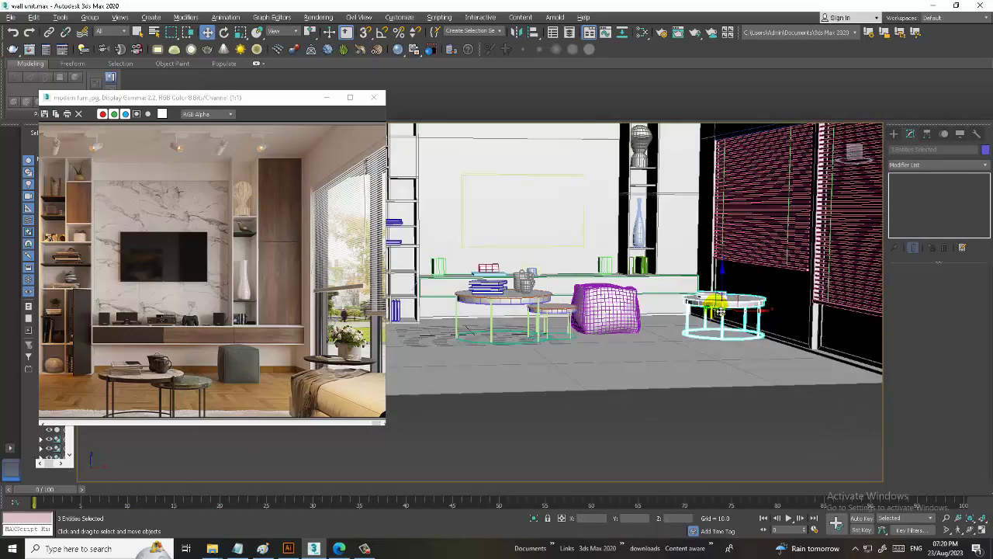
{"action": "left_click_drag", "start_coordinate": [732, 286], "coordinate": [733, 294]}
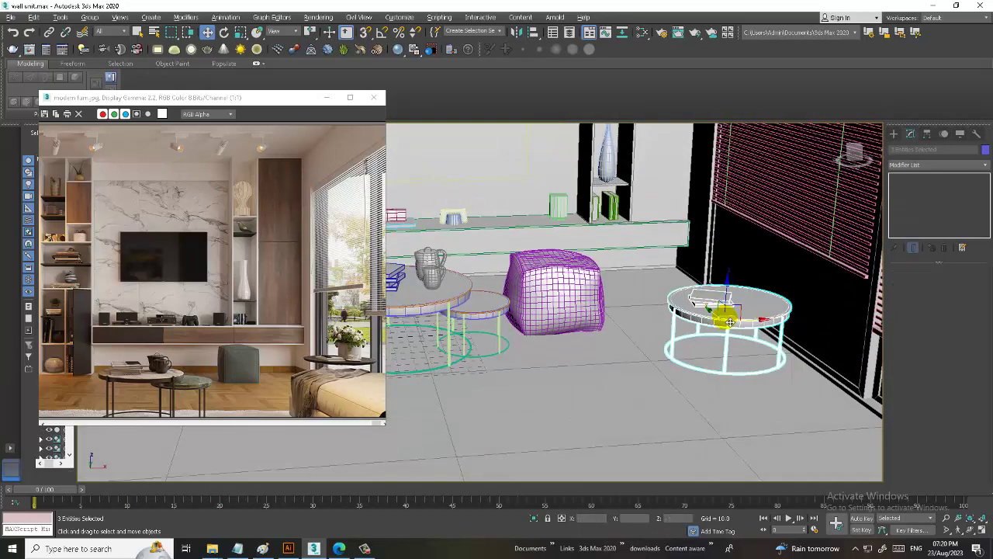
{"action": "middle_click_drag", "start_coordinate": [733, 293], "coordinate": [733, 318], "text": "alt"}
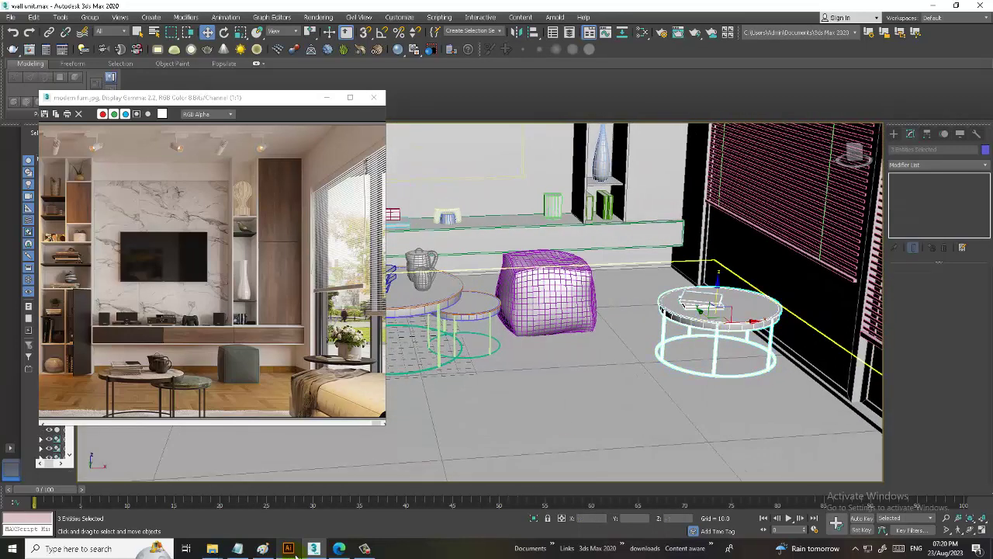
{"action": "left_click", "coordinate": [367, 549]}
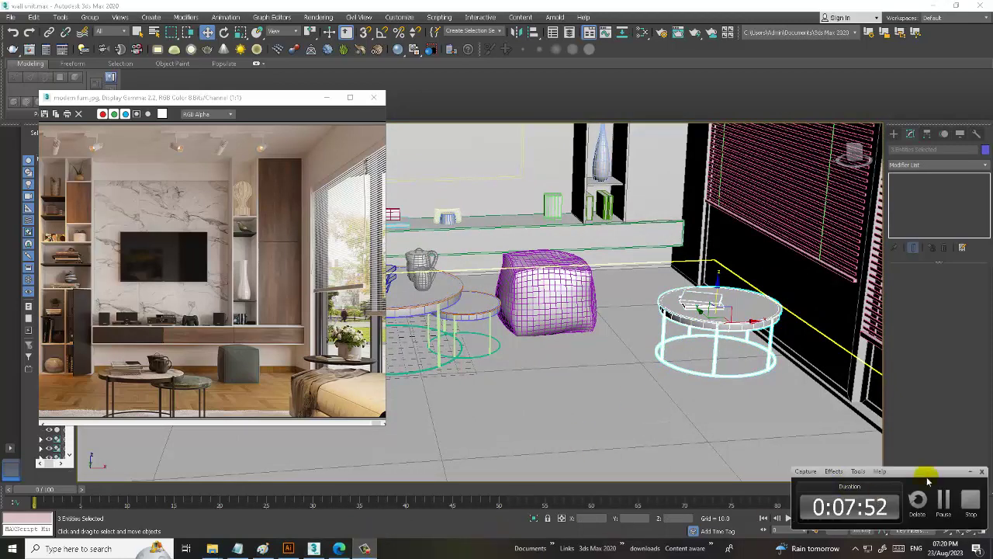
{"action": "left_click", "coordinate": [971, 472]}
{"action": "left_click", "coordinate": [366, 548]}
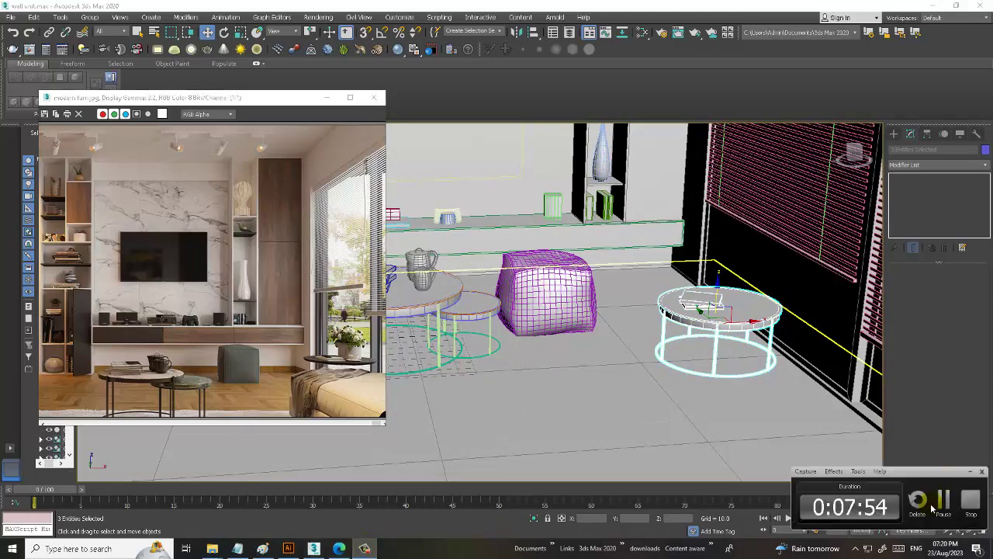
{"action": "left_click", "coordinate": [947, 503]}
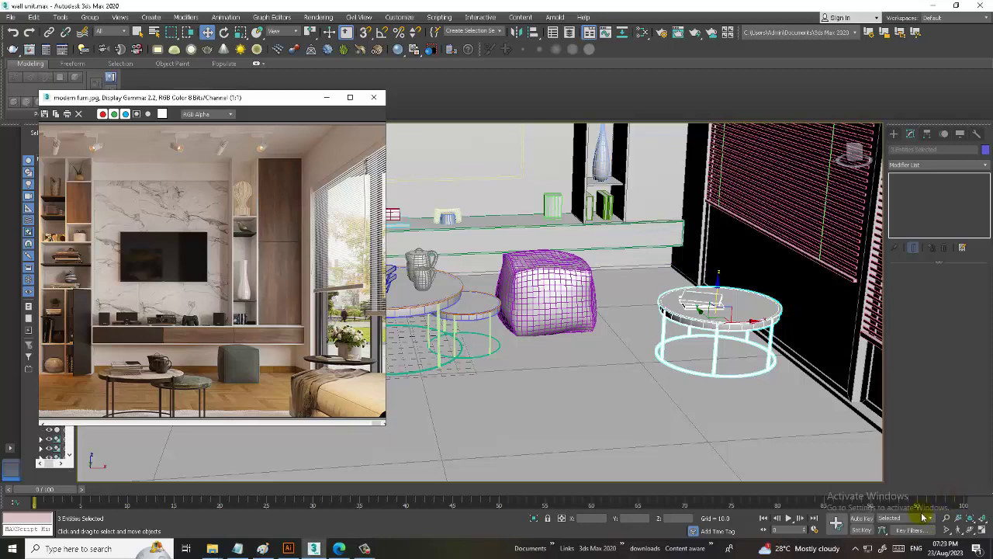
{"action": "scroll", "coordinate": [514, 477], "scroll_direction": "down", "scroll_amount": 8}
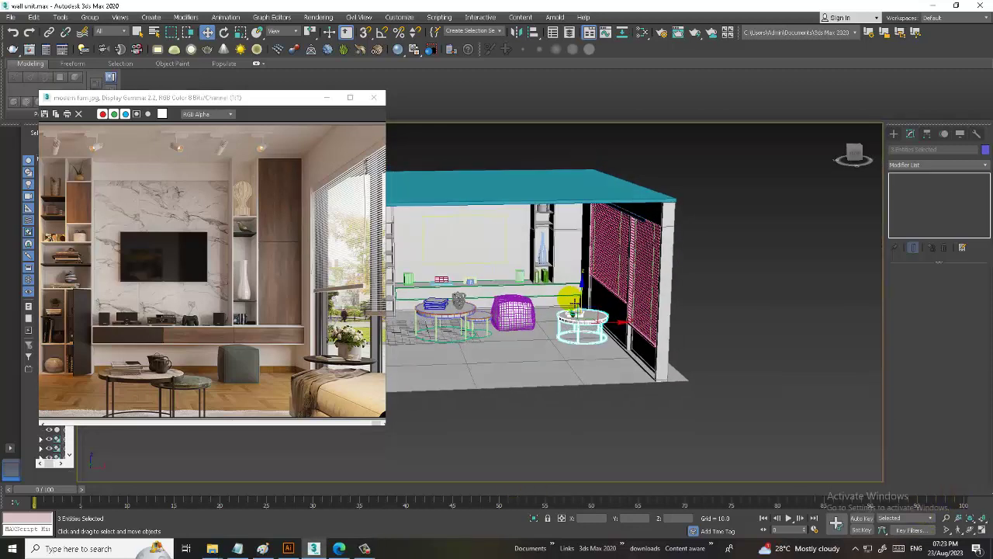
Widen the floor plane to the right by moving its vertices.
{"action": "mouse_move", "coordinate": [514, 477]}
{"action": "middle_mouse_down", "text": "alt"}
{"action": "mouse_move", "coordinate": [641, 288]}
{"action": "mouse_move", "coordinate": [641, 302]}
{"action": "mouse_move", "coordinate": [624, 289]}
{"action": "mouse_move", "coordinate": [658, 292]}
{"action": "mouse_move", "coordinate": [633, 303]}
{"action": "mouse_move", "coordinate": [599, 284]}
{"action": "mouse_move", "coordinate": [594, 357]}
{"action": "mouse_move", "coordinate": [632, 390]}
{"action": "middle_mouse_up", "text": "alt"}
{"action": "scroll", "coordinate": [615, 272], "scroll_direction": "up", "scroll_amount": 3}
{"action": "left_click", "coordinate": [632, 391]}
{"action": "scroll", "coordinate": [694, 396], "scroll_direction": "down", "scroll_amount": 3}
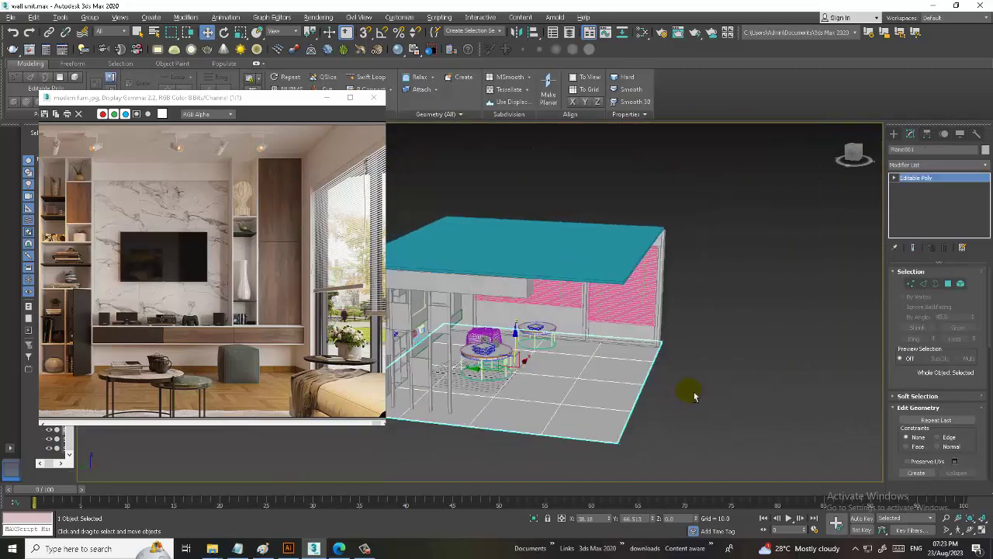
{"action": "middle_click_drag", "start_coordinate": [694, 396], "coordinate": [704, 364], "text": "alt"}
{"action": "key", "text": "1"}
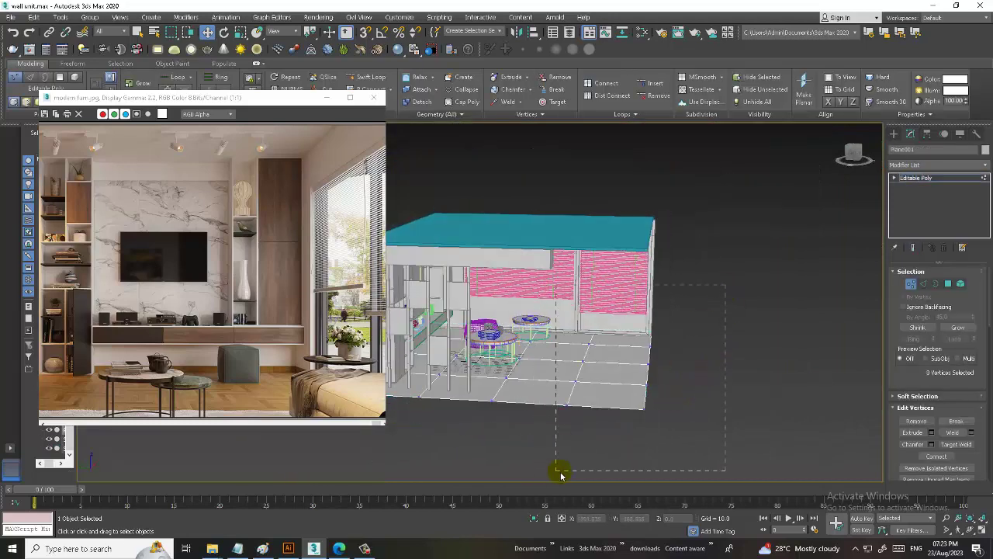
{"action": "key", "text": "F3"}
{"action": "left_click_drag", "start_coordinate": [584, 372], "coordinate": [625, 366]}
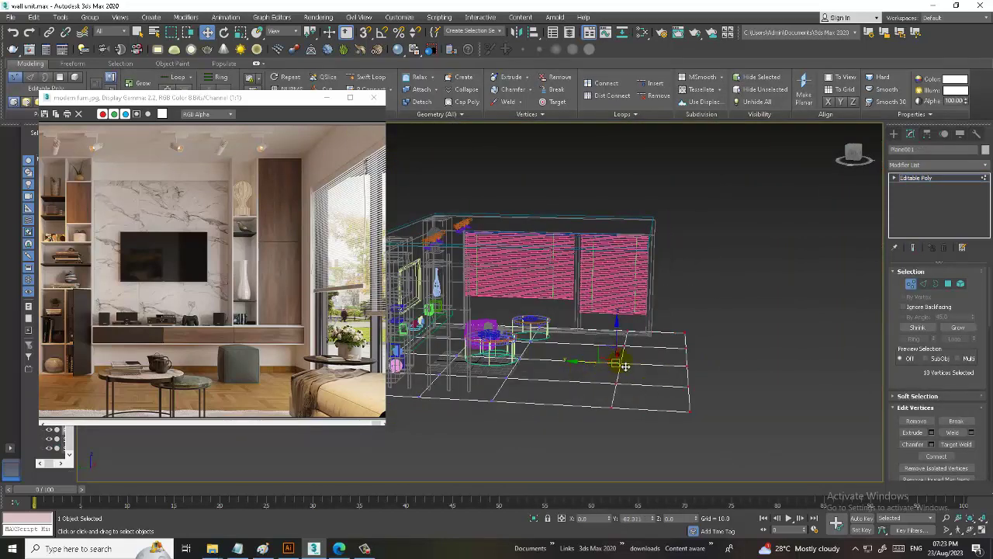
{"action": "left_click", "coordinate": [942, 178]}
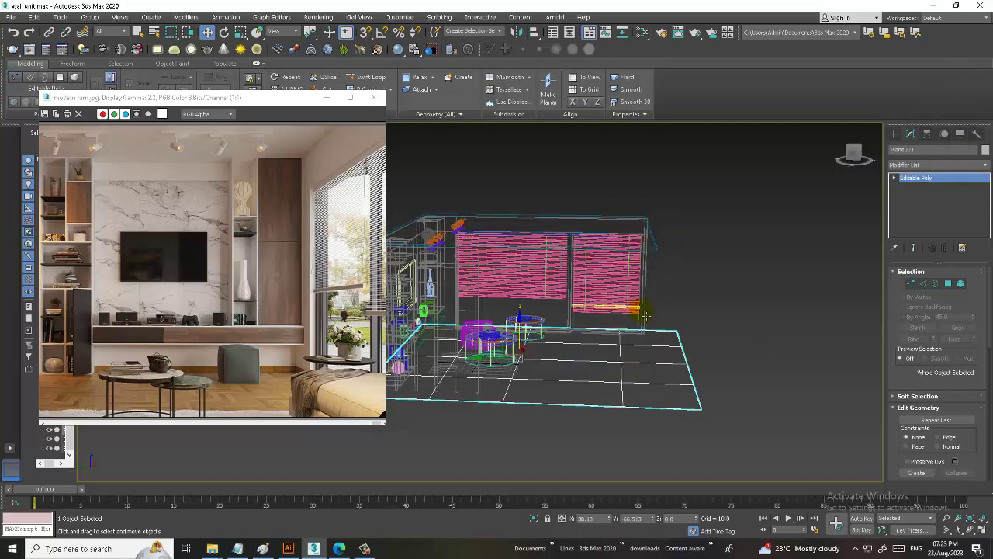
Stretch the wall box wider by moving its right-side vertices.
{"action": "left_click", "coordinate": [578, 219]}
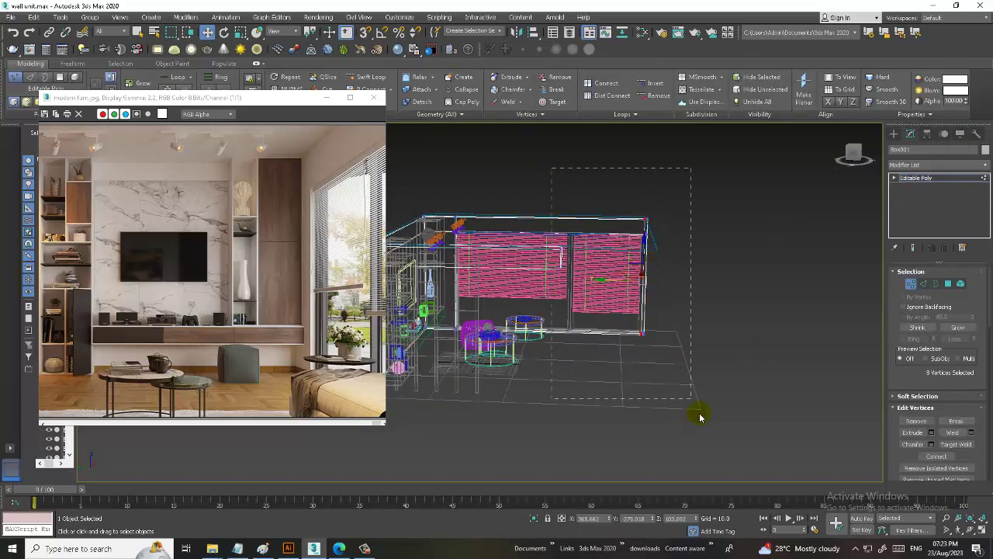
{"action": "left_click_drag", "start_coordinate": [606, 281], "coordinate": [643, 281]}
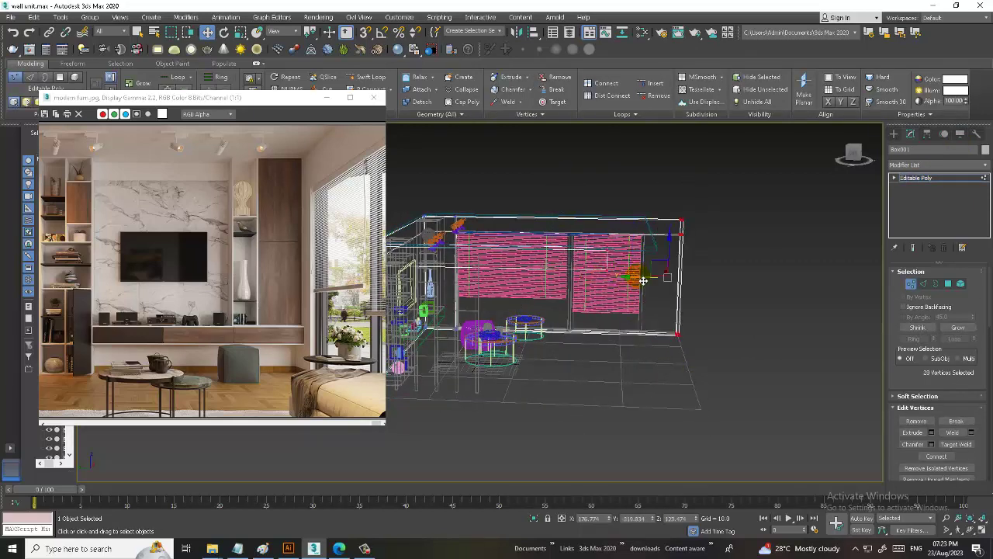
{"action": "middle_click_drag", "start_coordinate": [644, 281], "coordinate": [669, 294], "text": "alt"}
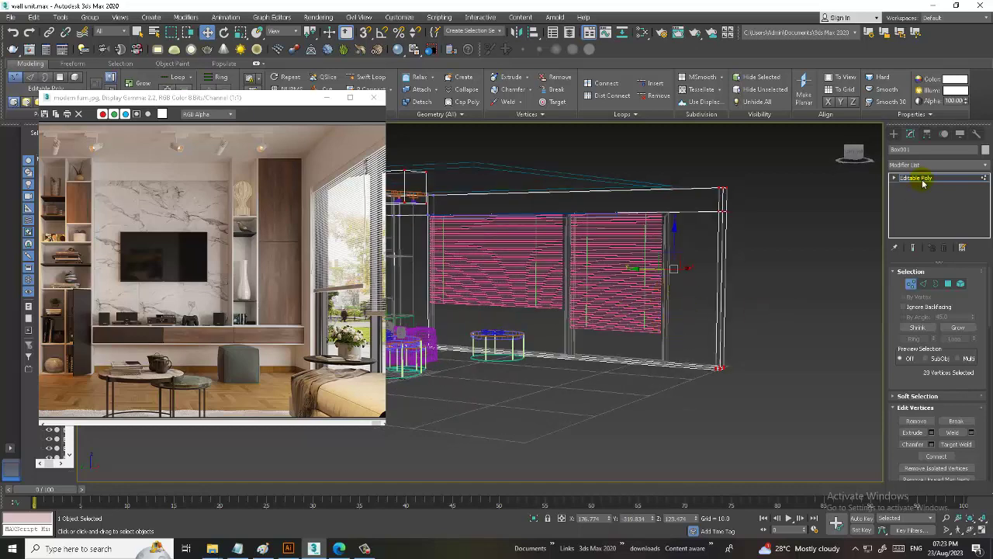
Slide the right blind panel toward the wall corner.
{"action": "left_click", "coordinate": [920, 180]}
{"action": "left_click", "coordinate": [666, 342]}
{"action": "key", "text": "F3"}
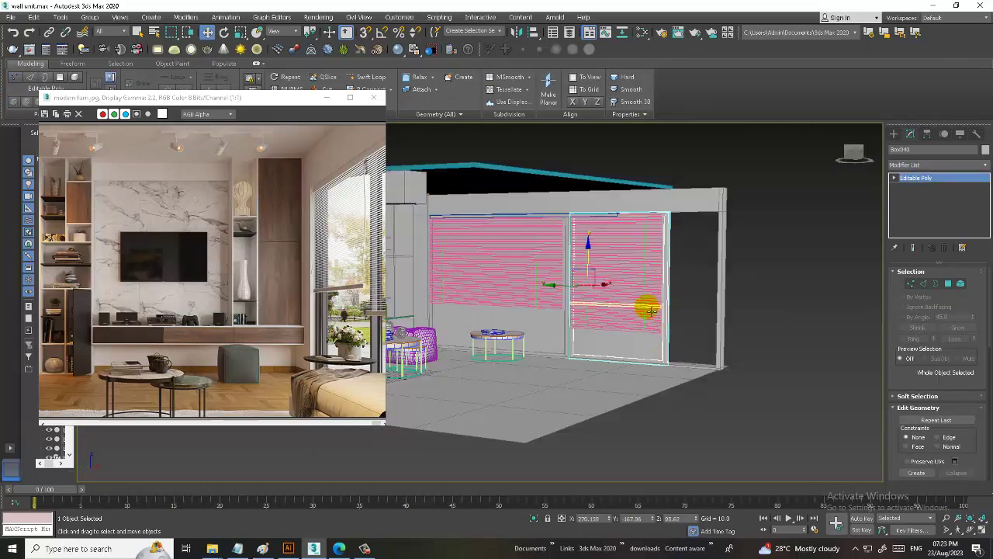
{"action": "scroll", "coordinate": [650, 310], "scroll_direction": "up", "scroll_amount": 1}
{"action": "left_click_drag", "start_coordinate": [614, 288], "coordinate": [606, 299]}
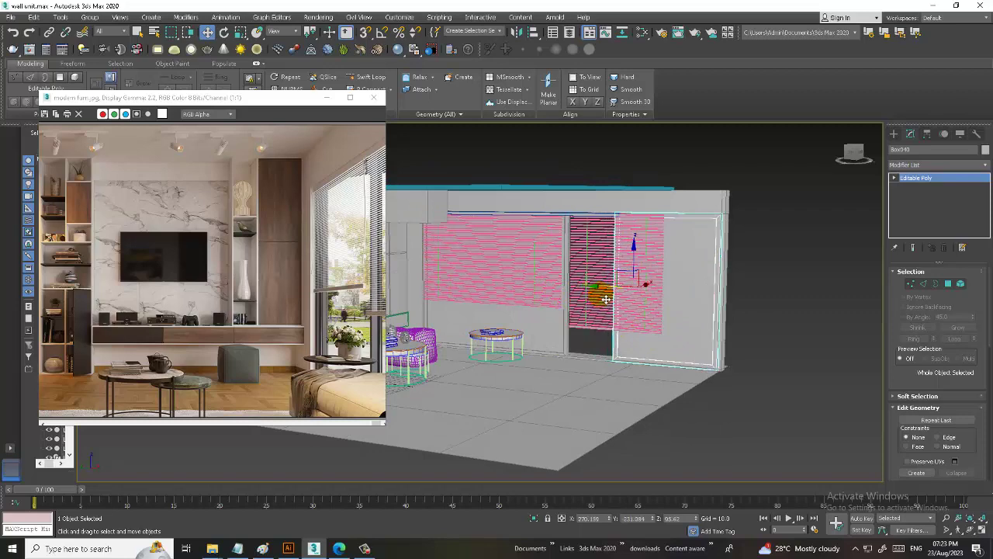
{"action": "middle_click_drag", "start_coordinate": [606, 298], "coordinate": [565, 301], "text": "alt"}
Push the wall's lower-corner vertices slightly right beside the left blind.
{"action": "left_click", "coordinate": [556, 332]}
{"action": "middle_click_drag", "start_coordinate": [580, 344], "coordinate": [609, 208], "text": "alt"}
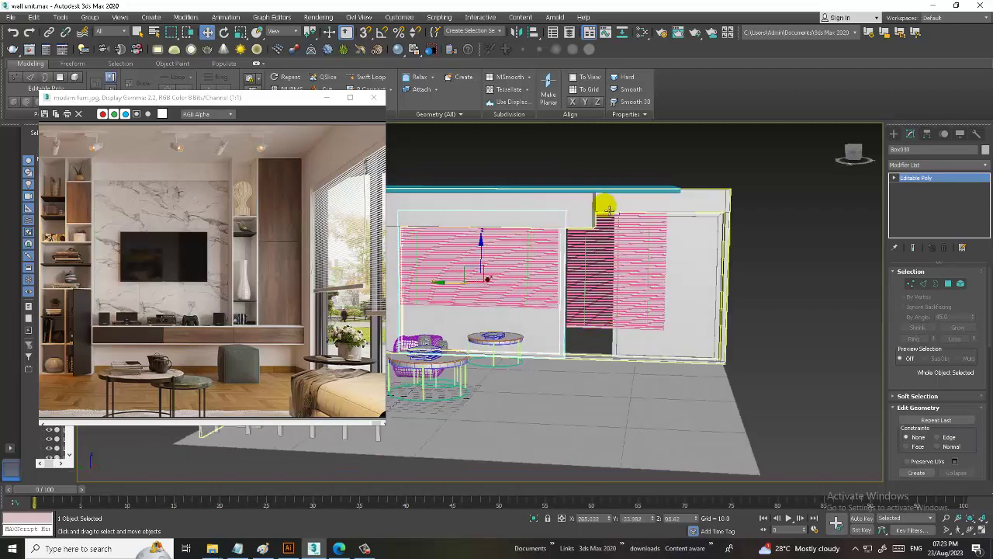
{"action": "key", "text": "1"}
{"action": "left_click", "coordinate": [561, 354]}
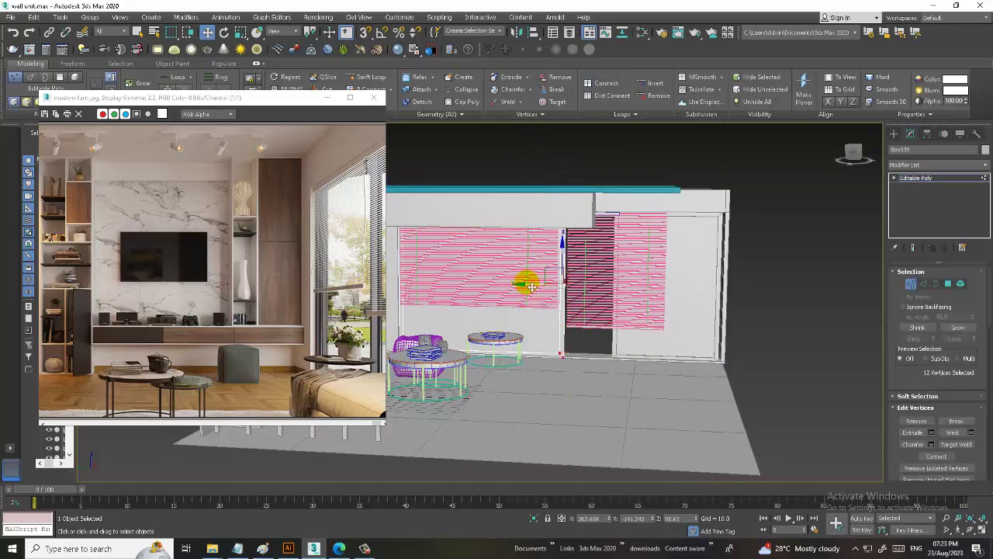
{"action": "left_click_drag", "start_coordinate": [530, 287], "coordinate": [538, 287]}
{"action": "key", "text": "F3"}
{"action": "key", "text": "ctrl+z"}
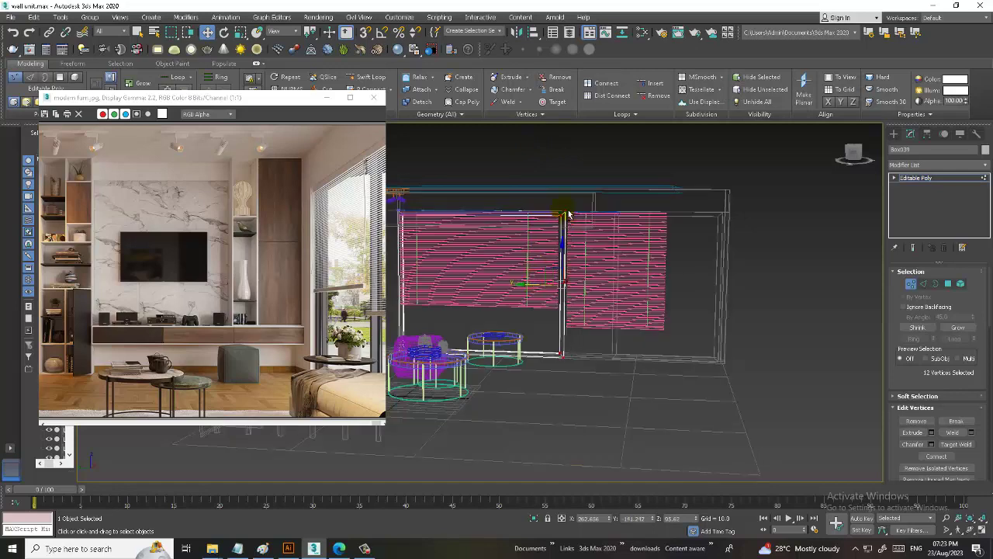
{"action": "left_click_drag", "start_coordinate": [535, 287], "coordinate": [545, 287]}
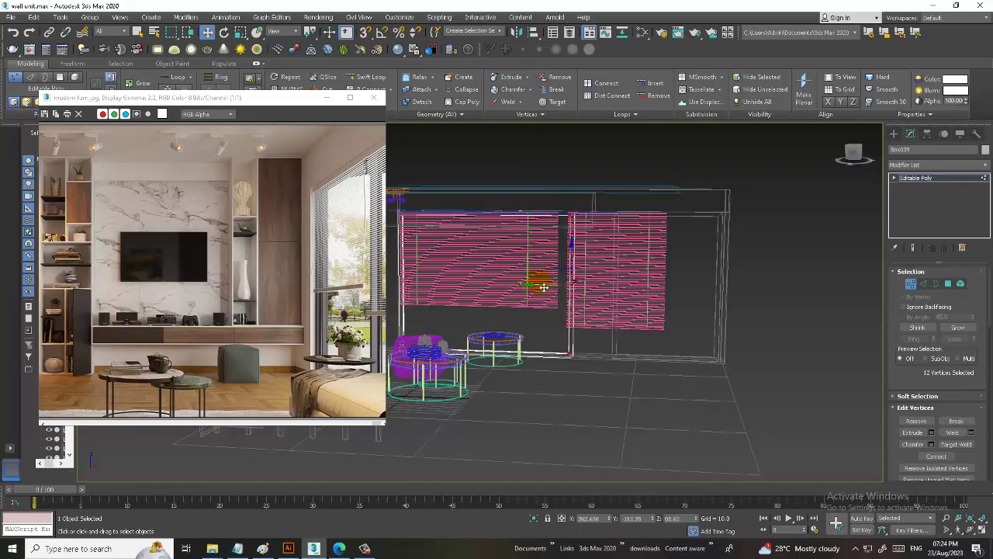
Pull the right-hand wall box's edge back left to align with the blinds.
{"action": "left_click", "coordinate": [621, 353]}
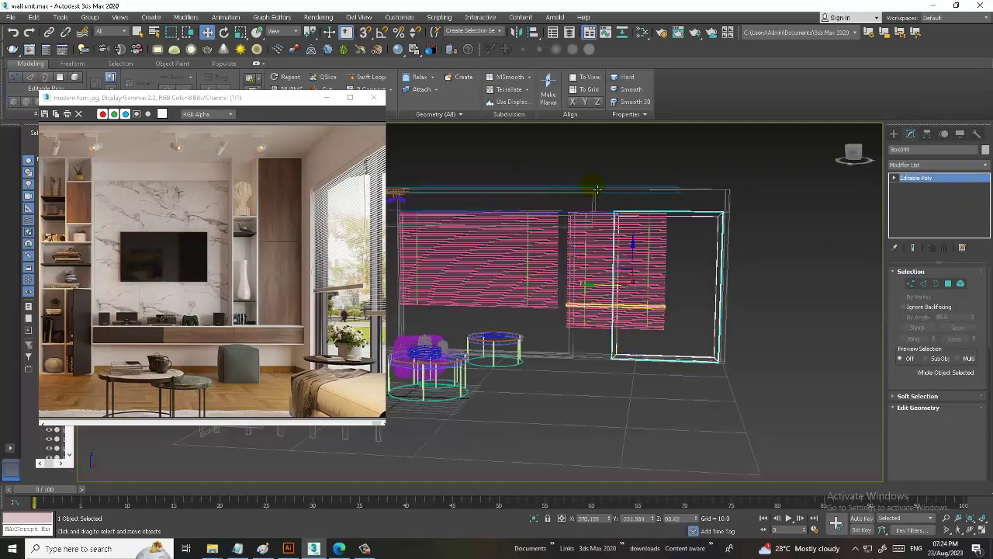
{"action": "left_click_drag", "start_coordinate": [595, 291], "coordinate": [555, 291]}
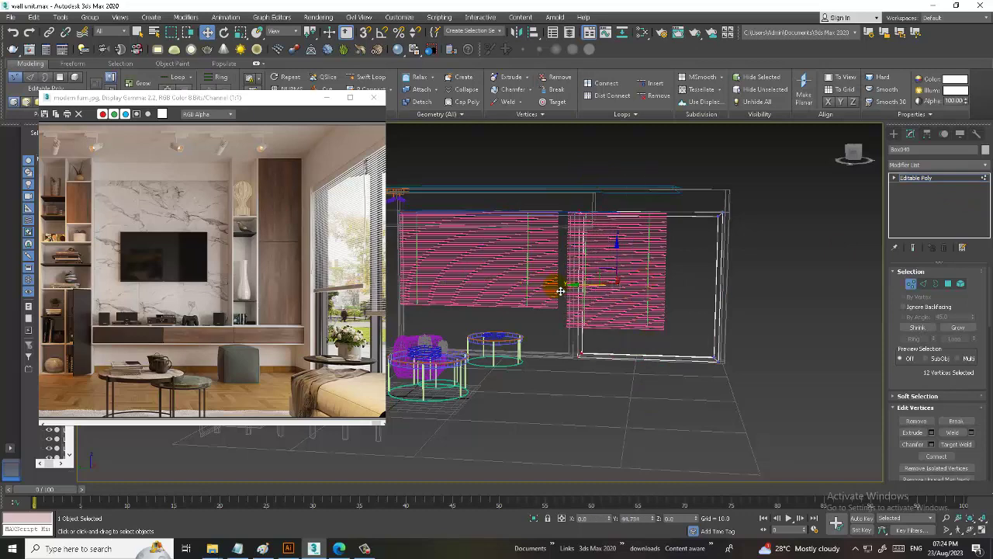
{"action": "key", "text": "F3"}
{"action": "scroll", "coordinate": [613, 334], "scroll_direction": "down", "scroll_amount": 3}
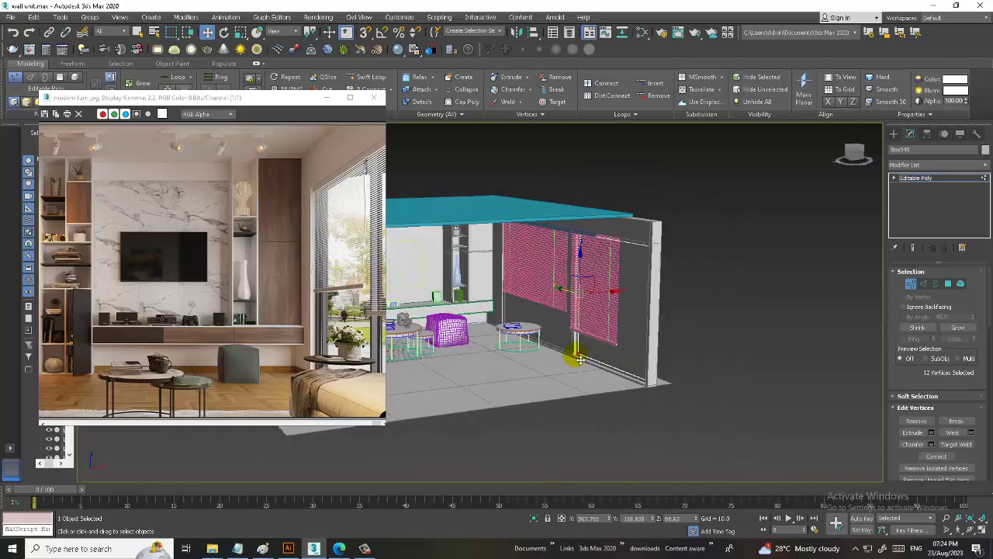
{"action": "scroll", "coordinate": [650, 330], "scroll_direction": "up", "scroll_amount": 5}
{"action": "middle_click_drag", "start_coordinate": [650, 330], "coordinate": [713, 306], "text": "alt"}
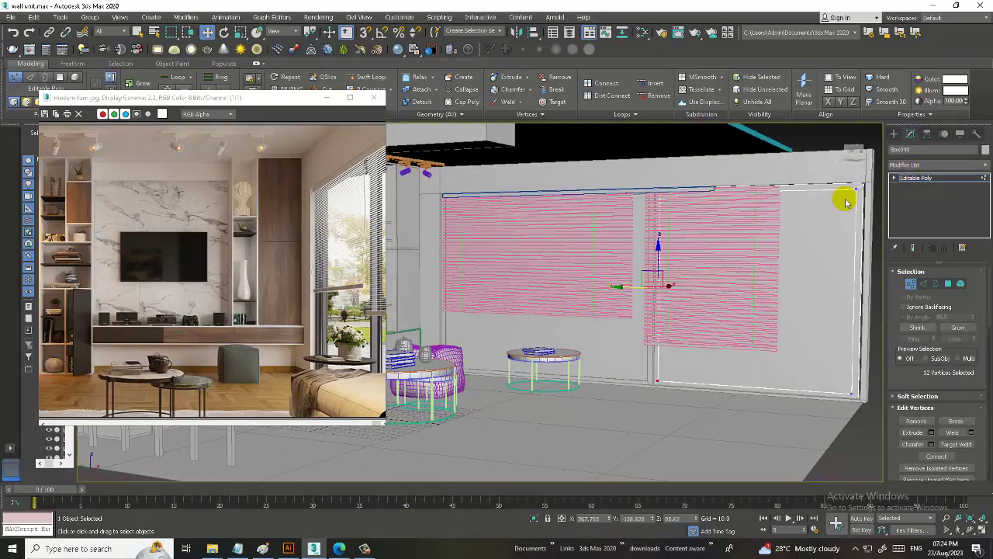
{"action": "left_click", "coordinate": [937, 180]}
Select the top-wall line and check its rendering settings, orbiting toward the blinds.
{"action": "left_click", "coordinate": [689, 193]}
{"action": "middle_click_drag", "start_coordinate": [689, 193], "coordinate": [691, 208], "text": "alt"}
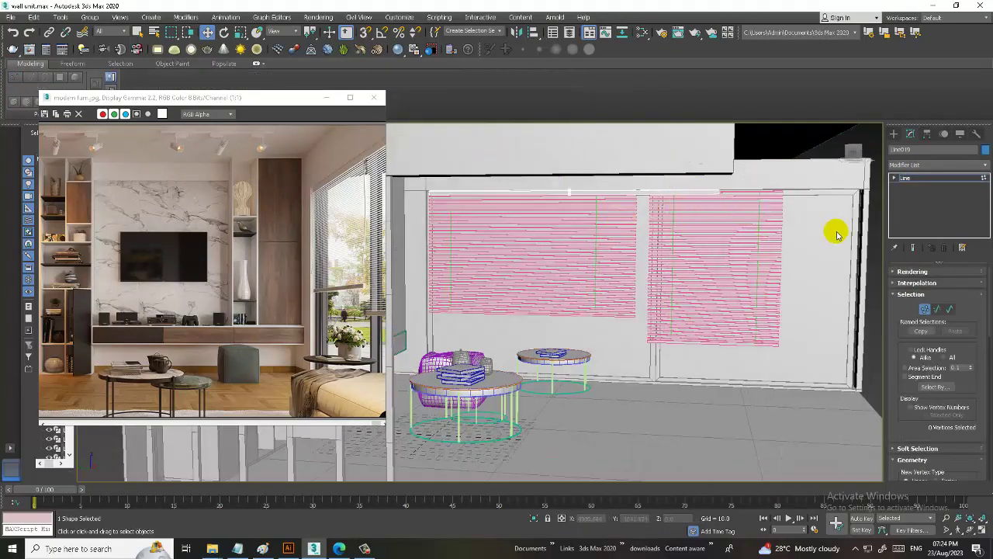
{"action": "left_click", "coordinate": [913, 271]}
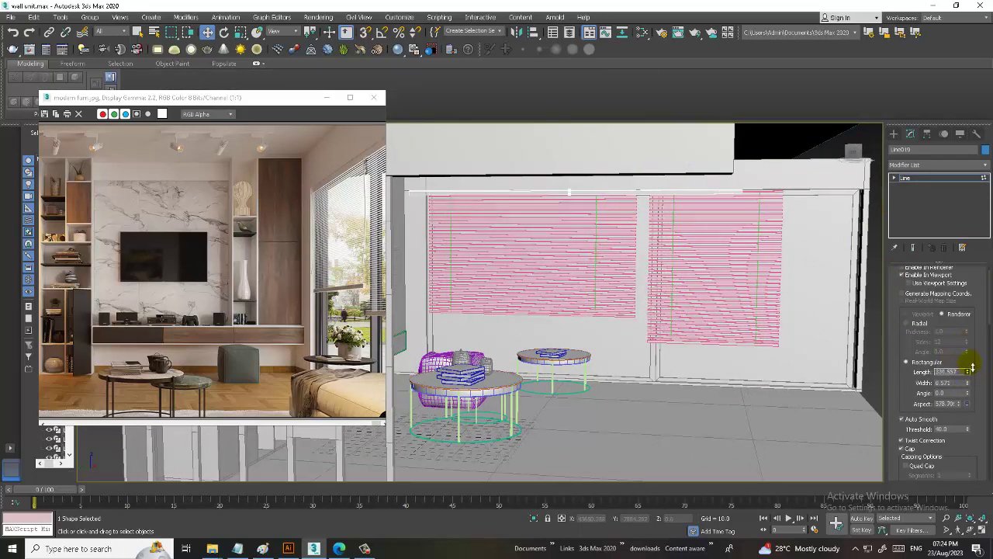
{"action": "left_click", "coordinate": [947, 180]}
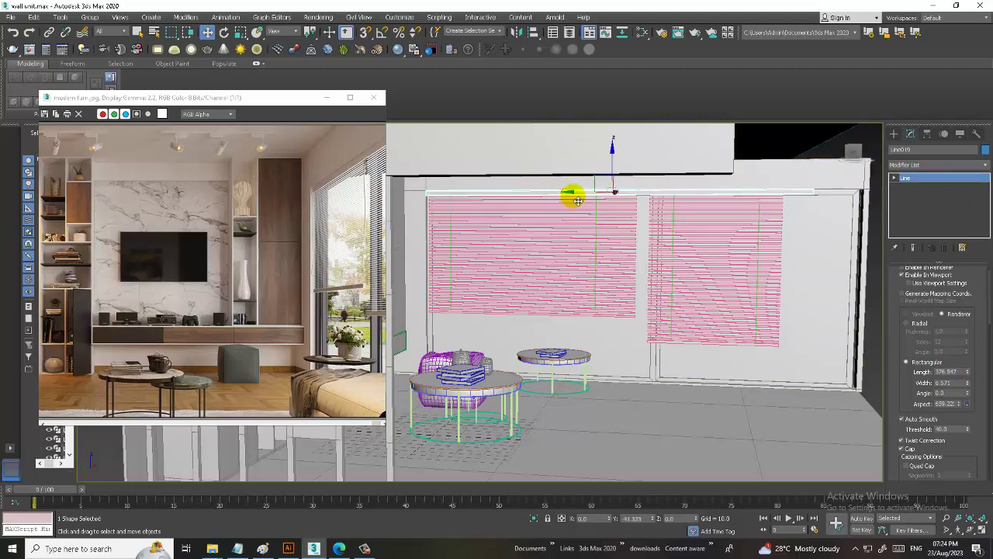
{"action": "mouse_move", "coordinate": [577, 201]}
{"action": "middle_mouse_down", "text": "alt"}
{"action": "mouse_move", "coordinate": [788, 236]}
{"action": "mouse_move", "coordinate": [710, 228]}
{"action": "middle_mouse_up", "text": "alt"}
{"action": "left_click", "coordinate": [946, 176]}
{"action": "middle_click_drag", "start_coordinate": [759, 247], "coordinate": [779, 165], "text": "alt"}
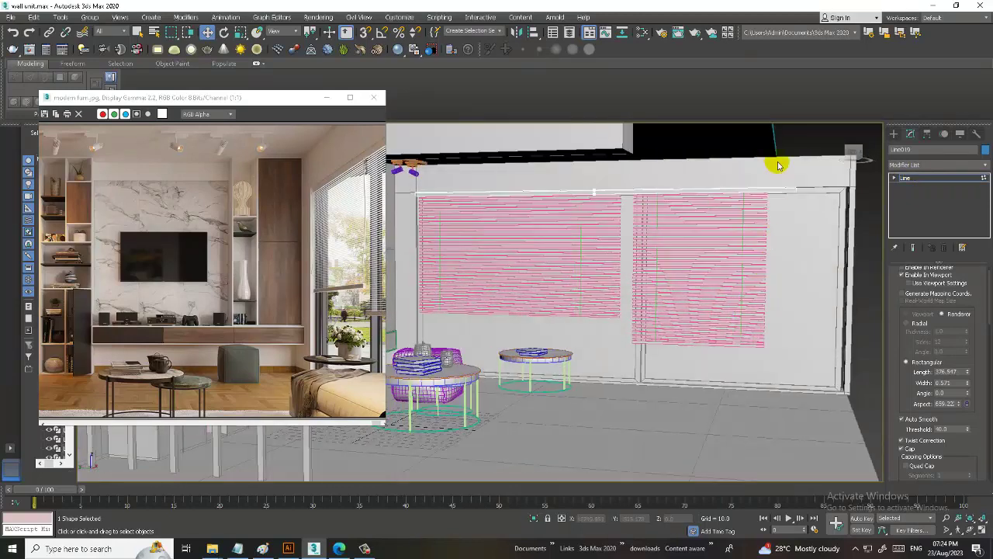
Window-select the right blind with rail Line019 and shift it further right along X.
{"action": "left_click_drag", "start_coordinate": [751, 287], "coordinate": [715, 357]}
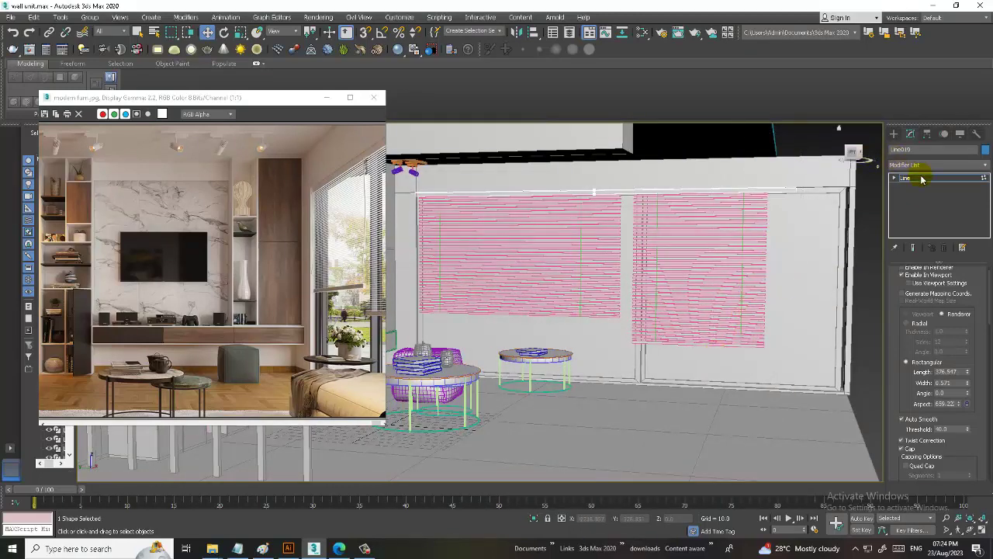
{"action": "left_click", "coordinate": [922, 179]}
{"action": "left_click_drag", "start_coordinate": [714, 337], "coordinate": [852, 146]}
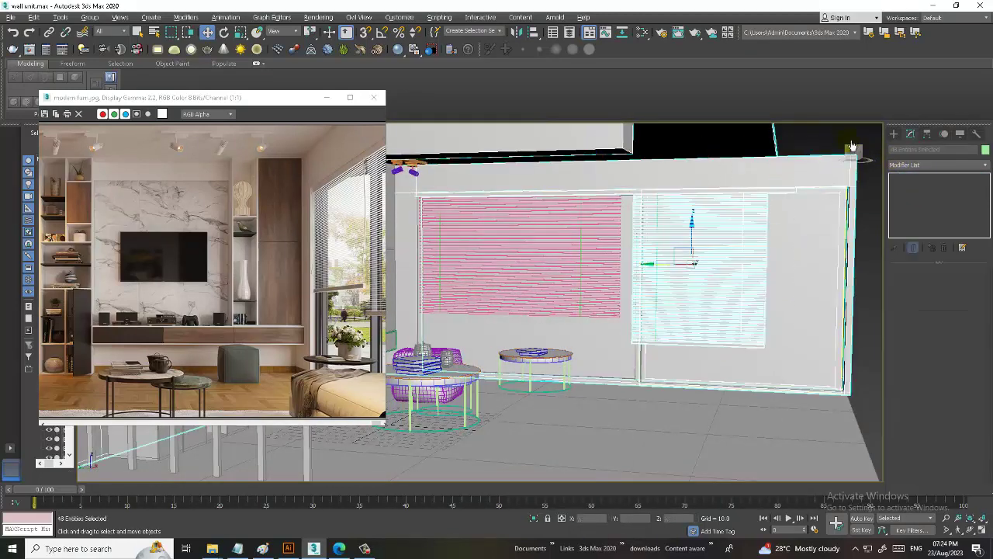
{"action": "left_click_drag", "start_coordinate": [534, 237], "coordinate": [594, 145]}
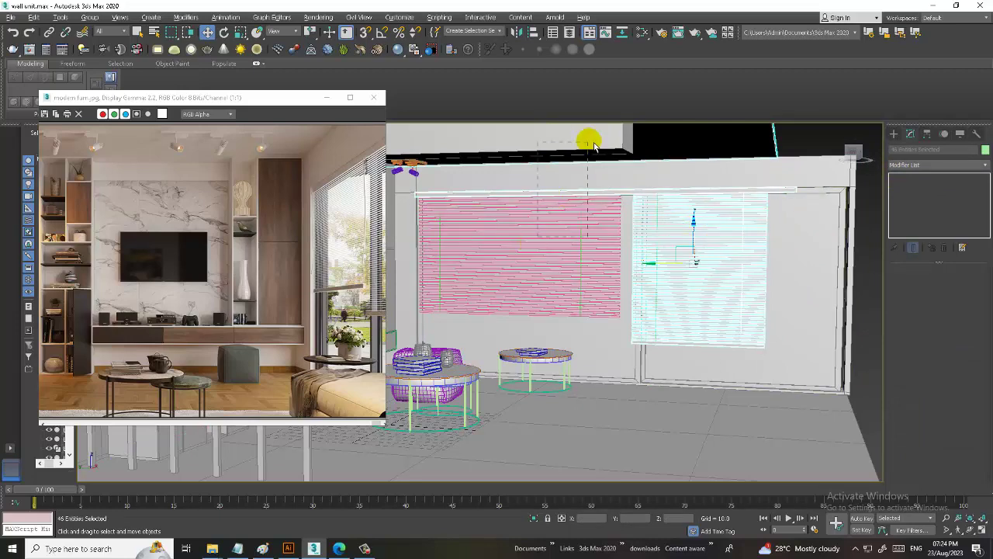
{"action": "left_click_drag", "start_coordinate": [650, 264], "coordinate": [687, 277]}
{"action": "scroll", "coordinate": [667, 279], "scroll_direction": "down", "scroll_amount": 3}
Window-select all parts of the left blind, trimming the selection to the blind shapes.
{"action": "middle_click_drag", "start_coordinate": [643, 284], "coordinate": [743, 284], "text": "alt"}
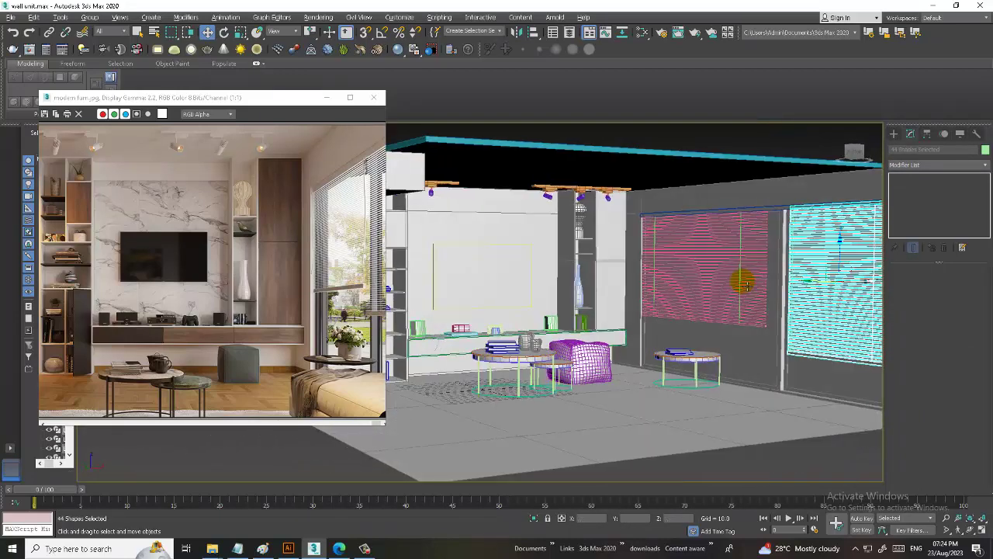
{"action": "scroll", "coordinate": [753, 287], "scroll_direction": "up", "scroll_amount": 3}
{"action": "scroll", "coordinate": [737, 264], "scroll_direction": "up", "scroll_amount": 2}
{"action": "left_click", "coordinate": [716, 168]}
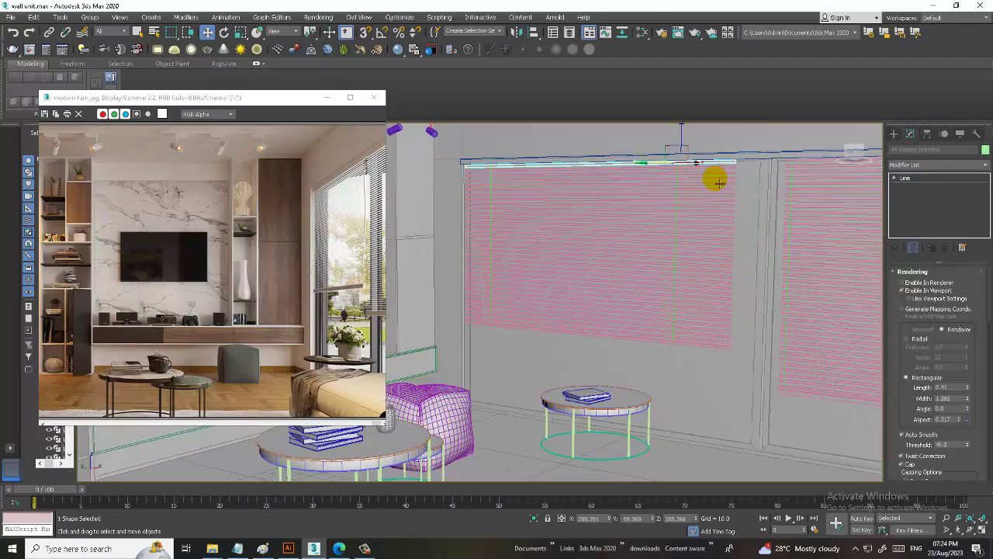
{"action": "scroll", "coordinate": [717, 188], "scroll_direction": "down", "scroll_amount": 3}
{"action": "scroll", "coordinate": [708, 184], "scroll_direction": "up", "scroll_amount": 2}
{"action": "left_click", "coordinate": [719, 133]}
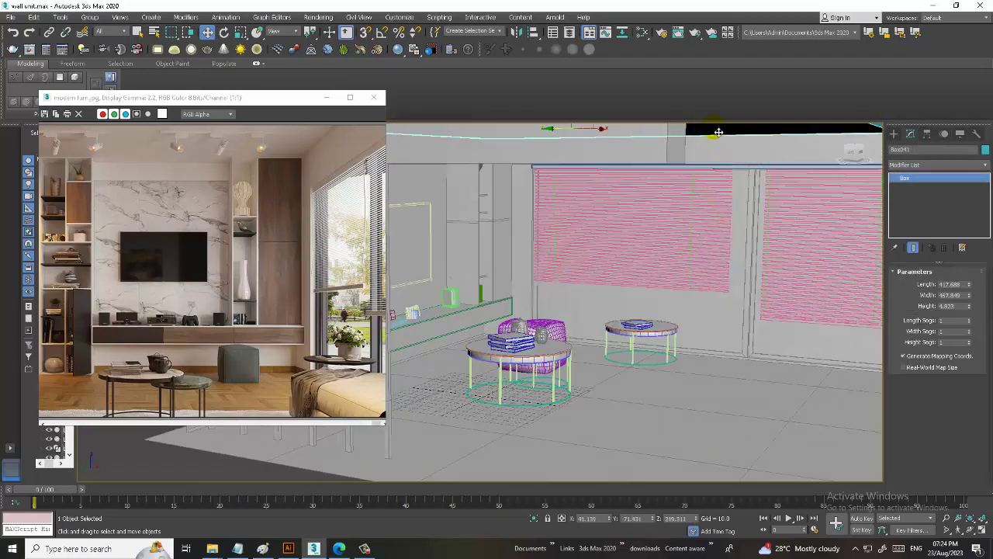
{"action": "middle_click_drag", "start_coordinate": [716, 134], "coordinate": [694, 186]}
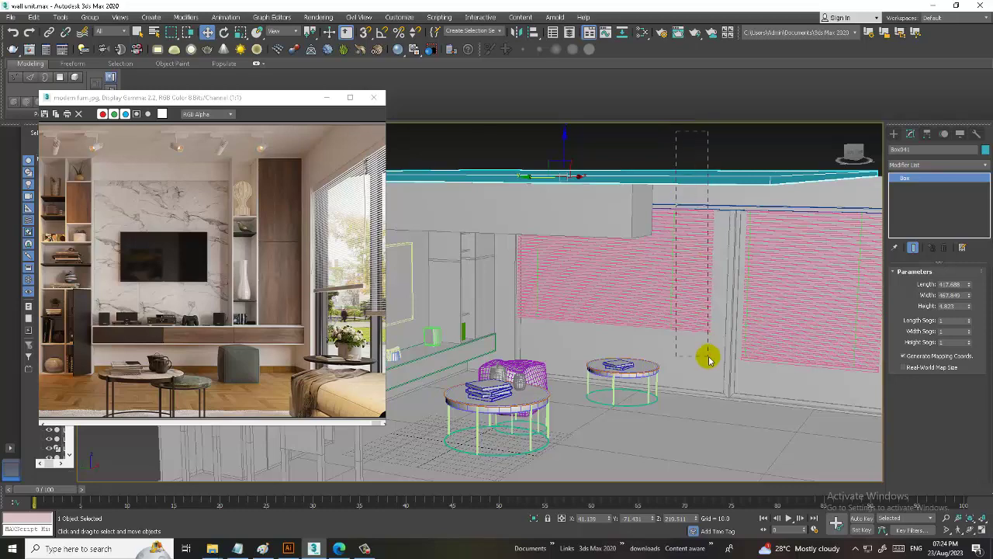
{"action": "left_click_drag", "start_coordinate": [676, 131], "coordinate": [709, 359]}
{"action": "scroll", "coordinate": [698, 237], "scroll_direction": "up", "scroll_amount": 4}
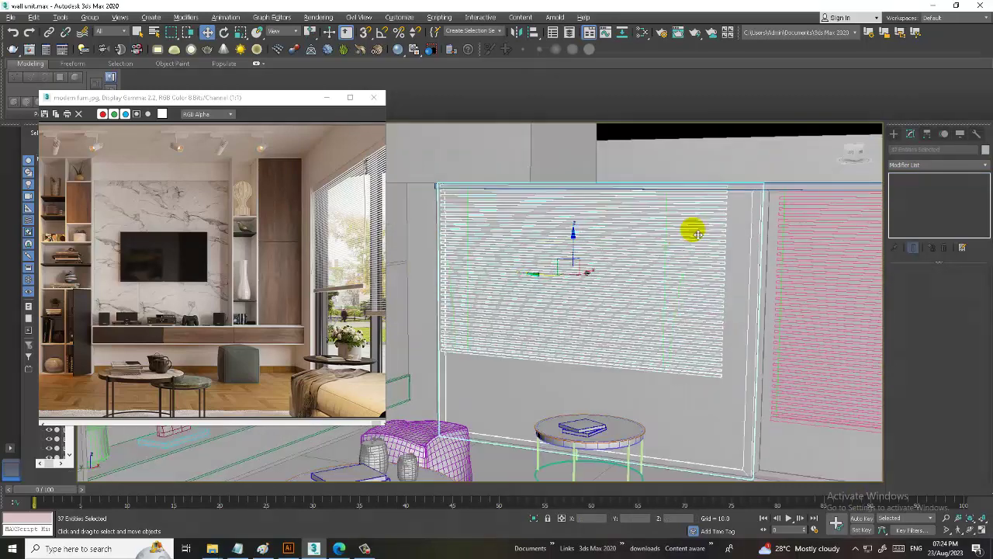
{"action": "left_click", "coordinate": [749, 237], "text": "alt"}
Scale the left blind wider, nudge it slightly right, then select everything in the scene.
{"action": "key", "text": "r"}
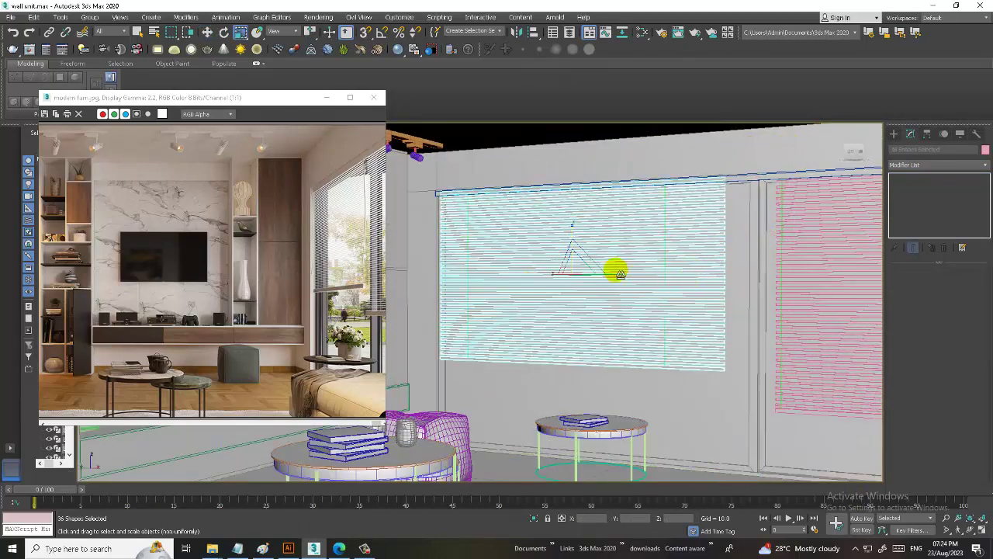
{"action": "left_click_drag", "start_coordinate": [620, 277], "coordinate": [625, 278]}
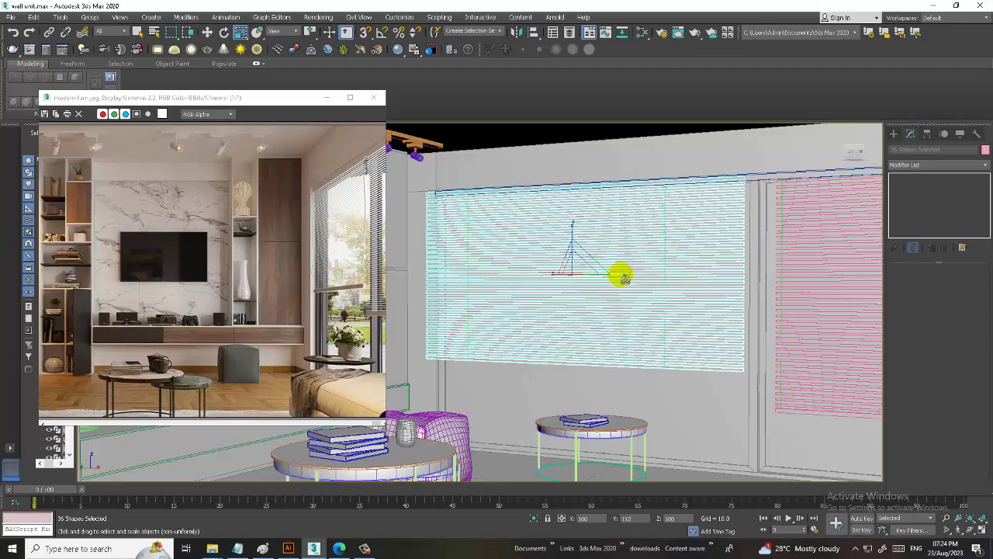
{"action": "key", "text": "w"}
{"action": "left_click_drag", "start_coordinate": [555, 278], "coordinate": [566, 278]}
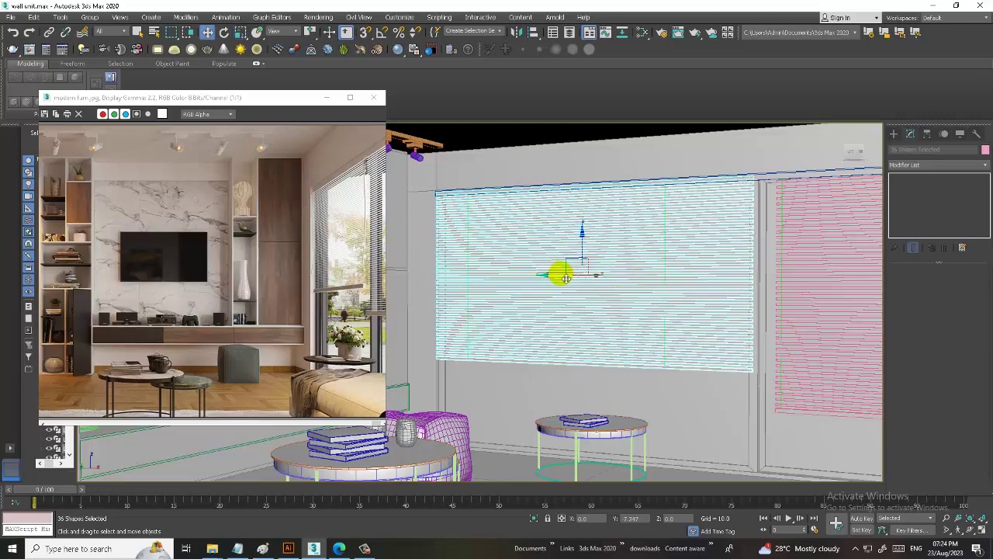
{"action": "mouse_move", "coordinate": [698, 285]}
{"action": "middle_mouse_down", "text": "alt"}
{"action": "mouse_move", "coordinate": [699, 277]}
{"action": "mouse_move", "coordinate": [614, 255]}
{"action": "mouse_move", "coordinate": [721, 287]}
{"action": "mouse_move", "coordinate": [739, 307]}
{"action": "mouse_move", "coordinate": [642, 296]}
{"action": "mouse_move", "coordinate": [714, 280]}
{"action": "mouse_move", "coordinate": [701, 281]}
{"action": "middle_mouse_up", "text": "alt"}
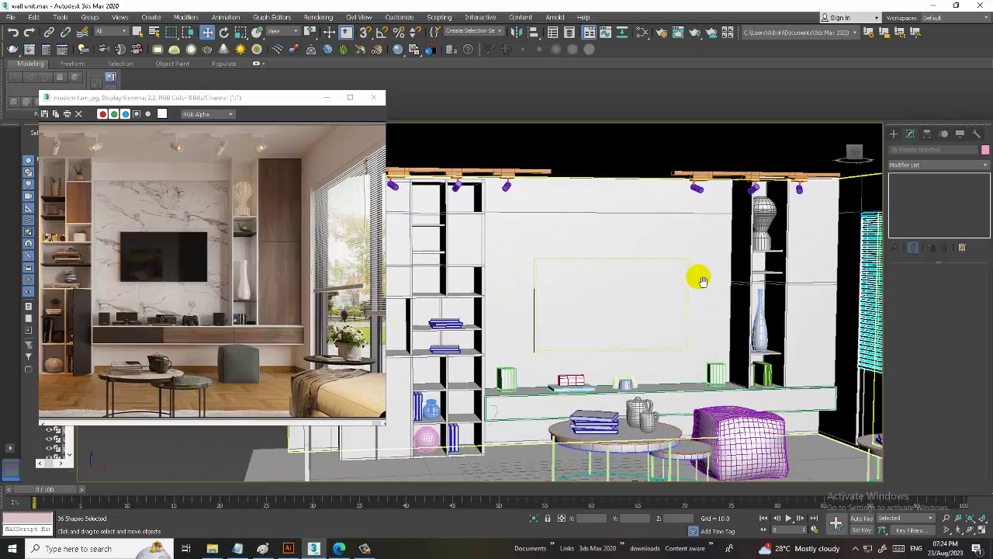
{"action": "key", "text": "ctrl+a"}
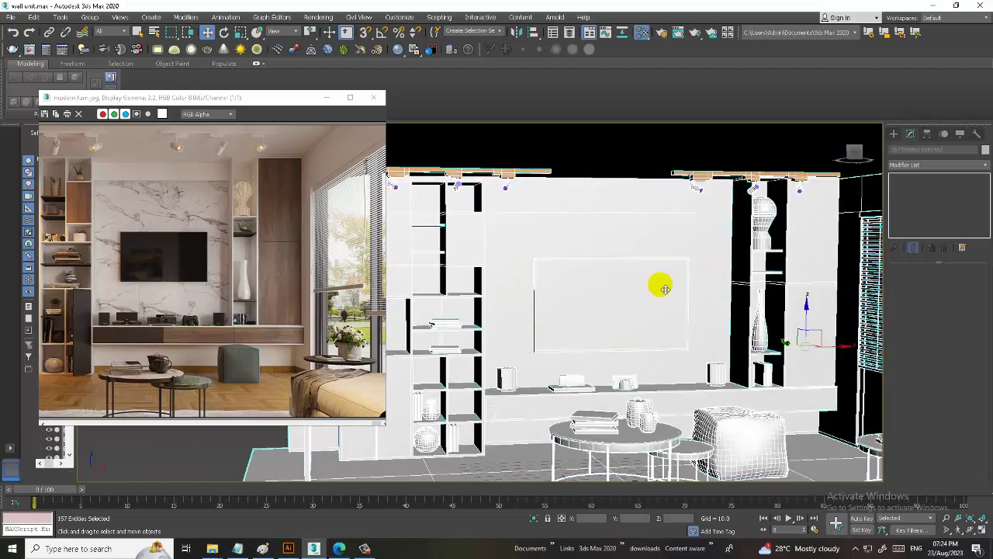
Open and close the Slate Material Editor, then bring up the Create panel's Standard Primitives.
{"action": "key", "text": "m"}
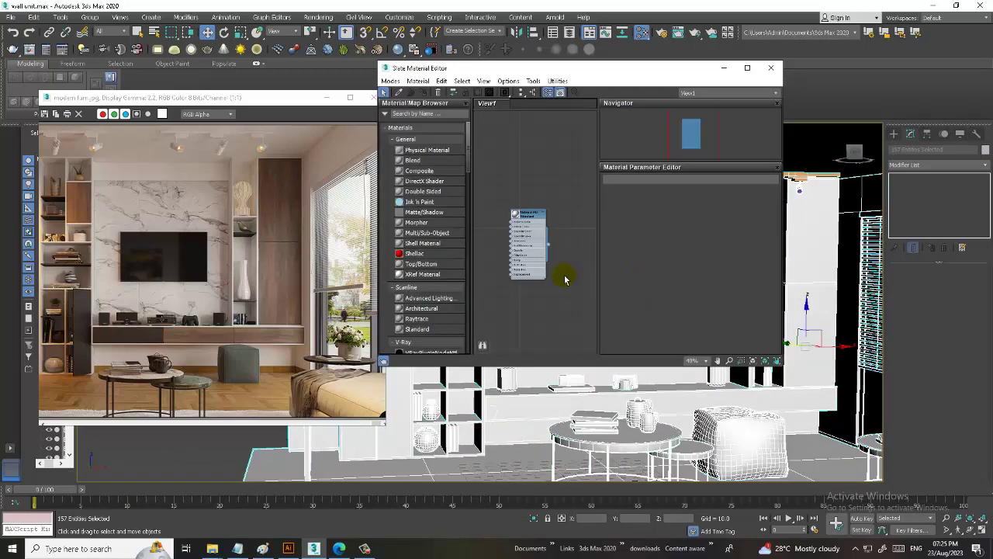
{"action": "left_click", "coordinate": [530, 216]}
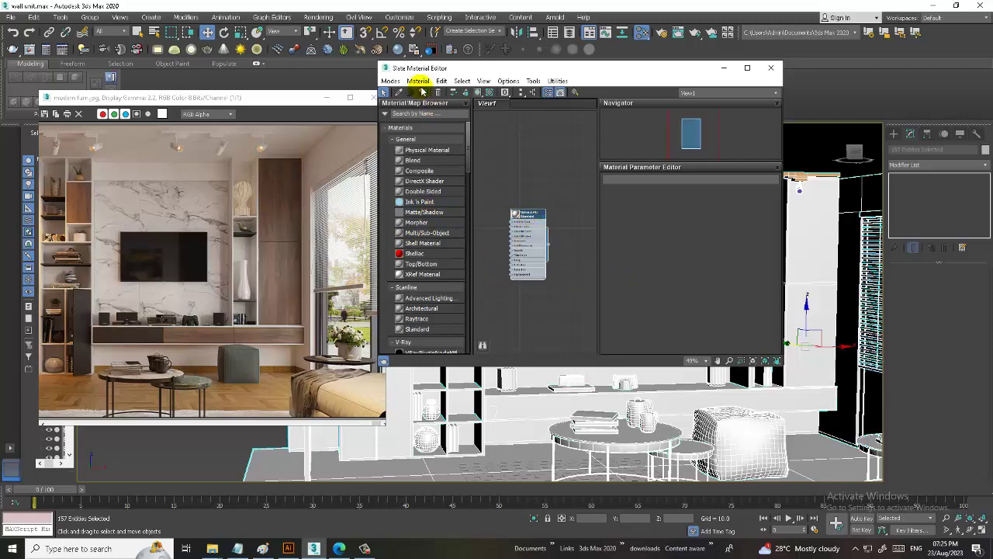
{"action": "left_click", "coordinate": [724, 68]}
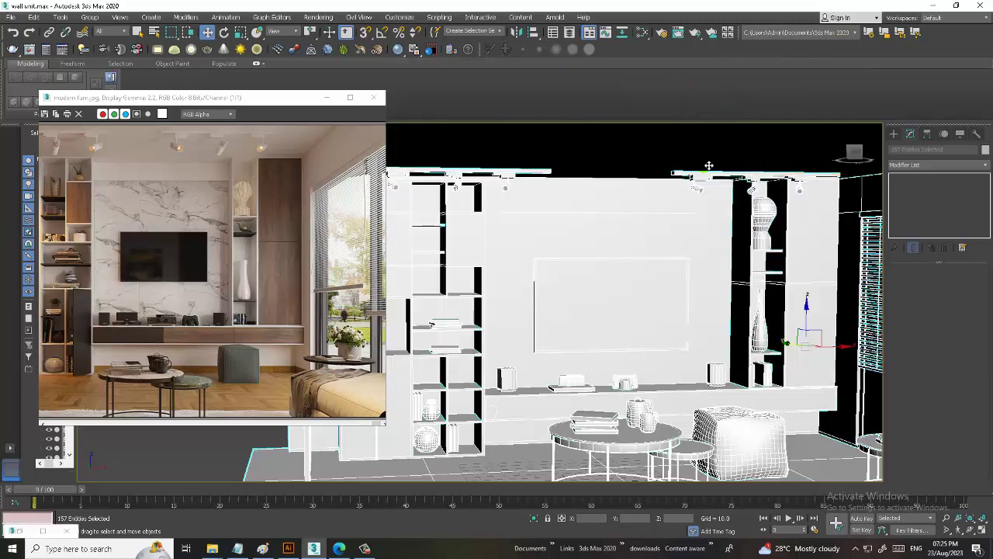
{"action": "mouse_move", "coordinate": [660, 271]}
{"action": "middle_mouse_down", "text": "alt"}
{"action": "mouse_move", "coordinate": [566, 266]}
{"action": "mouse_move", "coordinate": [582, 281]}
{"action": "mouse_move", "coordinate": [563, 288]}
{"action": "middle_mouse_up", "text": "alt"}
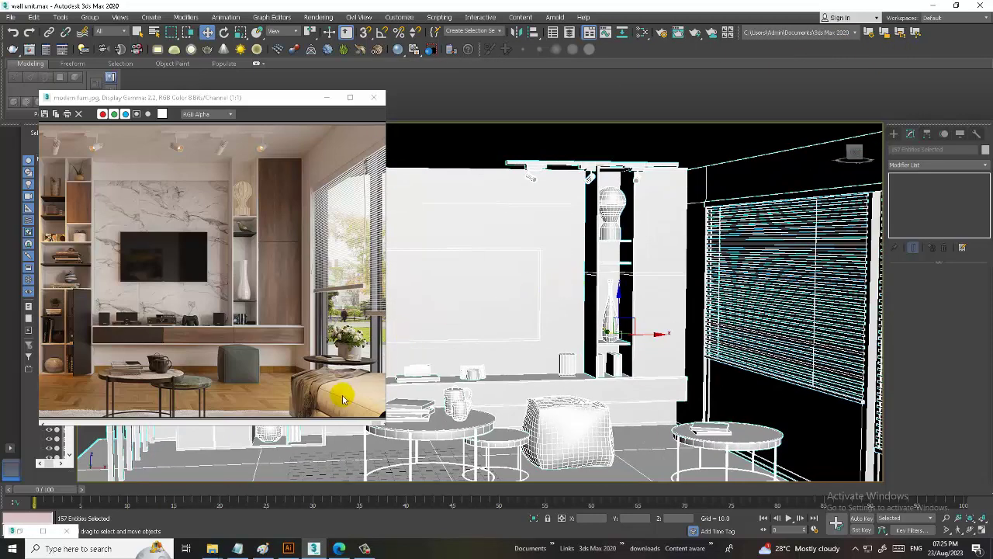
{"action": "mouse_move", "coordinate": [342, 399]}
{"action": "middle_mouse_down", "text": "alt"}
{"action": "mouse_move", "coordinate": [543, 304]}
{"action": "mouse_move", "coordinate": [665, 373]}
{"action": "middle_mouse_up", "text": "alt"}
{"action": "left_click", "coordinate": [894, 133]}
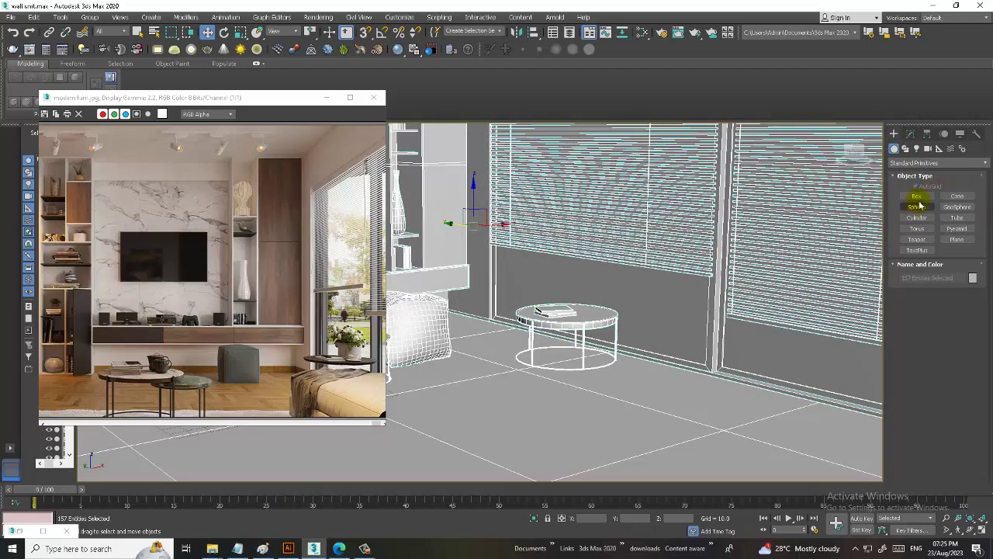
Draw an Extended Primitives ChamferBox slab on the floor below the window blinds.
{"action": "left_click", "coordinate": [912, 162]}
{"action": "left_click", "coordinate": [917, 172]}
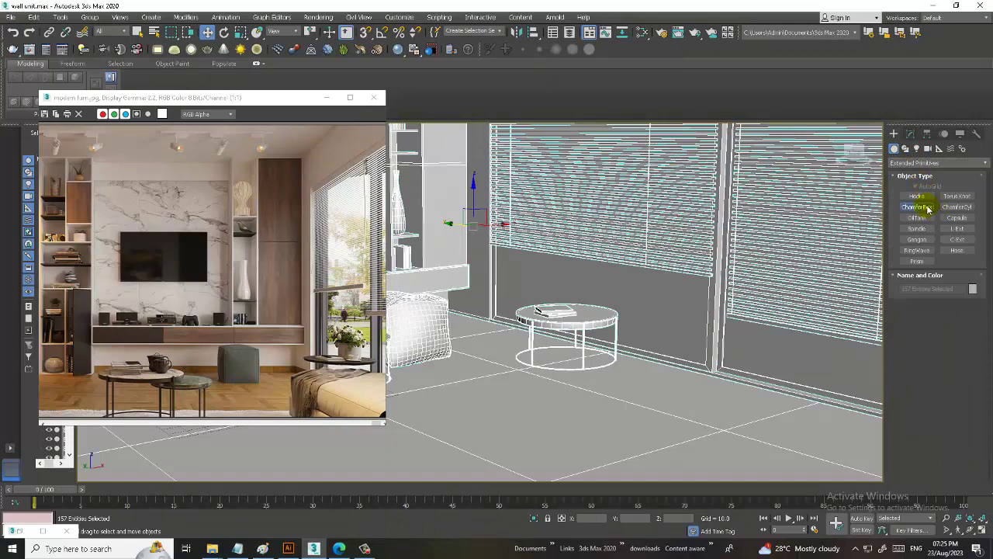
{"action": "left_click", "coordinate": [928, 208]}
{"action": "middle_click_drag", "start_coordinate": [603, 450], "coordinate": [659, 386], "text": "alt"}
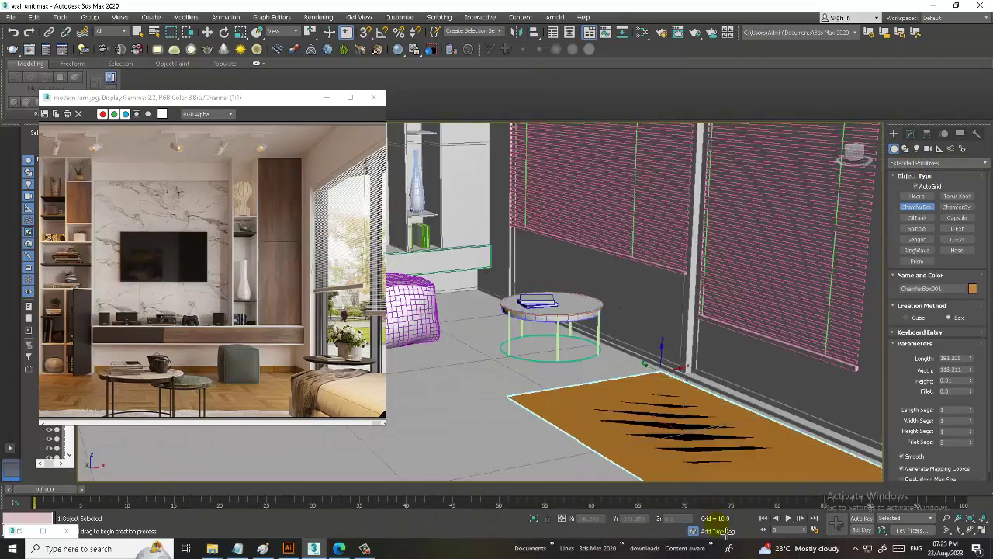
{"action": "left_click_drag", "start_coordinate": [667, 378], "coordinate": [838, 523]}
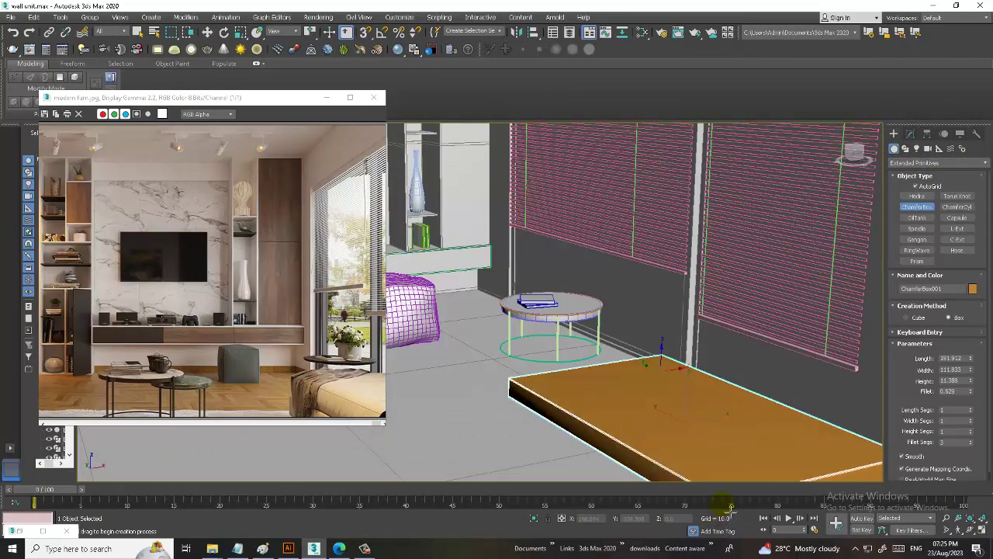
{"action": "key", "text": "r"}
{"action": "middle_click_drag", "start_coordinate": [675, 404], "coordinate": [683, 385], "text": "alt"}
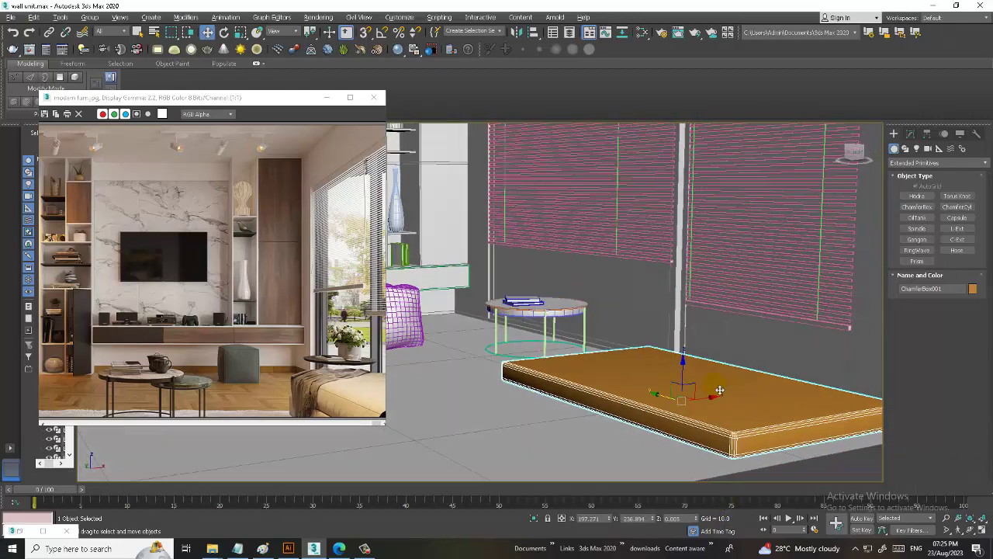
{"action": "key", "text": "w"}
{"action": "middle_click_drag", "start_coordinate": [674, 354], "coordinate": [668, 380], "text": "alt"}
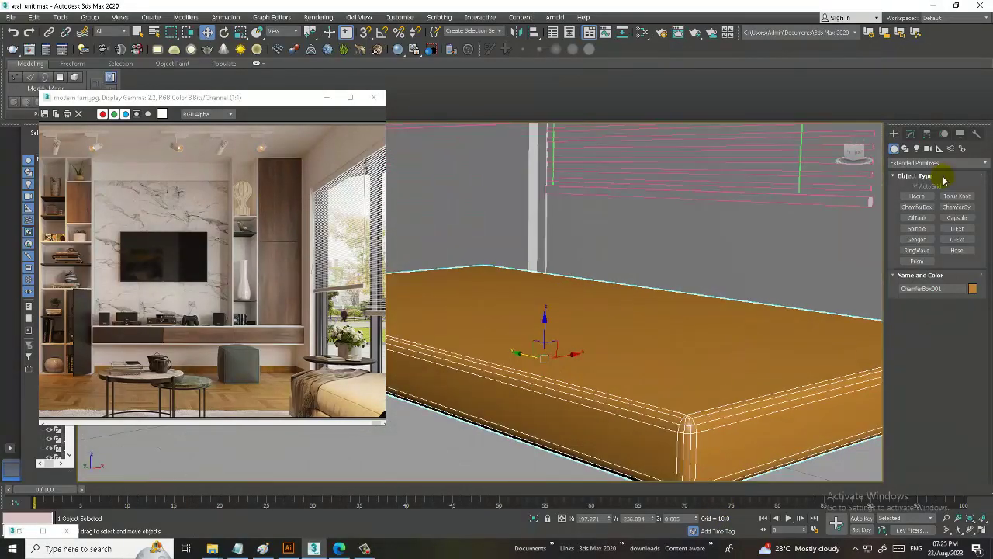
Raise the ChamferBox's Fillet Segs and lower its Fillet to 1.439.
{"action": "left_click", "coordinate": [910, 133]}
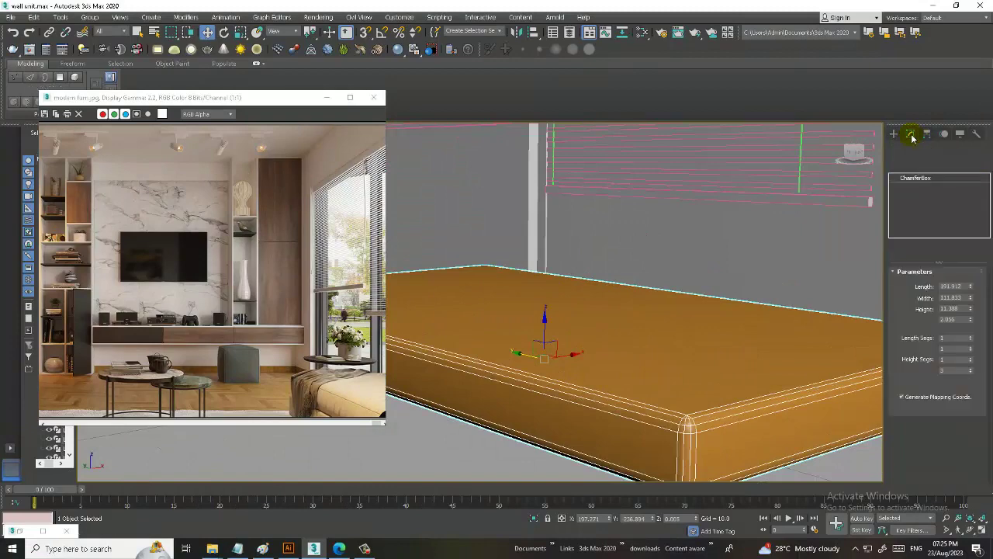
{"action": "left_click", "coordinate": [971, 368]}
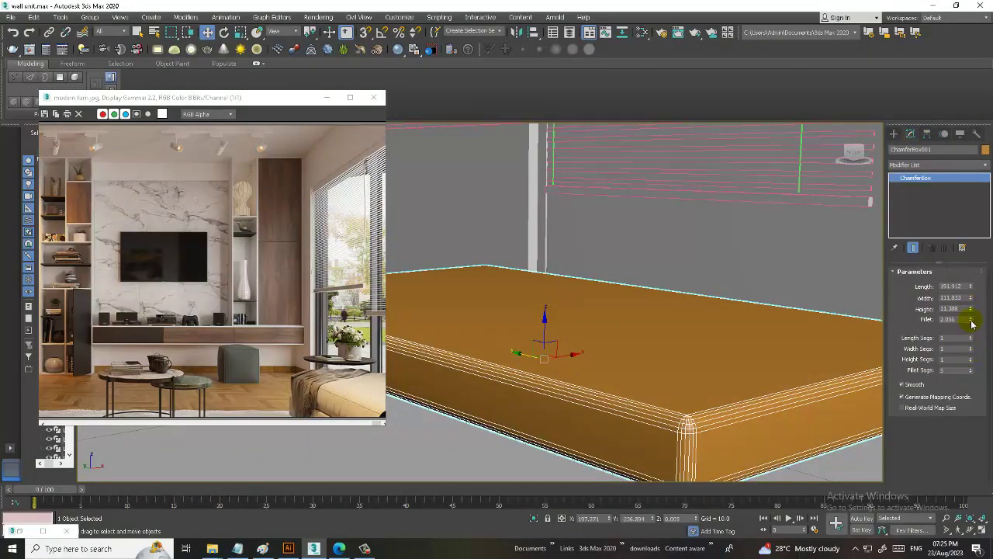
{"action": "left_click_drag", "start_coordinate": [971, 320], "coordinate": [971, 334]}
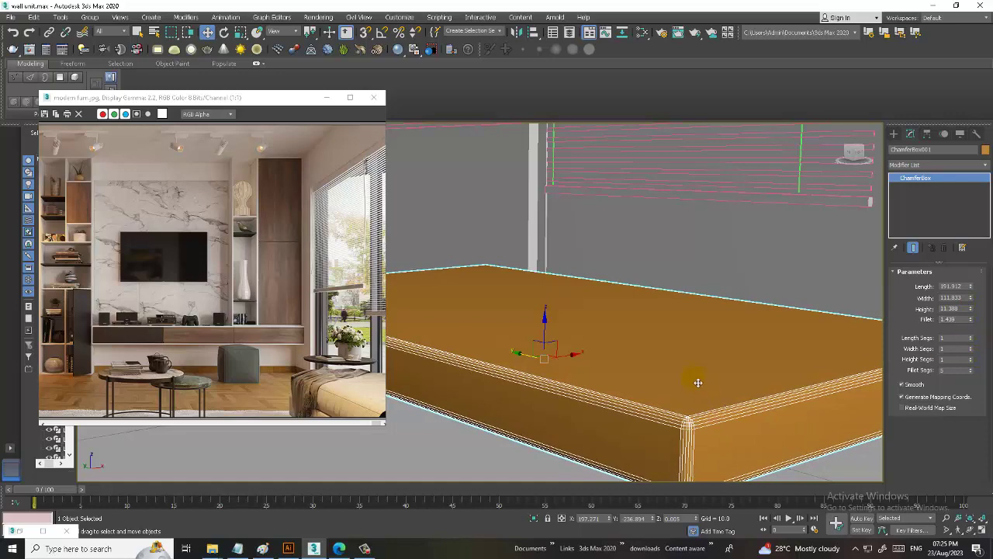
{"action": "right_click", "coordinate": [698, 383]}
Convert ChamferBox001 to Editable Poly and select the edge loop around its rounded top edge.
{"action": "left_click", "coordinate": [823, 486]}
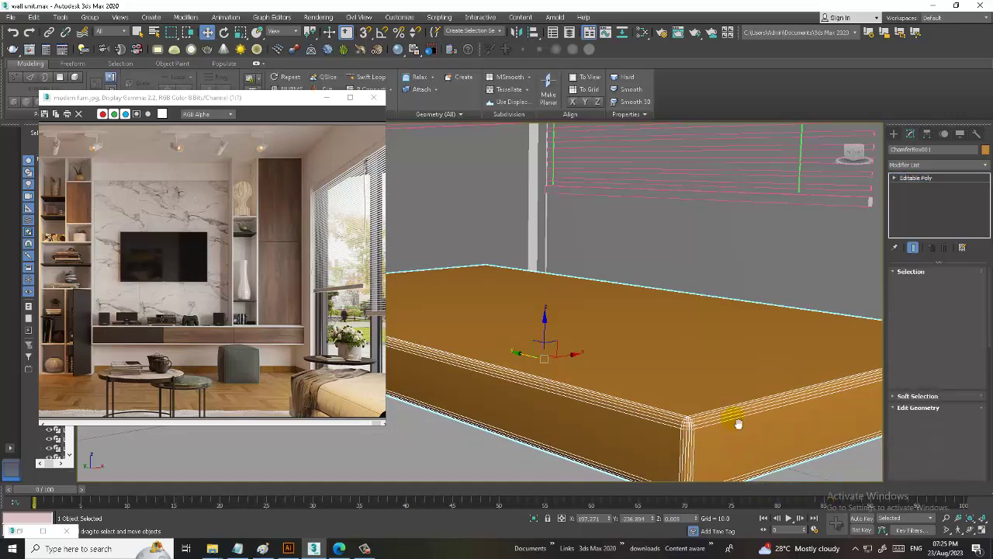
{"action": "scroll", "coordinate": [698, 415], "scroll_direction": "up", "scroll_amount": 2}
{"action": "scroll", "coordinate": [683, 396], "scroll_direction": "up", "scroll_amount": 2}
{"action": "key", "text": "2"}
{"action": "scroll", "coordinate": [708, 374], "scroll_direction": "up", "scroll_amount": 2}
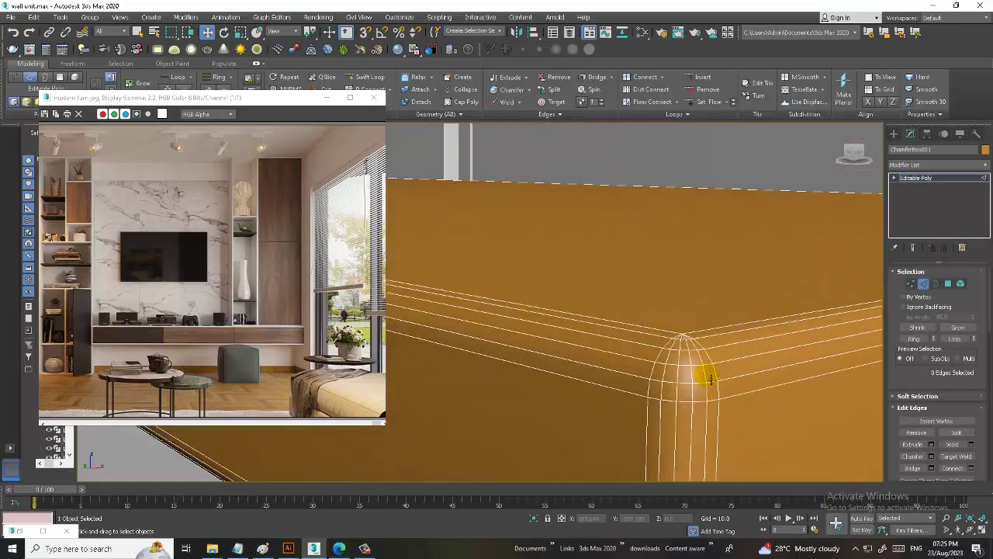
{"action": "double_click", "coordinate": [689, 359]}
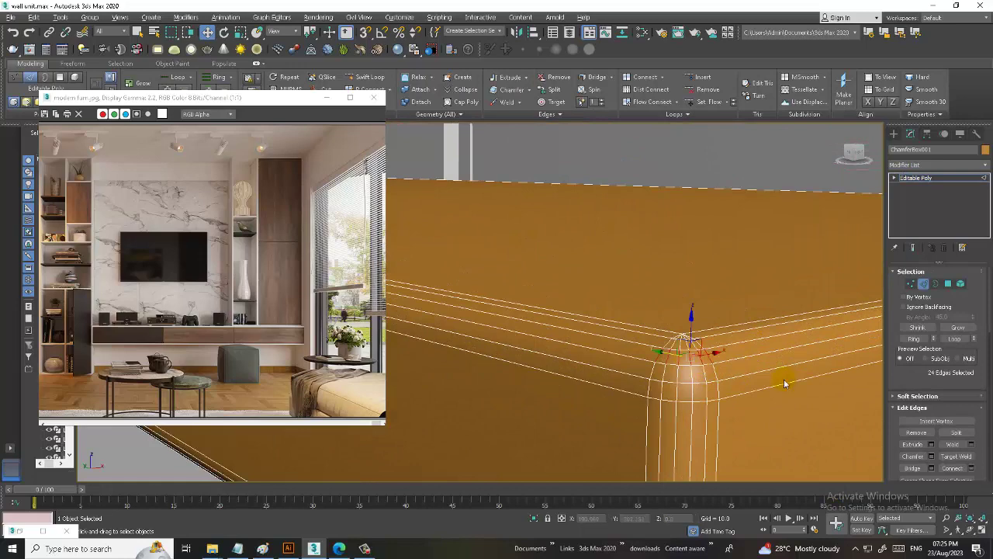
Convert the loop to a 24-polygon band and extrude it by Local Normal about 0.222.
{"action": "left_click", "coordinate": [949, 284], "text": "ctrl"}
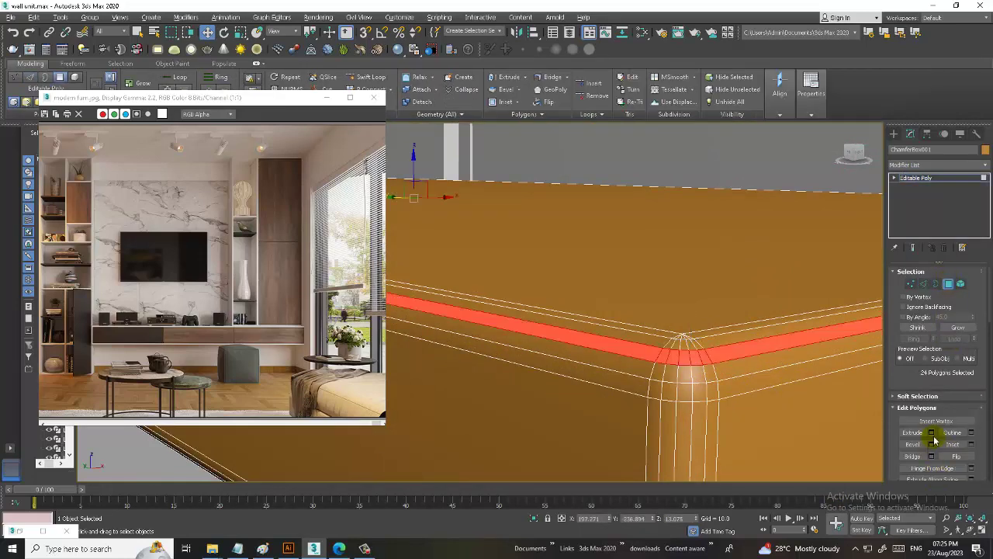
{"action": "left_click", "coordinate": [931, 433]}
{"action": "left_click", "coordinate": [492, 307]}
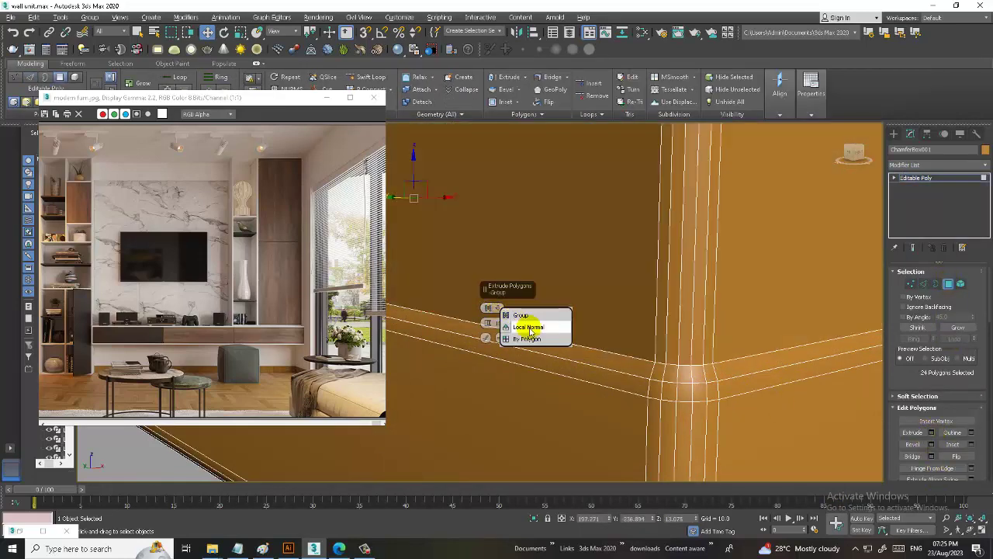
{"action": "left_click", "coordinate": [529, 337]}
{"action": "left_click_drag", "start_coordinate": [501, 323], "coordinate": [515, 373]}
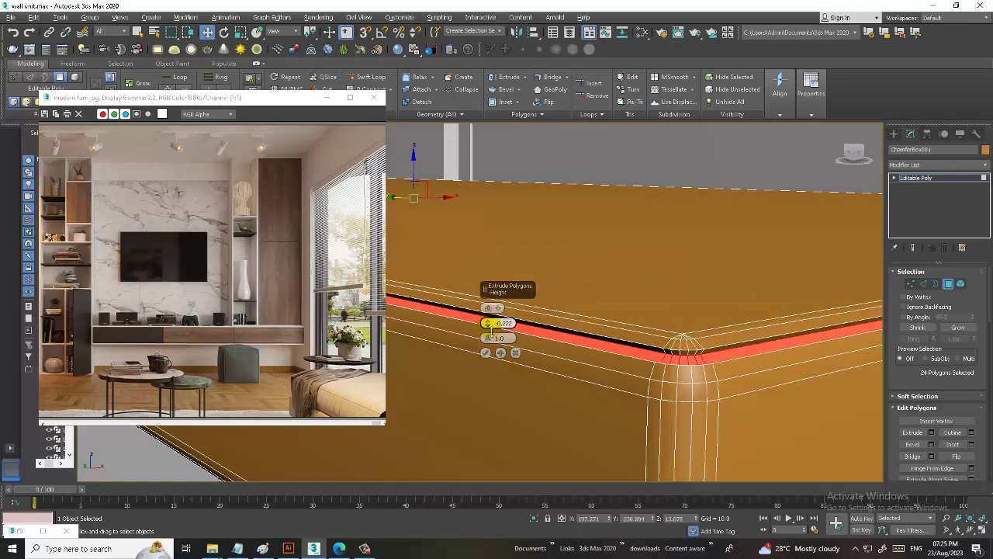
{"action": "left_click_drag", "start_coordinate": [489, 323], "coordinate": [492, 330]}
{"action": "left_click", "coordinate": [487, 353]}
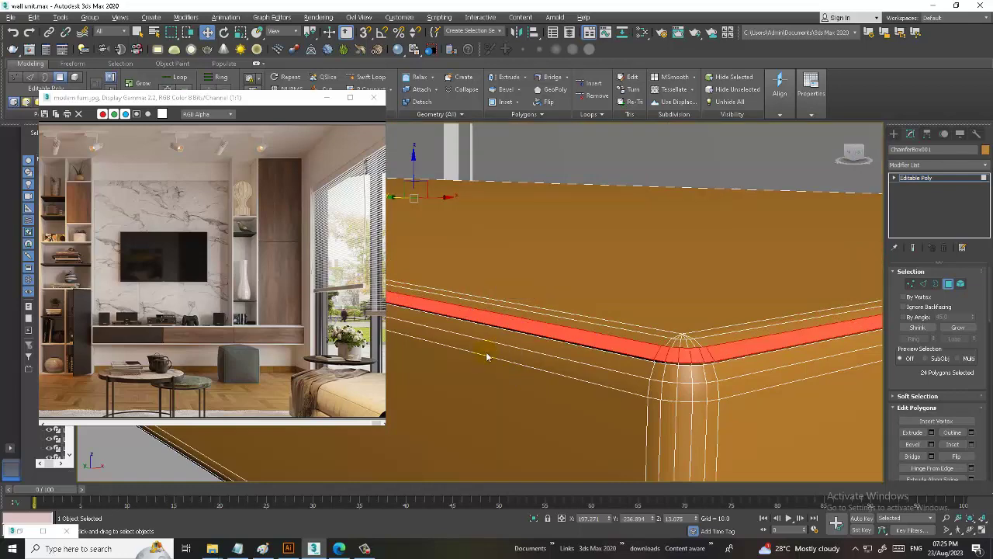
{"action": "left_click", "coordinate": [943, 178]}
{"action": "mouse_move", "coordinate": [800, 251]}
{"action": "middle_mouse_down", "text": "alt"}
{"action": "mouse_move", "coordinate": [678, 304]}
{"action": "mouse_move", "coordinate": [712, 316]}
{"action": "mouse_move", "coordinate": [697, 311]}
{"action": "middle_mouse_up", "text": "alt"}
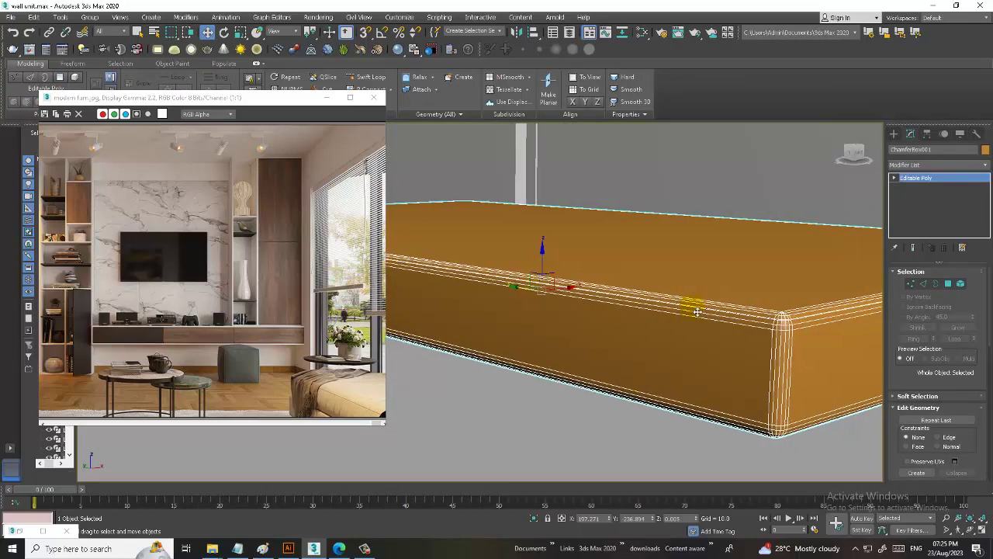
Ring-select the box's corner edges and Connect them with 3 new edge loops.
{"action": "key", "text": "2"}
{"action": "left_click", "coordinate": [784, 383]}
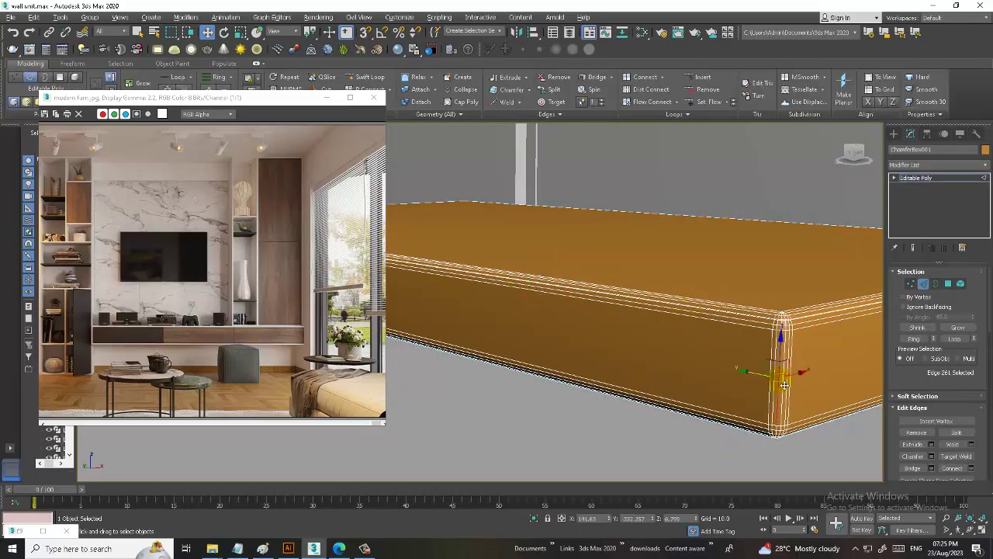
{"action": "key", "text": "alt+r"}
{"action": "left_click", "coordinate": [974, 468]}
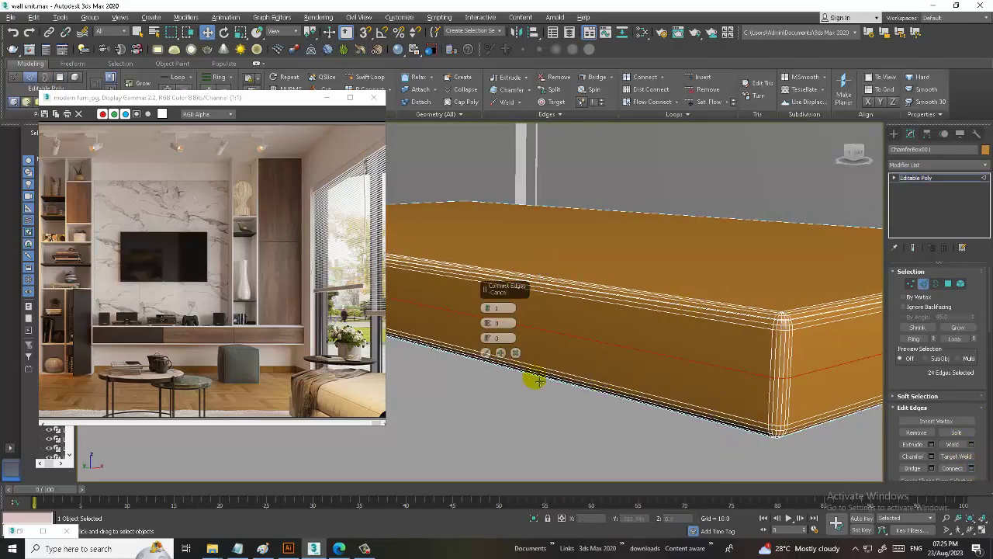
{"action": "left_click_drag", "start_coordinate": [489, 309], "coordinate": [489, 308]}
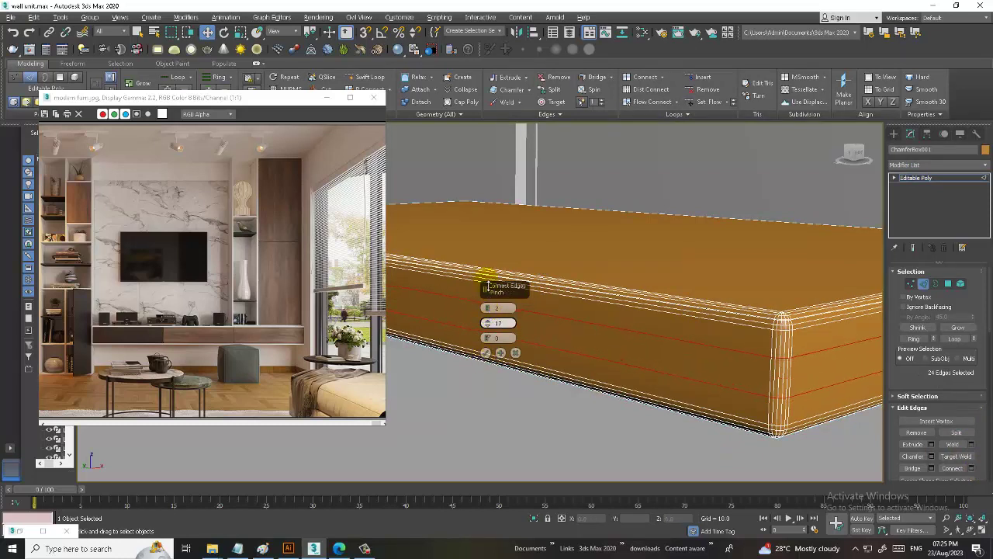
{"action": "left_click", "coordinate": [485, 354]}
Connect additional edges lengthwise across the box top.
{"action": "middle_click_drag", "start_coordinate": [564, 337], "coordinate": [541, 237], "text": "alt"}
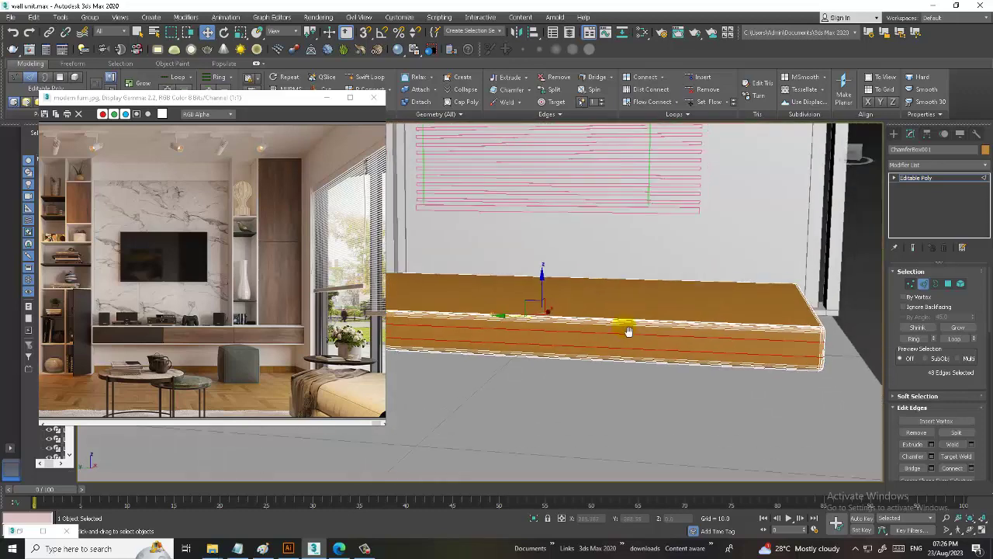
{"action": "middle_click_drag", "start_coordinate": [625, 353], "coordinate": [621, 366], "text": "alt"}
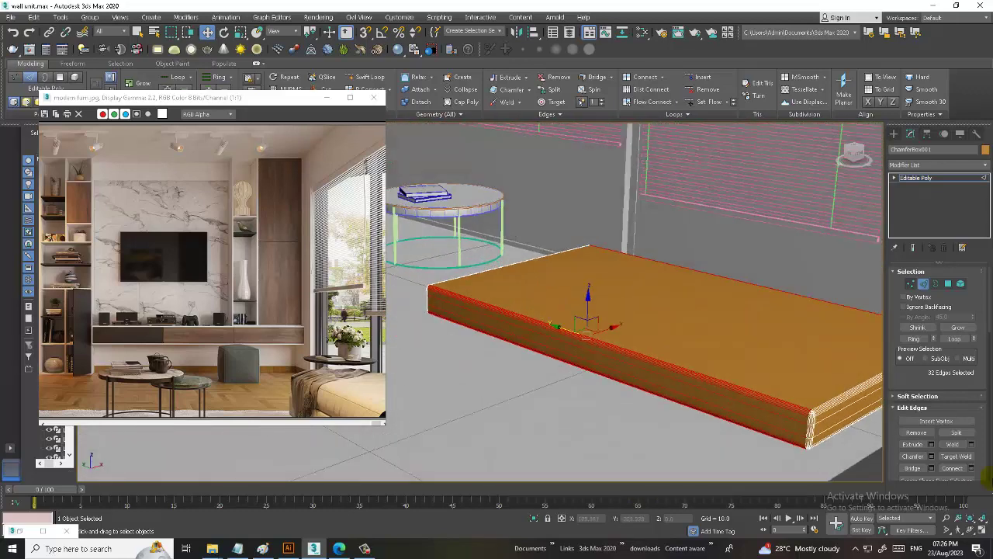
{"action": "left_click", "coordinate": [969, 467]}
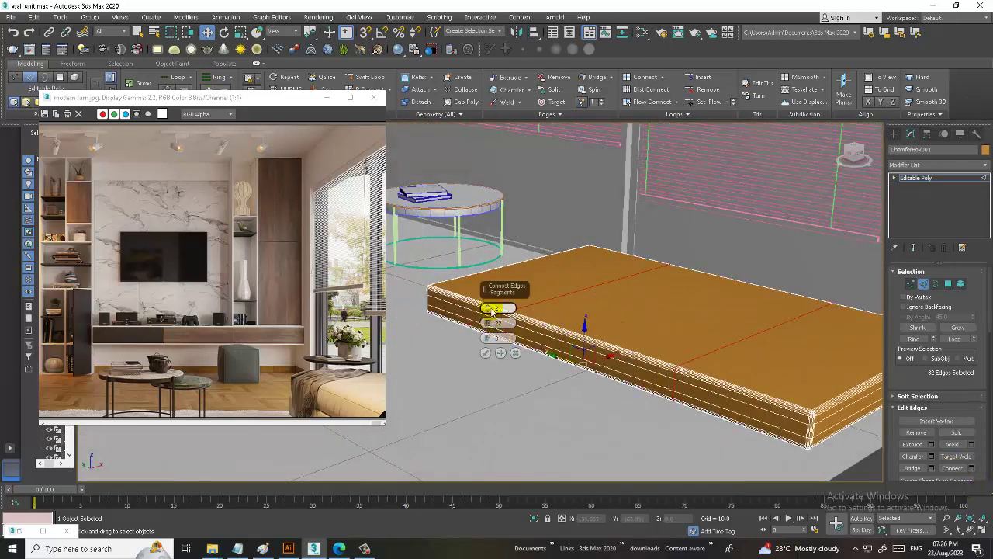
{"action": "left_click_drag", "start_coordinate": [490, 310], "coordinate": [489, 304]}
{"action": "left_click", "coordinate": [486, 353]}
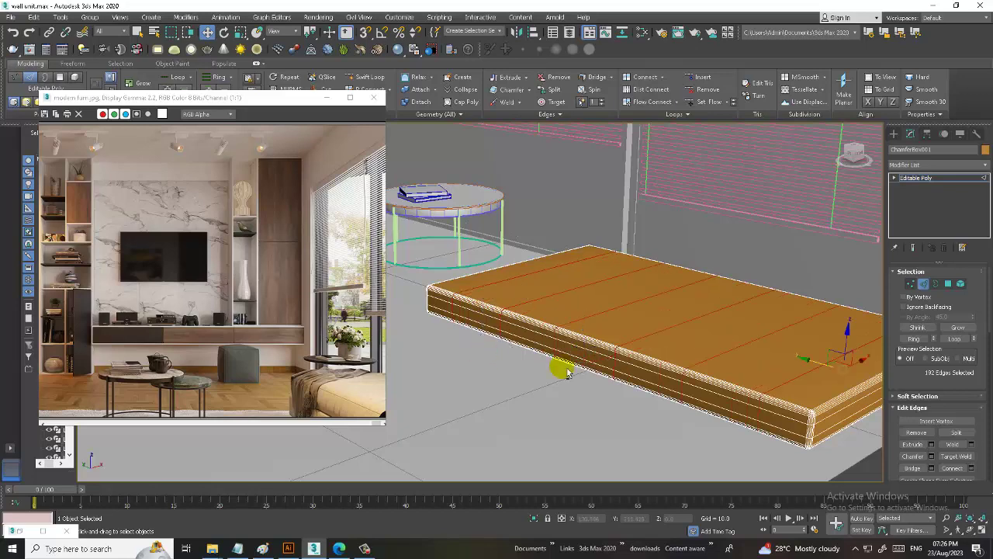
Connect edges crosswise across the top to complete the grid, then return to object level.
{"action": "mouse_move", "coordinate": [562, 370]}
{"action": "middle_mouse_down", "text": "alt"}
{"action": "mouse_move", "coordinate": [626, 364]}
{"action": "mouse_move", "coordinate": [644, 212]}
{"action": "middle_mouse_up", "text": "alt"}
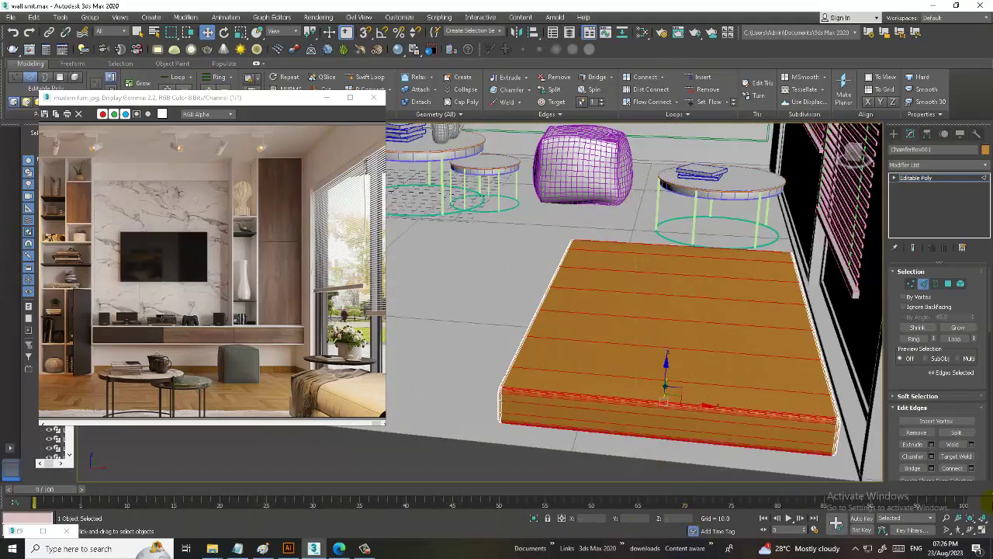
{"action": "left_click", "coordinate": [971, 472]}
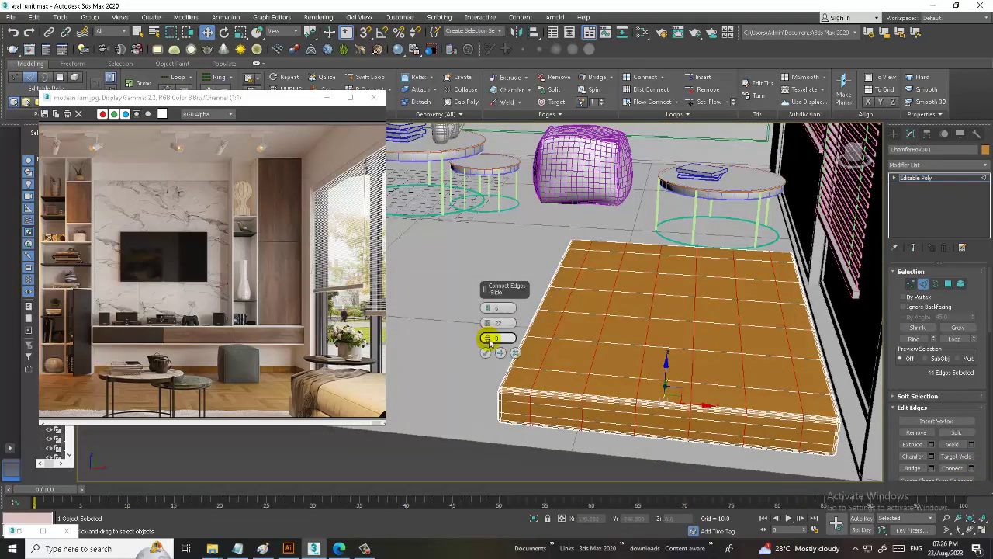
{"action": "left_click", "coordinate": [489, 339]}
{"action": "mouse_move", "coordinate": [497, 348]}
{"action": "middle_mouse_down", "text": "alt"}
{"action": "mouse_move", "coordinate": [660, 305]}
{"action": "mouse_move", "coordinate": [702, 317]}
{"action": "middle_mouse_up", "text": "alt"}
{"action": "left_click", "coordinate": [940, 178]}
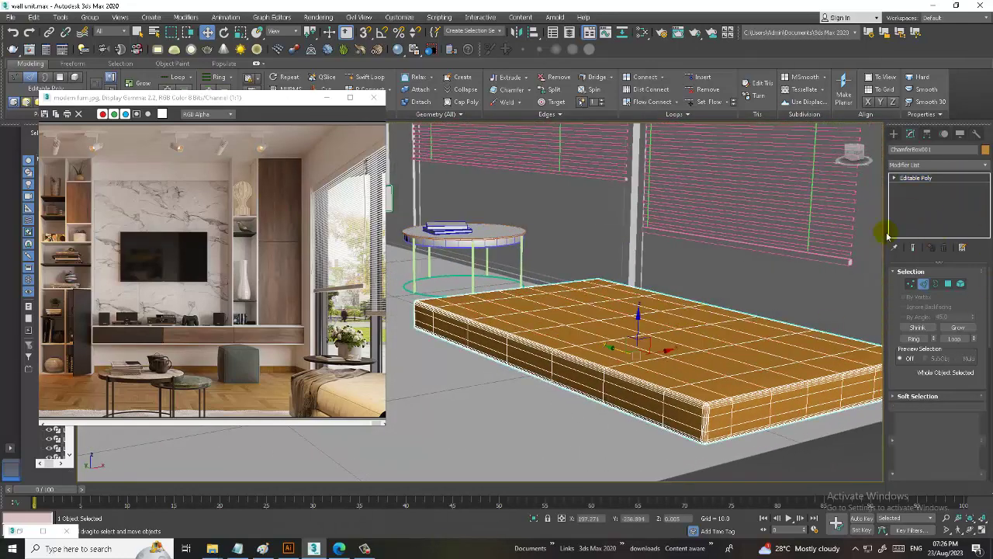
{"action": "mouse_move", "coordinate": [589, 341]}
{"action": "middle_mouse_down", "text": "alt"}
{"action": "mouse_move", "coordinate": [621, 344]}
{"action": "mouse_move", "coordinate": [686, 310]}
{"action": "middle_mouse_up", "text": "alt"}
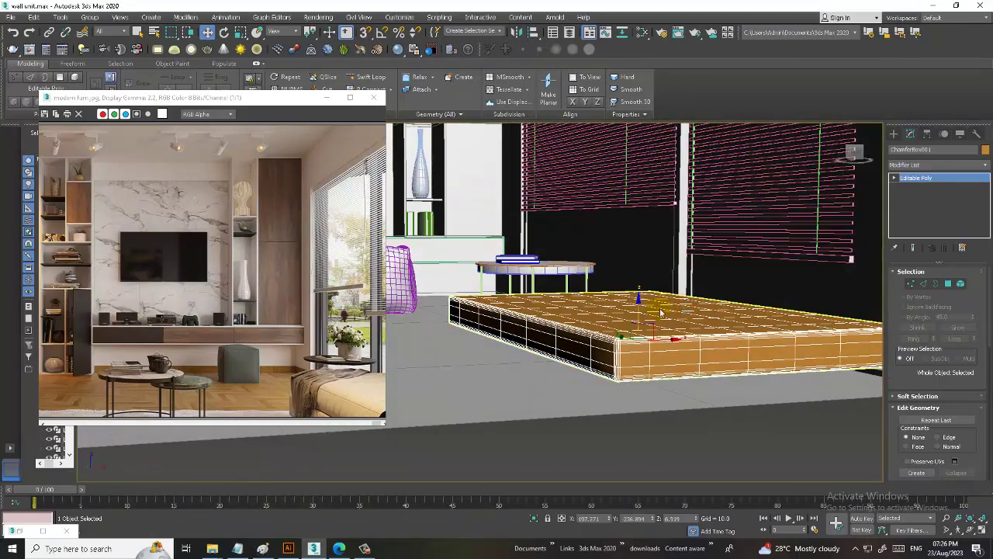
{"action": "middle_click_drag", "start_coordinate": [650, 321], "coordinate": [661, 325], "text": "alt"}
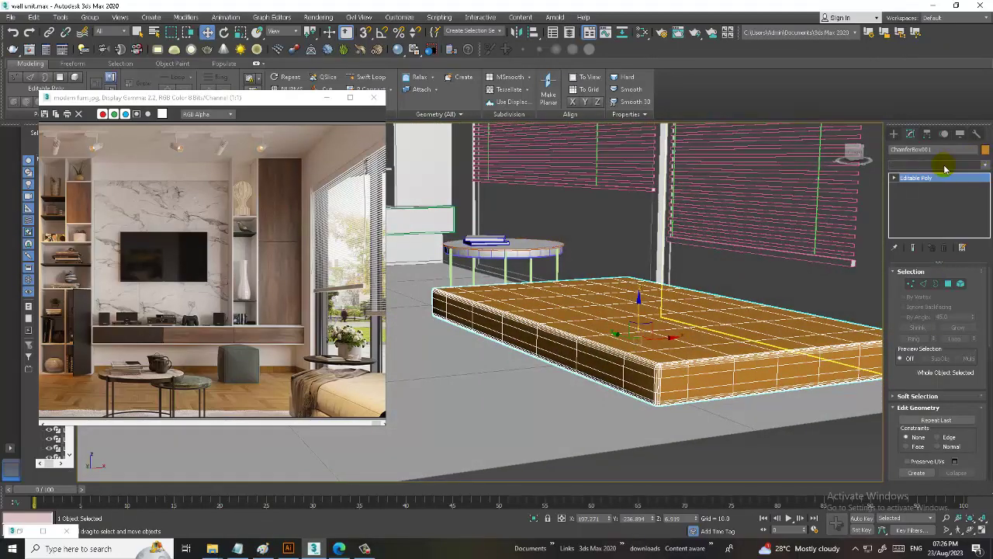
Add a Cloth modifier and set ChamferBox001 as Cloth with the Cotton preset.
{"action": "left_click", "coordinate": [928, 165]}
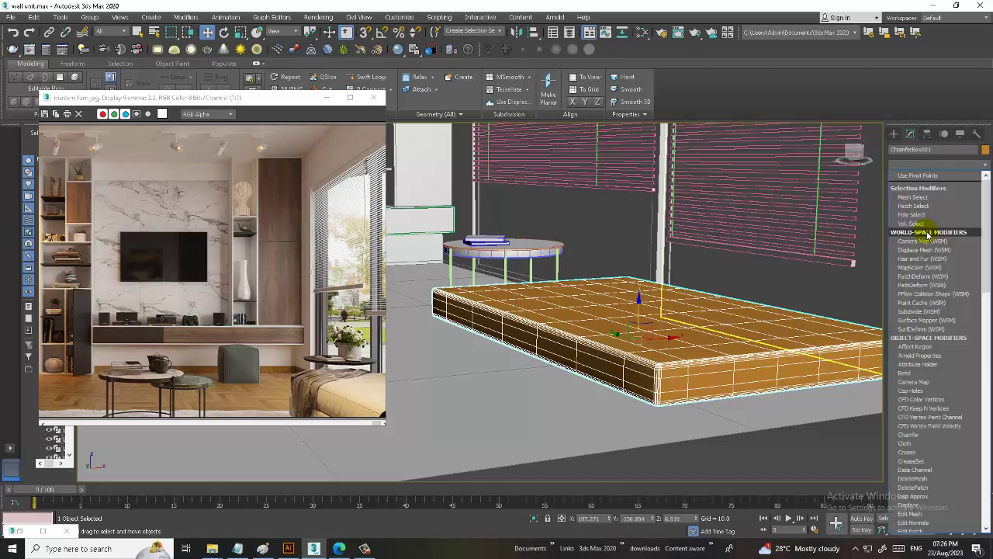
{"action": "type", "text": "cl"}
{"action": "key", "text": "Return"}
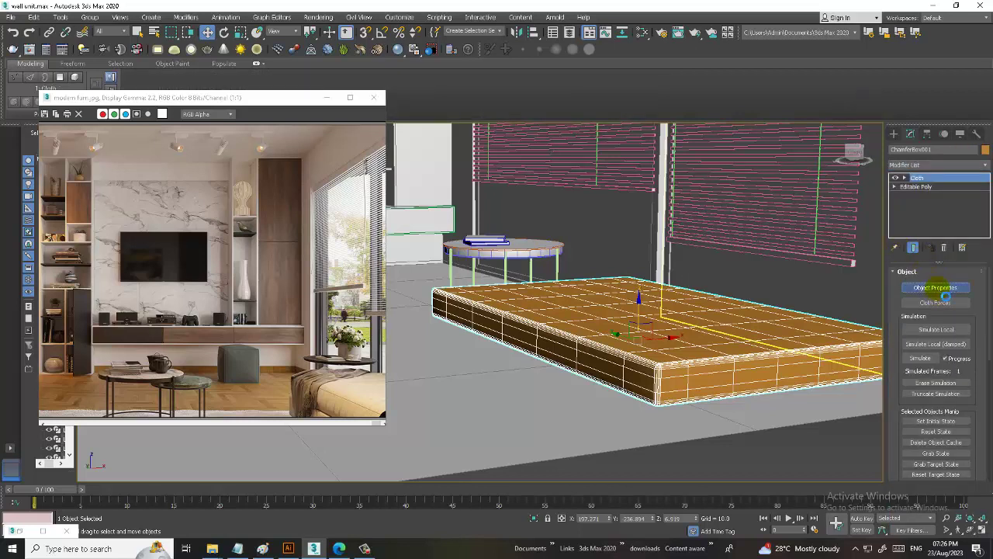
{"action": "left_click", "coordinate": [939, 289]}
{"action": "left_click", "coordinate": [409, 131]}
{"action": "left_click", "coordinate": [471, 119]}
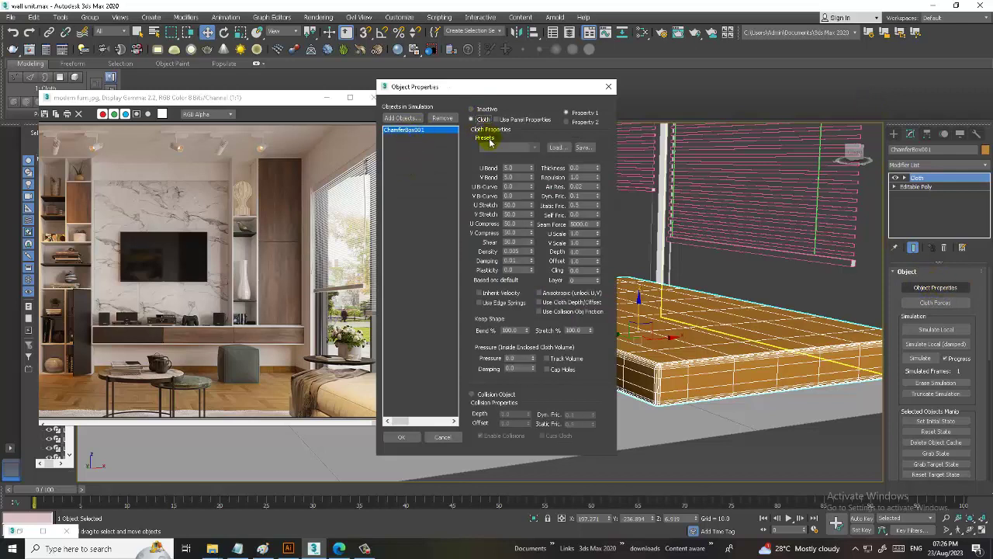
{"action": "left_click", "coordinate": [501, 147]}
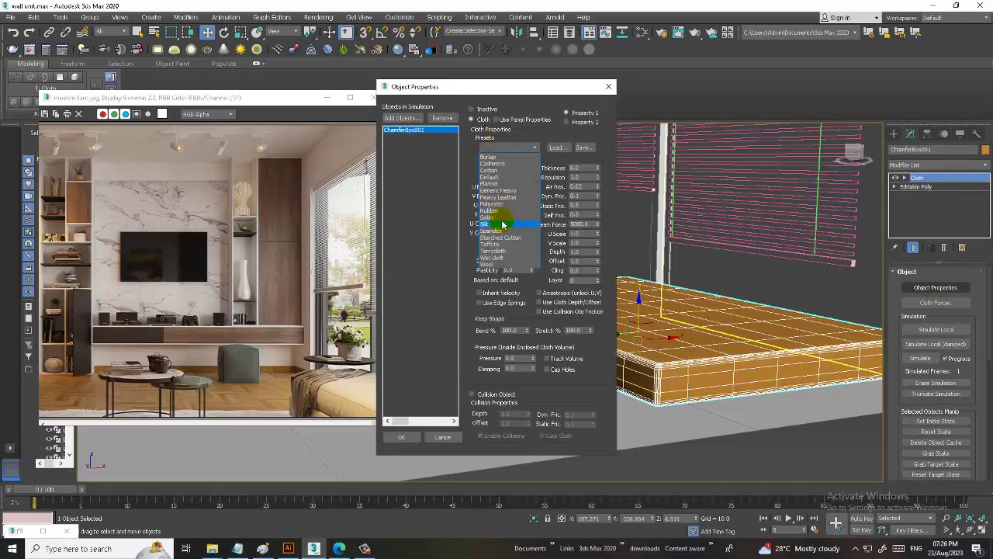
{"action": "left_click", "coordinate": [489, 184]}
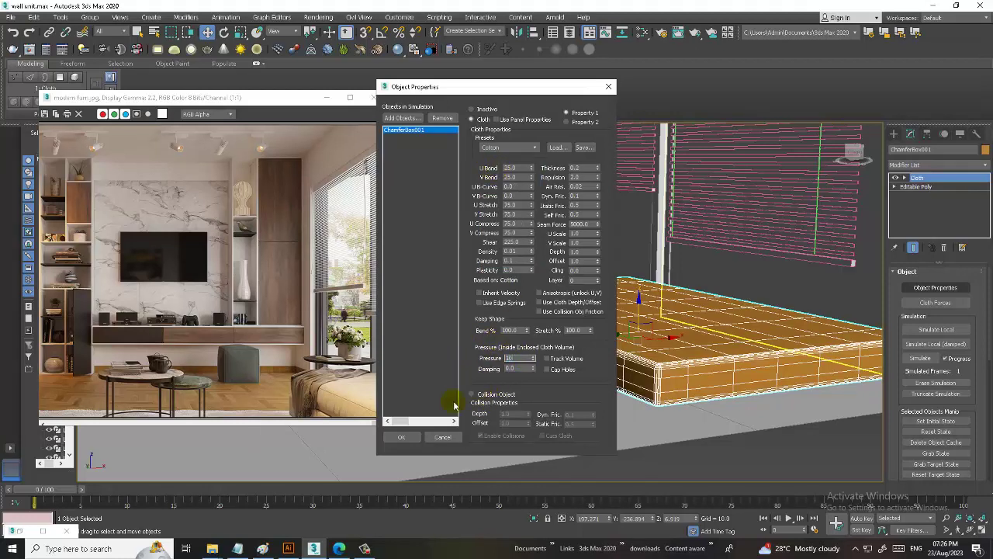
Add Plane001 to the simulation as a Collision Object, confirm, and run the cloth simulation.
{"action": "left_click", "coordinate": [401, 118]}
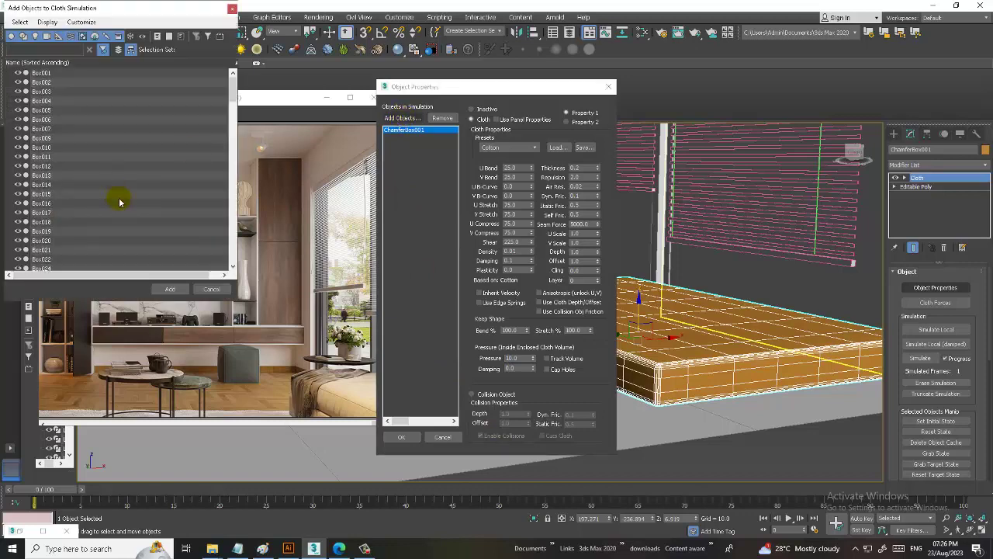
{"action": "left_click_drag", "start_coordinate": [233, 87], "coordinate": [230, 268]}
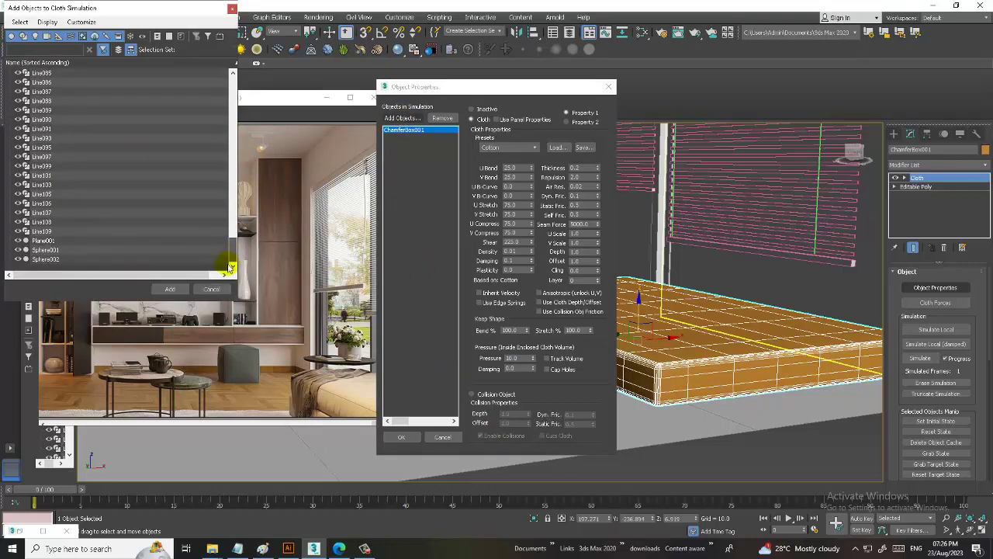
{"action": "left_click", "coordinate": [62, 241]}
{"action": "left_click", "coordinate": [170, 289]}
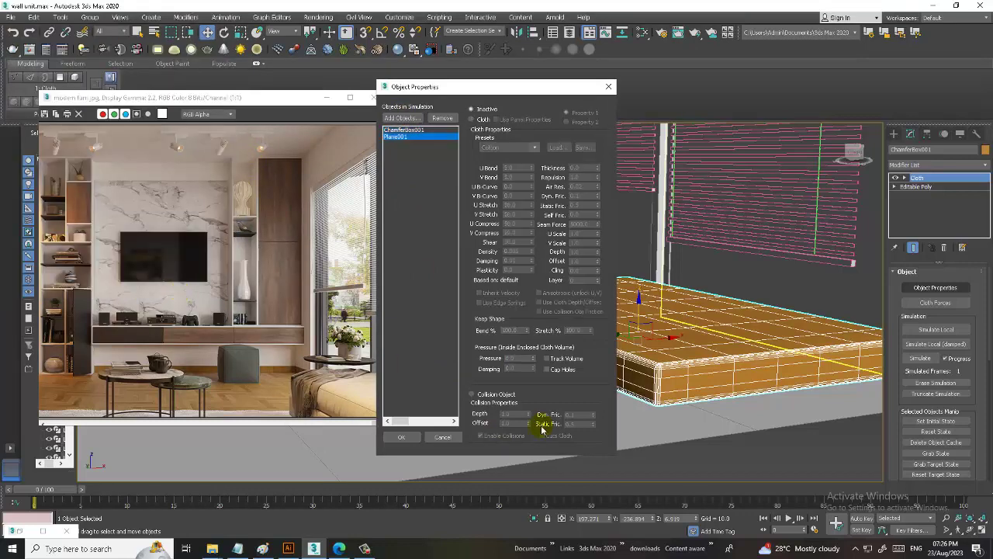
{"action": "left_click", "coordinate": [487, 397]}
{"action": "left_click", "coordinate": [401, 436]}
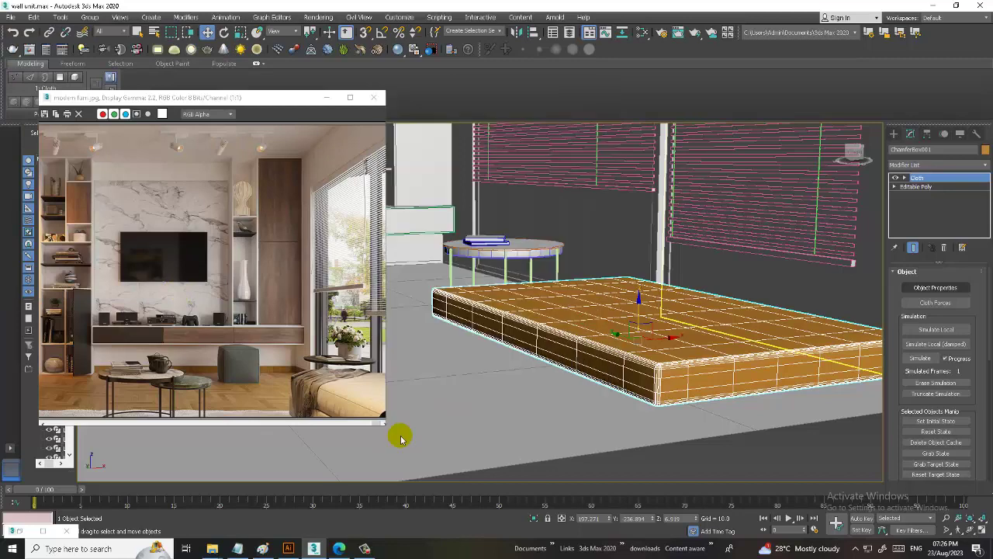
{"action": "left_click", "coordinate": [920, 357]}
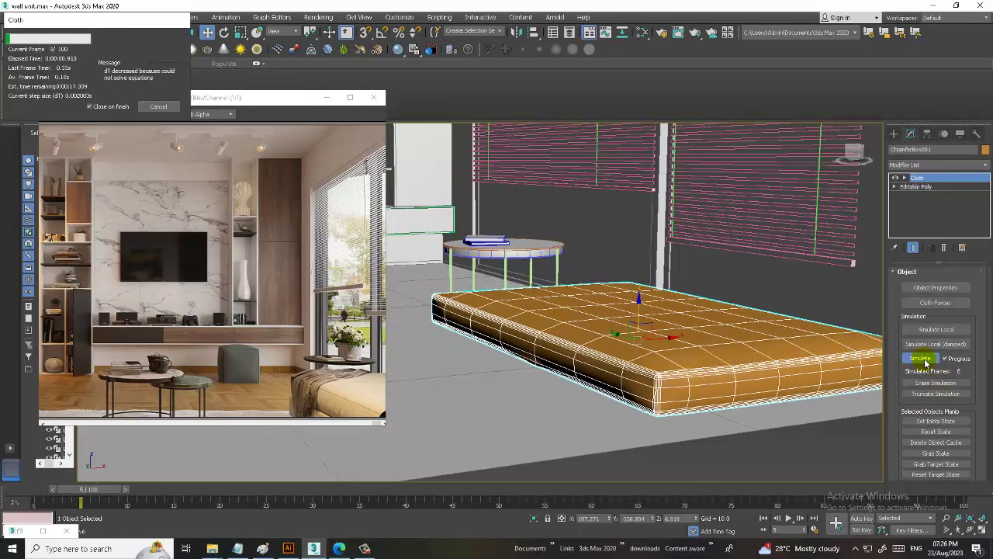
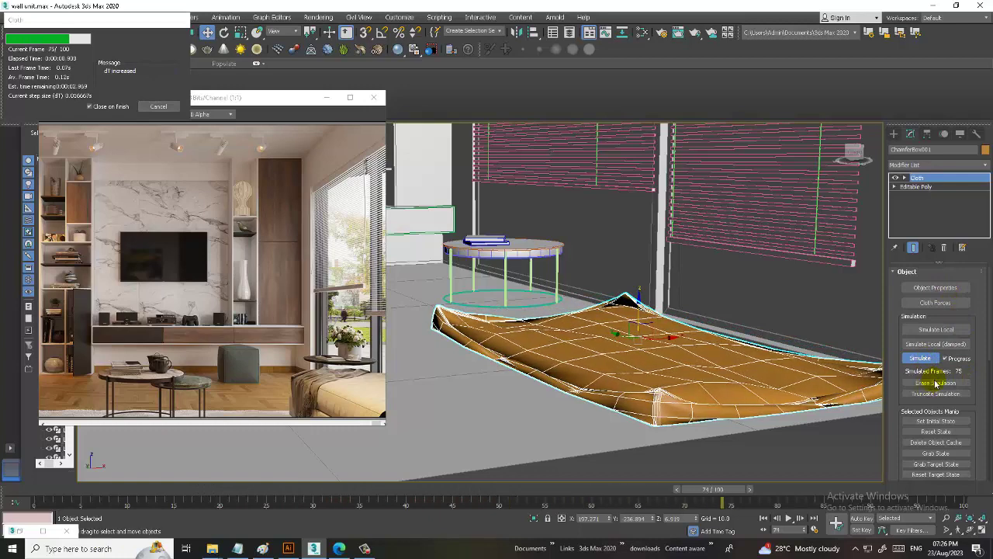
Stop and erase the cloth simulation, then add TurboSmooth to the mattress.
{"action": "left_click", "coordinate": [160, 108]}
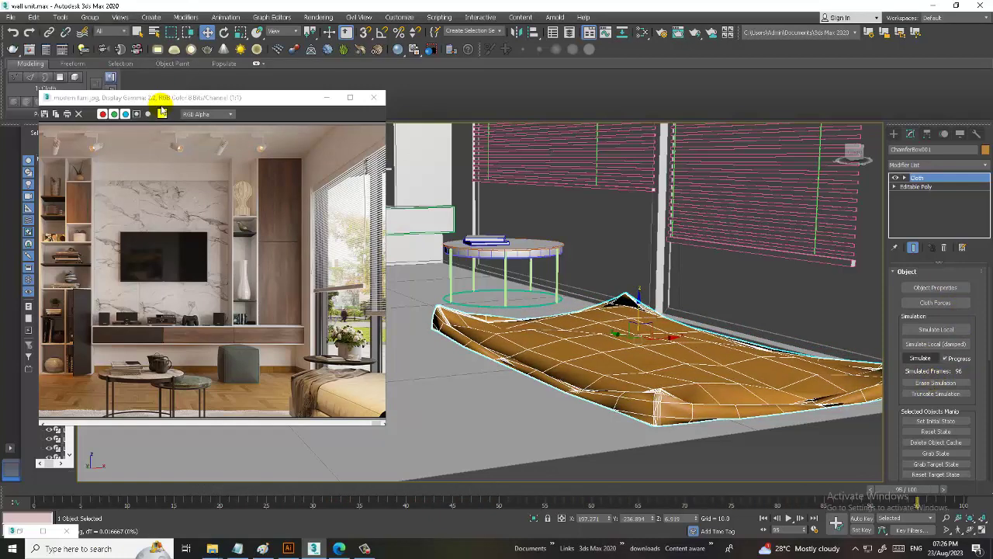
{"action": "left_click", "coordinate": [940, 383]}
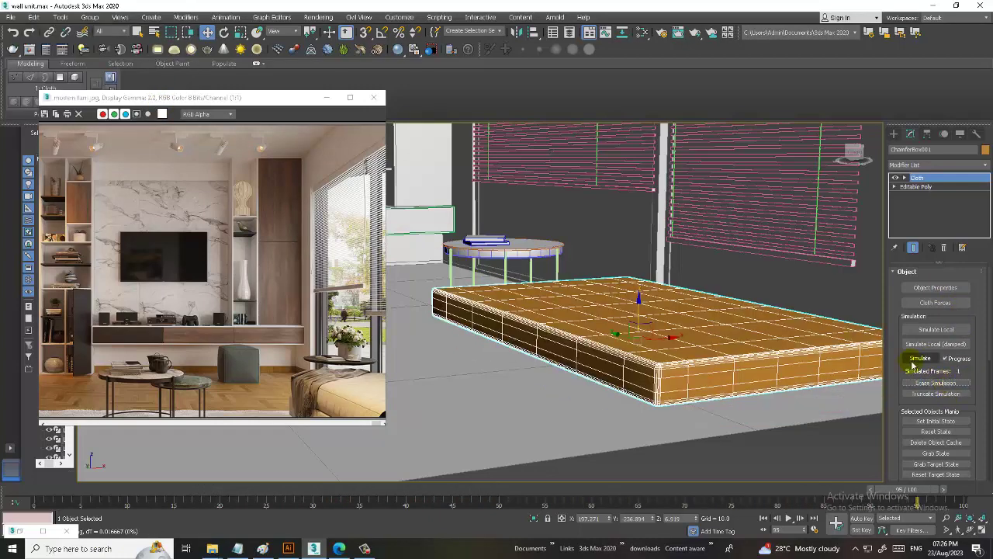
{"action": "left_click", "coordinate": [939, 164]}
{"action": "type", "text": "tu"}
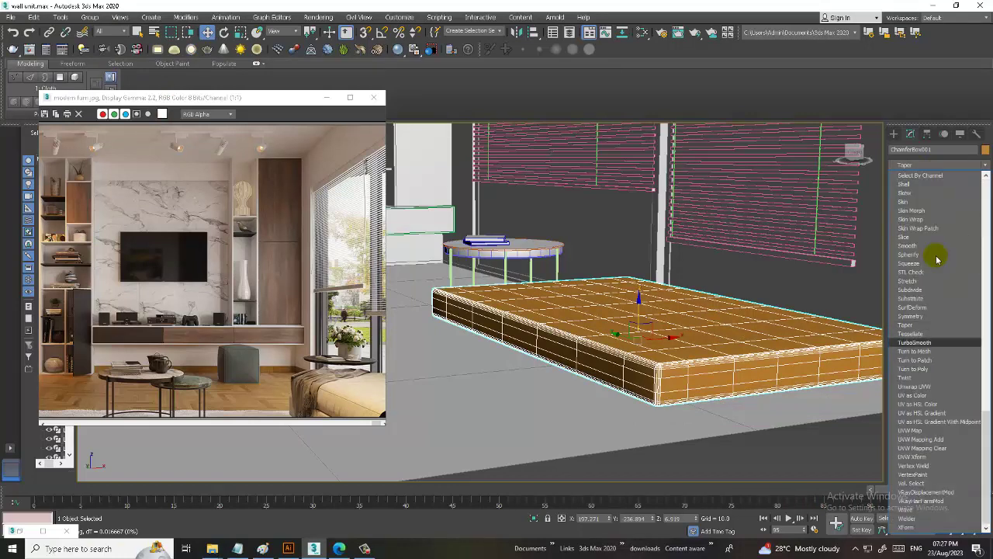
{"action": "left_click", "coordinate": [942, 342]}
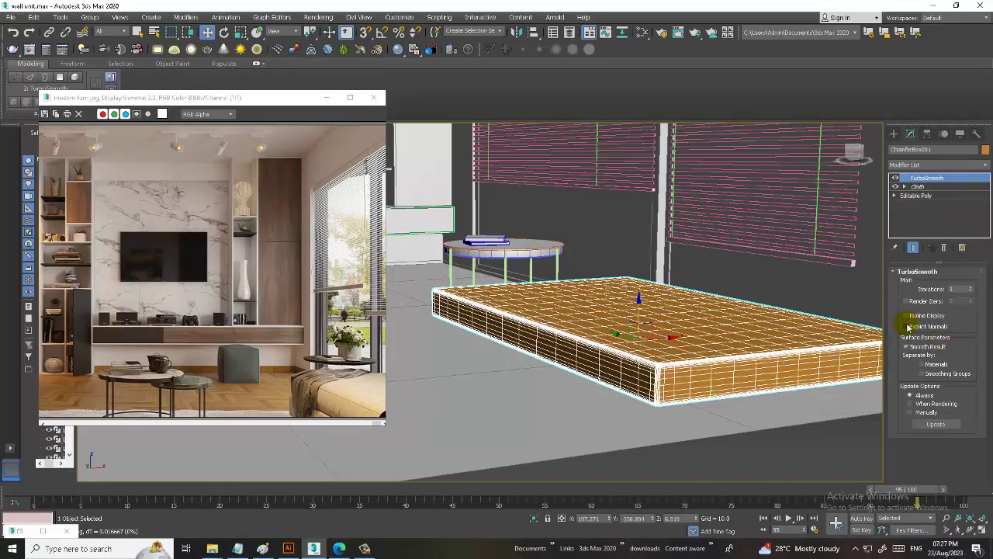
Delete the Cloth modifier and collapse the smoothed mattress to Editable Poly.
{"action": "left_click", "coordinate": [925, 187]}
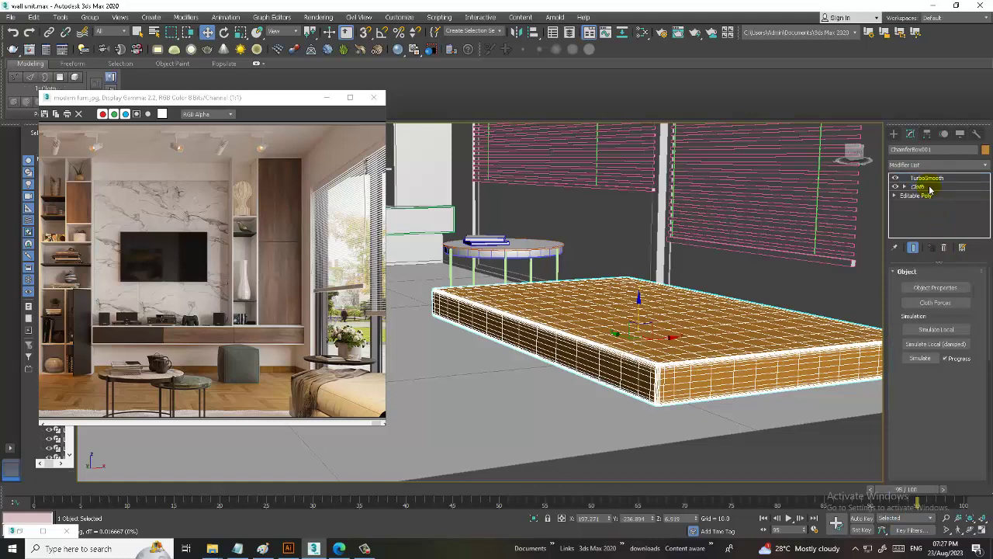
{"action": "left_click", "coordinate": [944, 248]}
{"action": "left_click", "coordinate": [935, 178]}
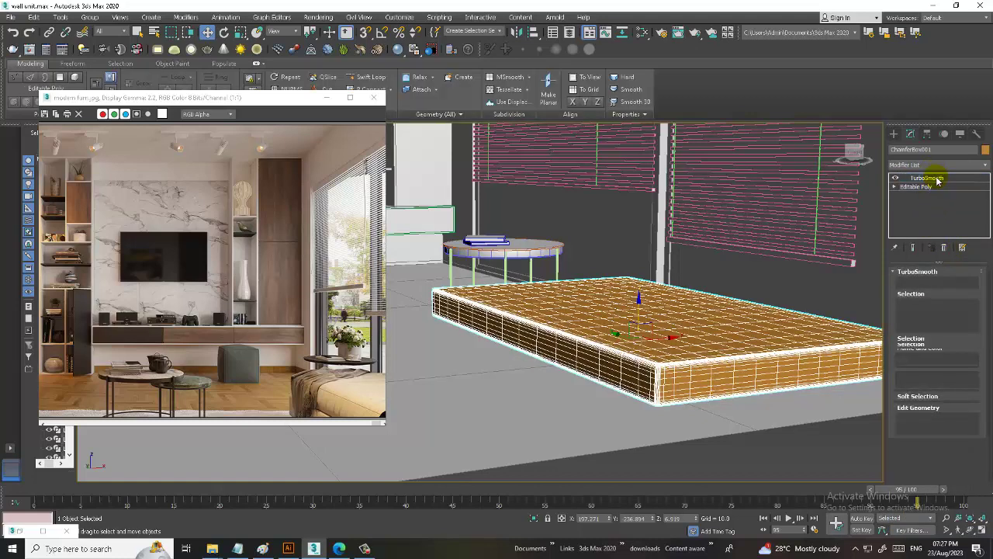
{"action": "right_click", "coordinate": [686, 351]}
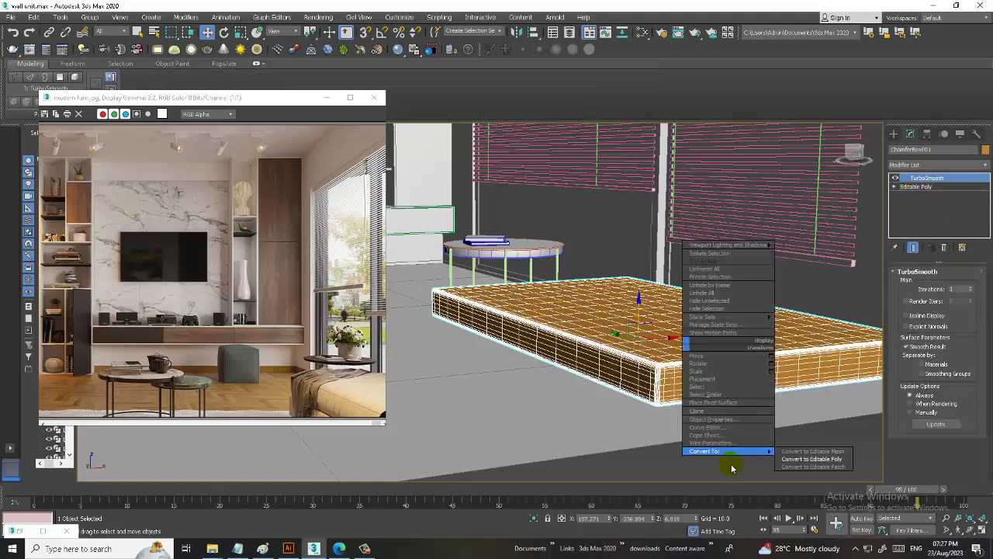
{"action": "left_click", "coordinate": [819, 454]}
Stack a fresh Cloth modifier on the editable poly mattress.
{"action": "middle_click_drag", "start_coordinate": [691, 372], "coordinate": [683, 349], "text": "alt"}
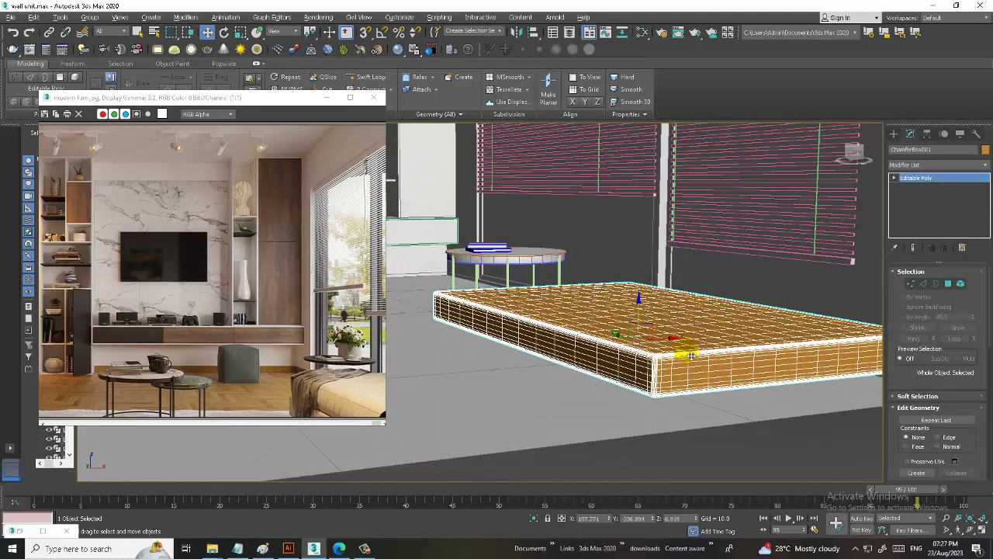
{"action": "left_click", "coordinate": [930, 165]}
{"action": "scroll", "coordinate": [927, 244], "scroll_direction": "down", "scroll_amount": 3}
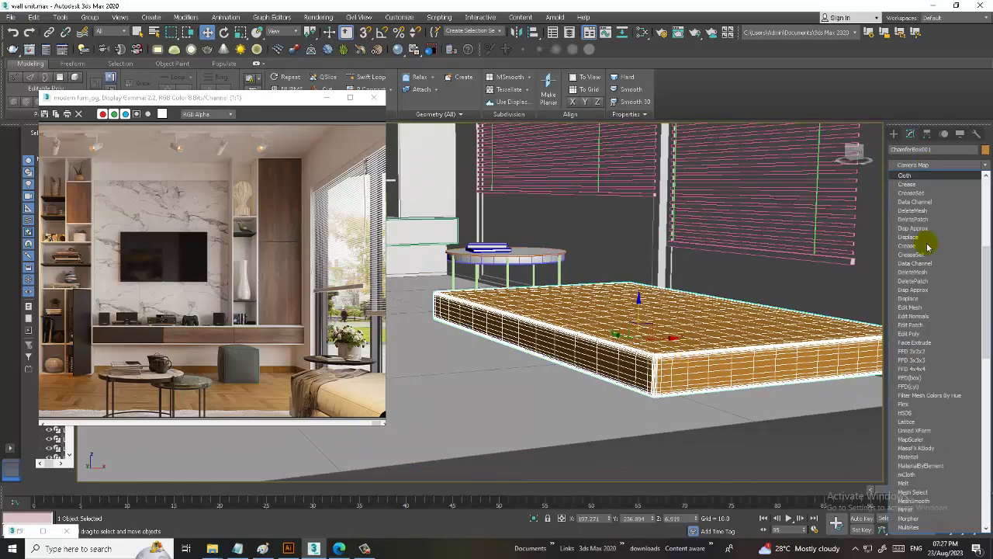
{"action": "key", "text": "Return"}
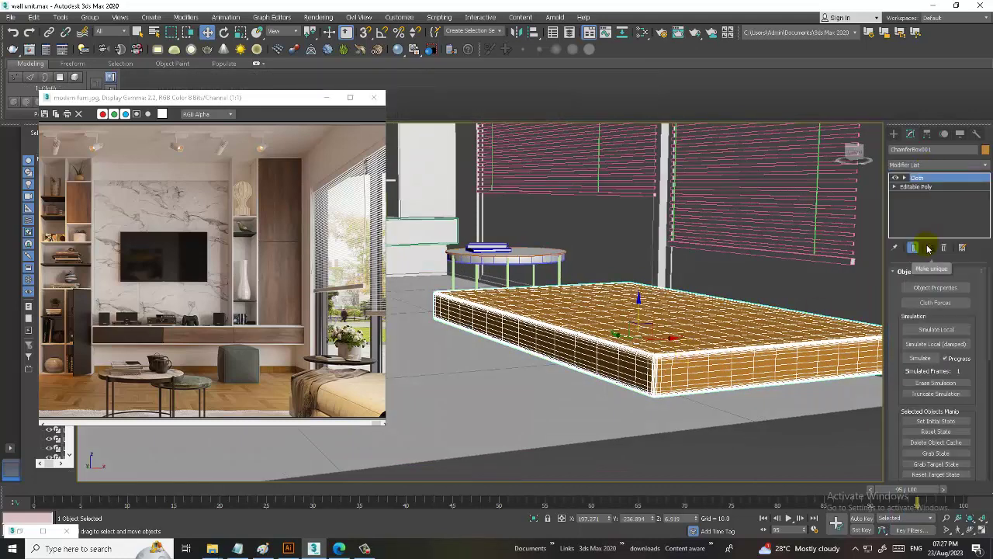
In Object Properties, make ChamferBox001 a Cloth object with the Cotton preset.
{"action": "left_click", "coordinate": [936, 287]}
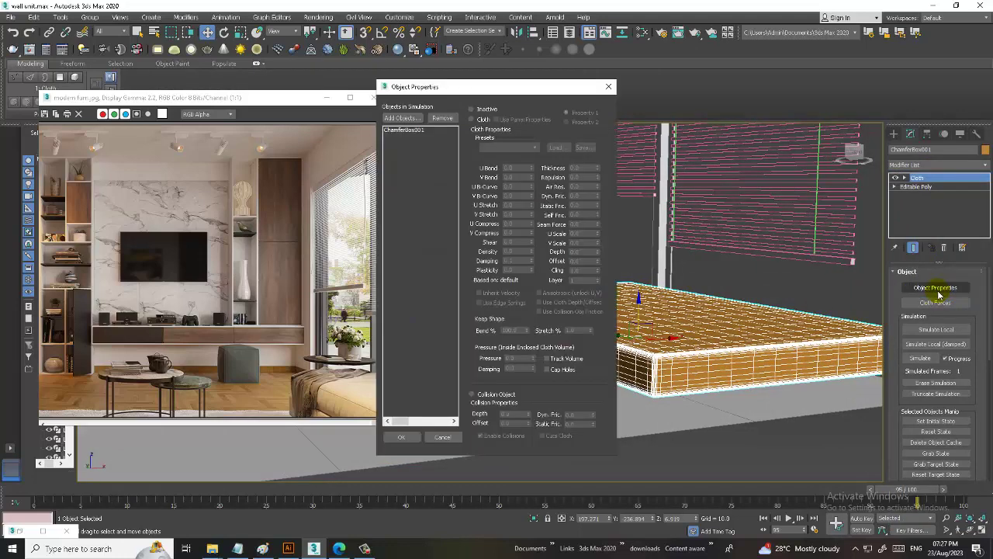
{"action": "left_click", "coordinate": [404, 129]}
{"action": "left_click", "coordinate": [471, 118]}
{"action": "left_click", "coordinate": [500, 147]}
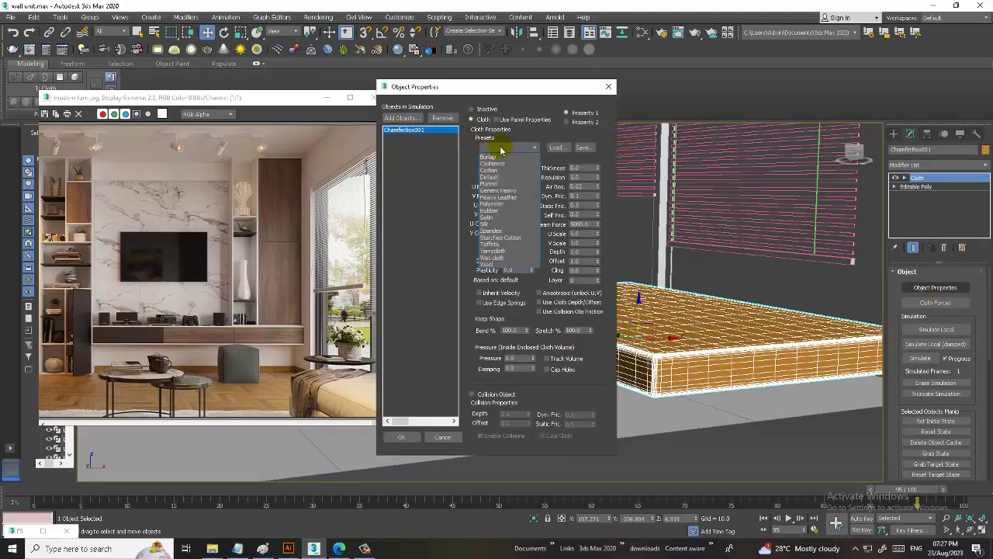
{"action": "left_click", "coordinate": [500, 170]}
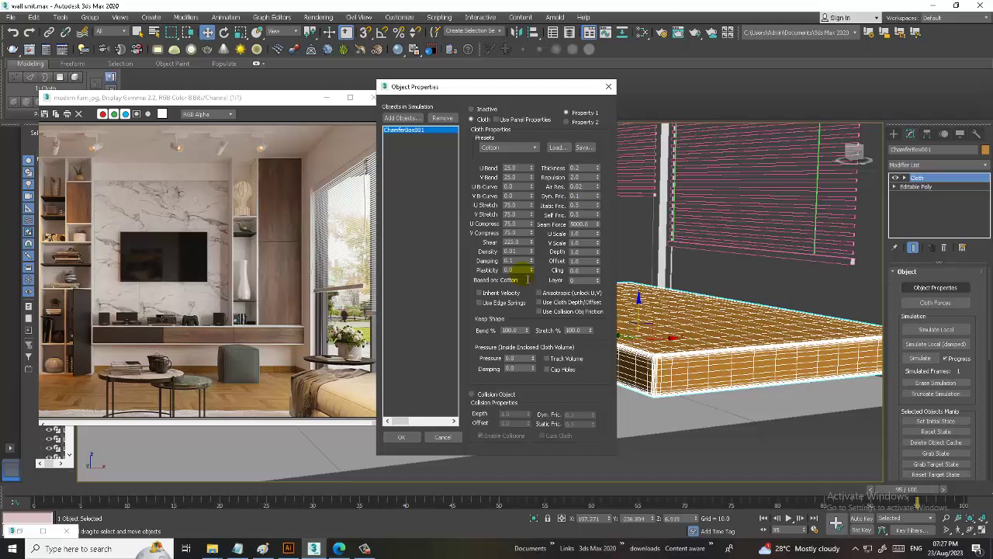
Add Plane001 to the simulation as a collision object and confirm the settings.
{"action": "left_click", "coordinate": [400, 118]}
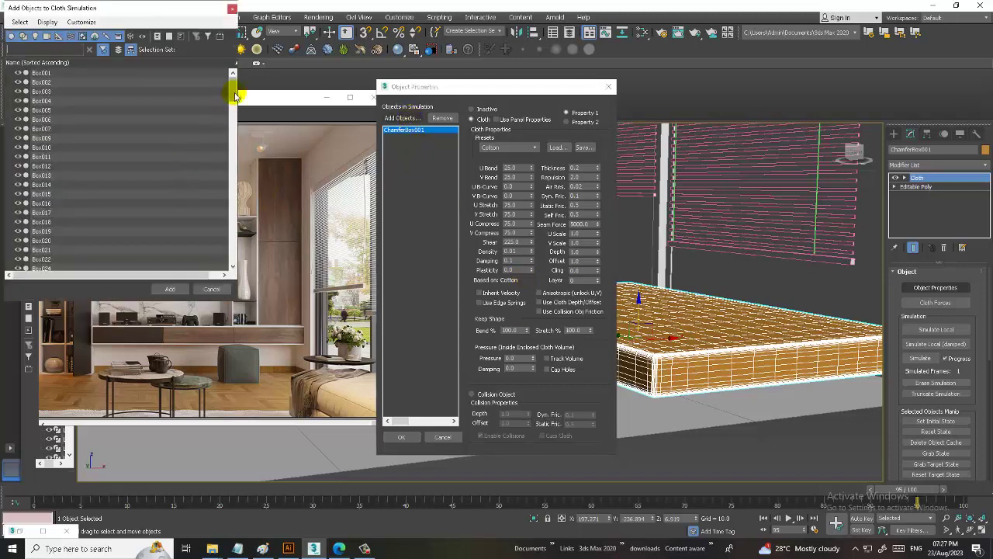
{"action": "left_click_drag", "start_coordinate": [233, 93], "coordinate": [234, 264]}
{"action": "left_click", "coordinate": [45, 241]}
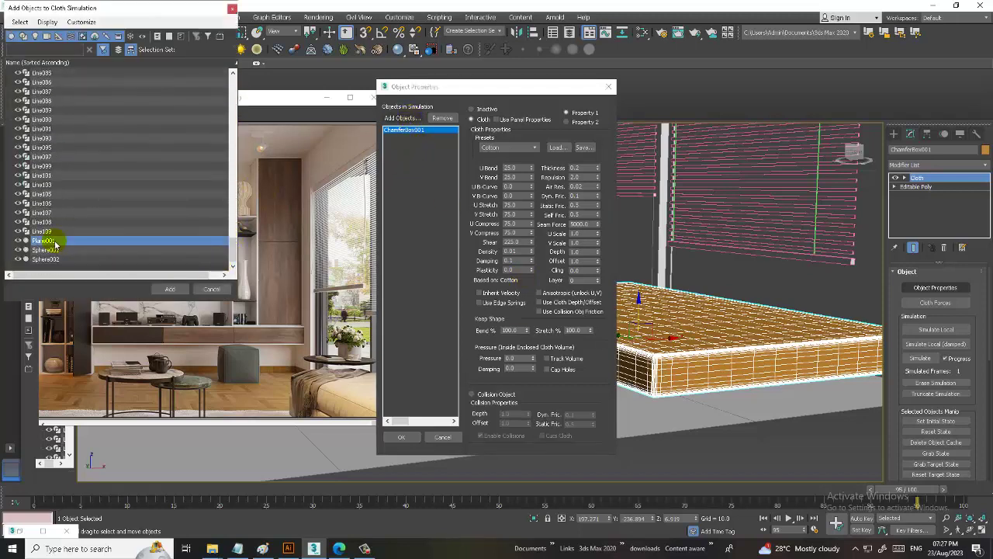
{"action": "left_click", "coordinate": [170, 289]}
{"action": "left_click", "coordinate": [481, 395]}
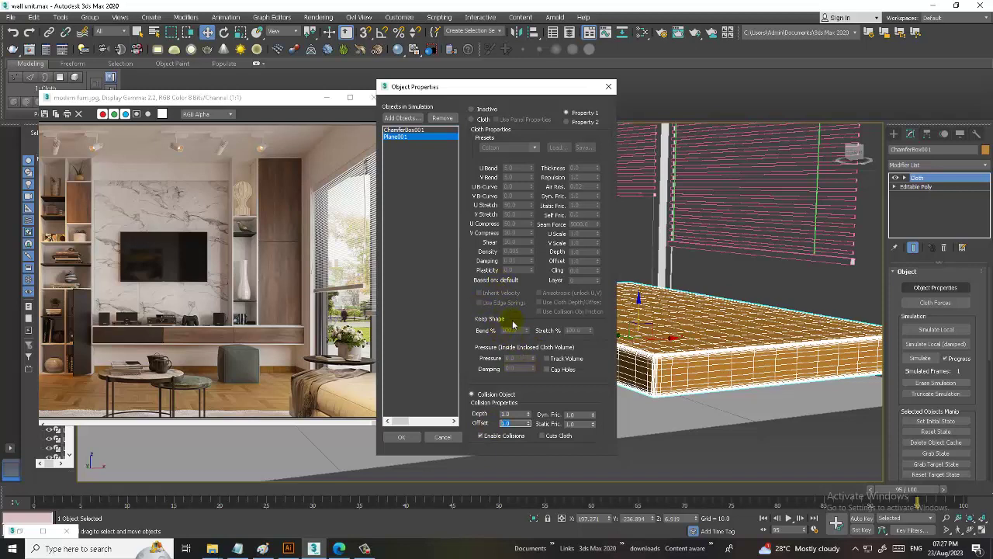
{"action": "left_click", "coordinate": [406, 129]}
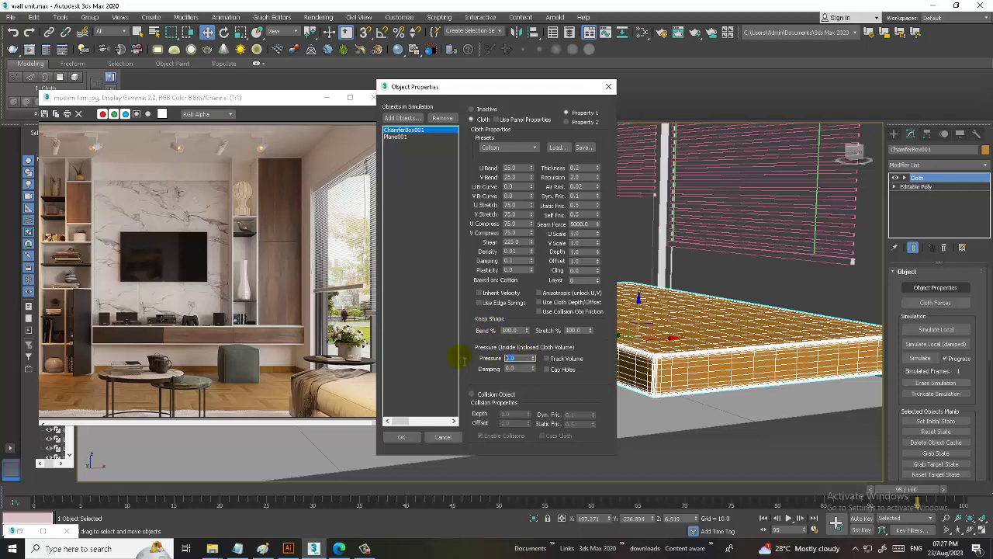
{"action": "left_click", "coordinate": [403, 437]}
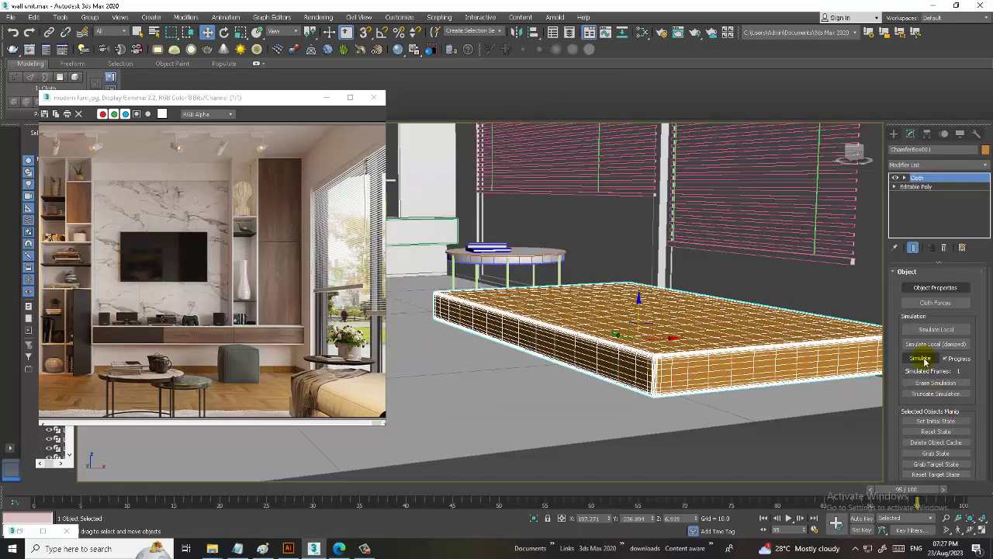
Run a quick local test simulation, stop it, and erase it.
{"action": "left_click", "coordinate": [940, 330]}
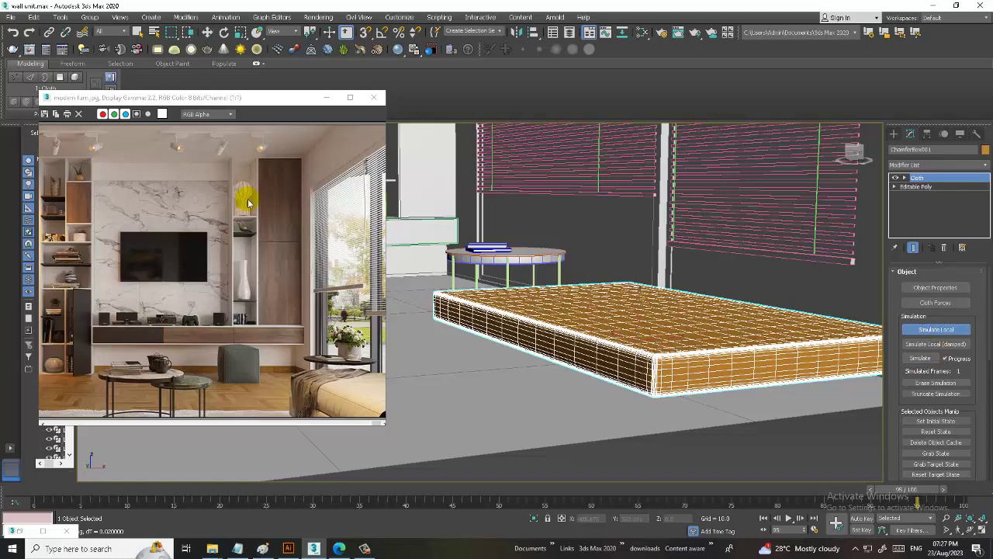
{"action": "left_click", "coordinate": [947, 331]}
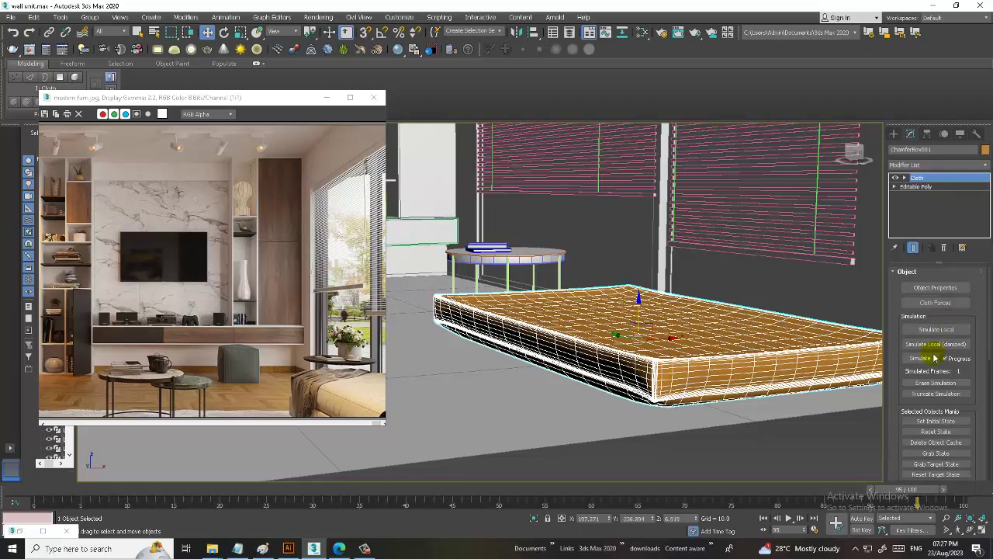
{"action": "left_click", "coordinate": [937, 383]}
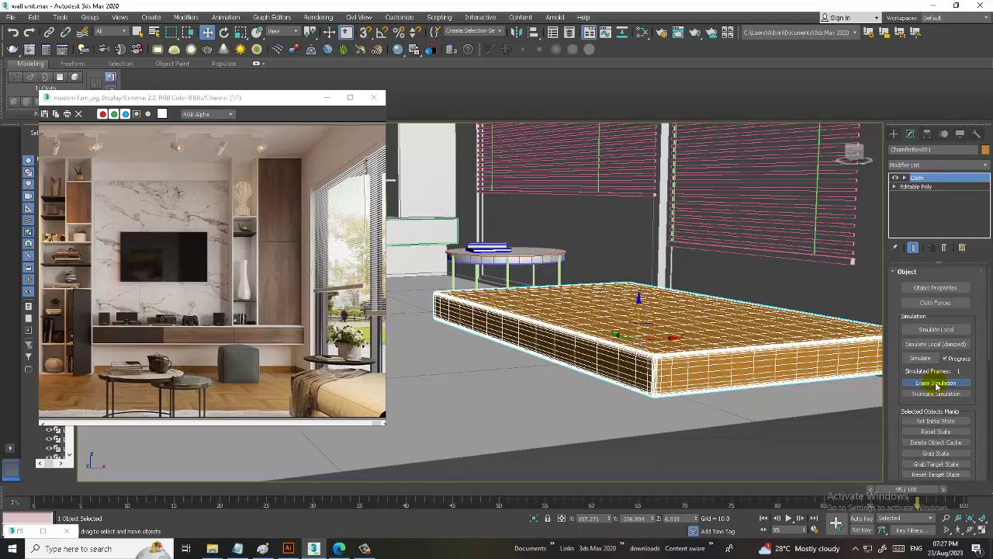
Reapply the Cotton preset to ChamferBox001 in Object Properties.
{"action": "left_click", "coordinate": [936, 287]}
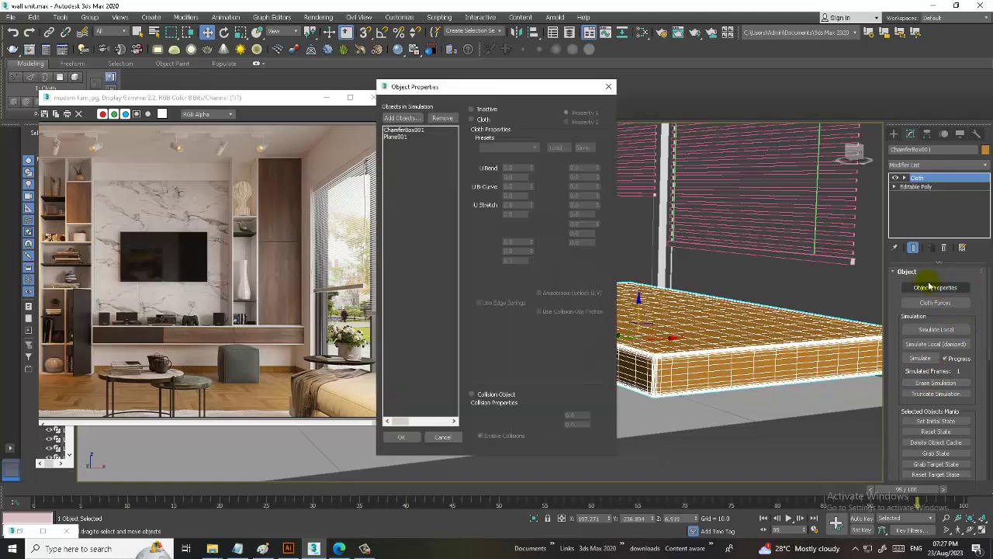
{"action": "left_click", "coordinate": [401, 130]}
{"action": "left_click", "coordinate": [502, 147]}
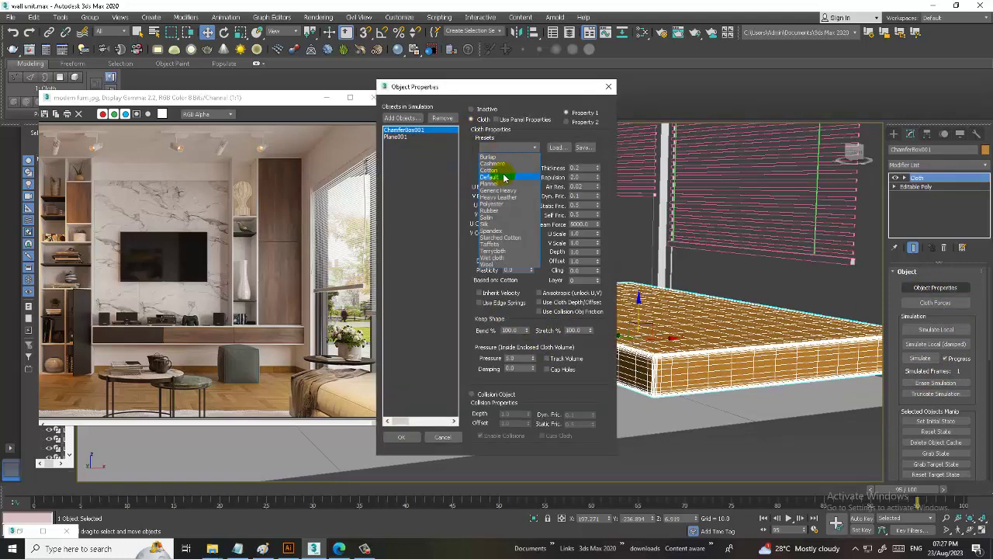
{"action": "left_click", "coordinate": [504, 172]}
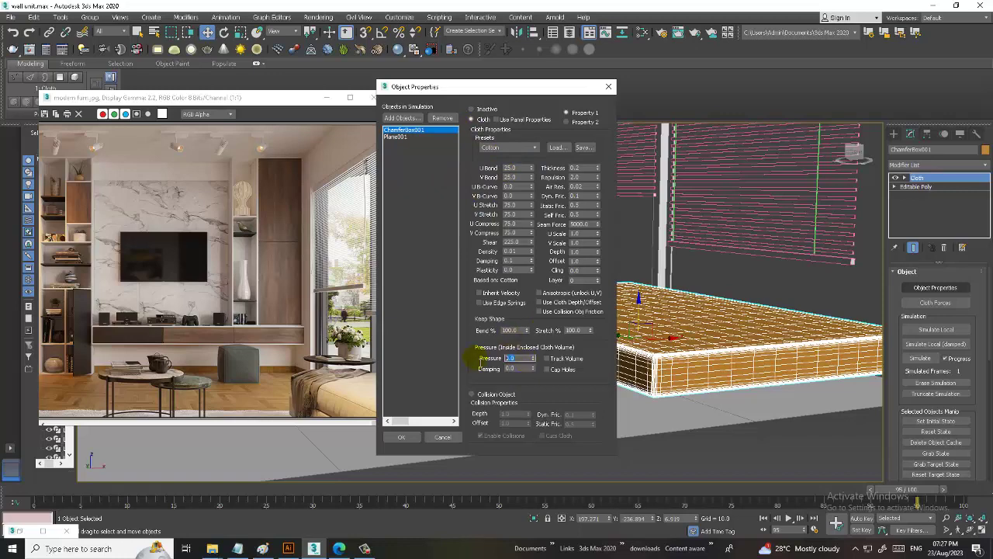
Run the cloth simulation for a few frames to puff the mattress edges.
{"action": "left_click", "coordinate": [408, 436]}
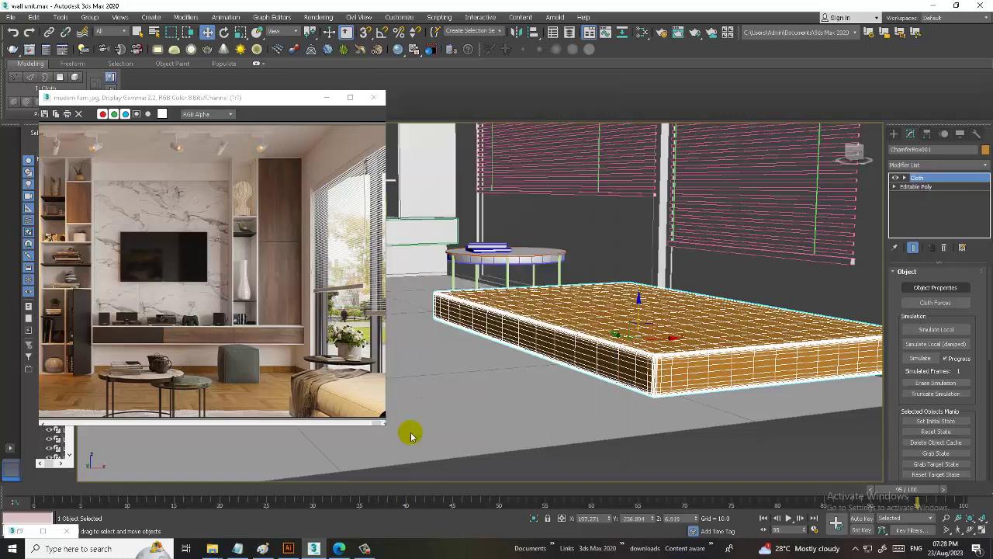
{"action": "left_click", "coordinate": [921, 357]}
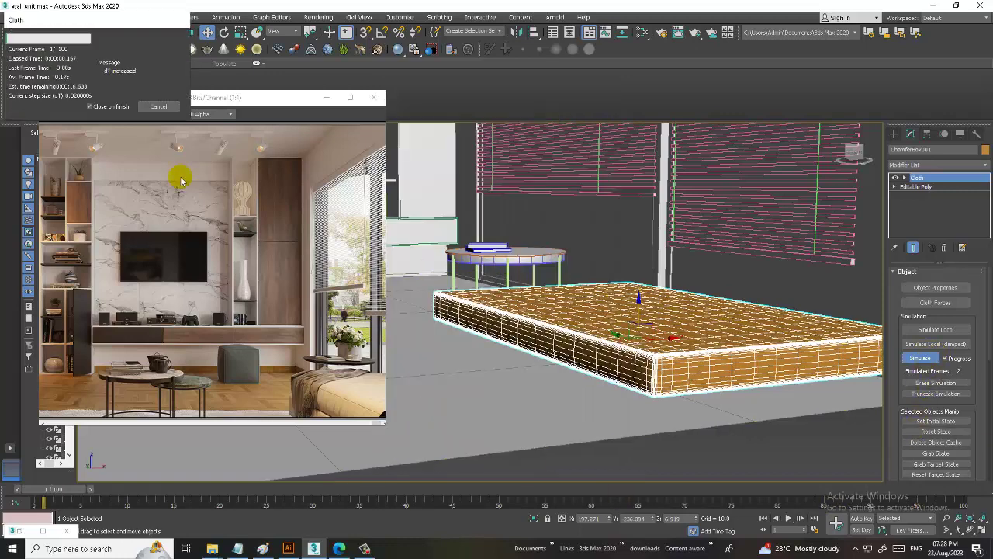
{"action": "left_click", "coordinate": [158, 107]}
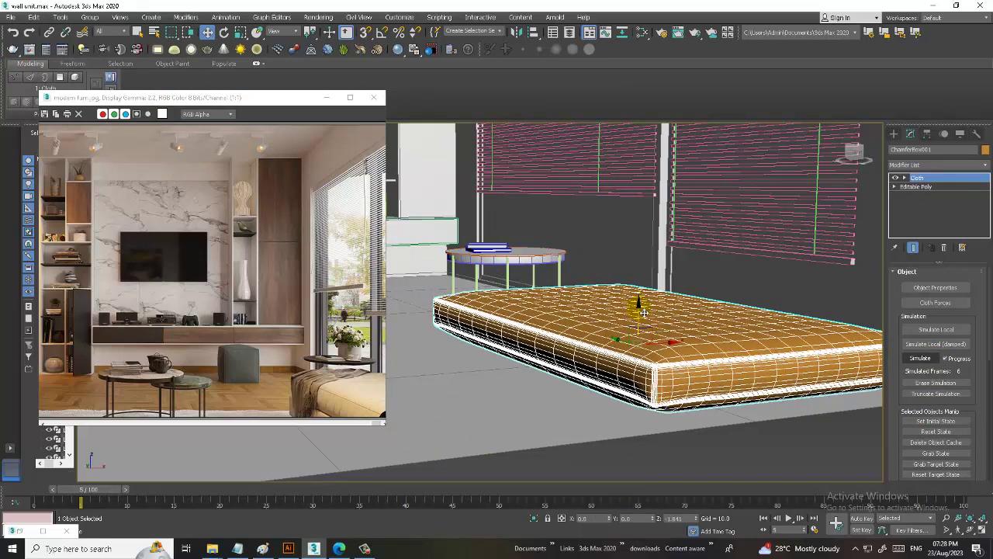
Shift-drag a copy of the puffed mattress upward on Z.
{"action": "middle_click_drag", "start_coordinate": [640, 309], "coordinate": [730, 374], "text": "alt"}
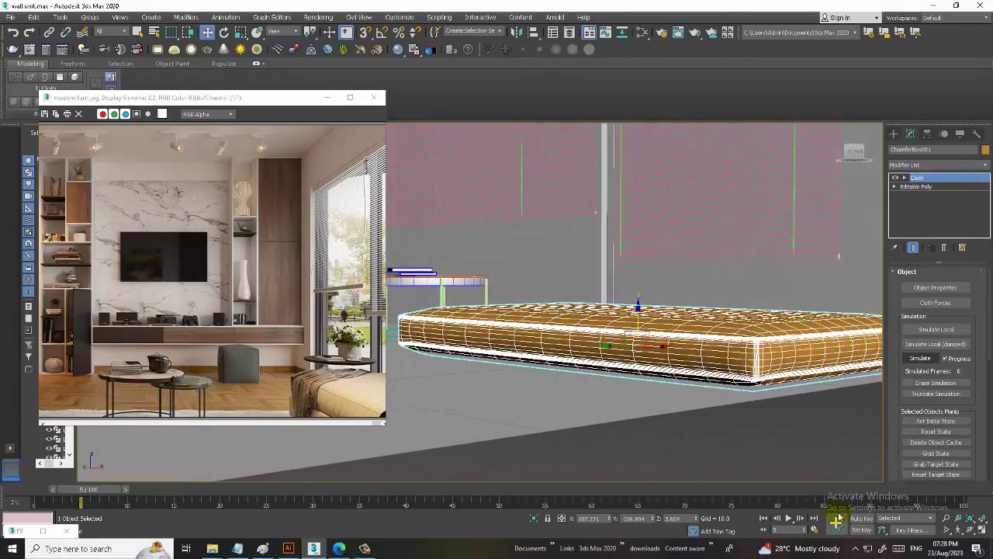
{"action": "mouse_move", "coordinate": [791, 447]}
{"action": "middle_mouse_down", "text": "alt"}
{"action": "mouse_move", "coordinate": [784, 401]}
{"action": "mouse_move", "coordinate": [732, 386]}
{"action": "mouse_move", "coordinate": [696, 392]}
{"action": "mouse_move", "coordinate": [724, 356]}
{"action": "mouse_move", "coordinate": [701, 351]}
{"action": "middle_mouse_up", "text": "alt"}
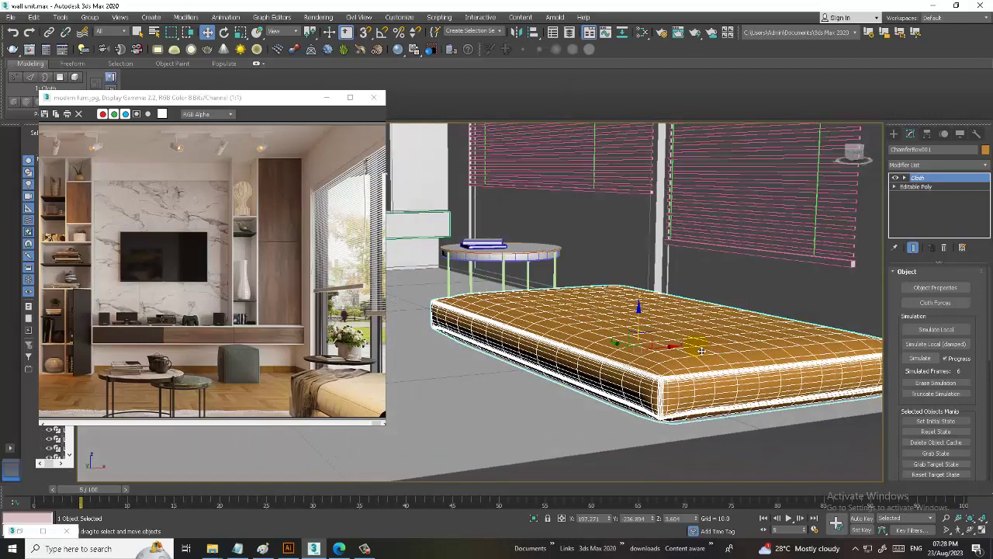
{"action": "left_click_drag", "start_coordinate": [638, 325], "coordinate": [640, 287], "text": "shift"}
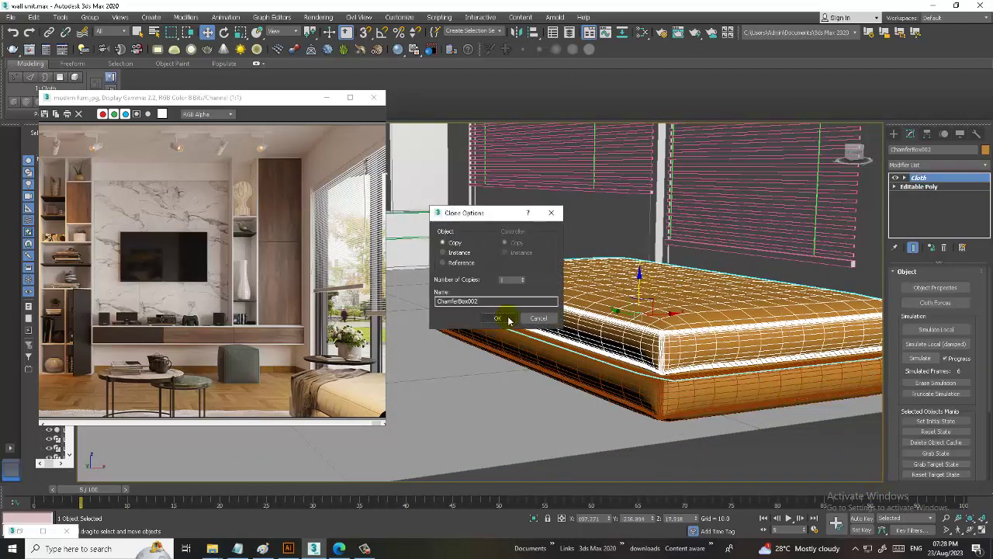
Delete the cloth copy and Shift-clone the mattress upward as a second layer.
{"action": "left_click", "coordinate": [497, 318]}
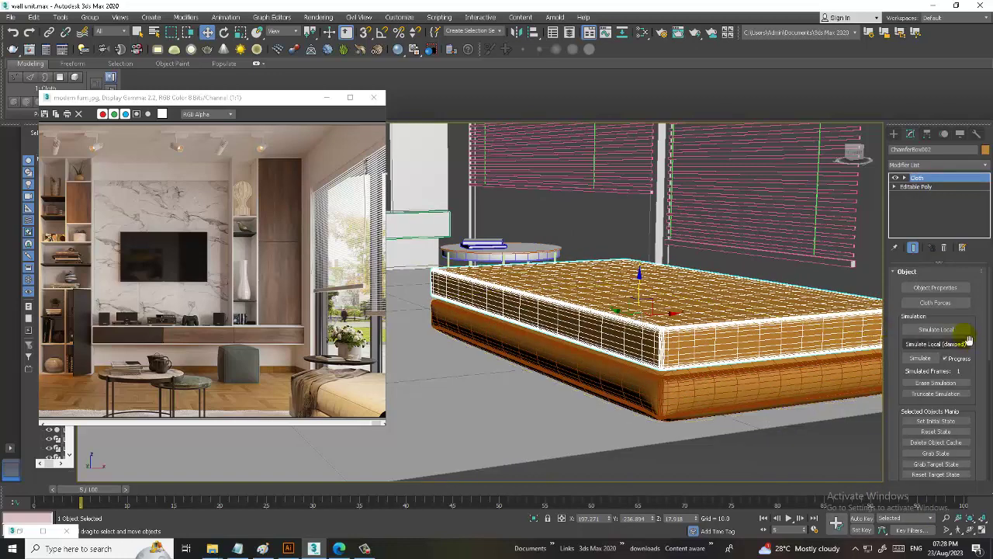
{"action": "key", "text": "Delete"}
{"action": "left_click", "coordinate": [707, 350]}
{"action": "right_click", "coordinate": [706, 350]}
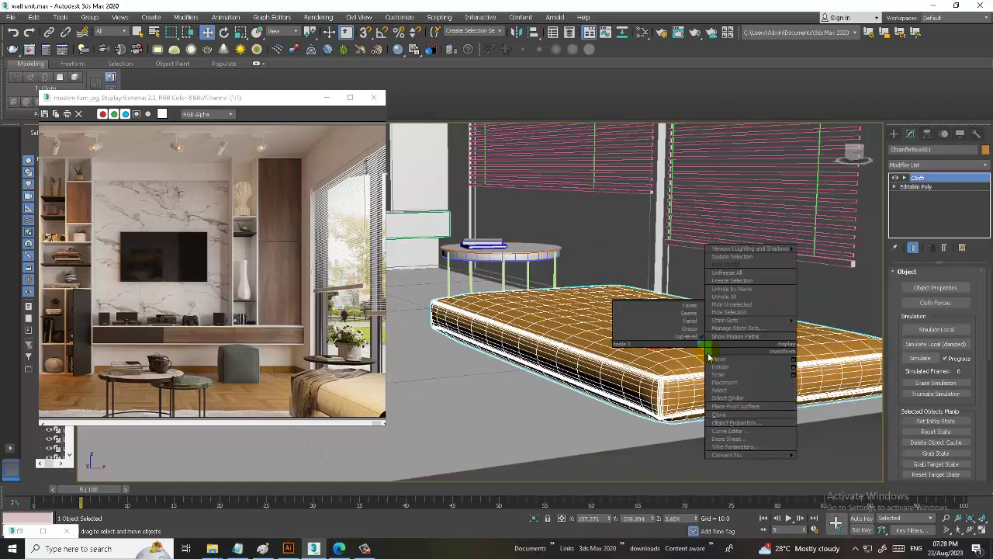
{"action": "left_click", "coordinate": [851, 463]}
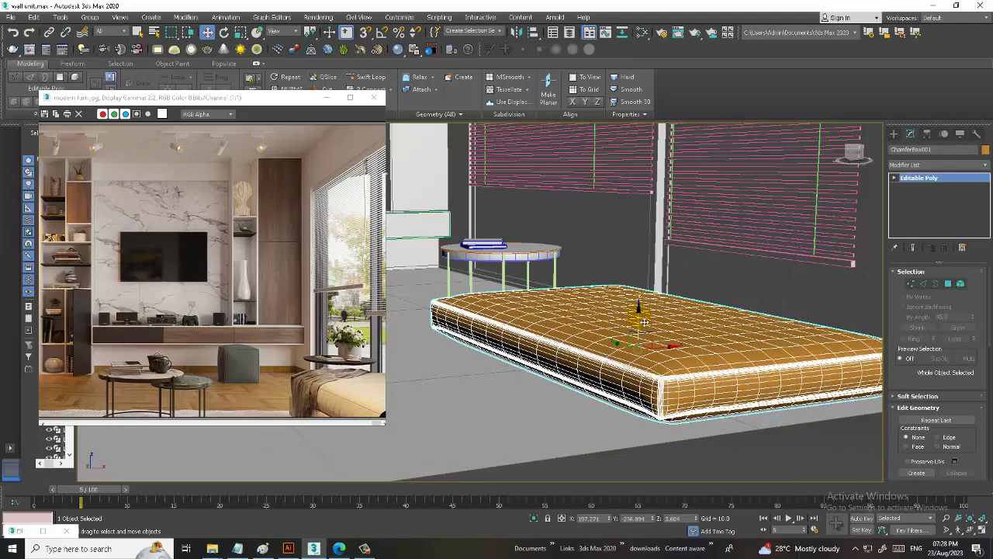
{"action": "left_click_drag", "start_coordinate": [644, 322], "coordinate": [524, 332], "text": "shift"}
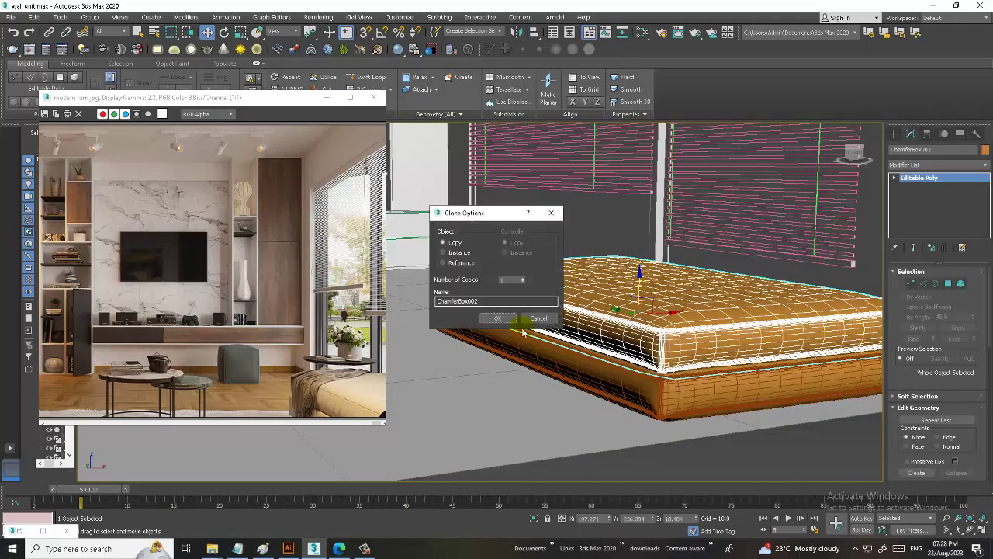
{"action": "left_click", "coordinate": [497, 318]}
Mirror the upper copy on Z so it sits flipped onto the lower layer.
{"action": "middle_click_drag", "start_coordinate": [512, 326], "coordinate": [682, 335], "text": "alt"}
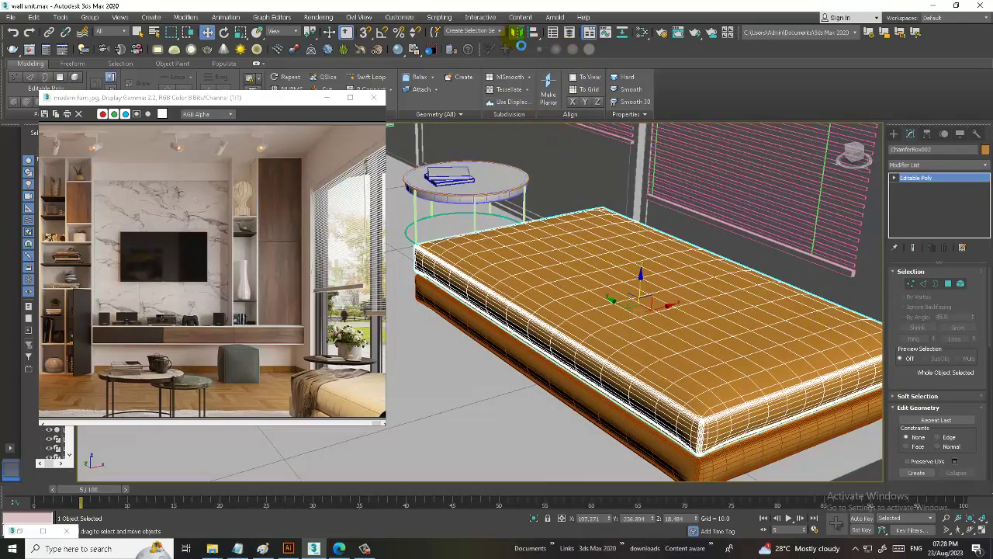
{"action": "left_click", "coordinate": [516, 32]}
{"action": "left_click", "coordinate": [482, 243]}
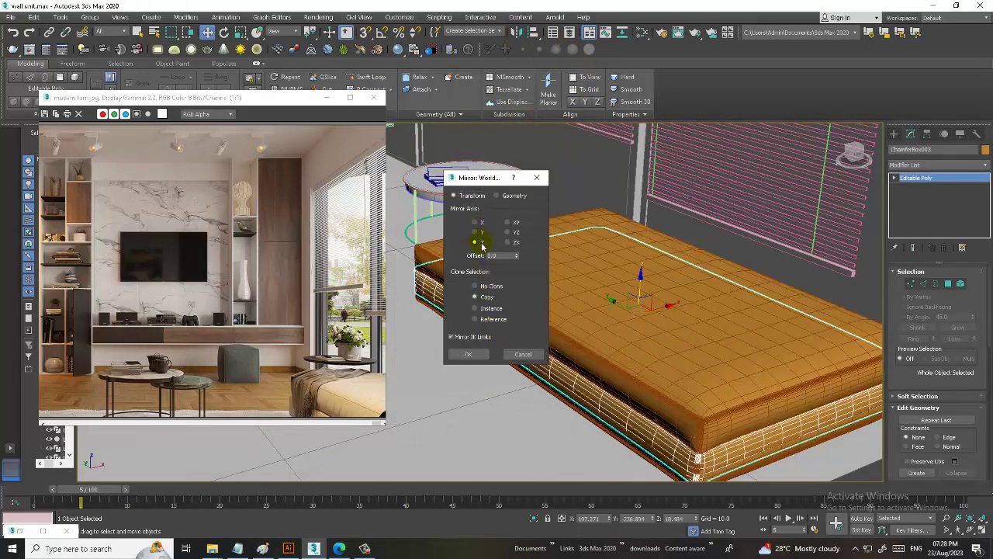
{"action": "left_click", "coordinate": [468, 354]}
{"action": "middle_click_drag", "start_coordinate": [590, 310], "coordinate": [652, 288], "text": "alt"}
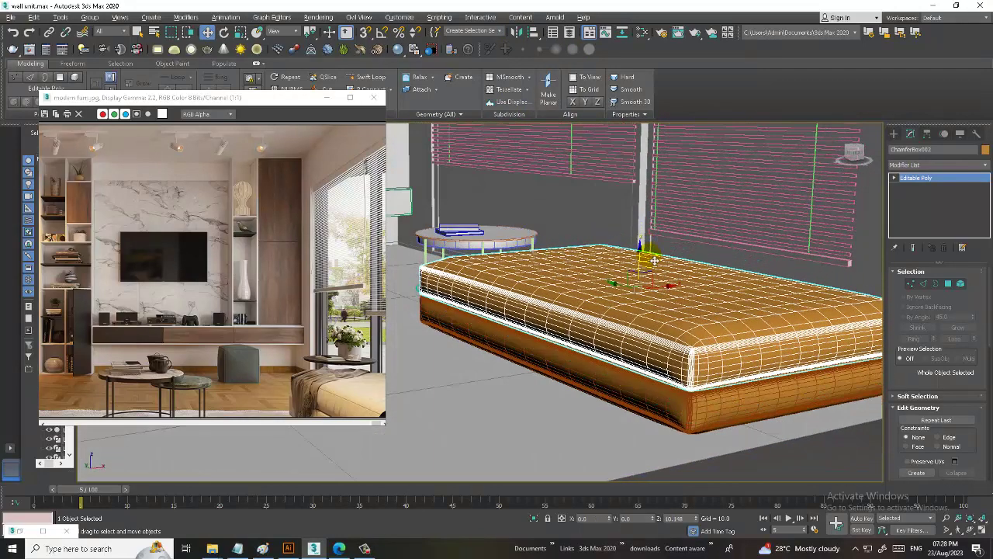
{"action": "left_click", "coordinate": [754, 443]}
{"action": "mouse_move", "coordinate": [693, 358]}
{"action": "middle_mouse_down", "text": "alt"}
{"action": "mouse_move", "coordinate": [751, 400]}
{"action": "mouse_move", "coordinate": [691, 366]}
{"action": "middle_mouse_up", "text": "alt"}
{"action": "left_click", "coordinate": [691, 365]}
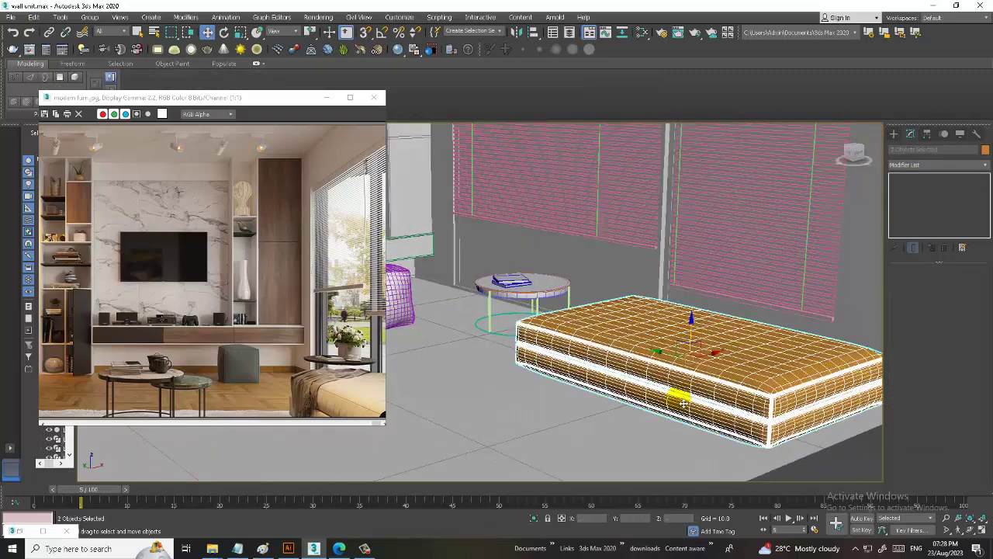
{"action": "scroll", "coordinate": [677, 358], "scroll_direction": "up", "scroll_amount": 3}
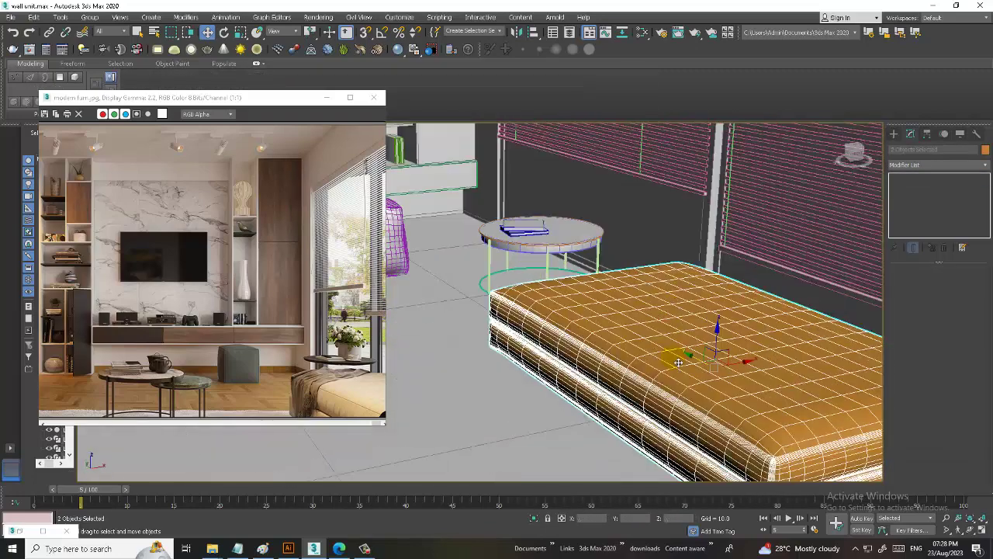
{"action": "scroll", "coordinate": [681, 360], "scroll_direction": "up", "scroll_amount": 3}
{"action": "mouse_move", "coordinate": [681, 360]}
{"action": "middle_mouse_down", "text": "alt"}
{"action": "mouse_move", "coordinate": [690, 350]}
{"action": "mouse_move", "coordinate": [688, 359]}
{"action": "middle_mouse_up", "text": "alt"}
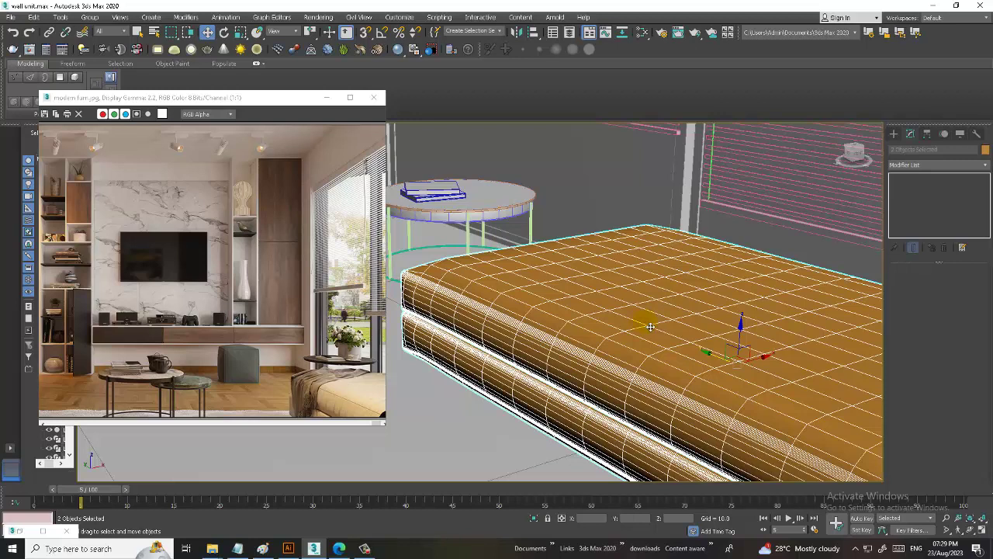
Draw a Standard Primitives Plane on the floor beside the bed.
{"action": "left_click", "coordinate": [893, 134]}
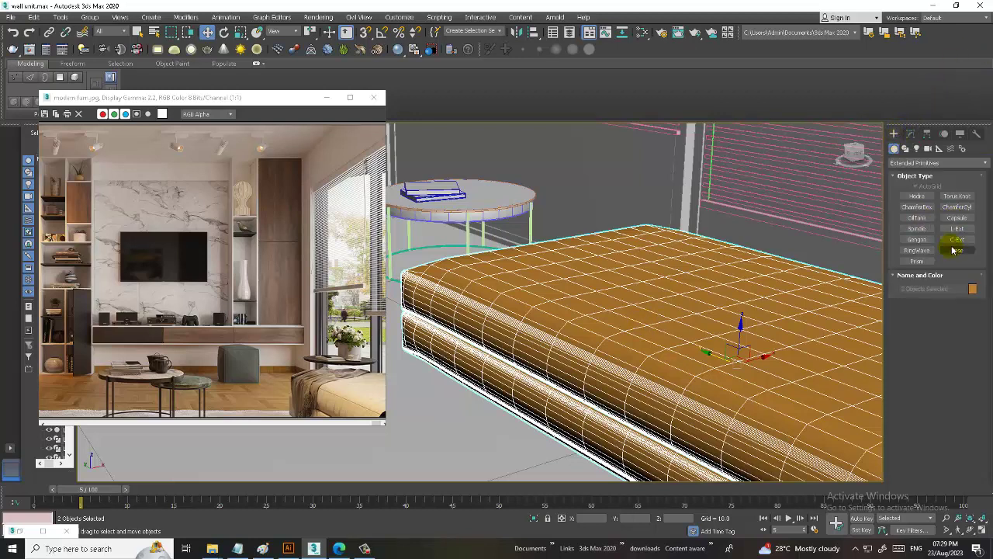
{"action": "left_click", "coordinate": [910, 163]}
{"action": "left_click", "coordinate": [916, 172]}
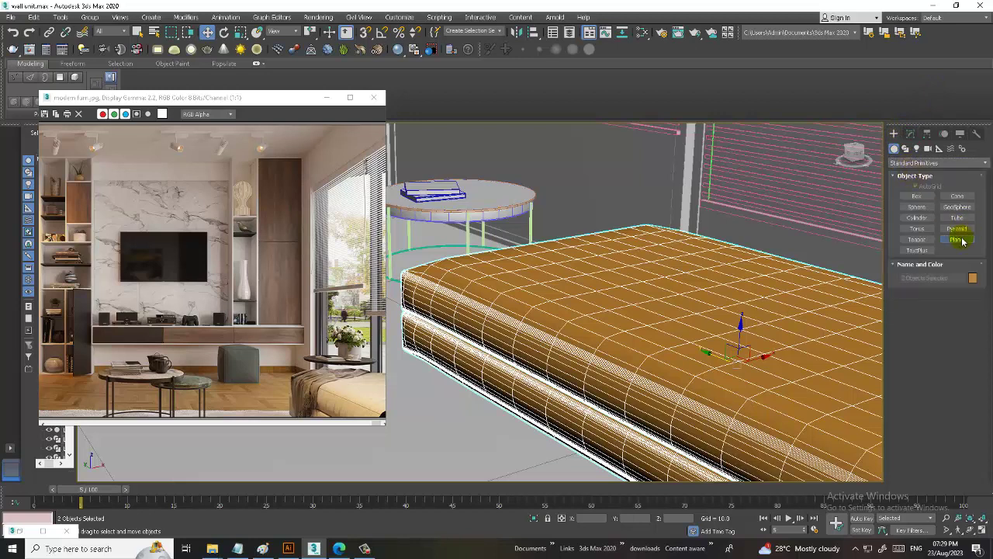
{"action": "left_click", "coordinate": [957, 239]}
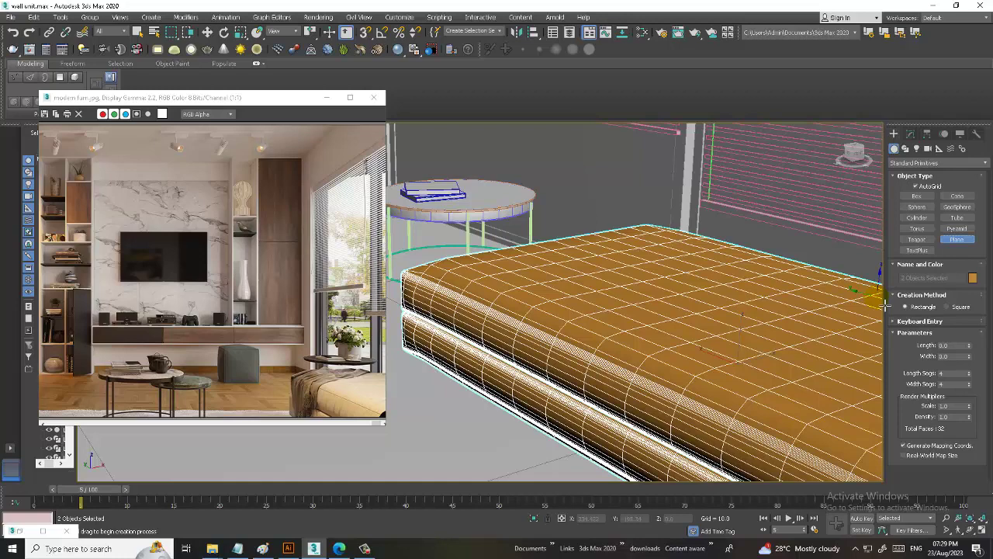
{"action": "scroll", "coordinate": [611, 371], "scroll_direction": "down", "scroll_amount": 5}
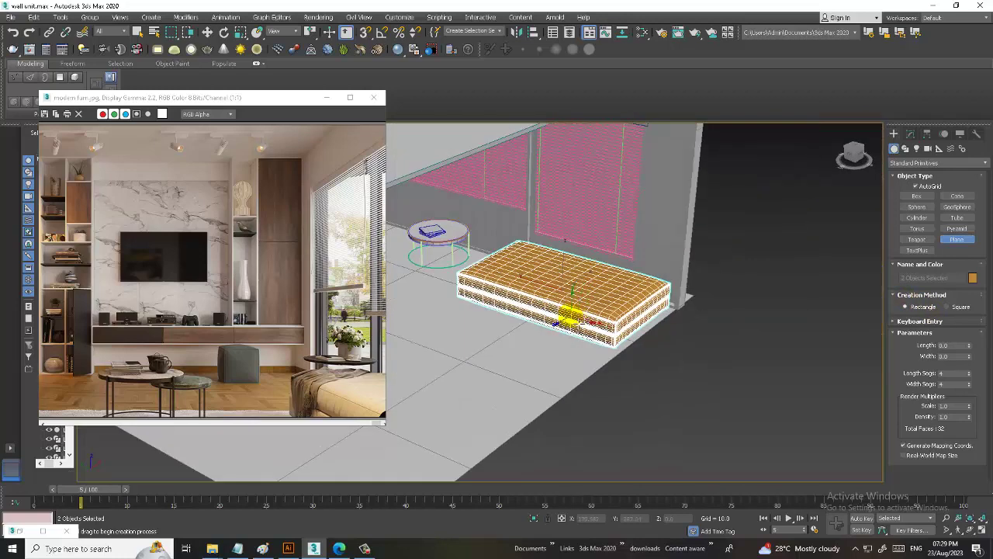
{"action": "left_click", "coordinate": [357, 549]}
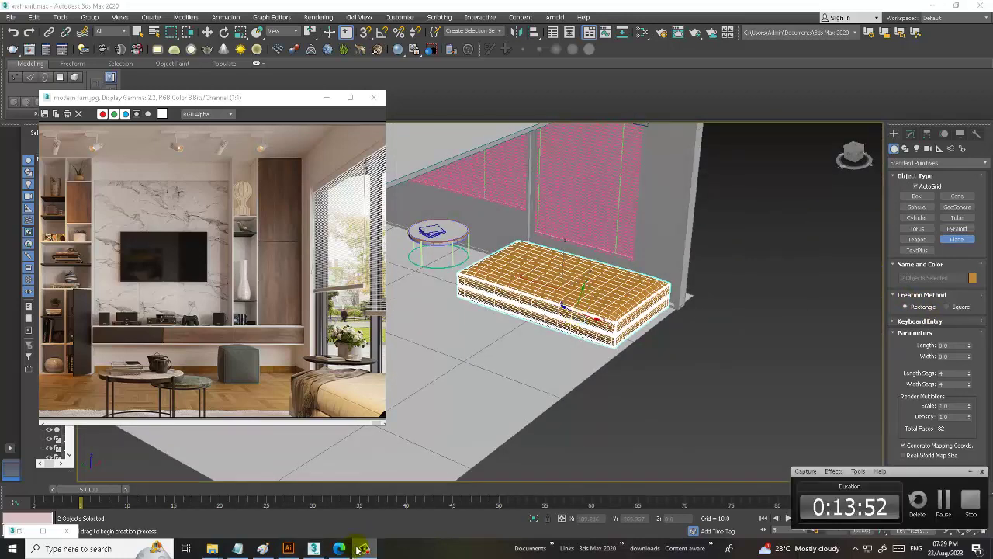
{"action": "left_click", "coordinate": [971, 472]}
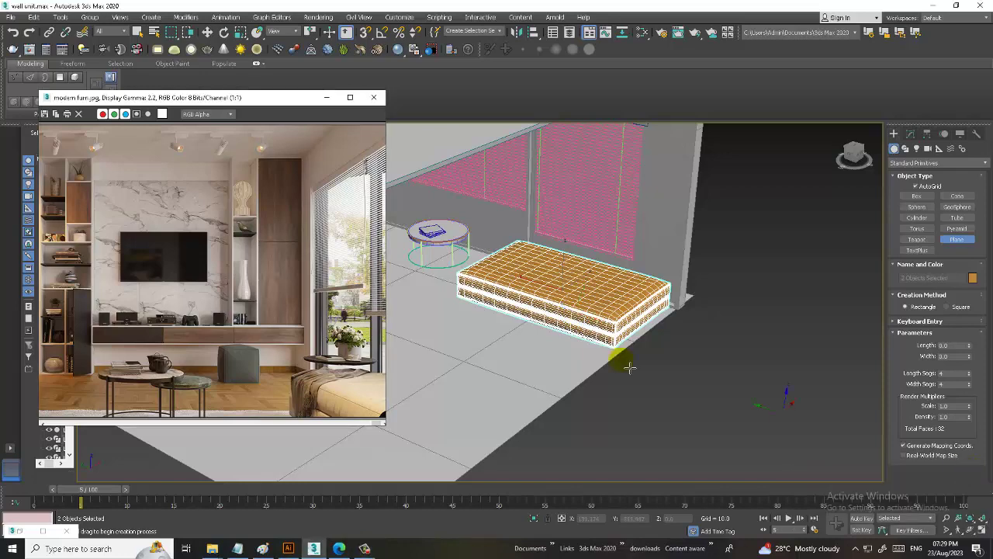
{"action": "middle_click_drag", "start_coordinate": [628, 361], "coordinate": [539, 372], "text": "alt"}
{"action": "left_click_drag", "start_coordinate": [437, 312], "coordinate": [457, 436]}
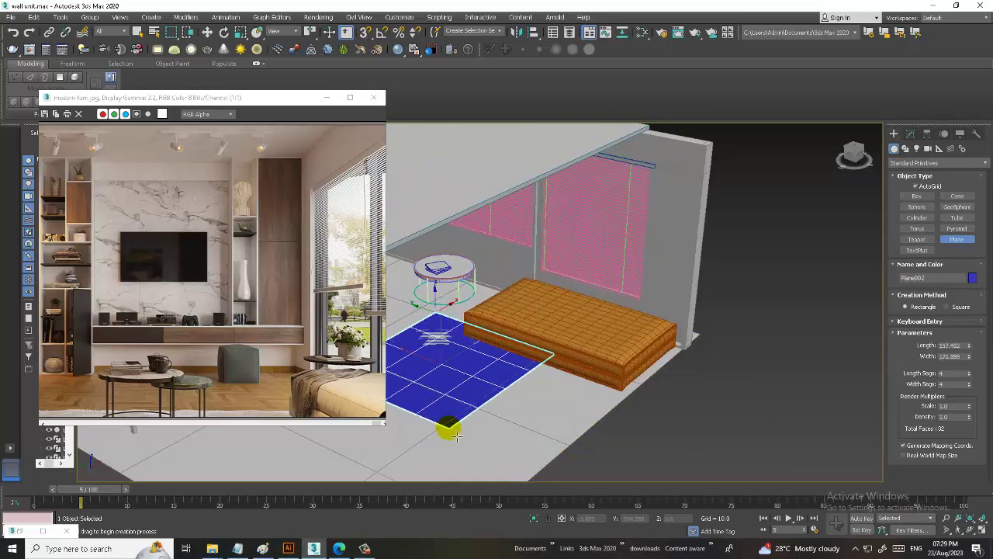
Move and rotate the plane up over the mattress.
{"action": "key", "text": "w"}
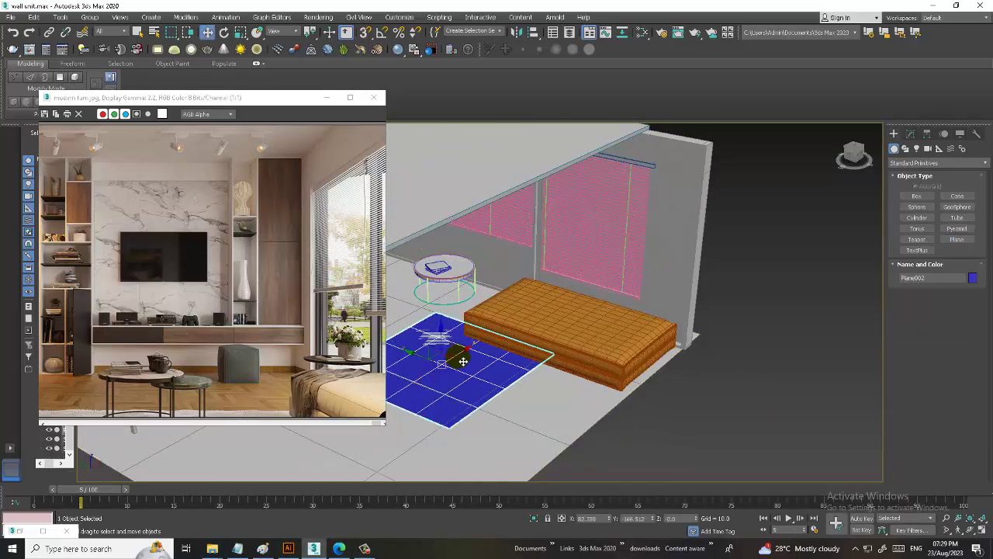
{"action": "left_click_drag", "start_coordinate": [434, 362], "coordinate": [532, 300]}
{"action": "key", "text": "e"}
{"action": "scroll", "coordinate": [533, 299], "scroll_direction": "up", "scroll_amount": 2}
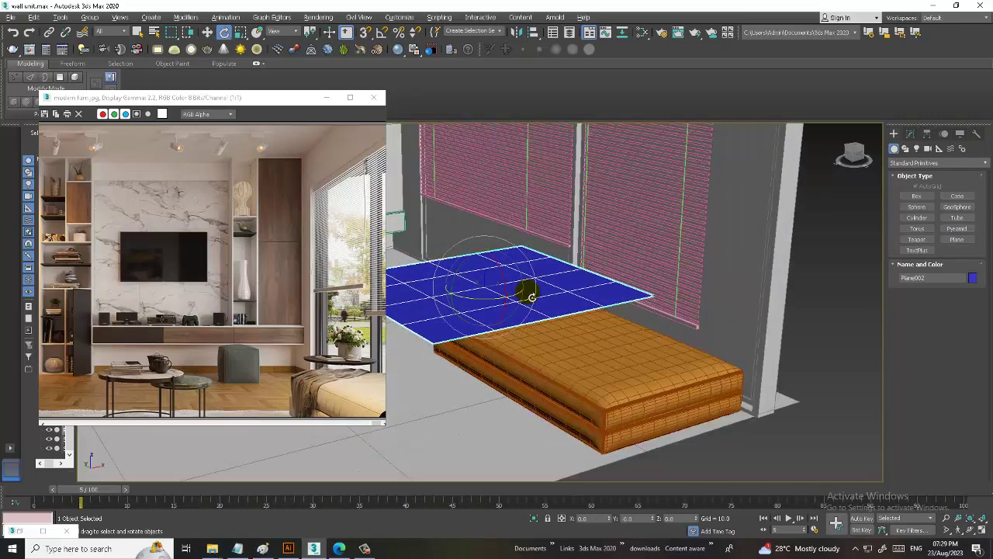
Set the plane's Length and Width Segs to 35 each.
{"action": "left_click", "coordinate": [911, 133]}
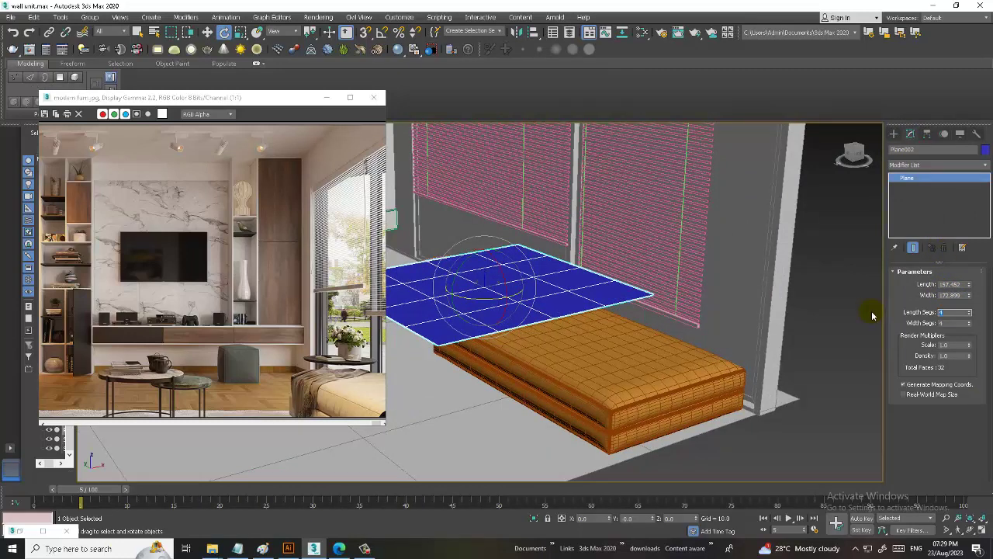
{"action": "key", "text": "Tab"}
{"action": "type", "text": "35"}
{"action": "key", "text": "Return"}
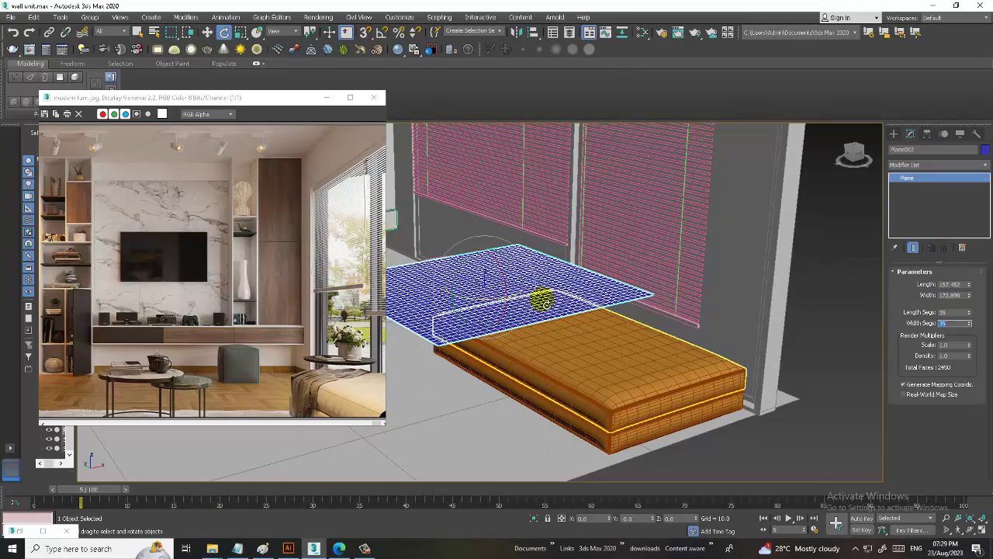
{"action": "key", "text": "w"}
{"action": "mouse_move", "coordinate": [535, 285]}
{"action": "middle_mouse_down", "text": "alt"}
{"action": "mouse_move", "coordinate": [541, 291]}
{"action": "mouse_move", "coordinate": [477, 287]}
{"action": "mouse_move", "coordinate": [559, 281]}
{"action": "mouse_move", "coordinate": [517, 266]}
{"action": "mouse_move", "coordinate": [490, 316]}
{"action": "mouse_move", "coordinate": [473, 316]}
{"action": "mouse_move", "coordinate": [489, 305]}
{"action": "middle_mouse_up", "text": "alt"}
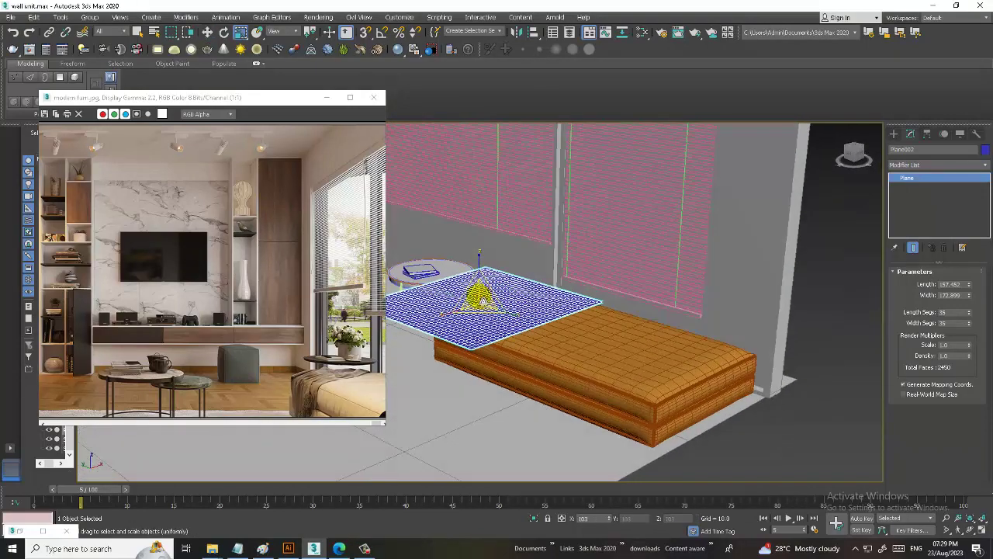
{"action": "left_click", "coordinate": [572, 353]}
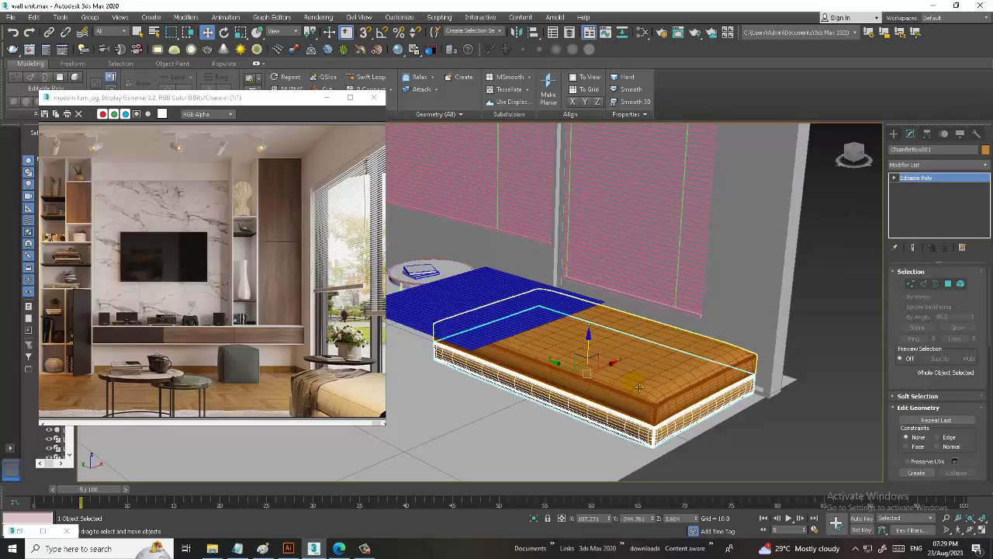
{"action": "left_click", "coordinate": [489, 303]}
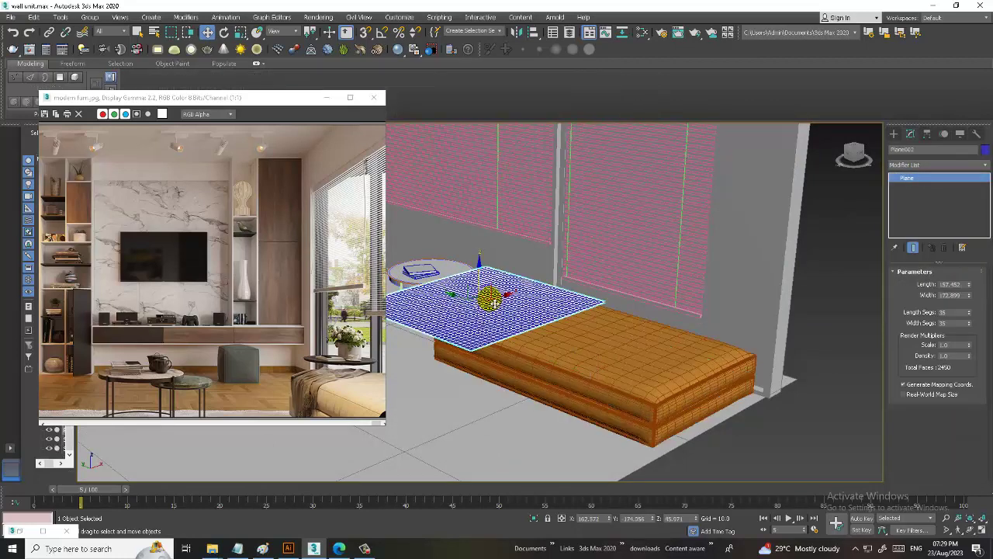
Add a Cloth modifier to Plane002 and make it Cloth with the Silk preset.
{"action": "left_click", "coordinate": [939, 164]}
{"action": "type", "text": "cl"}
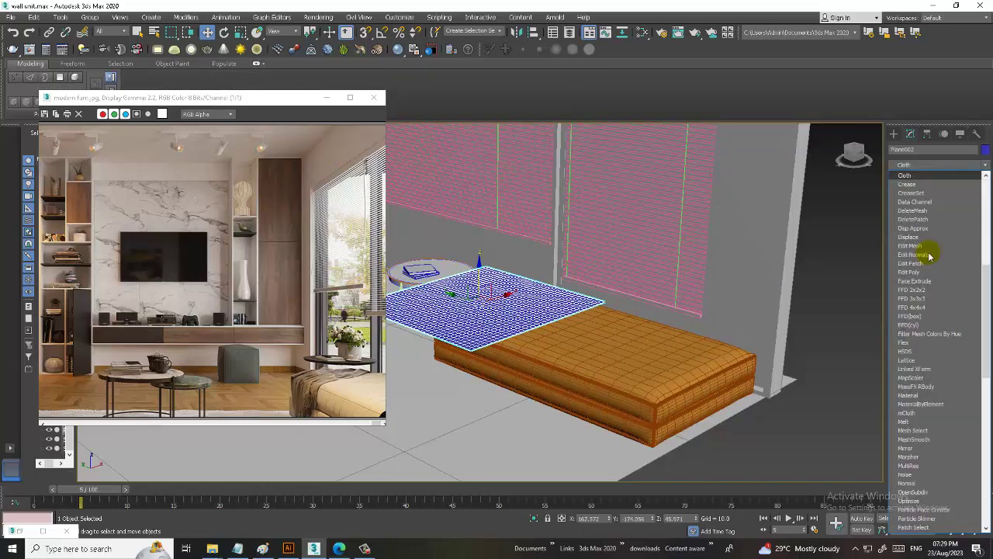
{"action": "key", "text": "Return"}
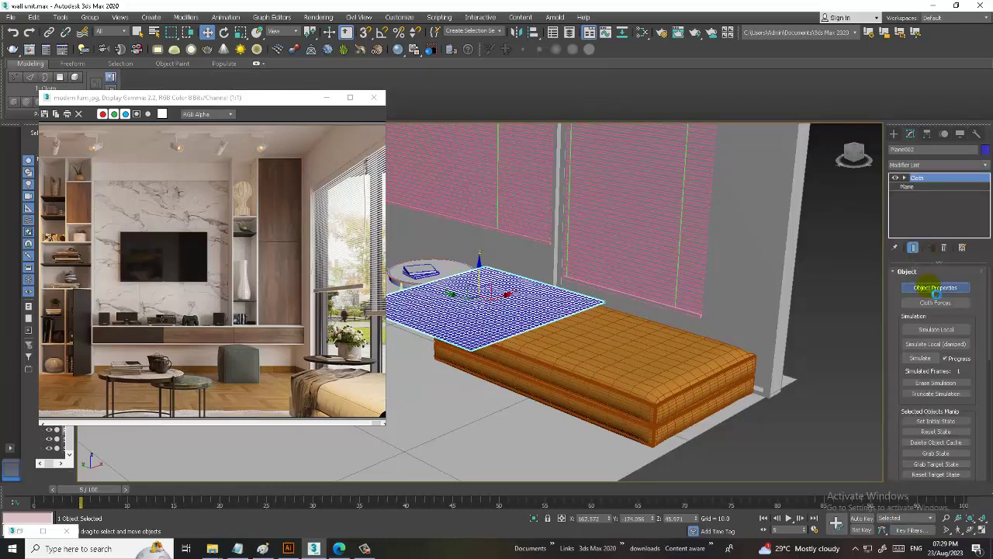
{"action": "left_click", "coordinate": [933, 287]}
{"action": "left_click", "coordinate": [396, 129]}
{"action": "left_click", "coordinate": [473, 119]}
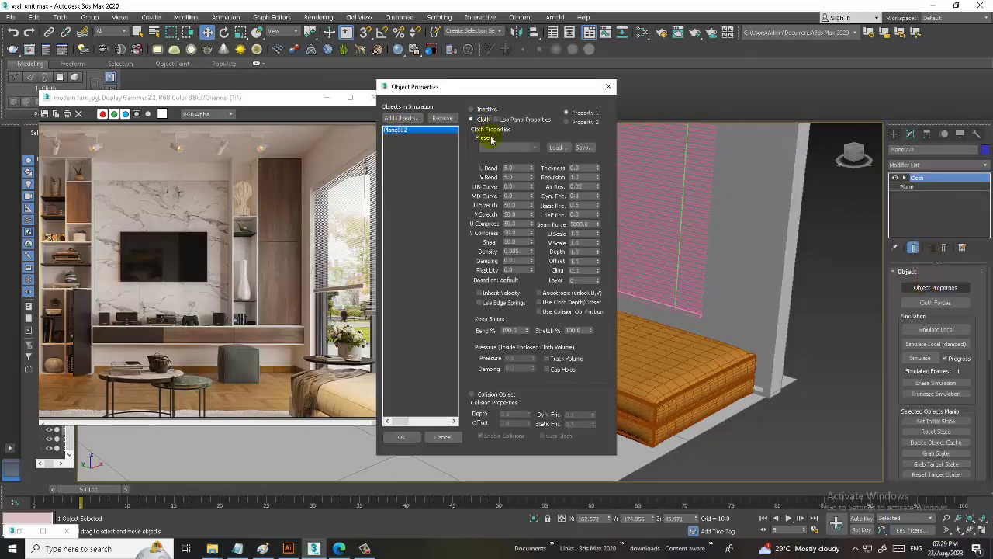
{"action": "left_click", "coordinate": [501, 148]}
{"action": "left_click", "coordinate": [501, 224]}
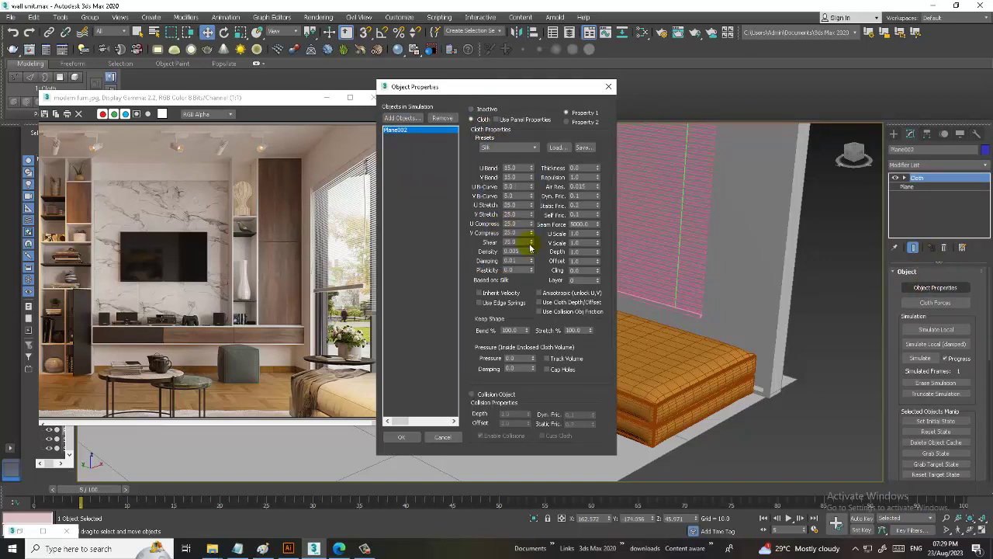
Add ChamferBox001 and ChamferBox002 to the simulation as collision objects.
{"action": "left_click", "coordinate": [401, 118]}
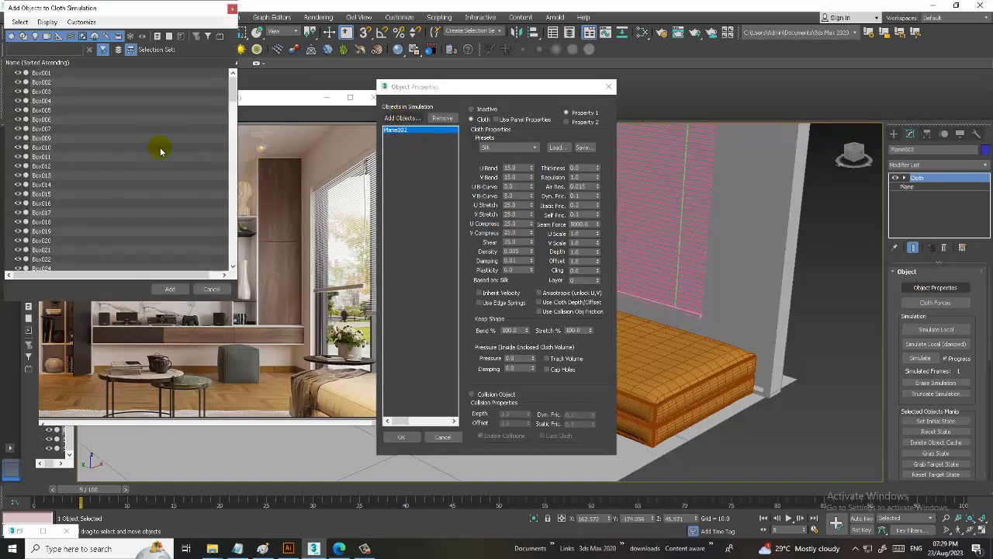
{"action": "left_click", "coordinate": [227, 92]}
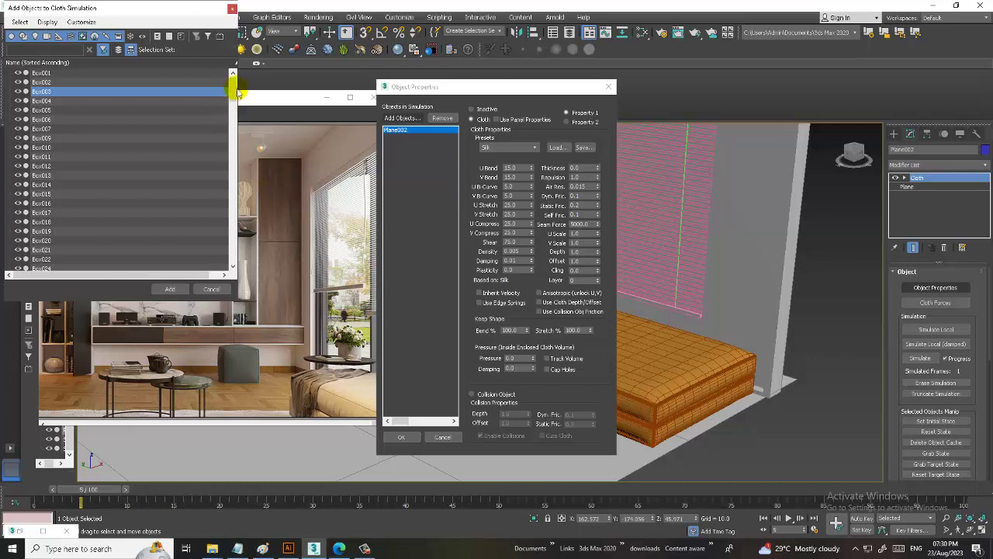
{"action": "left_click_drag", "start_coordinate": [237, 88], "coordinate": [241, 134]}
{"action": "left_click", "coordinate": [49, 110]}
{"action": "left_click", "coordinate": [52, 120], "text": "ctrl"}
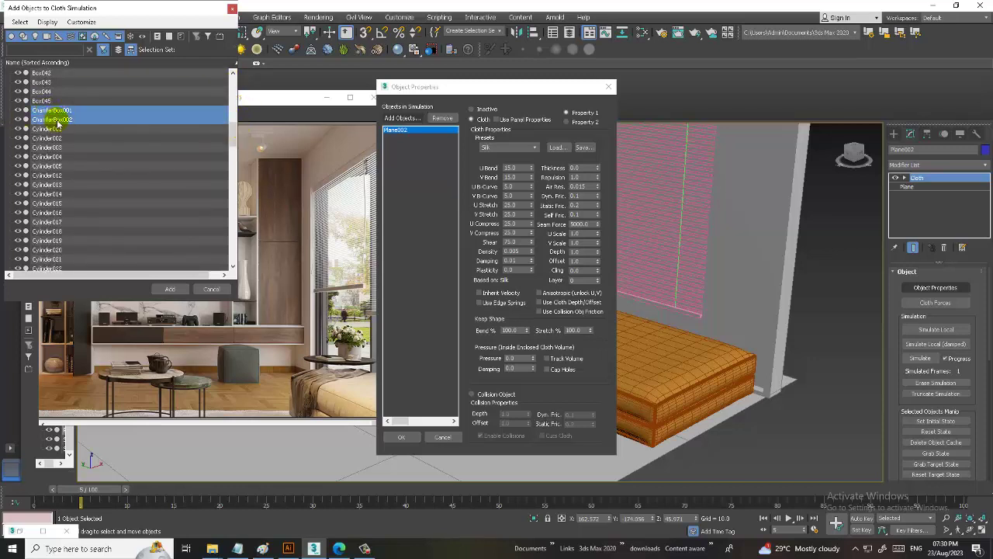
{"action": "left_click", "coordinate": [171, 288]}
{"action": "left_click", "coordinate": [481, 396]}
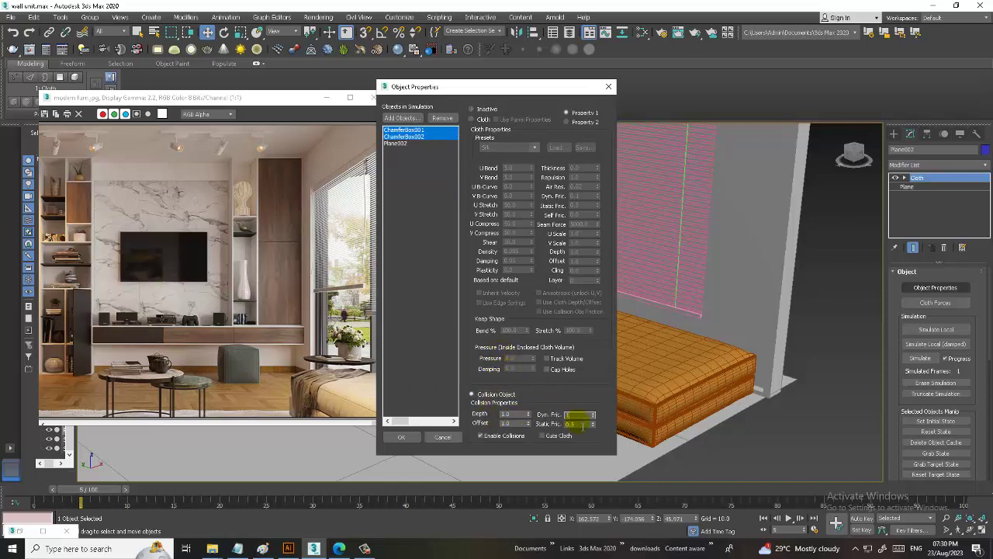
Run and stop a trial cloth drape, erase it, and reopen Object Properties.
{"action": "left_click", "coordinate": [401, 437]}
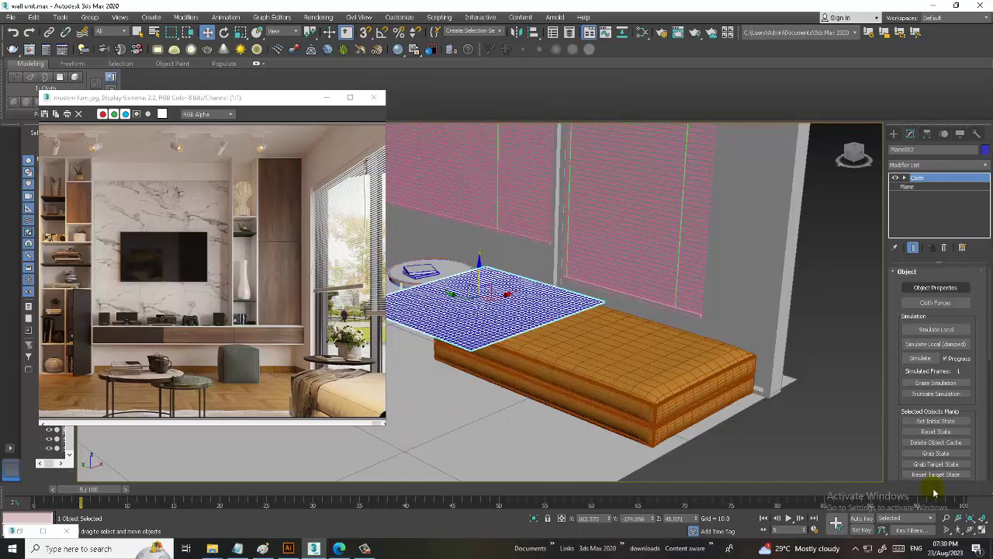
{"action": "left_click", "coordinate": [920, 359]}
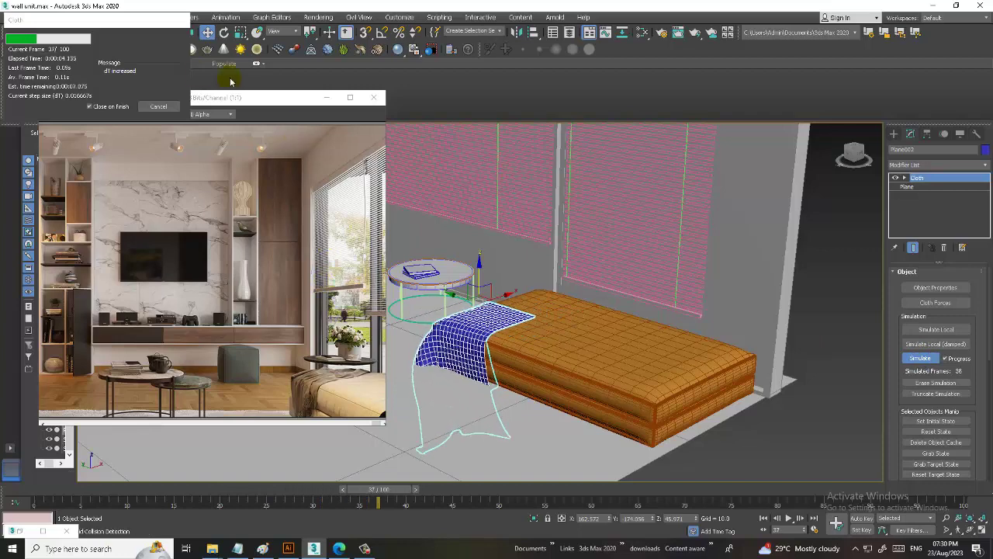
{"action": "left_click", "coordinate": [147, 109]}
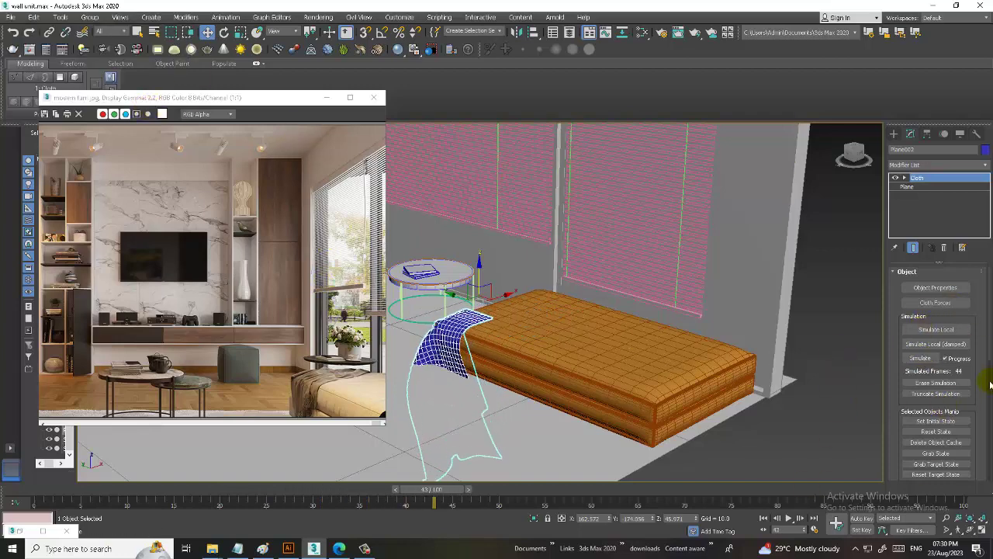
{"action": "left_click", "coordinate": [938, 384]}
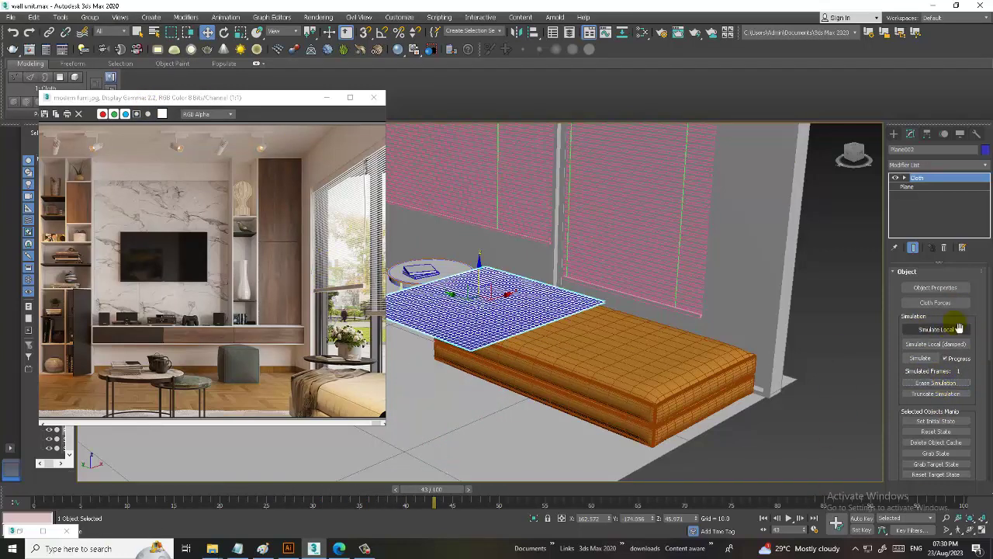
{"action": "left_click", "coordinate": [936, 287]}
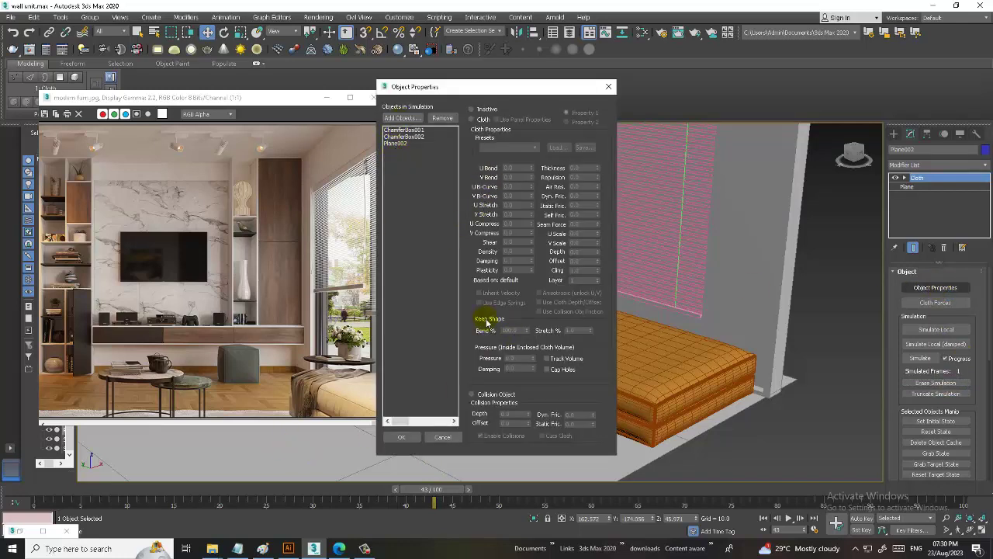
Make Plane002 a Cloth object with the Silk preset.
{"action": "left_click", "coordinate": [408, 145]}
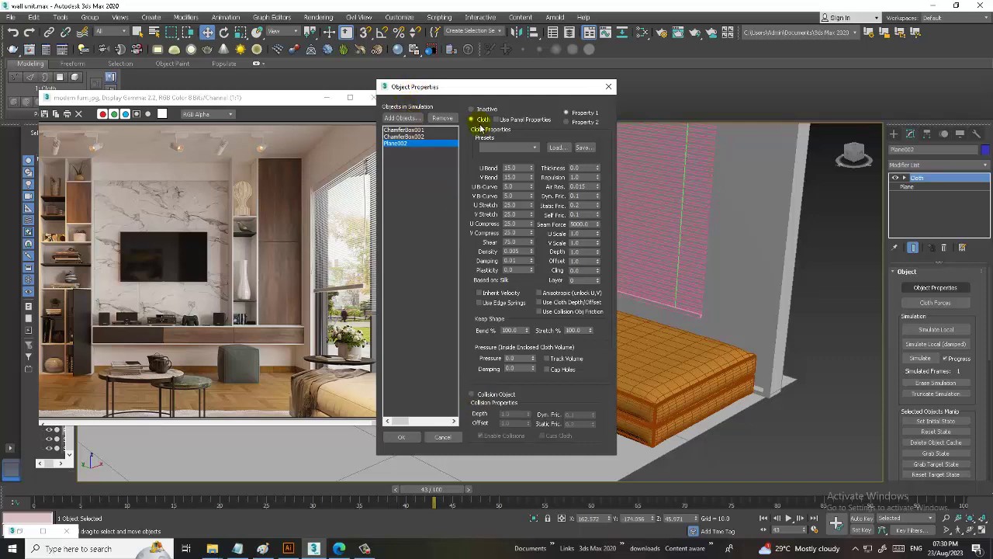
{"action": "left_click", "coordinate": [498, 149]}
{"action": "left_click", "coordinate": [493, 222]}
Add Plane001 and set it plus both chamfer boxes as collision objects, then confirm.
{"action": "left_click", "coordinate": [411, 119]}
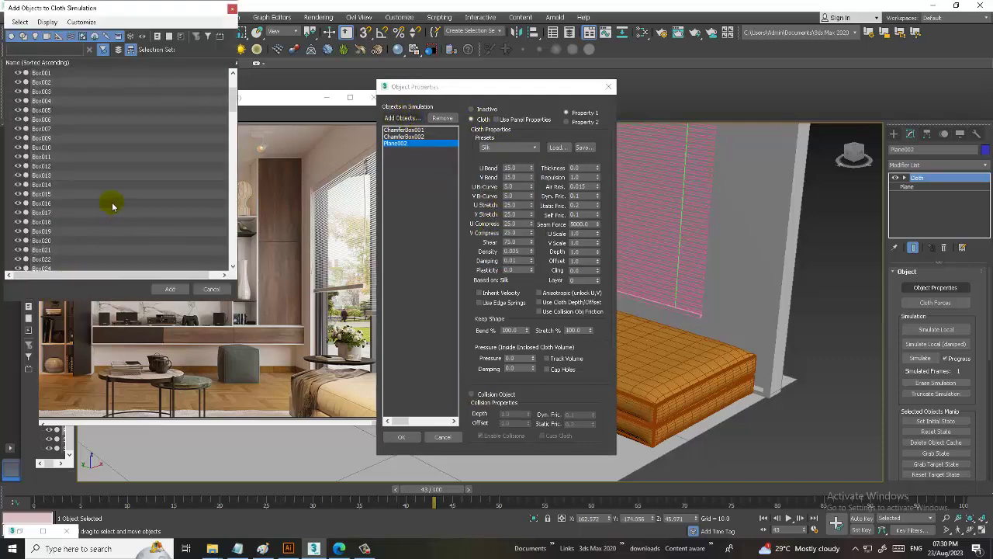
{"action": "scroll", "coordinate": [113, 210], "scroll_direction": "down", "scroll_amount": 5}
{"action": "scroll", "coordinate": [101, 229], "scroll_direction": "down", "scroll_amount": 5}
{"action": "scroll", "coordinate": [97, 247], "scroll_direction": "down", "scroll_amount": 5}
{"action": "scroll", "coordinate": [109, 251], "scroll_direction": "down", "scroll_amount": 10}
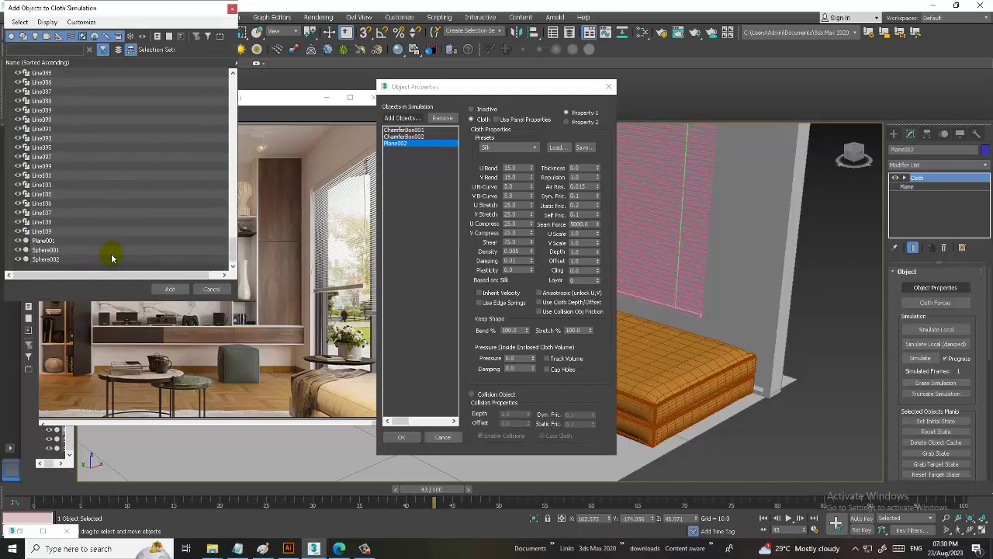
{"action": "double_click", "coordinate": [48, 241]}
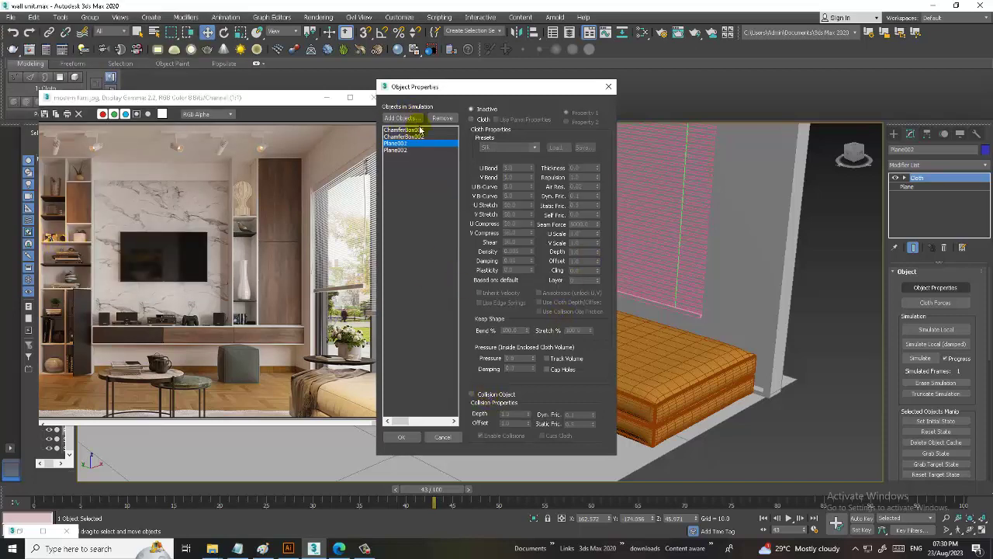
{"action": "left_click", "coordinate": [403, 130]}
{"action": "left_click", "coordinate": [395, 143], "text": "shift"}
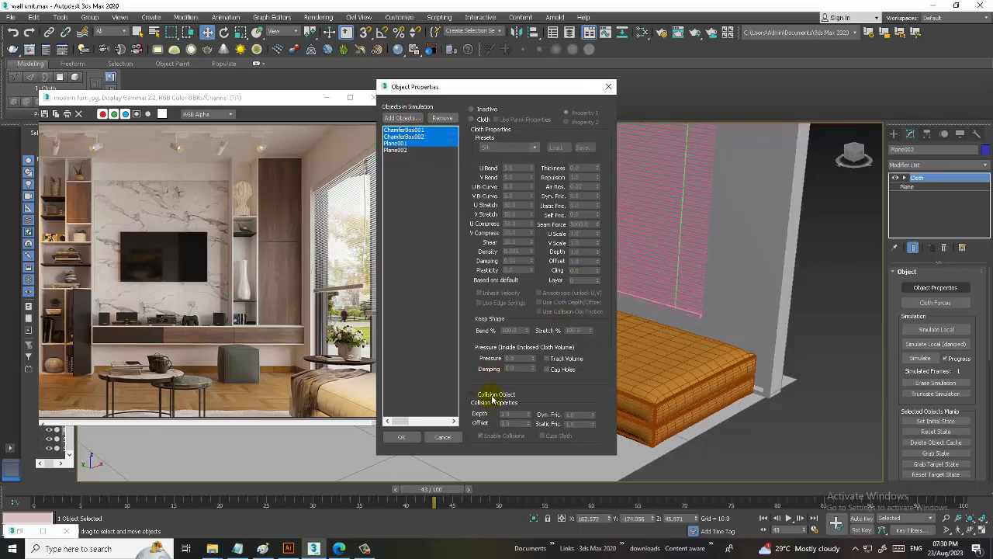
{"action": "left_click", "coordinate": [492, 396]}
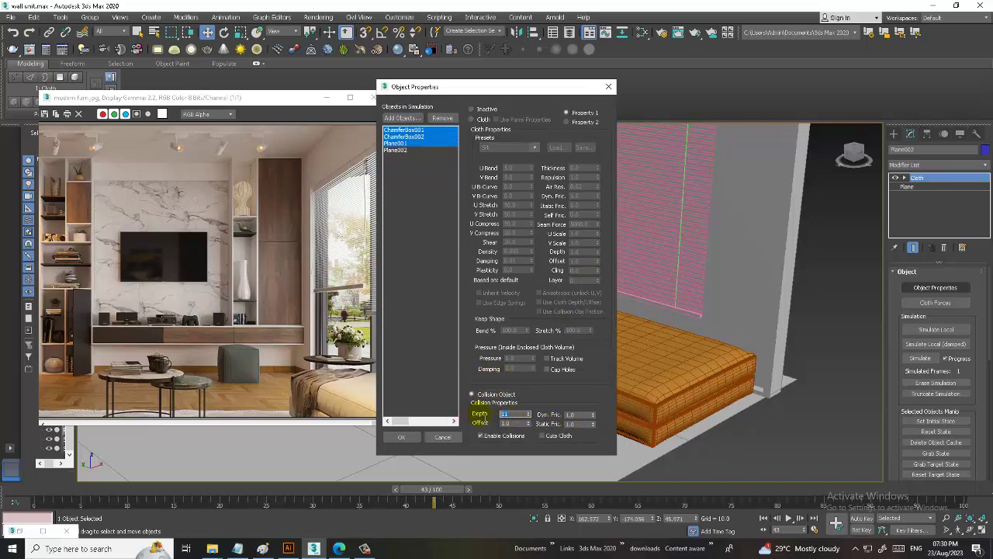
{"action": "left_click", "coordinate": [405, 437]}
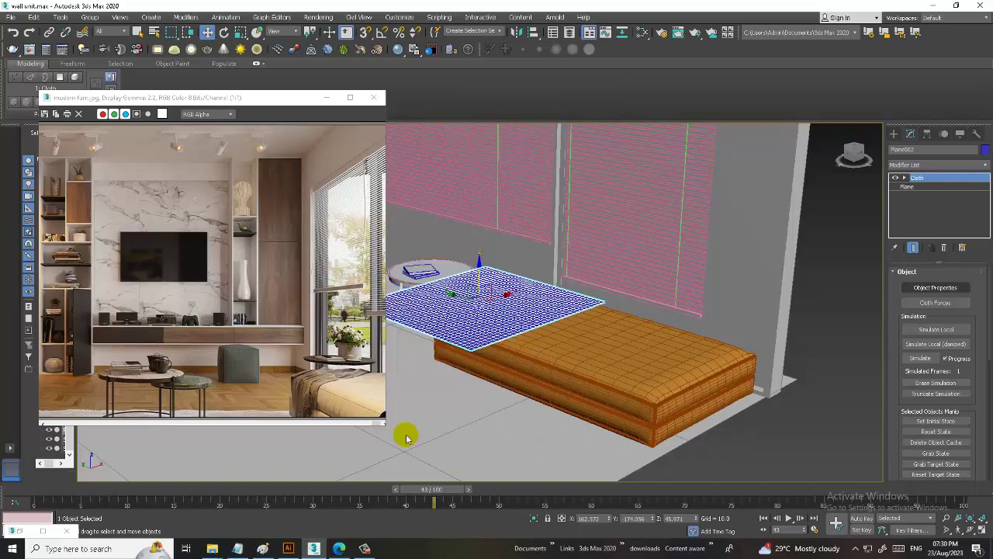
Run Simulate Local in bursts until the throw drapes over the mattress side.
{"action": "left_click", "coordinate": [936, 331]}
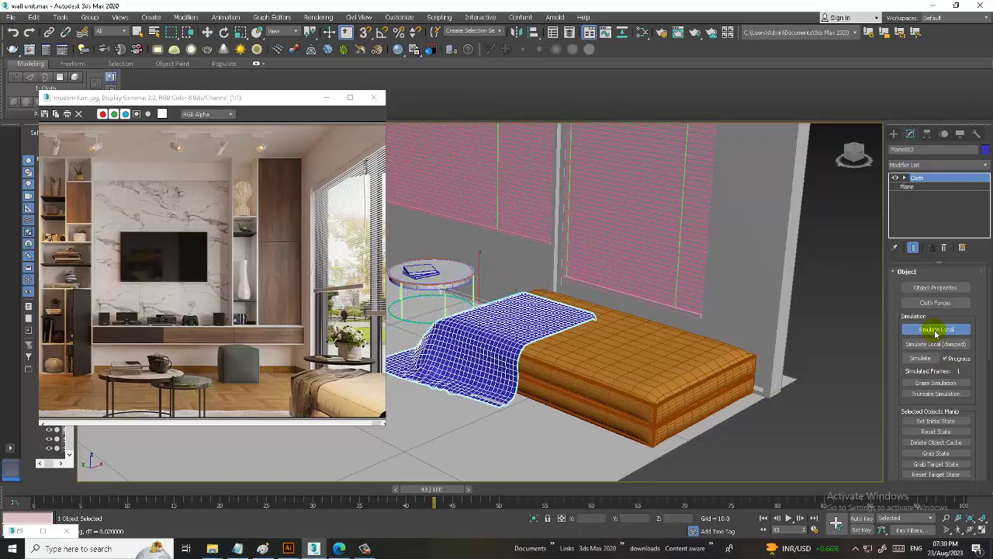
{"action": "left_click", "coordinate": [936, 330]}
{"action": "left_click", "coordinate": [936, 332]}
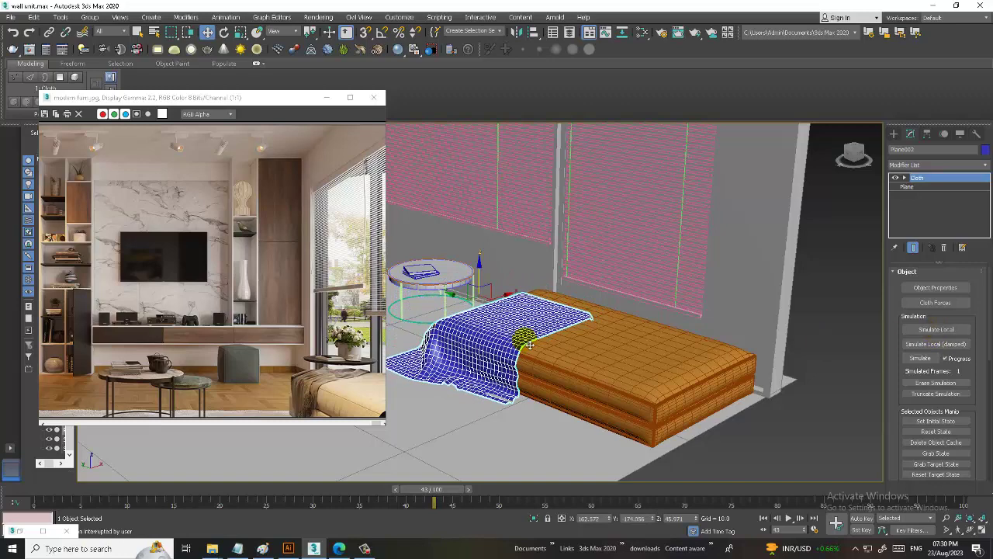
{"action": "left_click", "coordinate": [941, 333]}
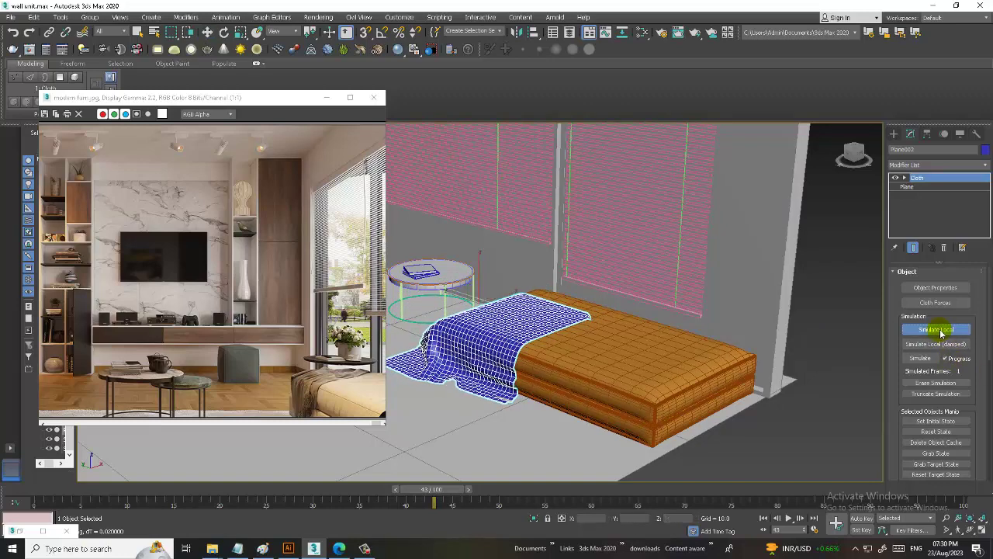
{"action": "left_click", "coordinate": [939, 330]}
Convert the throw to Editable Poly, minimize the reference photo, select all, open Slate Material Editor.
{"action": "right_click", "coordinate": [519, 330]}
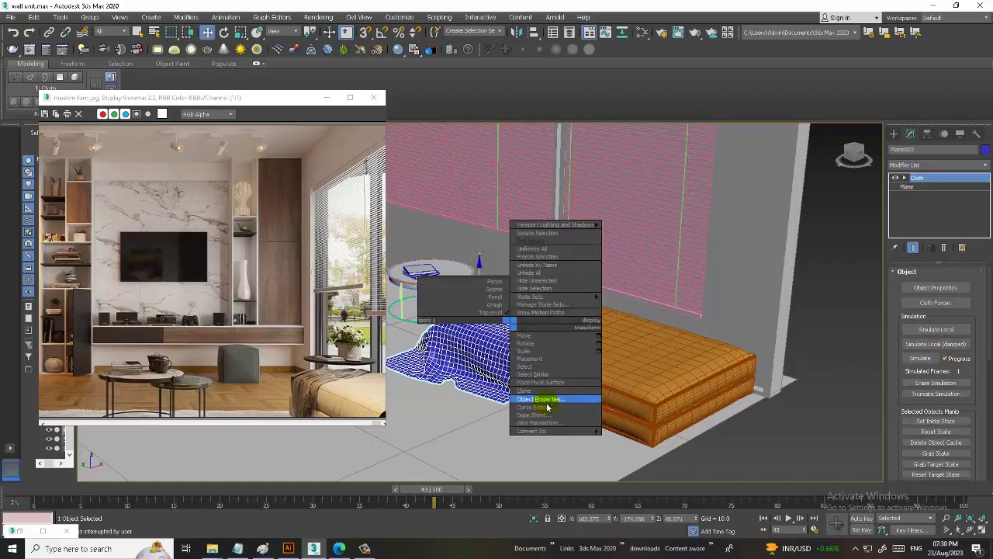
{"action": "left_click", "coordinate": [686, 439]}
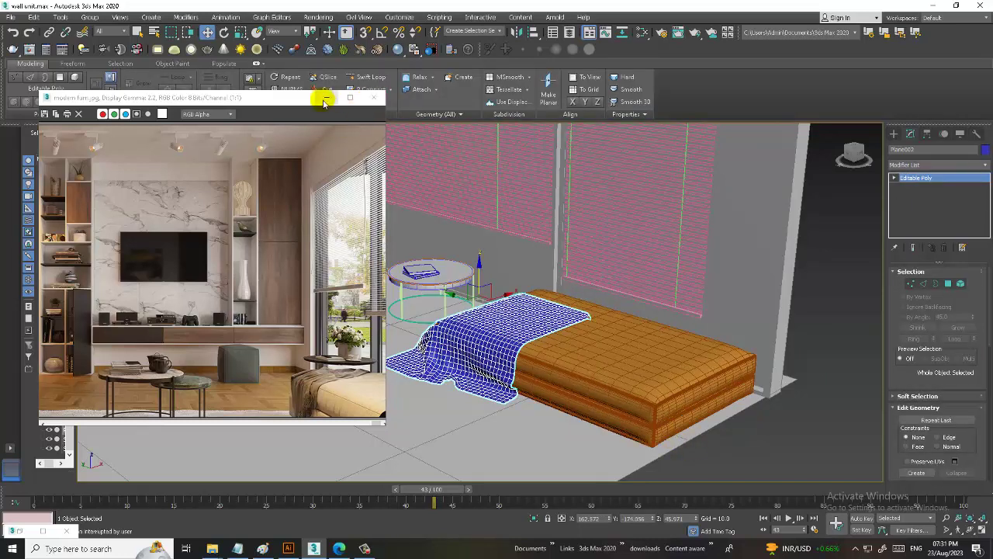
{"action": "left_click", "coordinate": [326, 98]}
{"action": "key", "text": "ctrl+a"}
{"action": "key", "text": "m"}
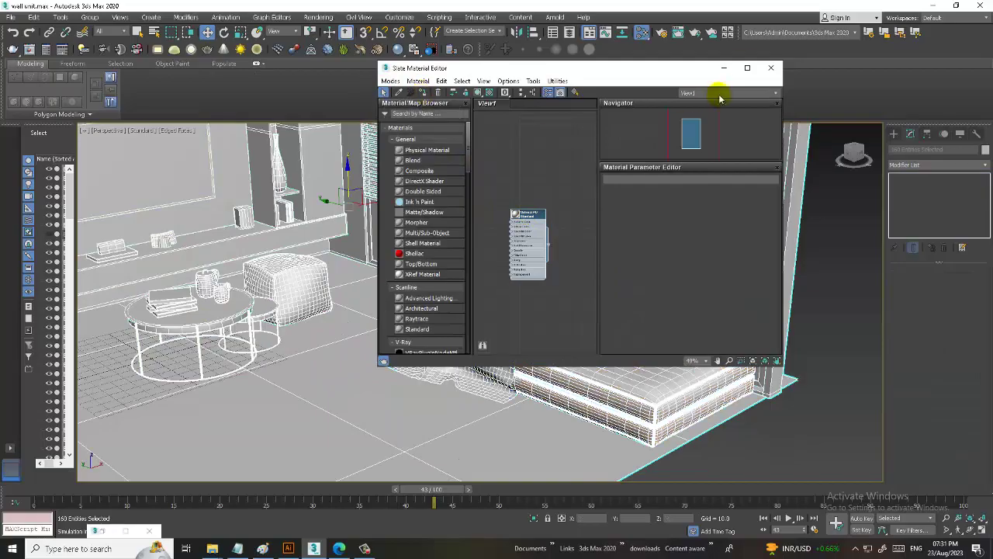
Minimize the material editor, clear the selection, and orbit to a frontal view of the wall unit.
{"action": "left_click", "coordinate": [724, 67]}
{"action": "mouse_move", "coordinate": [569, 317]}
{"action": "middle_mouse_down", "text": "alt"}
{"action": "mouse_move", "coordinate": [658, 355]}
{"action": "mouse_move", "coordinate": [595, 348]}
{"action": "mouse_move", "coordinate": [605, 343]}
{"action": "mouse_move", "coordinate": [609, 355]}
{"action": "mouse_move", "coordinate": [585, 354]}
{"action": "mouse_move", "coordinate": [621, 360]}
{"action": "mouse_move", "coordinate": [954, 355]}
{"action": "middle_mouse_up", "text": "alt"}
{"action": "left_click", "coordinate": [102, 262]}
{"action": "mouse_move", "coordinate": [102, 261]}
{"action": "middle_mouse_down", "text": "alt"}
{"action": "mouse_move", "coordinate": [427, 321]}
{"action": "mouse_move", "coordinate": [418, 340]}
{"action": "mouse_move", "coordinate": [455, 371]}
{"action": "mouse_move", "coordinate": [414, 406]}
{"action": "mouse_move", "coordinate": [454, 379]}
{"action": "mouse_move", "coordinate": [443, 377]}
{"action": "mouse_move", "coordinate": [442, 355]}
{"action": "mouse_move", "coordinate": [451, 365]}
{"action": "middle_mouse_up", "text": "alt"}
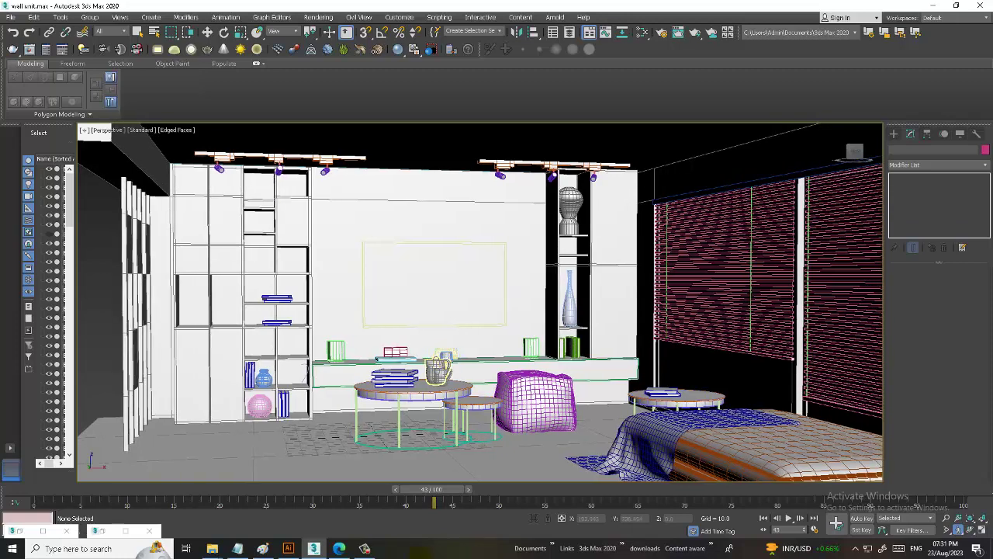
End the Notepad notes with a new 'Thanks for Watching' line, then minimize Notepad.
{"action": "left_click", "coordinate": [246, 551]}
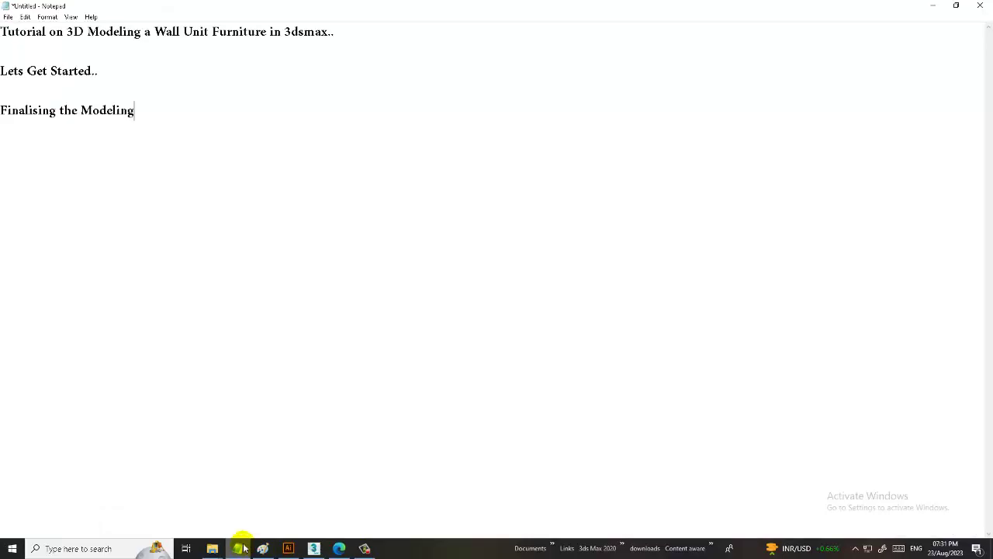
{"action": "key", "text": "Return"}
{"action": "key", "text": "Return"}
{"action": "type", "text": "Thanks for Watching"}
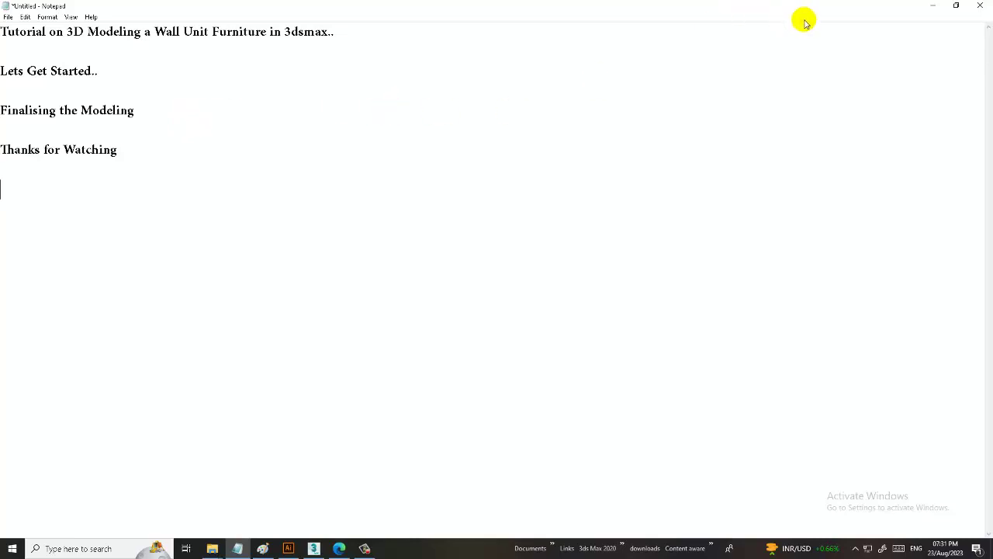
{"action": "left_click", "coordinate": [933, 5]}
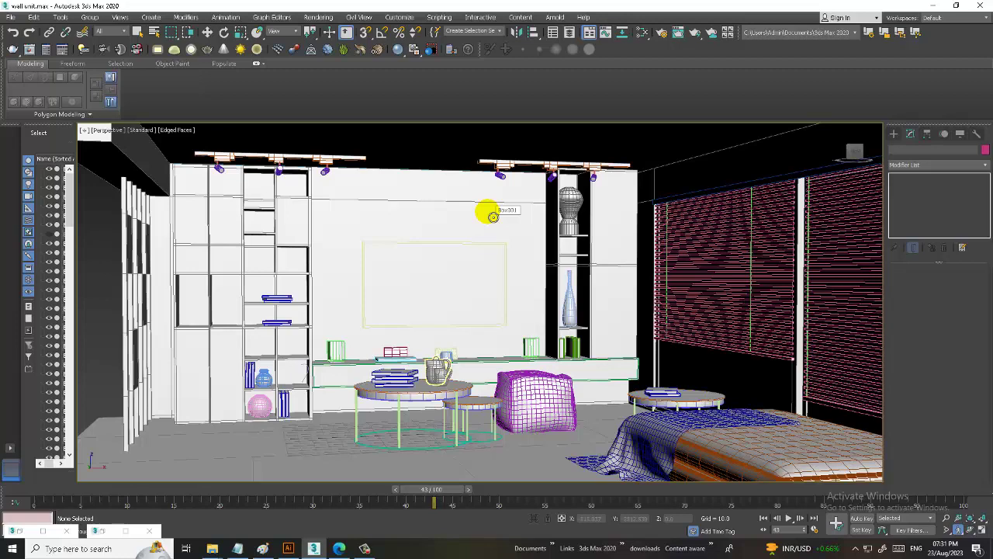
Dismiss the material editor and bring up the modern furn.jpg reference photo window.
{"action": "key", "text": "m"}
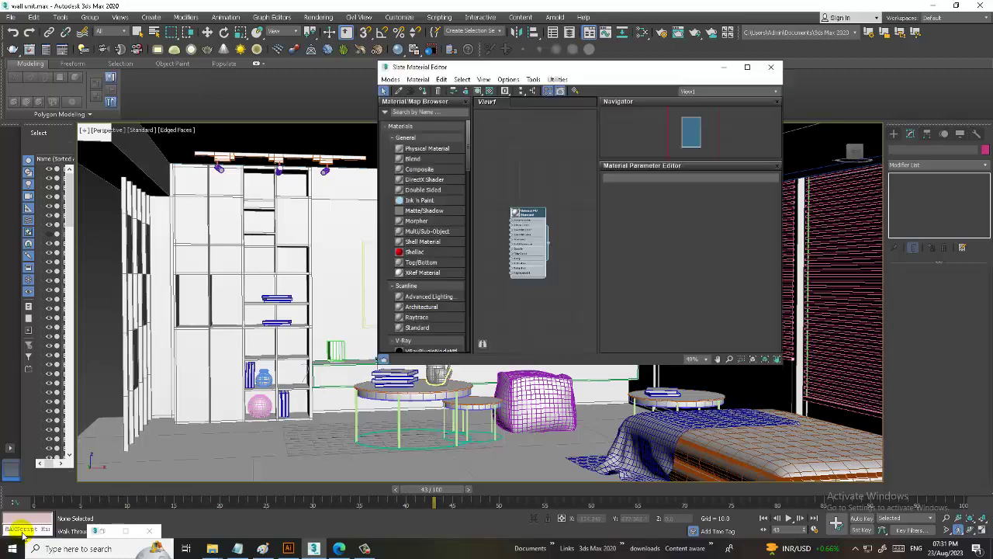
{"action": "left_click", "coordinate": [720, 69]}
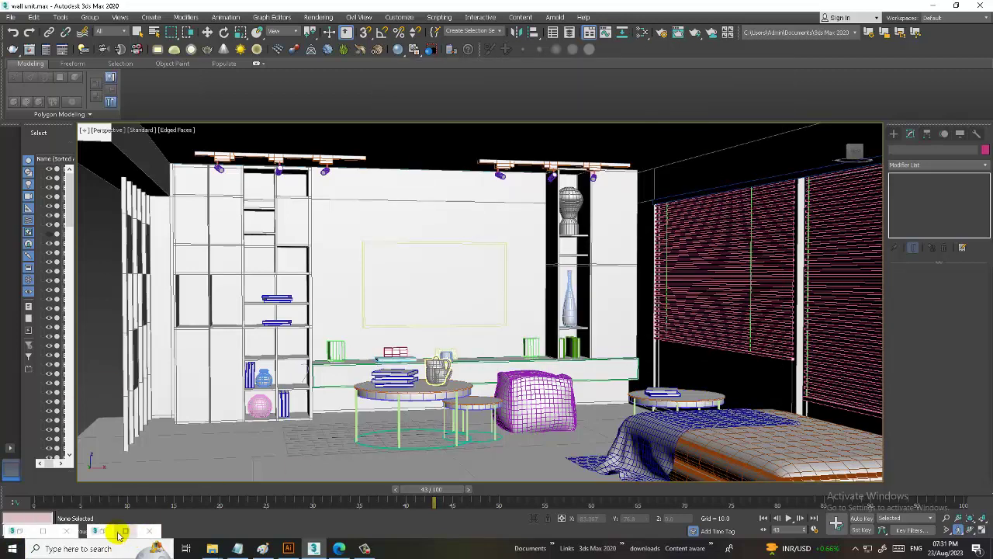
{"action": "left_click", "coordinate": [108, 534]}
{"action": "scroll", "coordinate": [217, 249], "scroll_direction": "down", "scroll_amount": 3}
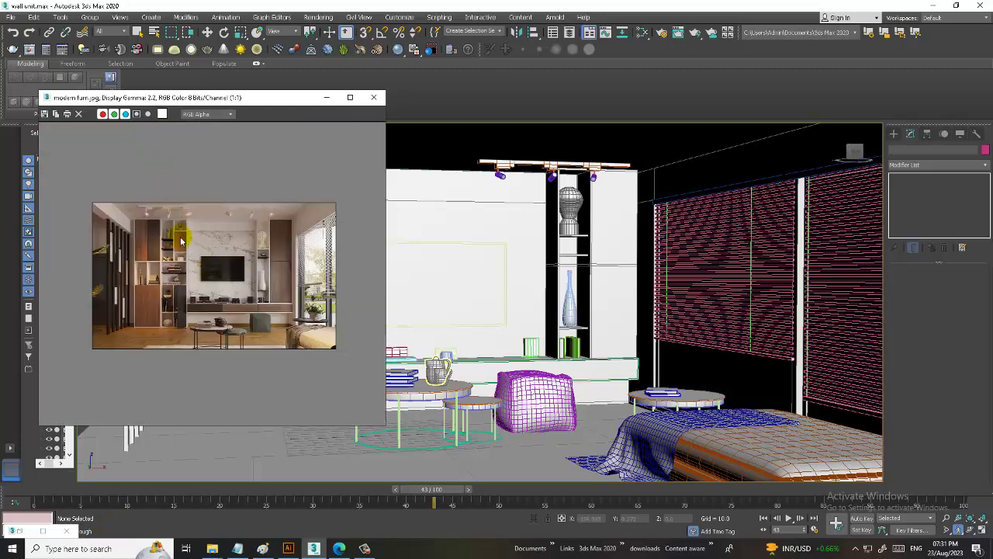
{"action": "left_click_drag", "start_coordinate": [254, 99], "coordinate": [144, 113]}
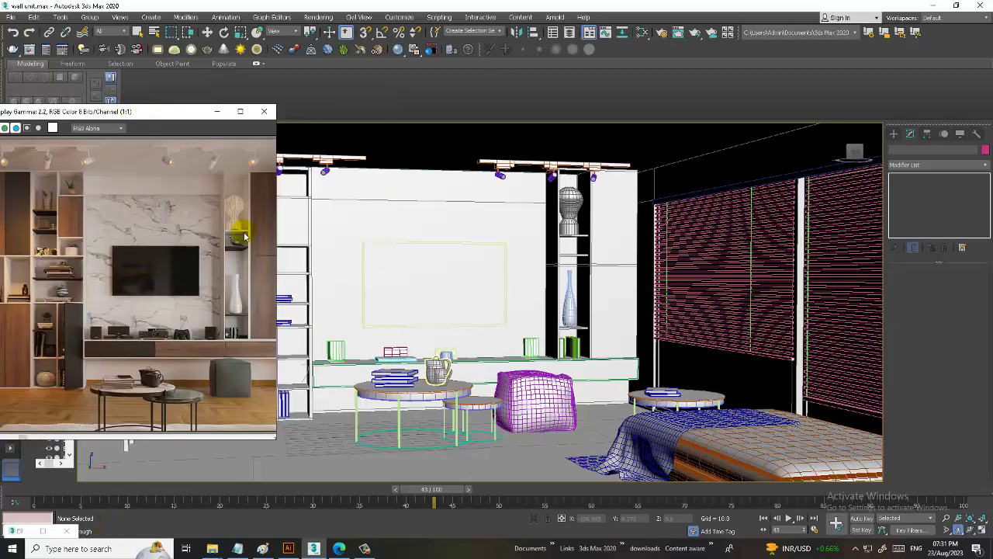
{"action": "left_click", "coordinate": [214, 113]}
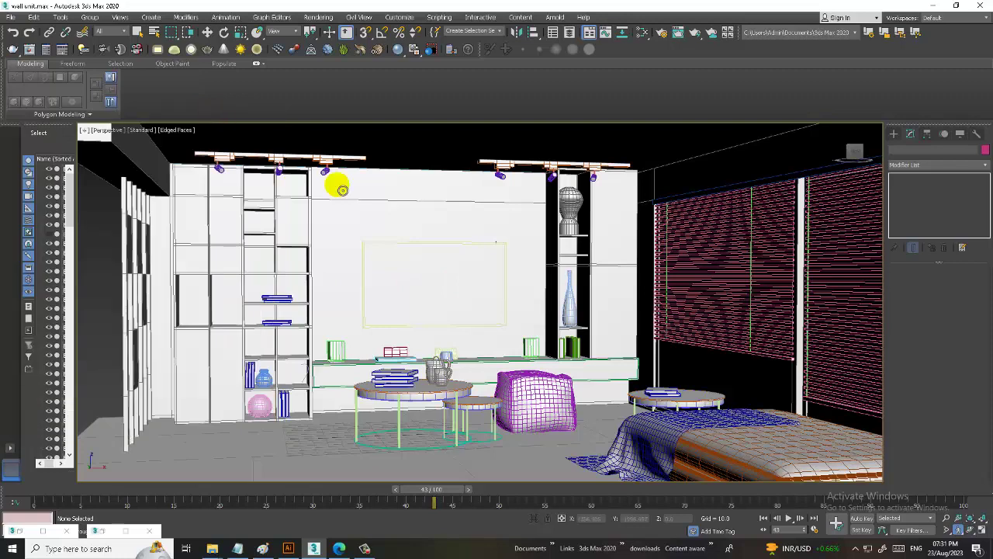
Place the modern furn.jpg photo at the top centre and shrink it for comparison.
{"action": "left_click", "coordinate": [103, 530]}
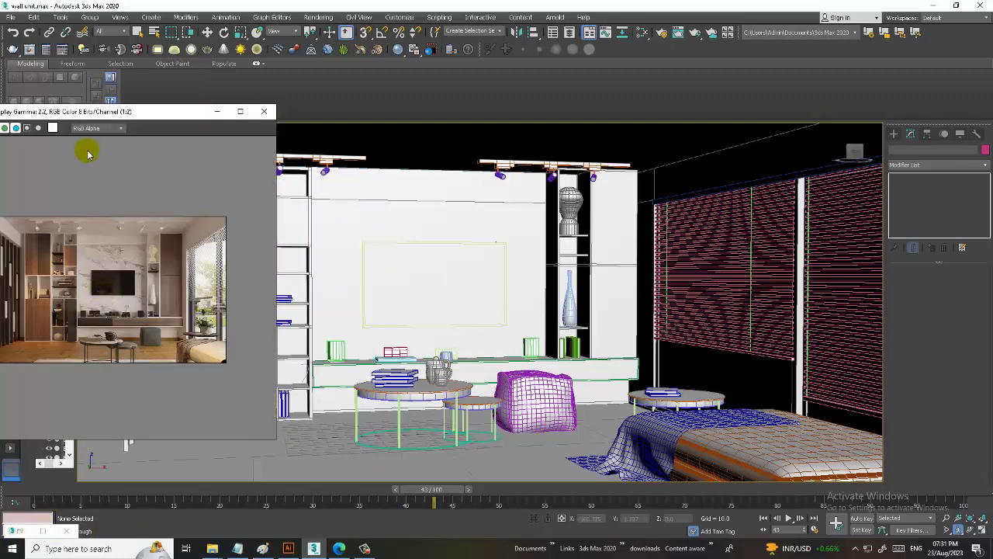
{"action": "left_click_drag", "start_coordinate": [124, 111], "coordinate": [623, 34]}
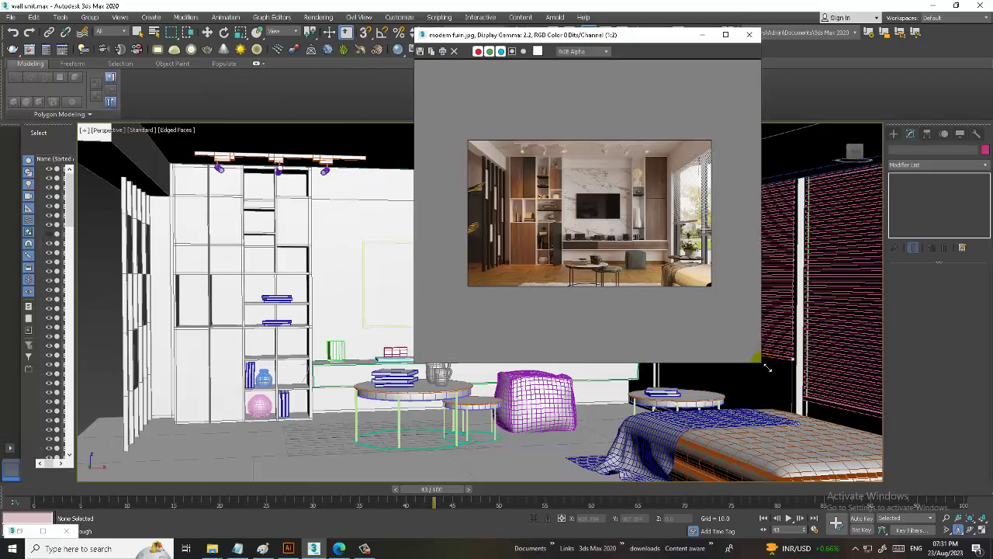
{"action": "left_click_drag", "start_coordinate": [767, 368], "coordinate": [737, 284]}
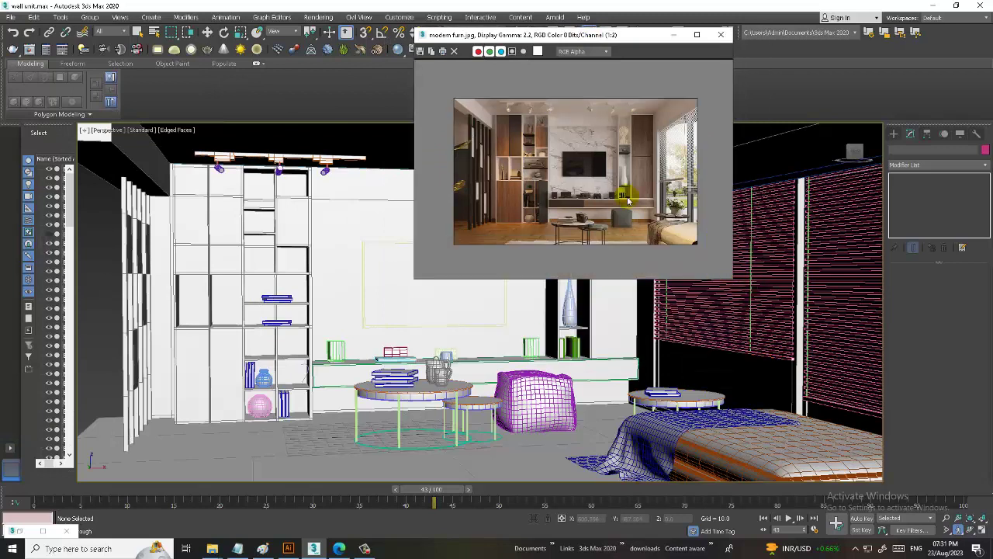